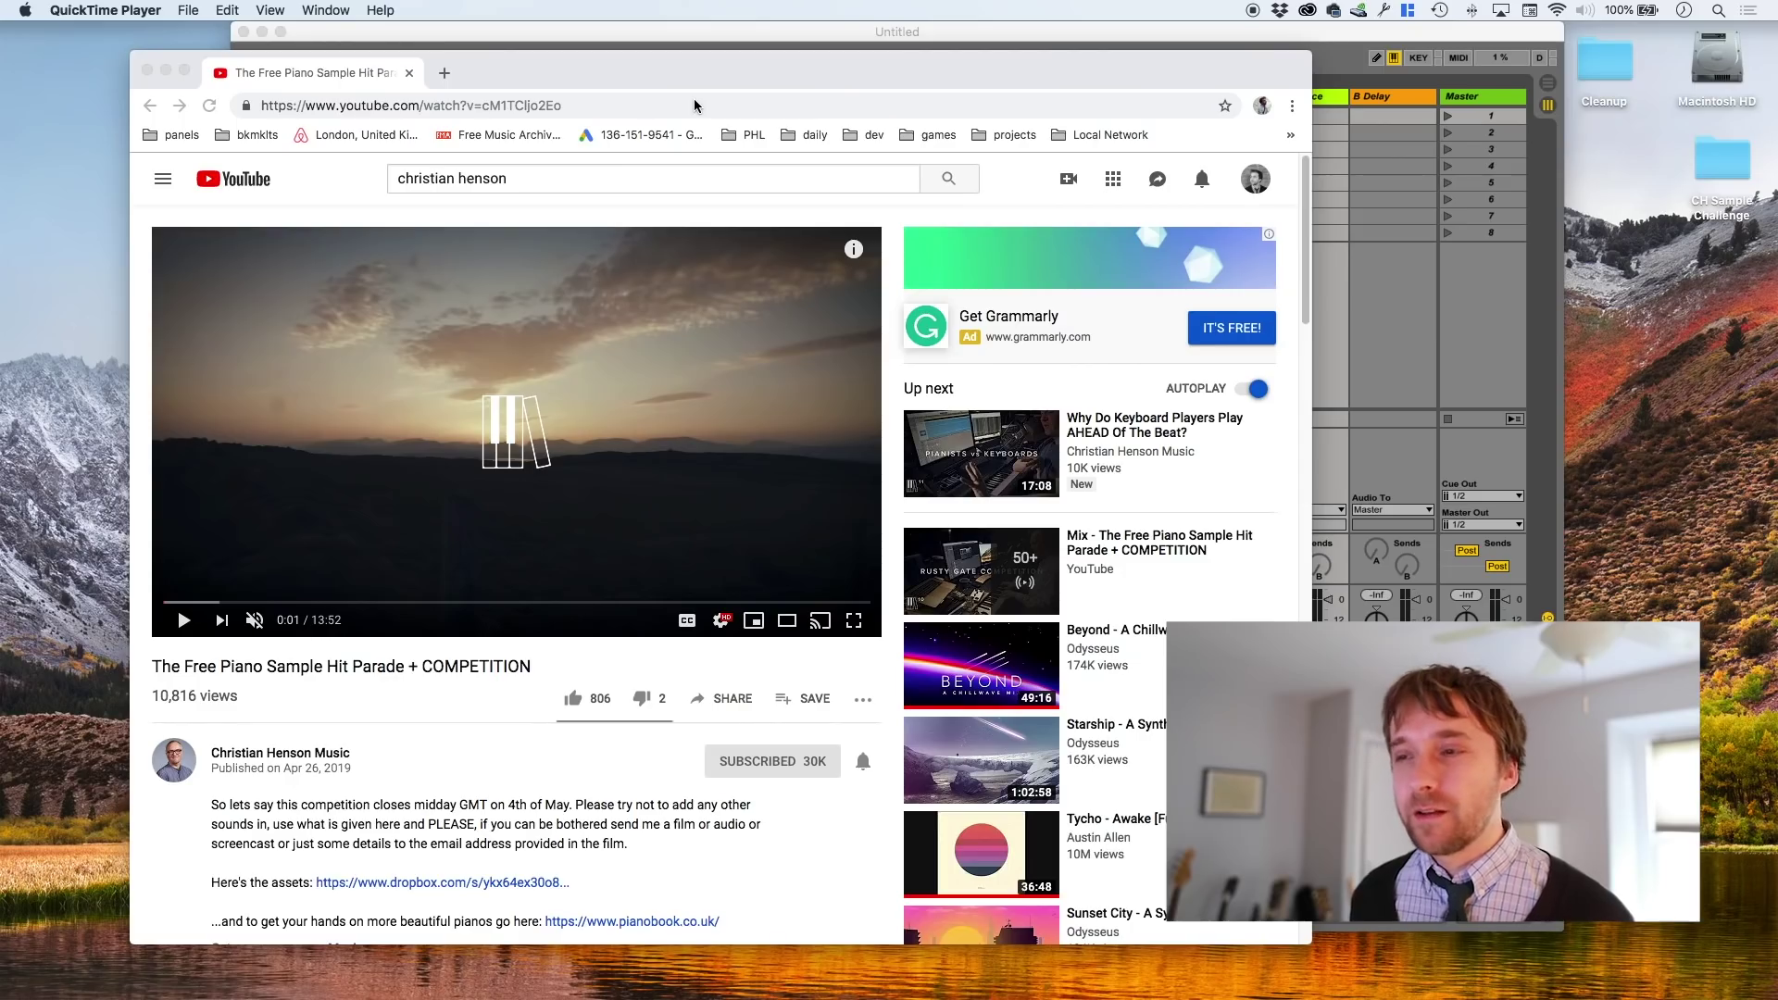
Open the Dropbox 'Here's the assets' link from the piano sample video's description in a new tab
{"action": "scroll", "coordinate": [442, 787], "scroll_direction": "down", "scroll_amount": 4}
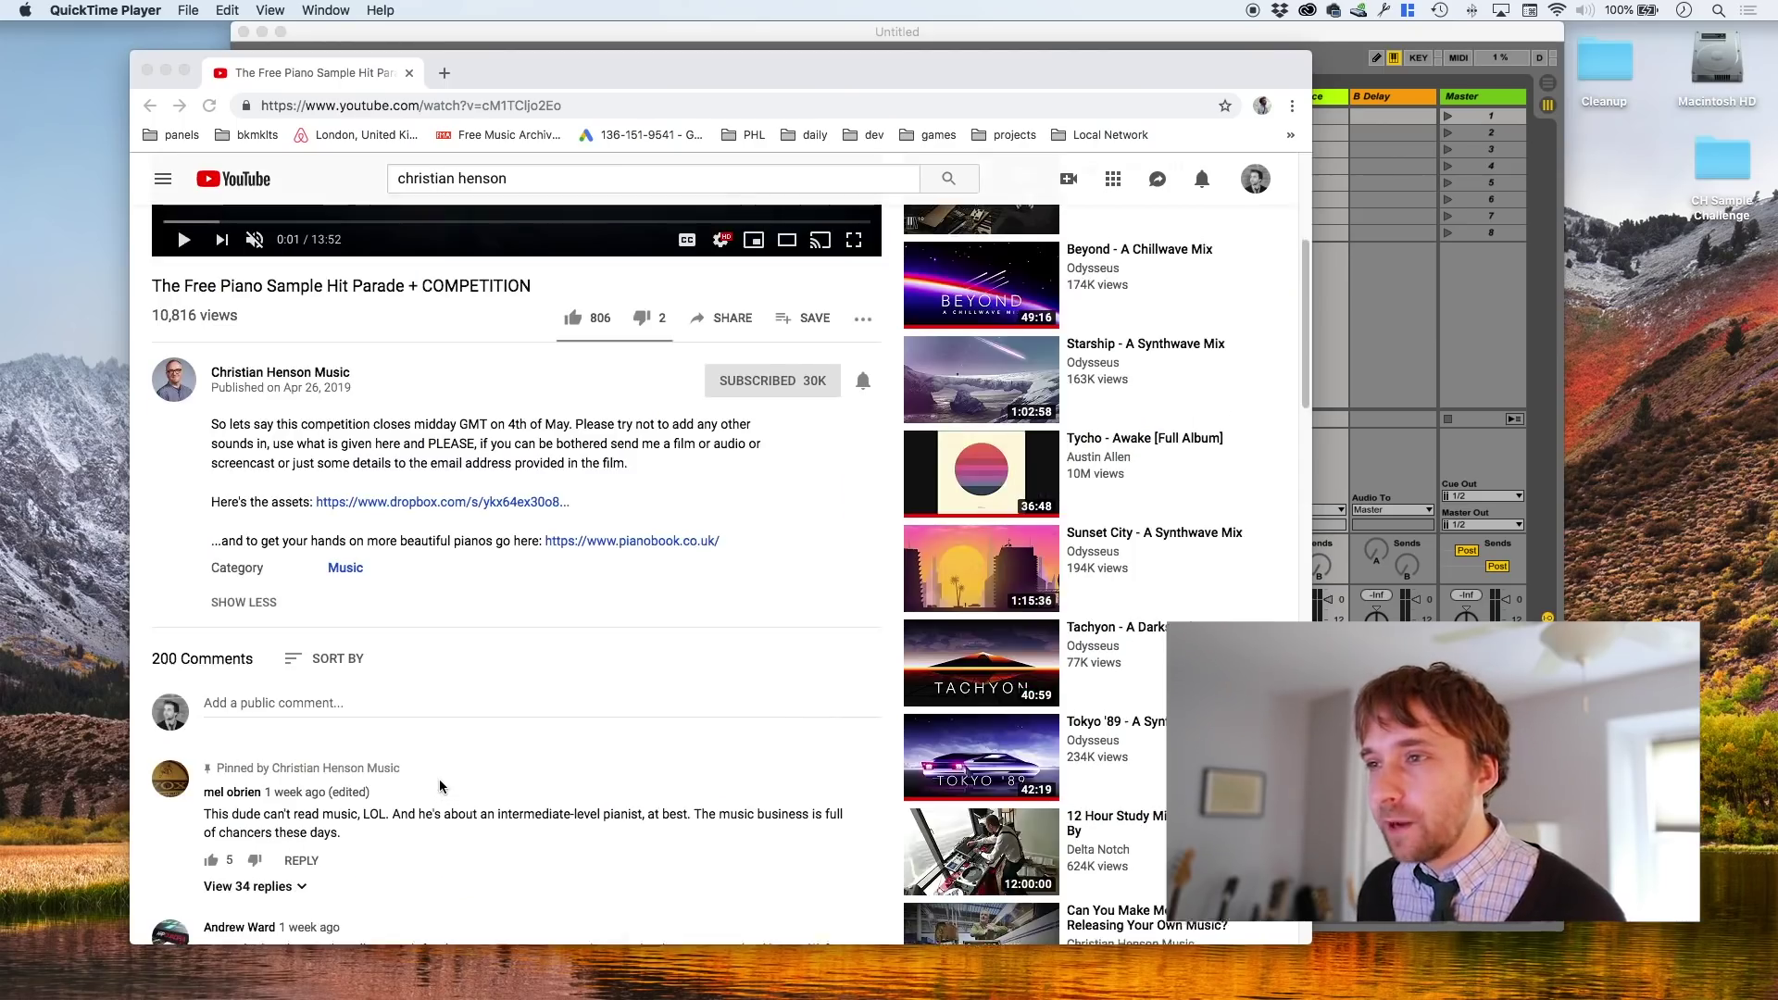
{"action": "scroll", "coordinate": [426, 731], "scroll_direction": "up", "scroll_amount": 2}
{"action": "left_click", "coordinate": [430, 673]}
{"action": "left_click", "coordinate": [429, 673]}
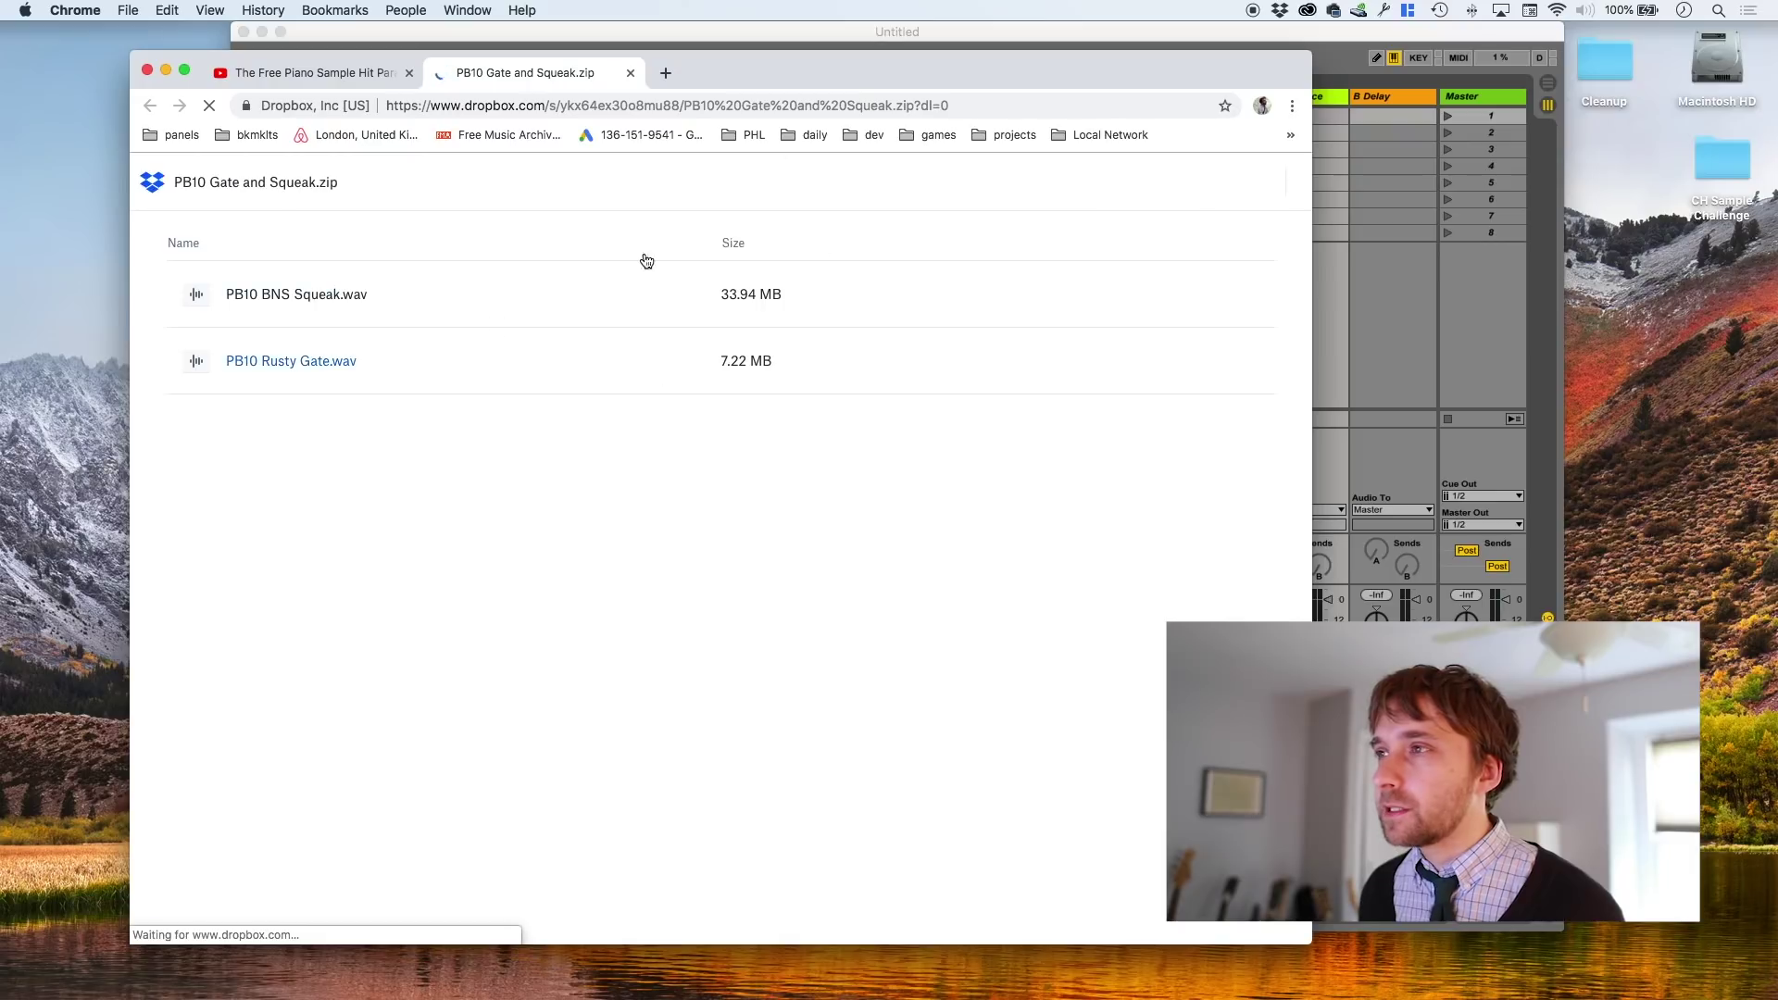
Direct-download PB10 Gate and Squeak.zip from Dropbox and unpack it to the desktop
{"action": "left_click", "coordinate": [1137, 182]}
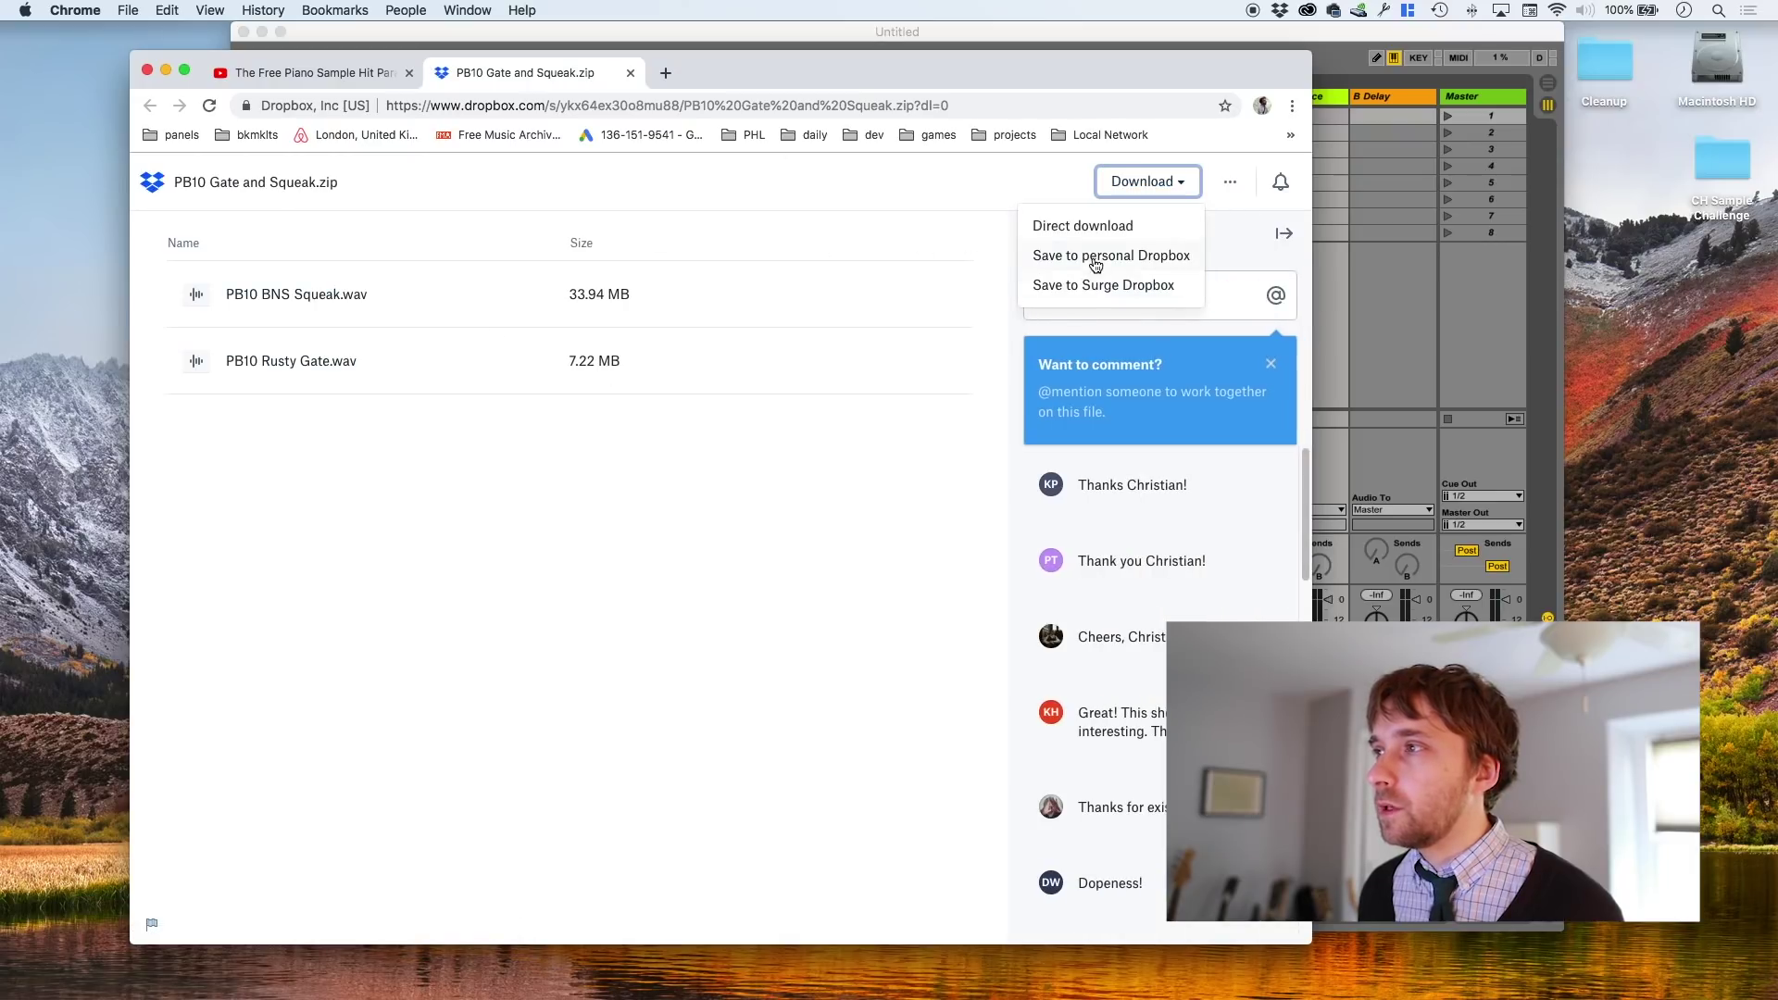
{"action": "left_click", "coordinate": [1094, 232]}
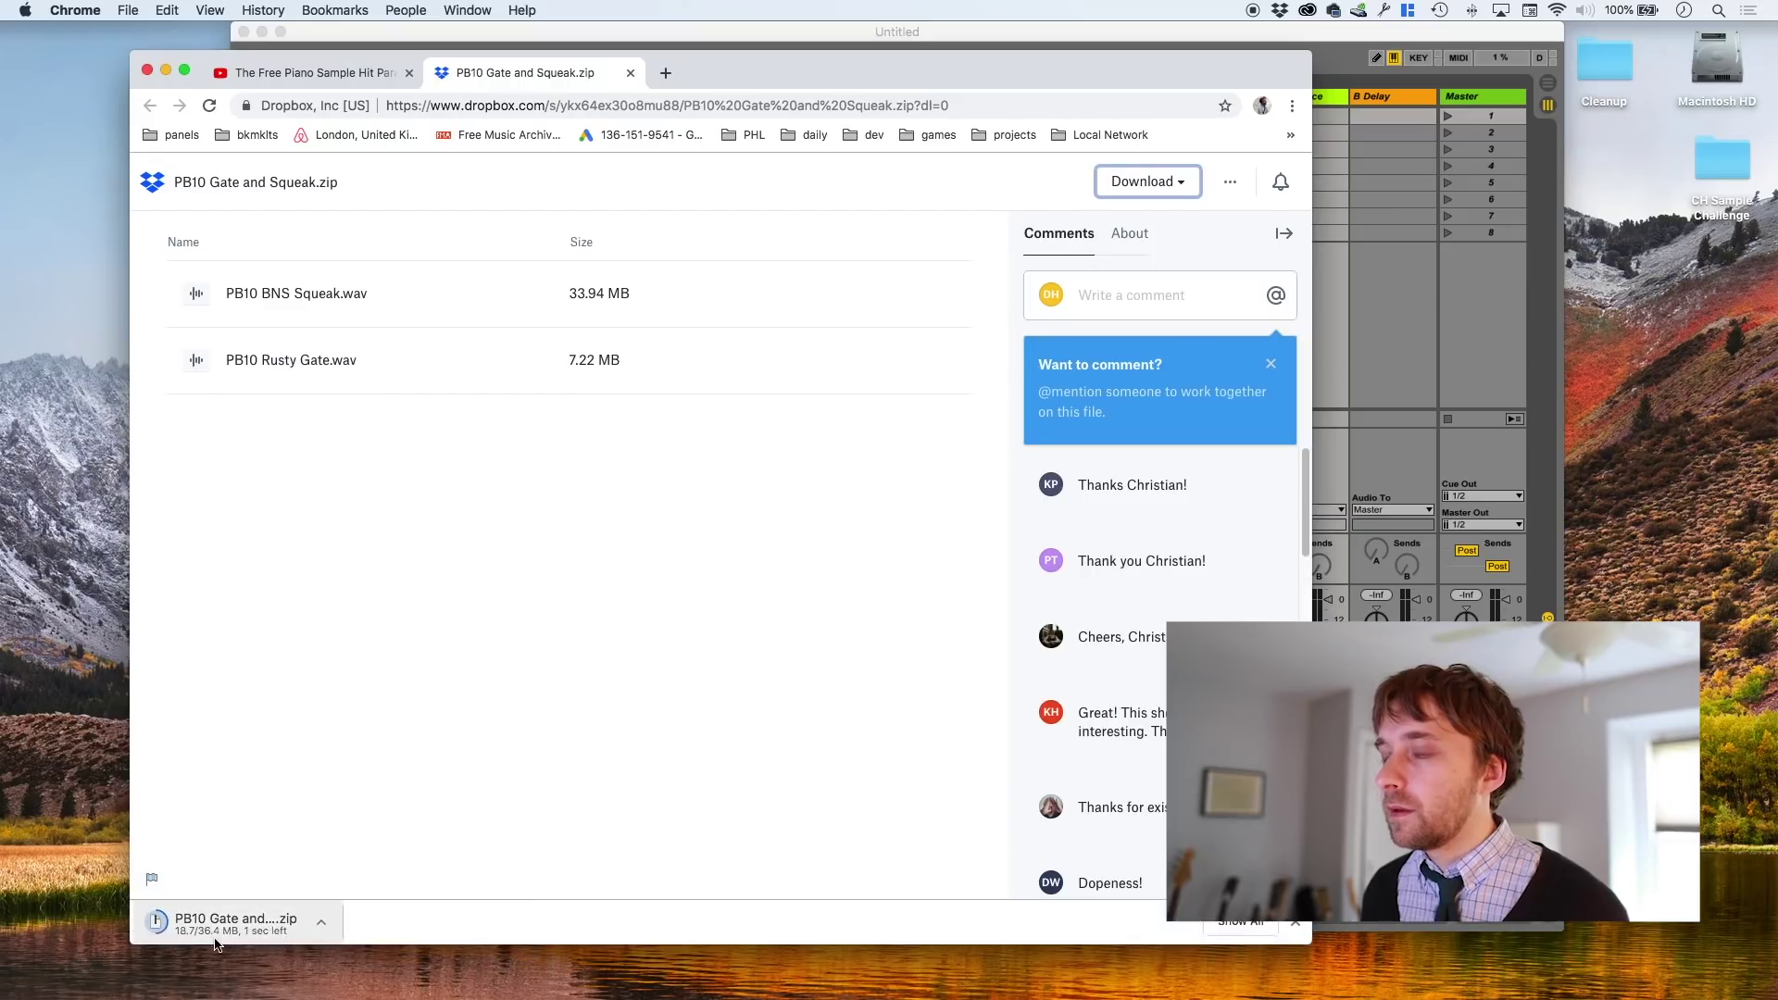
{"action": "left_click", "coordinate": [216, 943]}
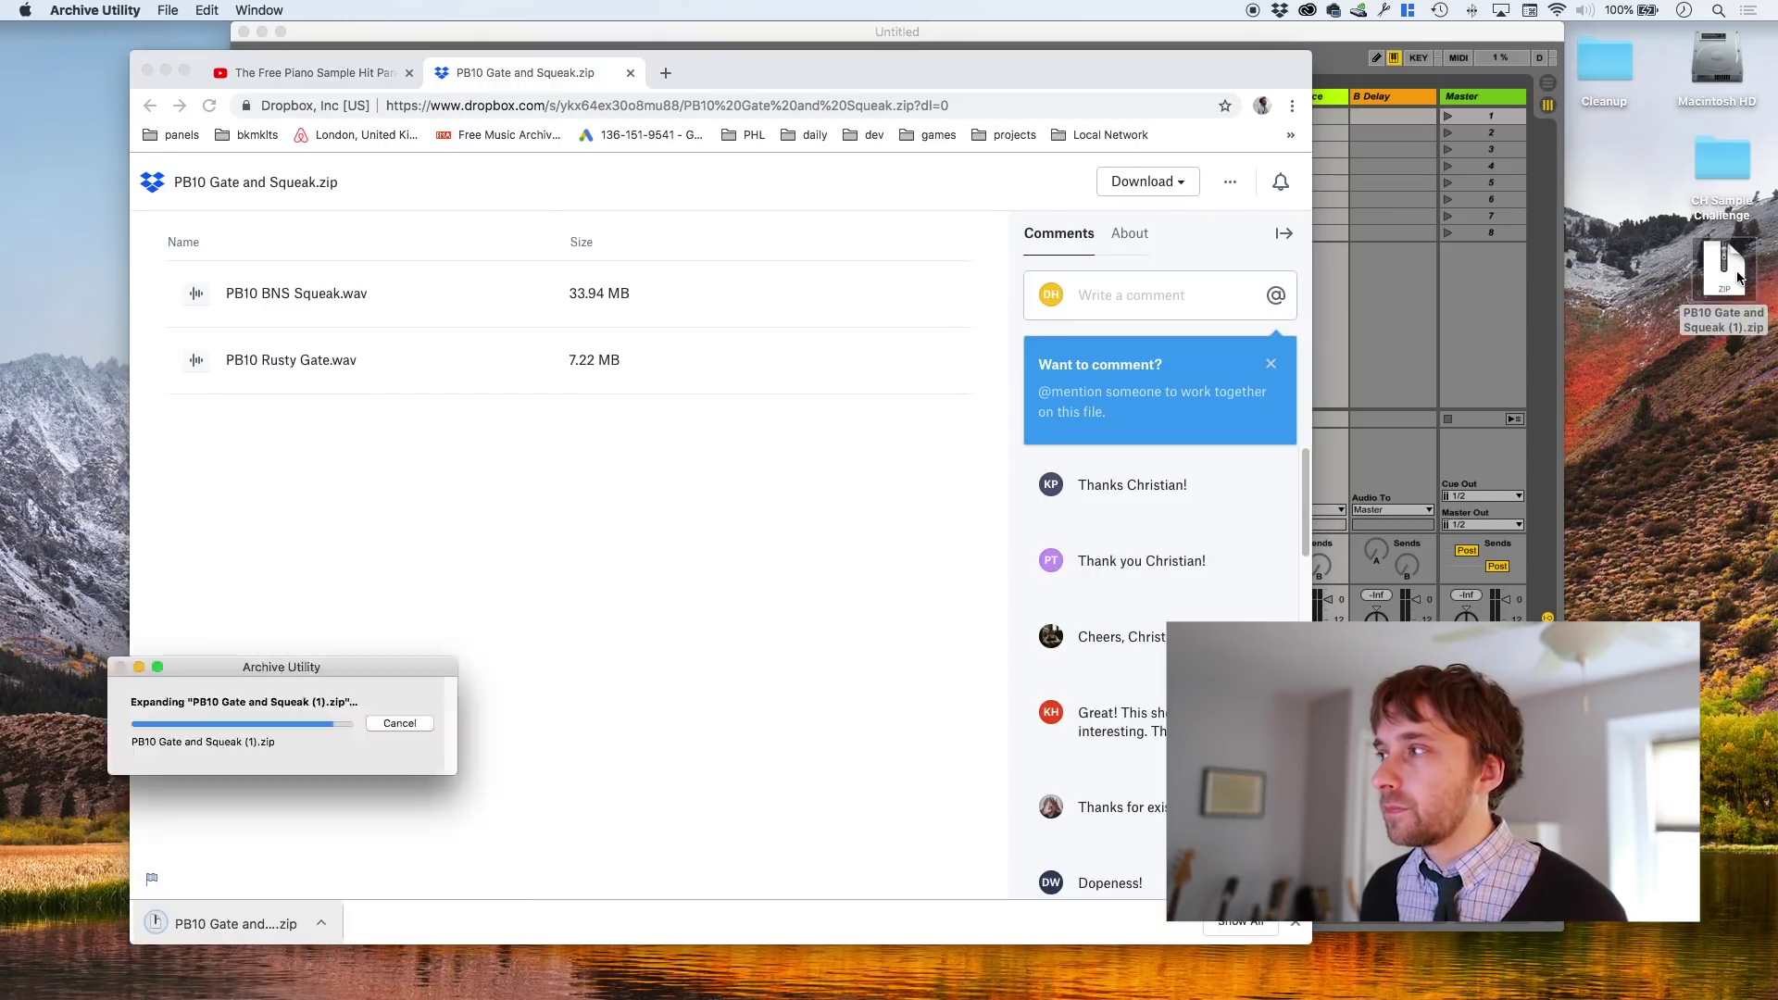
{"action": "left_click", "coordinate": [1404, 40]}
Open the PB10 Gate and Squeak folder and pick out the PB10 BNS Squeak sample
{"action": "double_click", "coordinate": [1690, 174]}
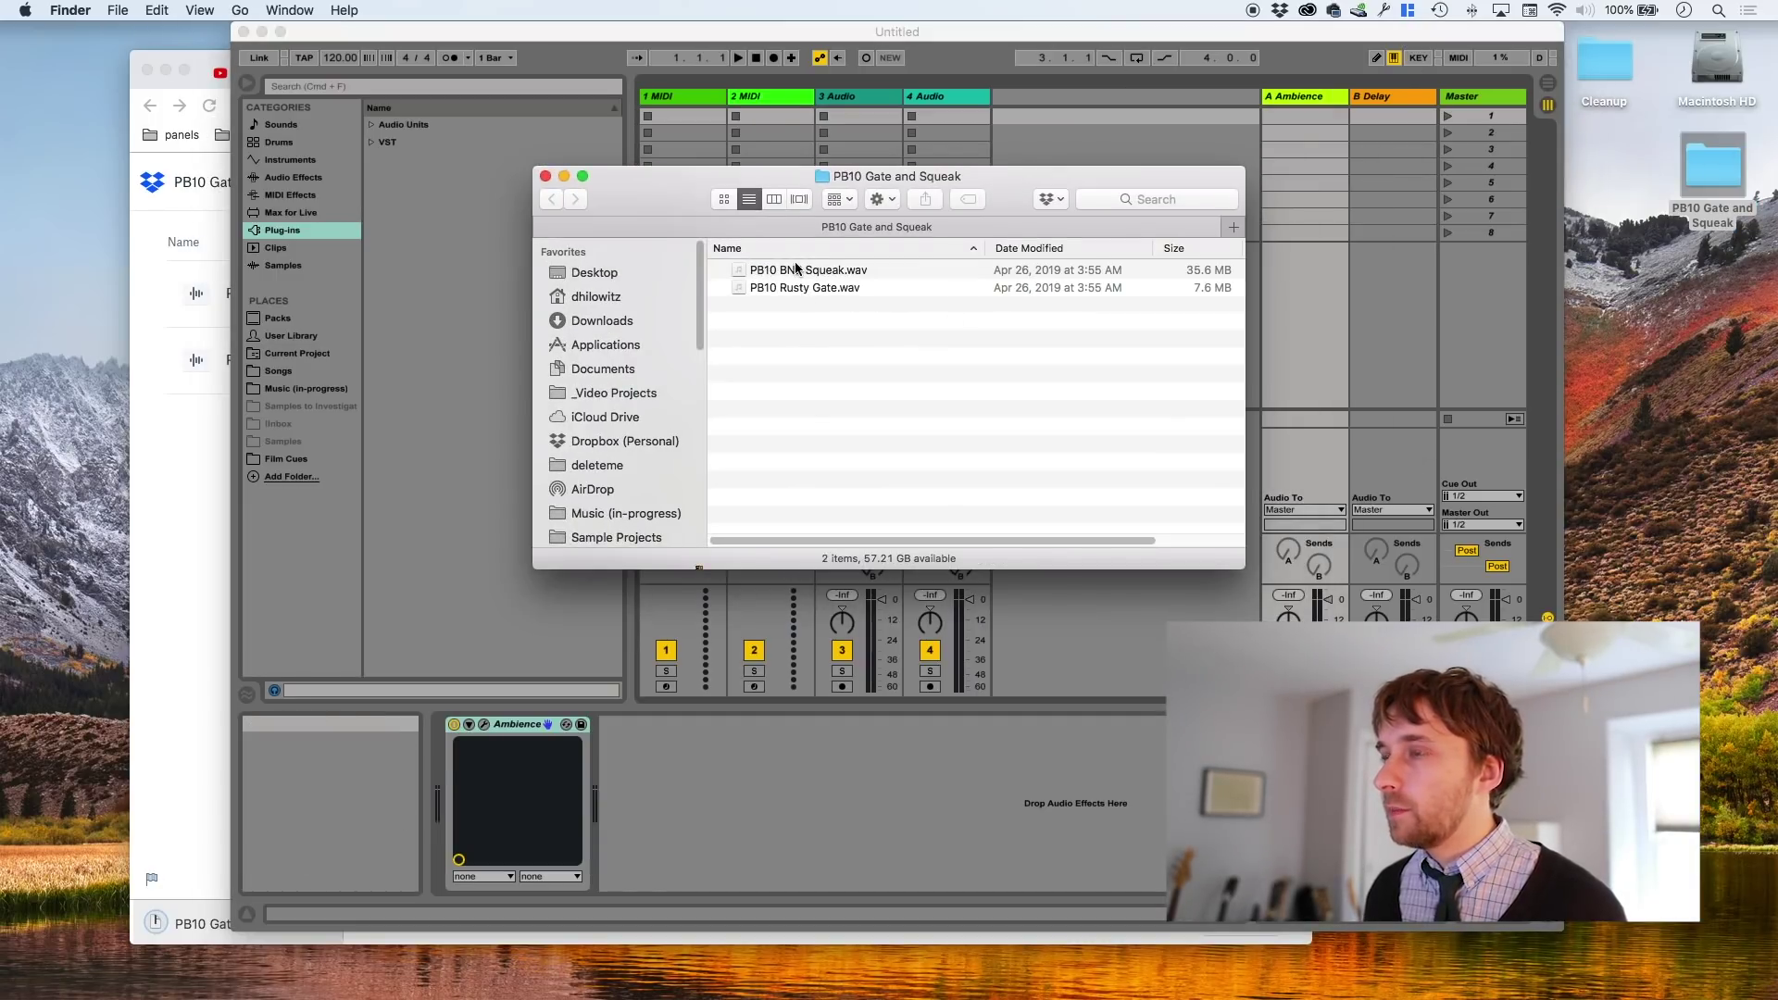
{"action": "left_click", "coordinate": [795, 269]}
{"action": "right_click", "coordinate": [794, 269]}
{"action": "key", "text": "Escape"}
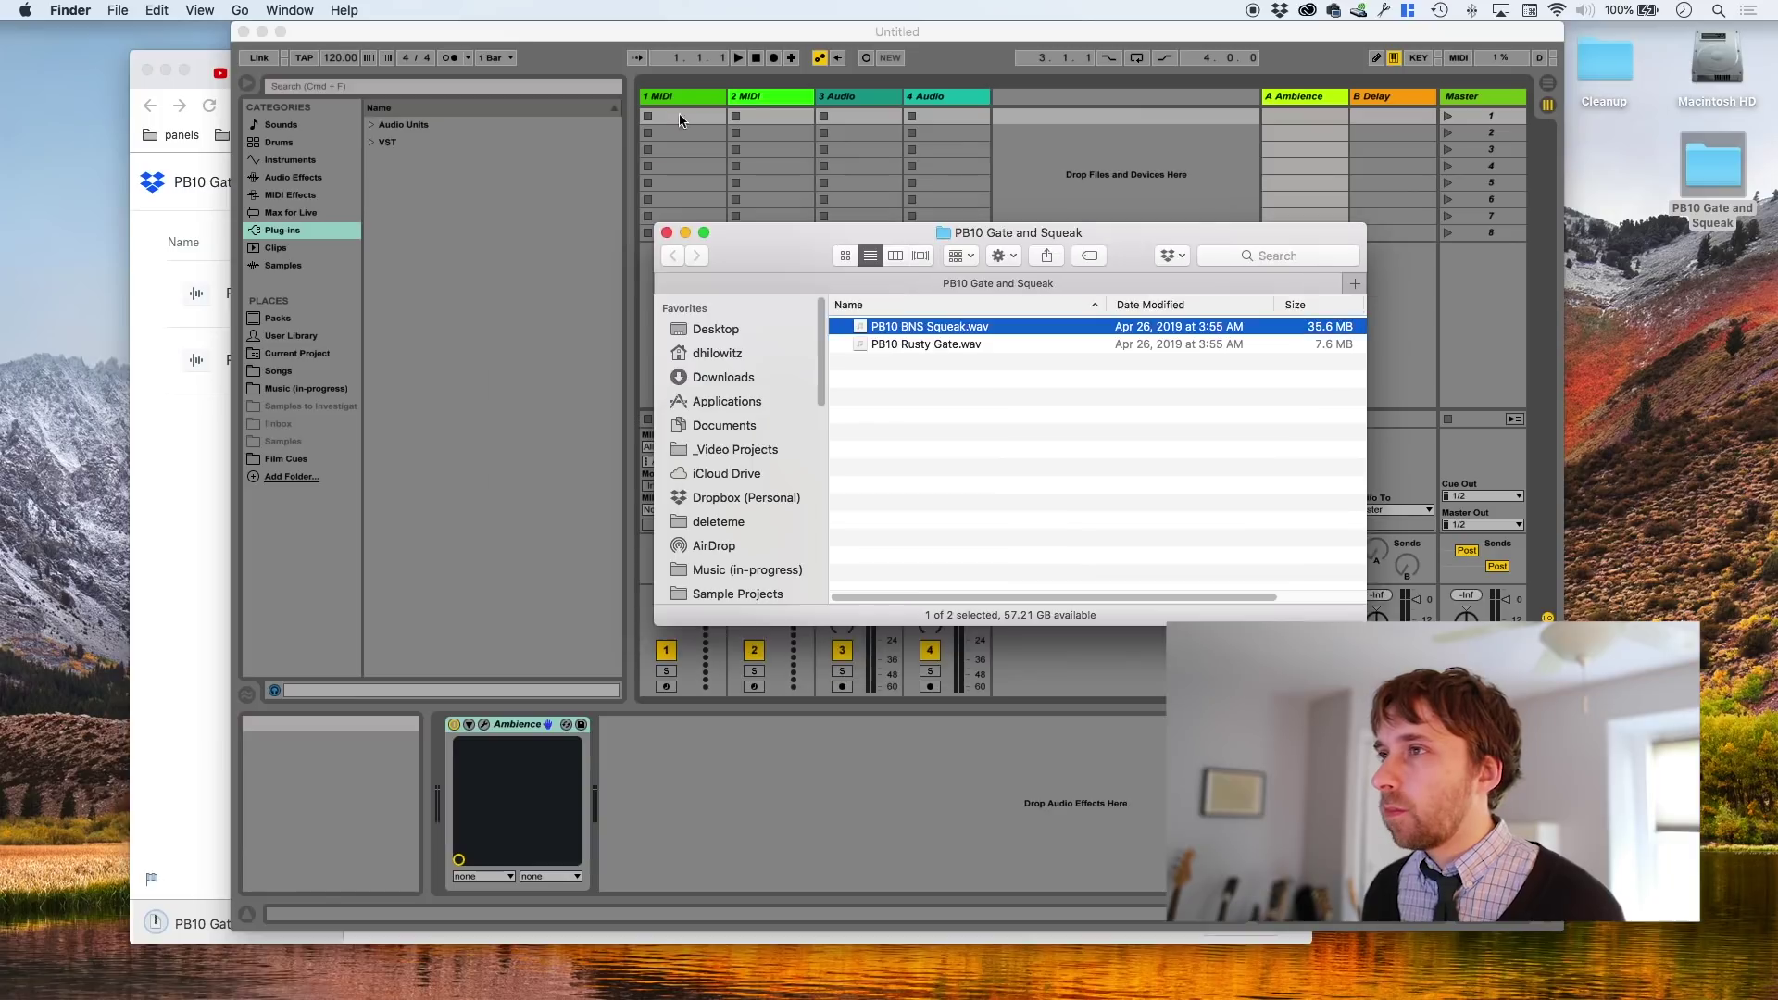
{"action": "left_click", "coordinate": [382, 132]}
Search Live's browser for kontakt and load Kontakt-old onto the first MIDI track
{"action": "left_click", "coordinate": [319, 84]}
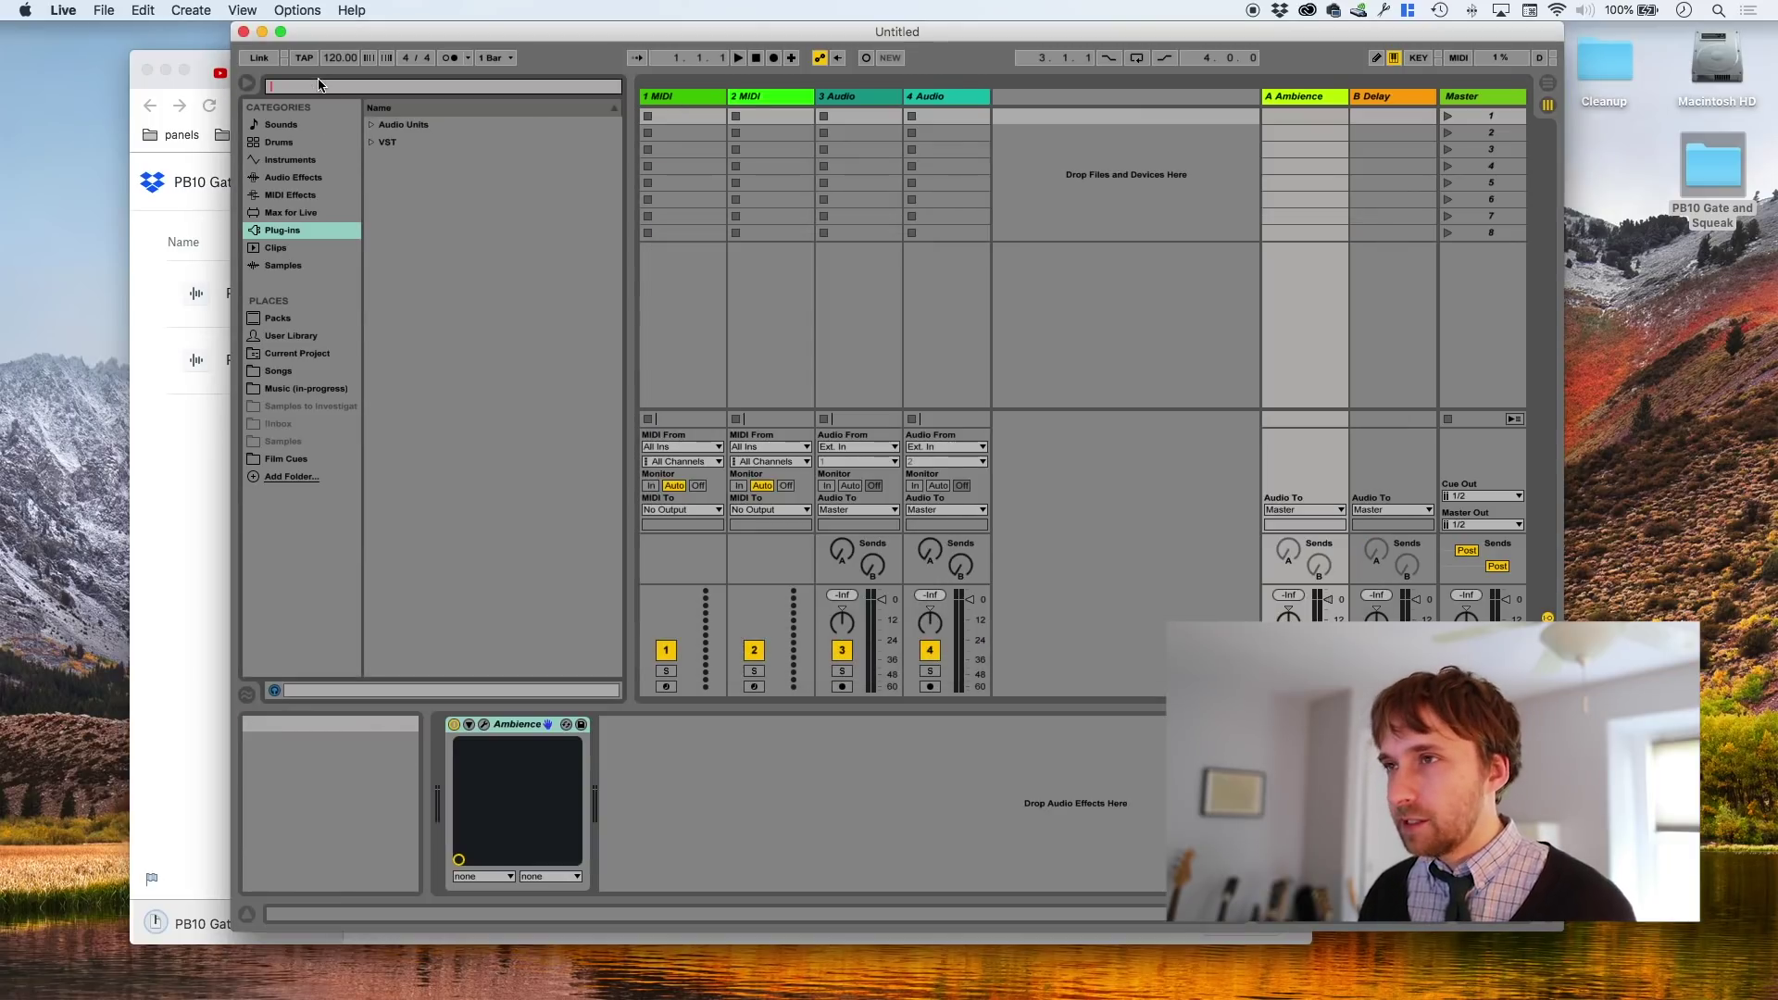
{"action": "type", "text": "kontakt"}
{"action": "left_click", "coordinate": [370, 141]}
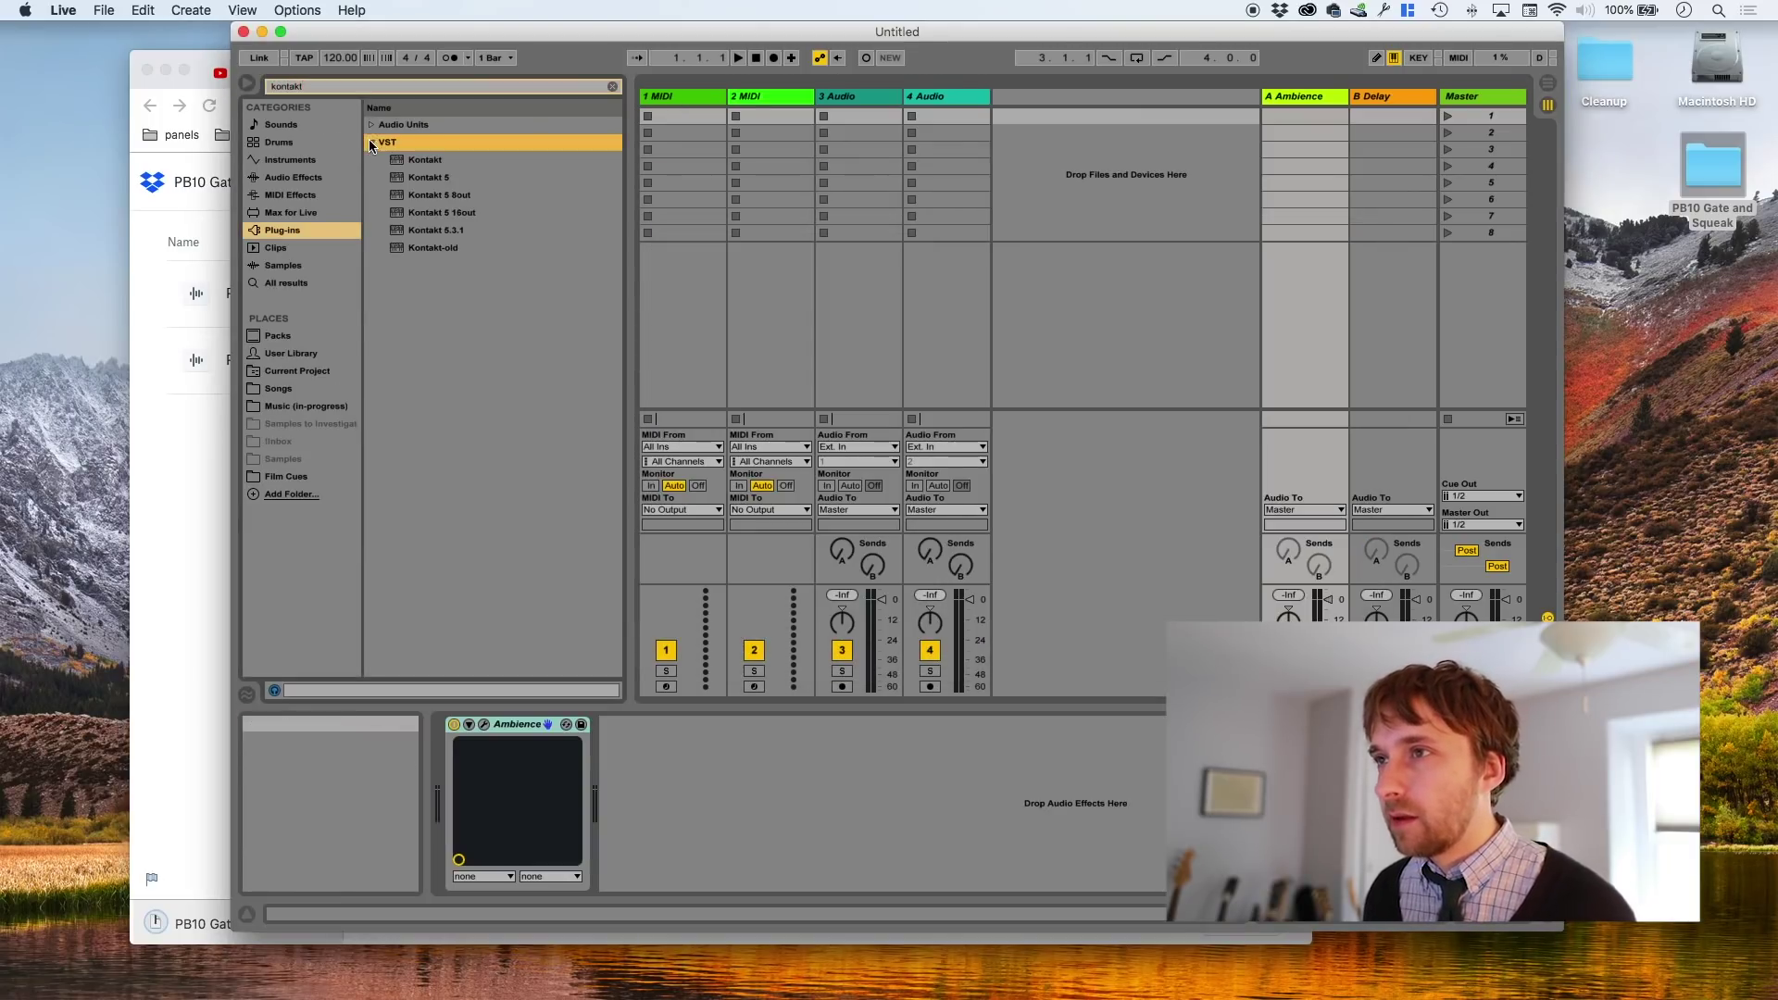
{"action": "left_click_drag", "start_coordinate": [419, 248], "coordinate": [681, 102]}
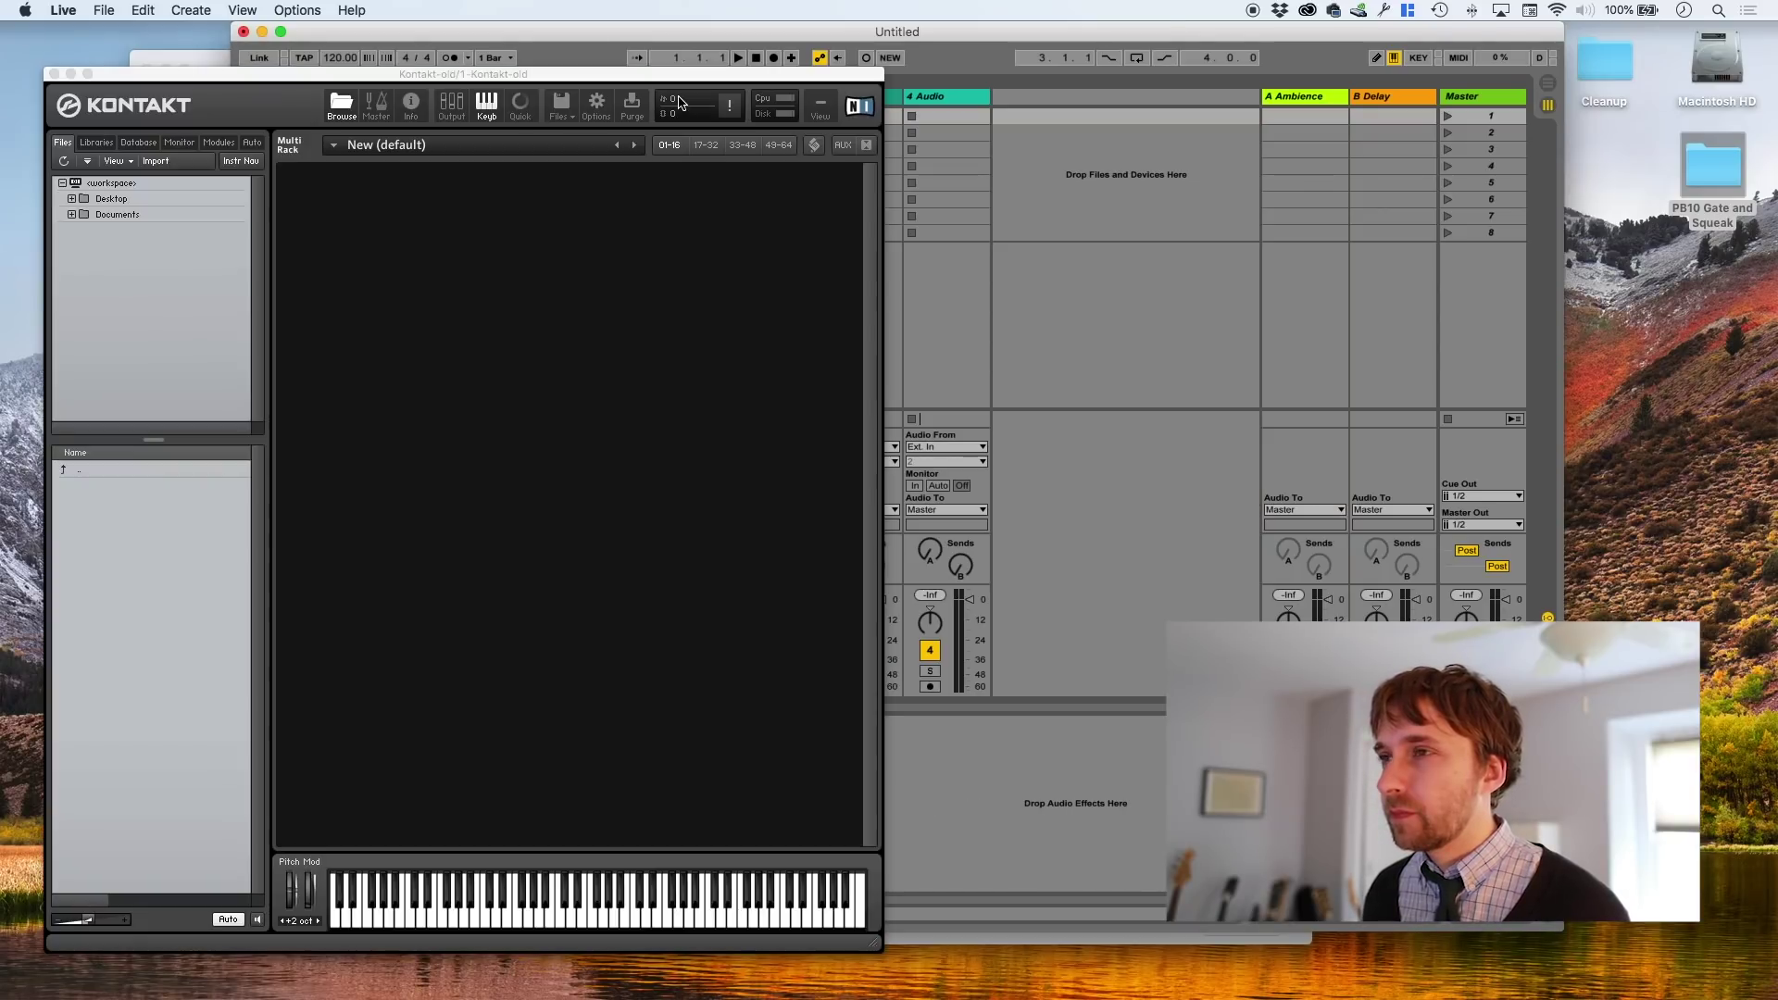
Drag PB10 BNS Squeak.wav from the desktop folder into Kontakt's rack to create an instrument
{"action": "left_click", "coordinate": [561, 109]}
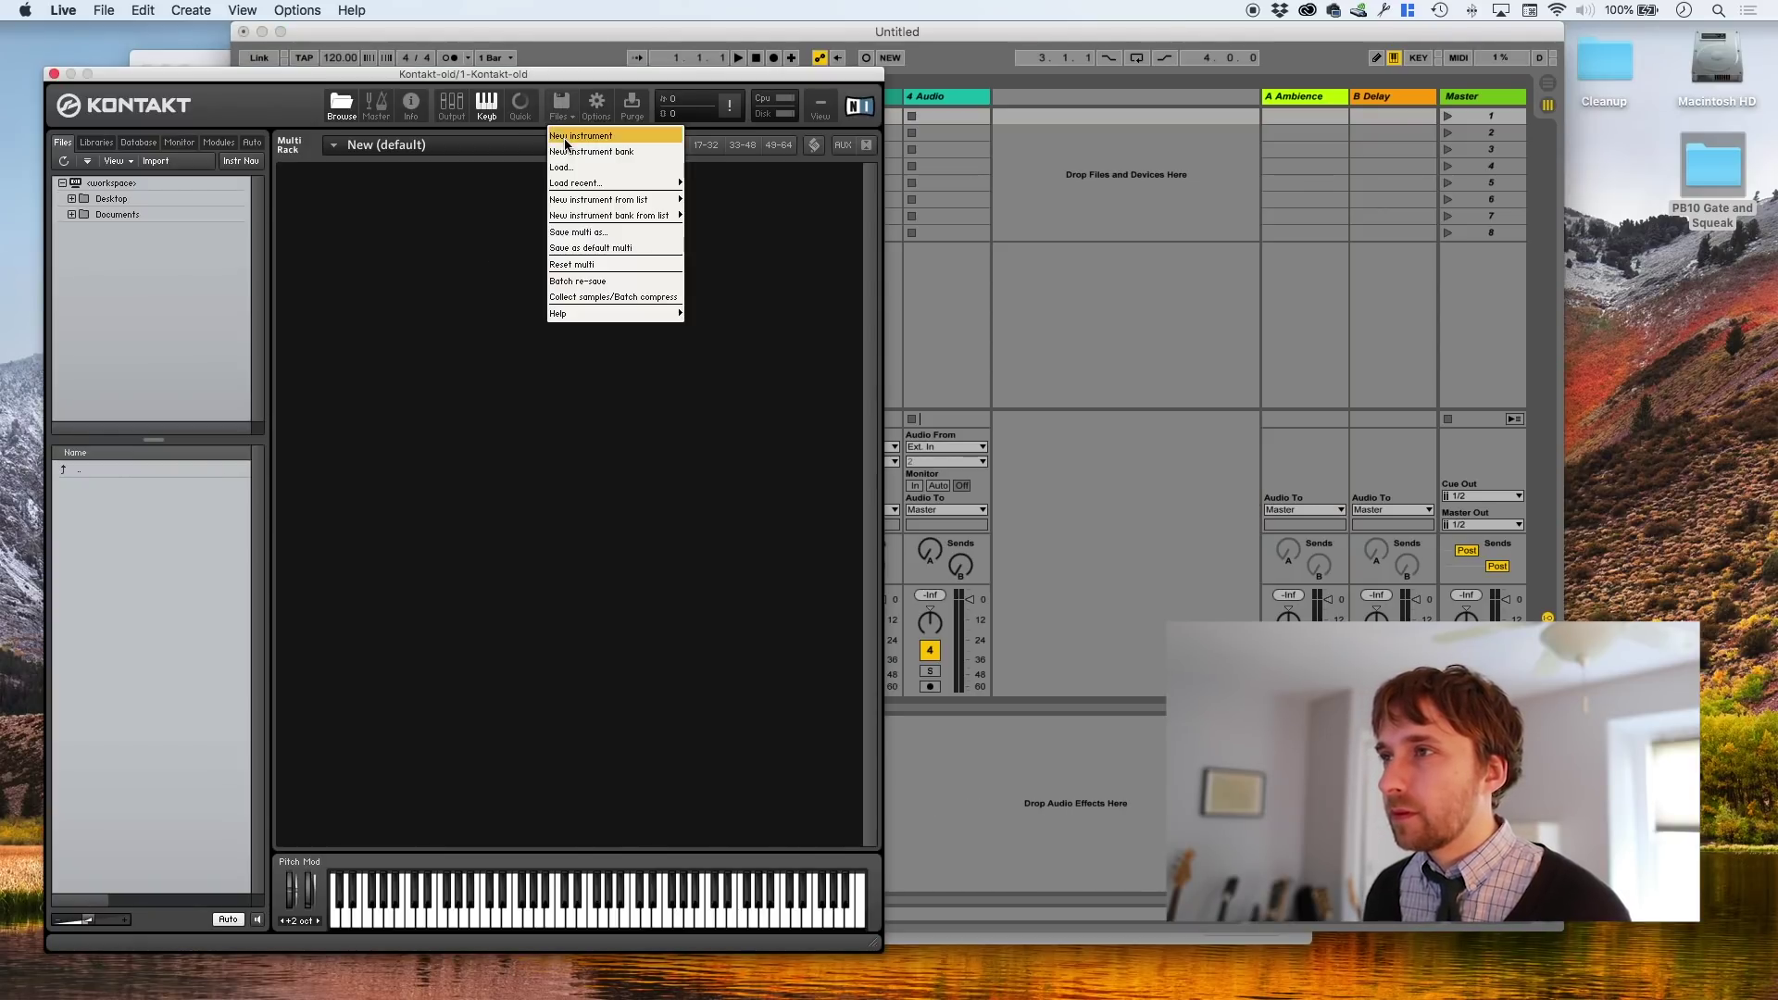
{"action": "left_click", "coordinate": [1616, 306]}
{"action": "double_click", "coordinate": [1724, 165]}
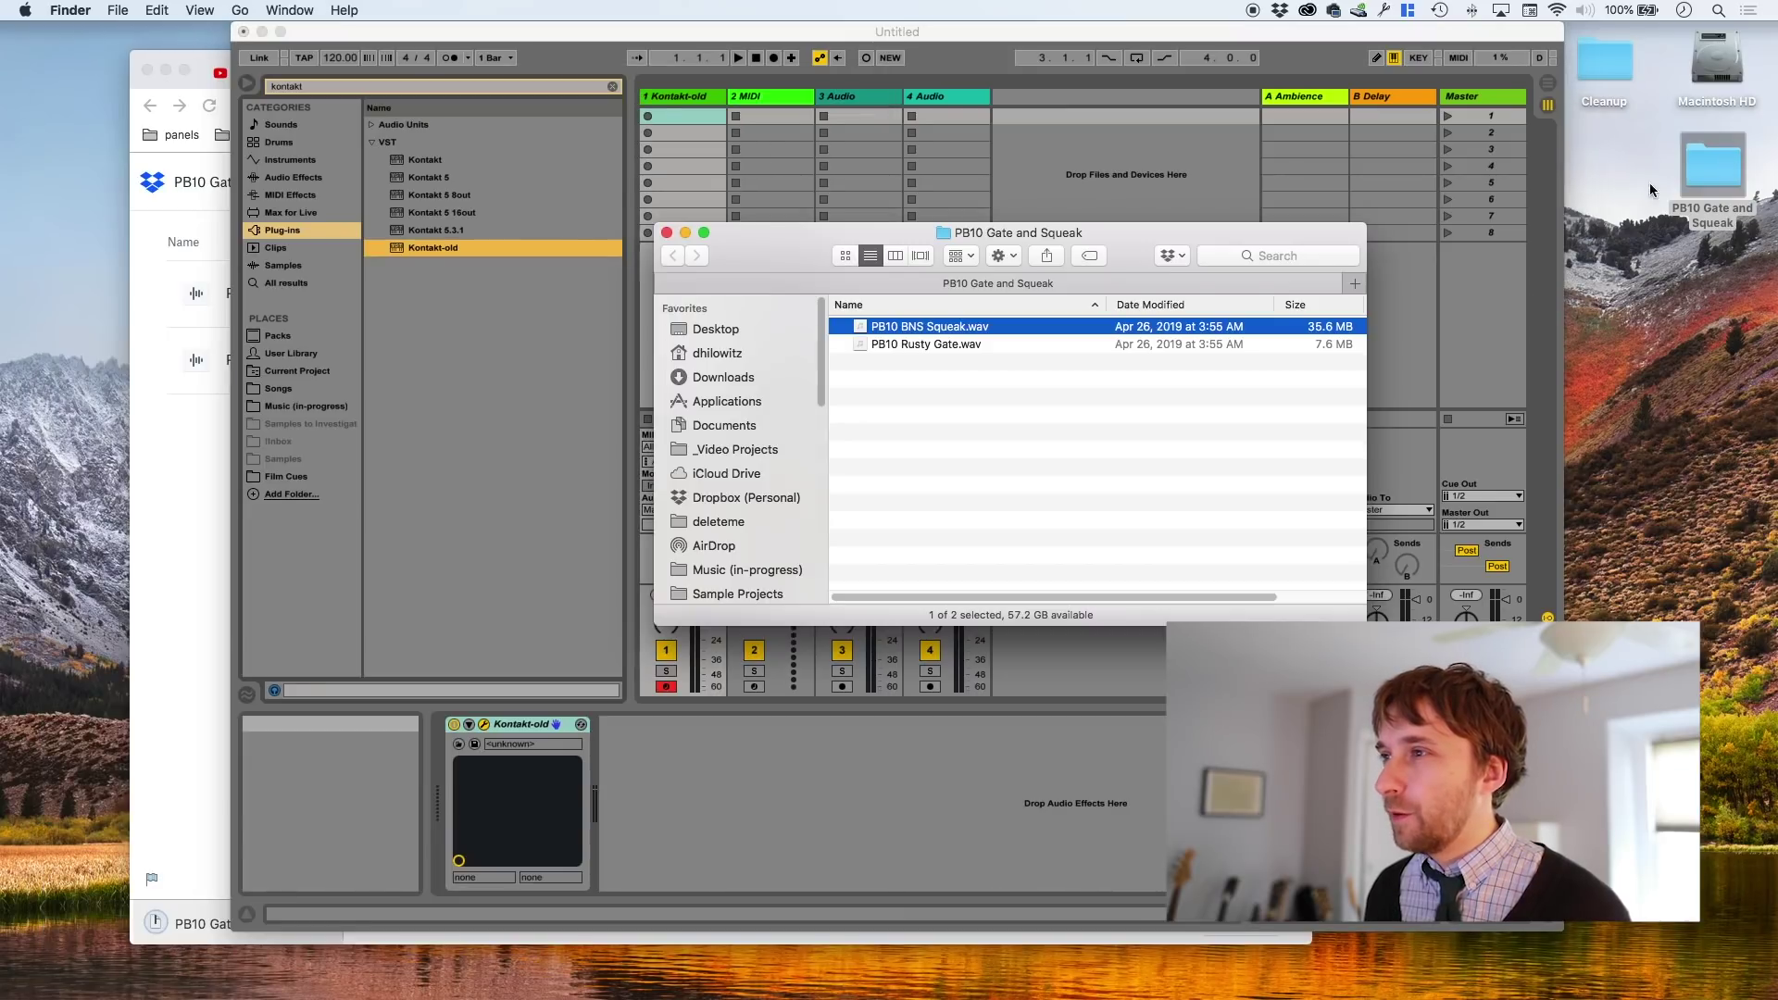
{"action": "left_click", "coordinate": [893, 344]}
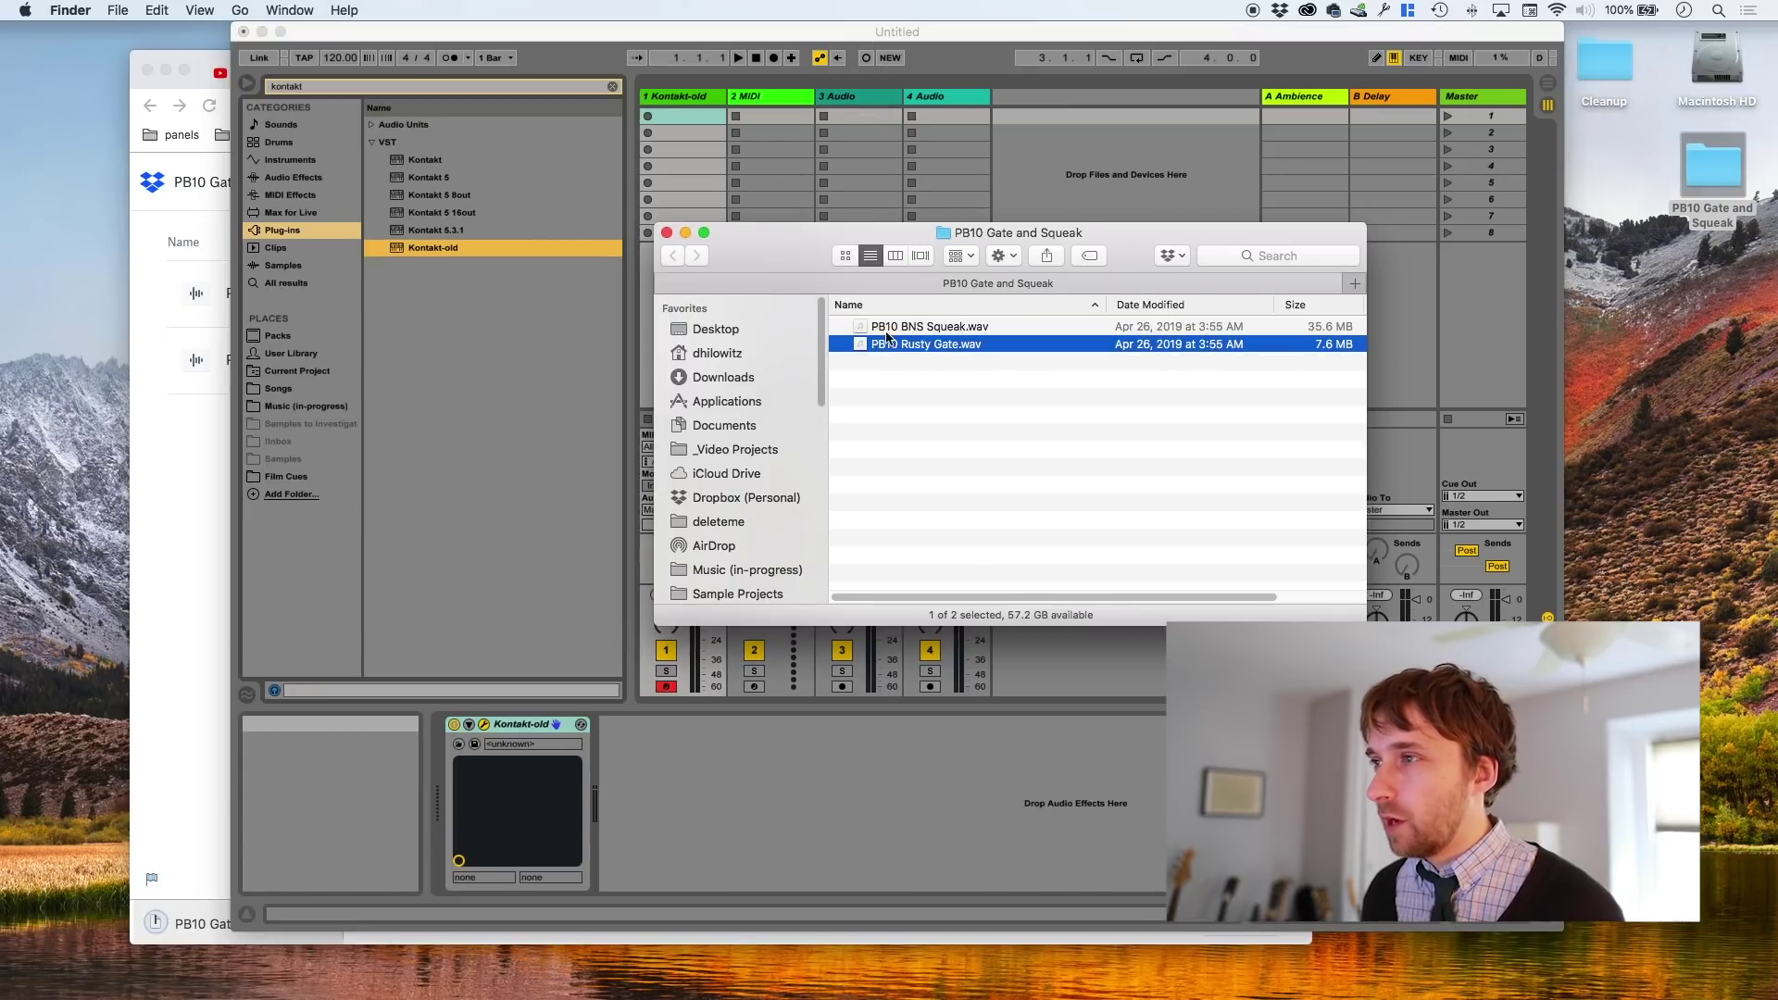
{"action": "left_click_drag", "start_coordinate": [882, 331], "coordinate": [481, 465]}
{"action": "left_click", "coordinate": [457, 299]}
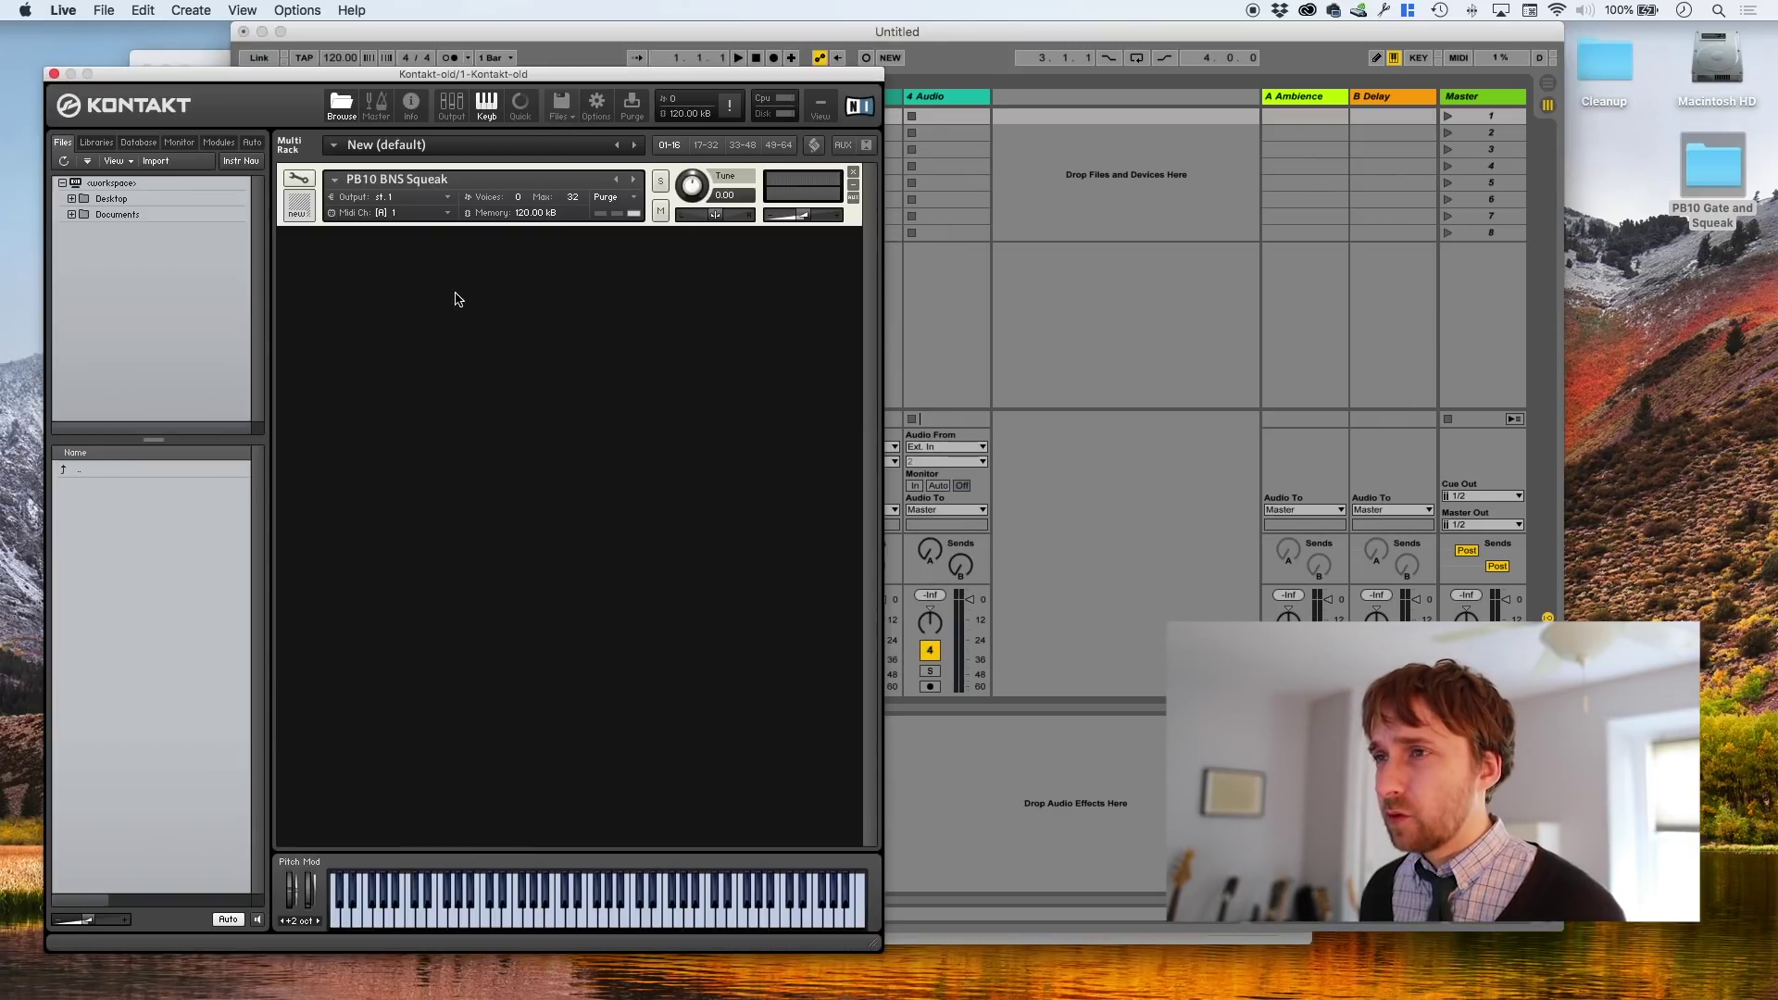
Put the PB10 BNS Squeak instrument in edit mode, show its mapping, and audition C3
{"action": "left_click", "coordinate": [299, 178]}
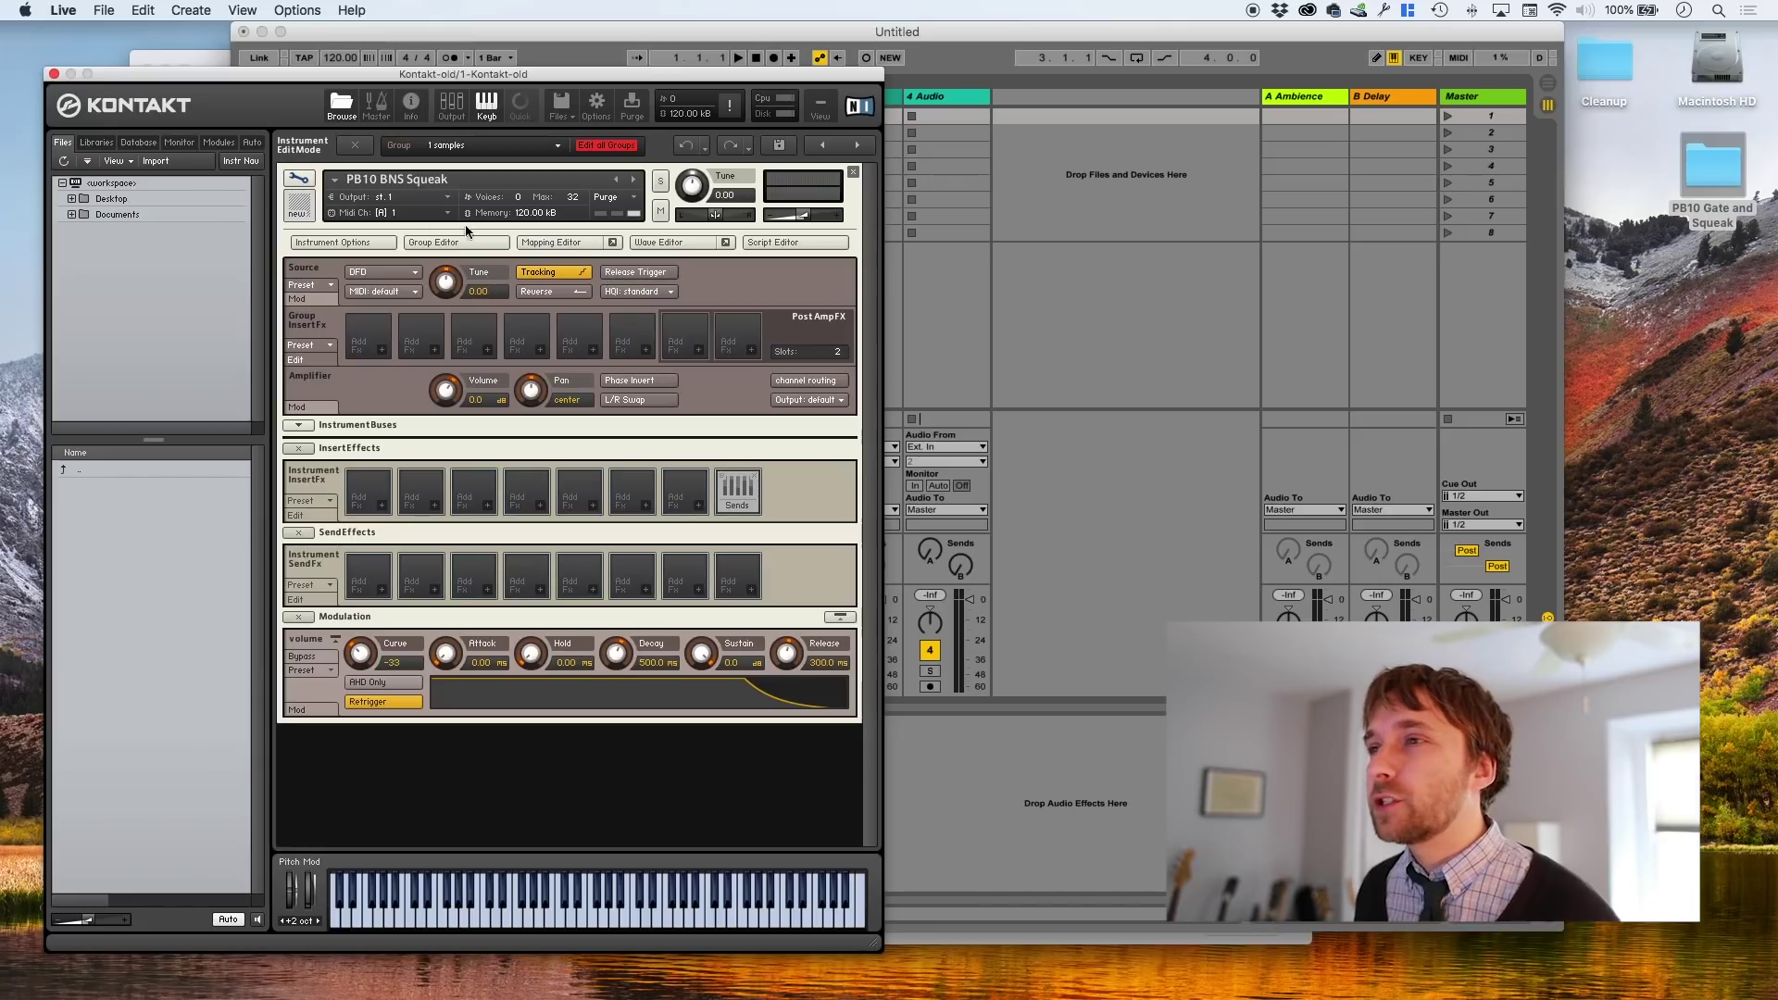
{"action": "left_click", "coordinate": [566, 243]}
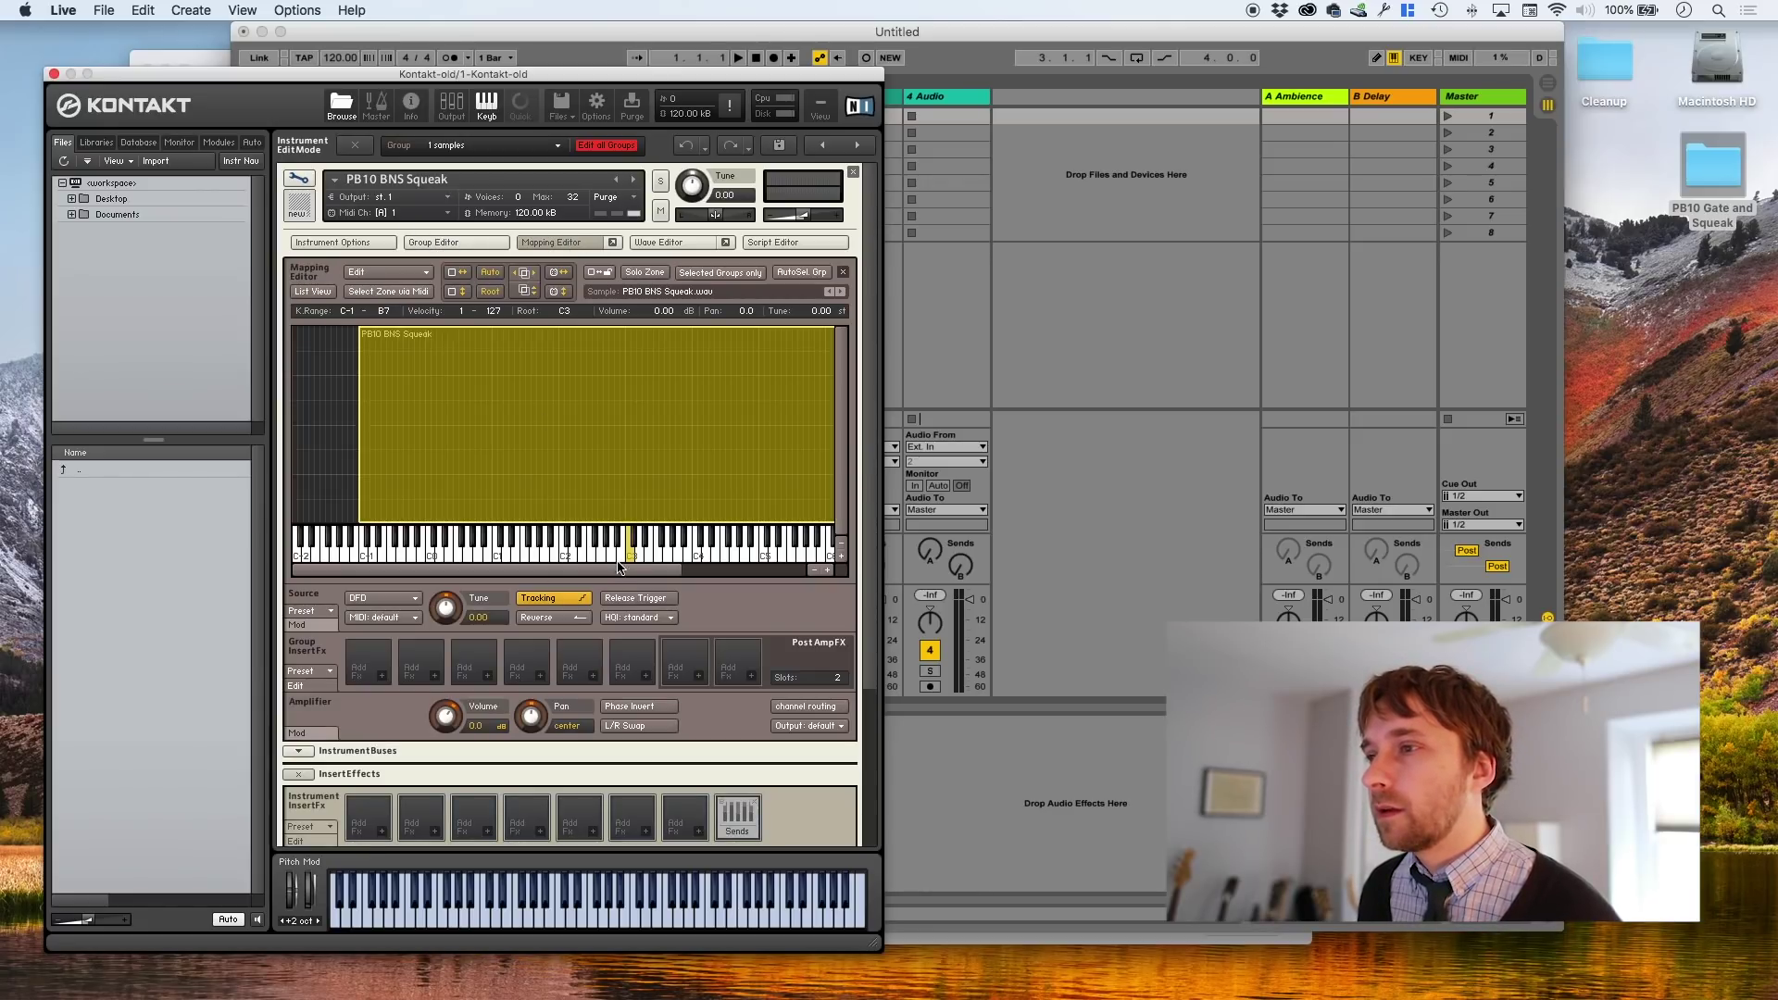
{"action": "left_click", "coordinate": [632, 558]}
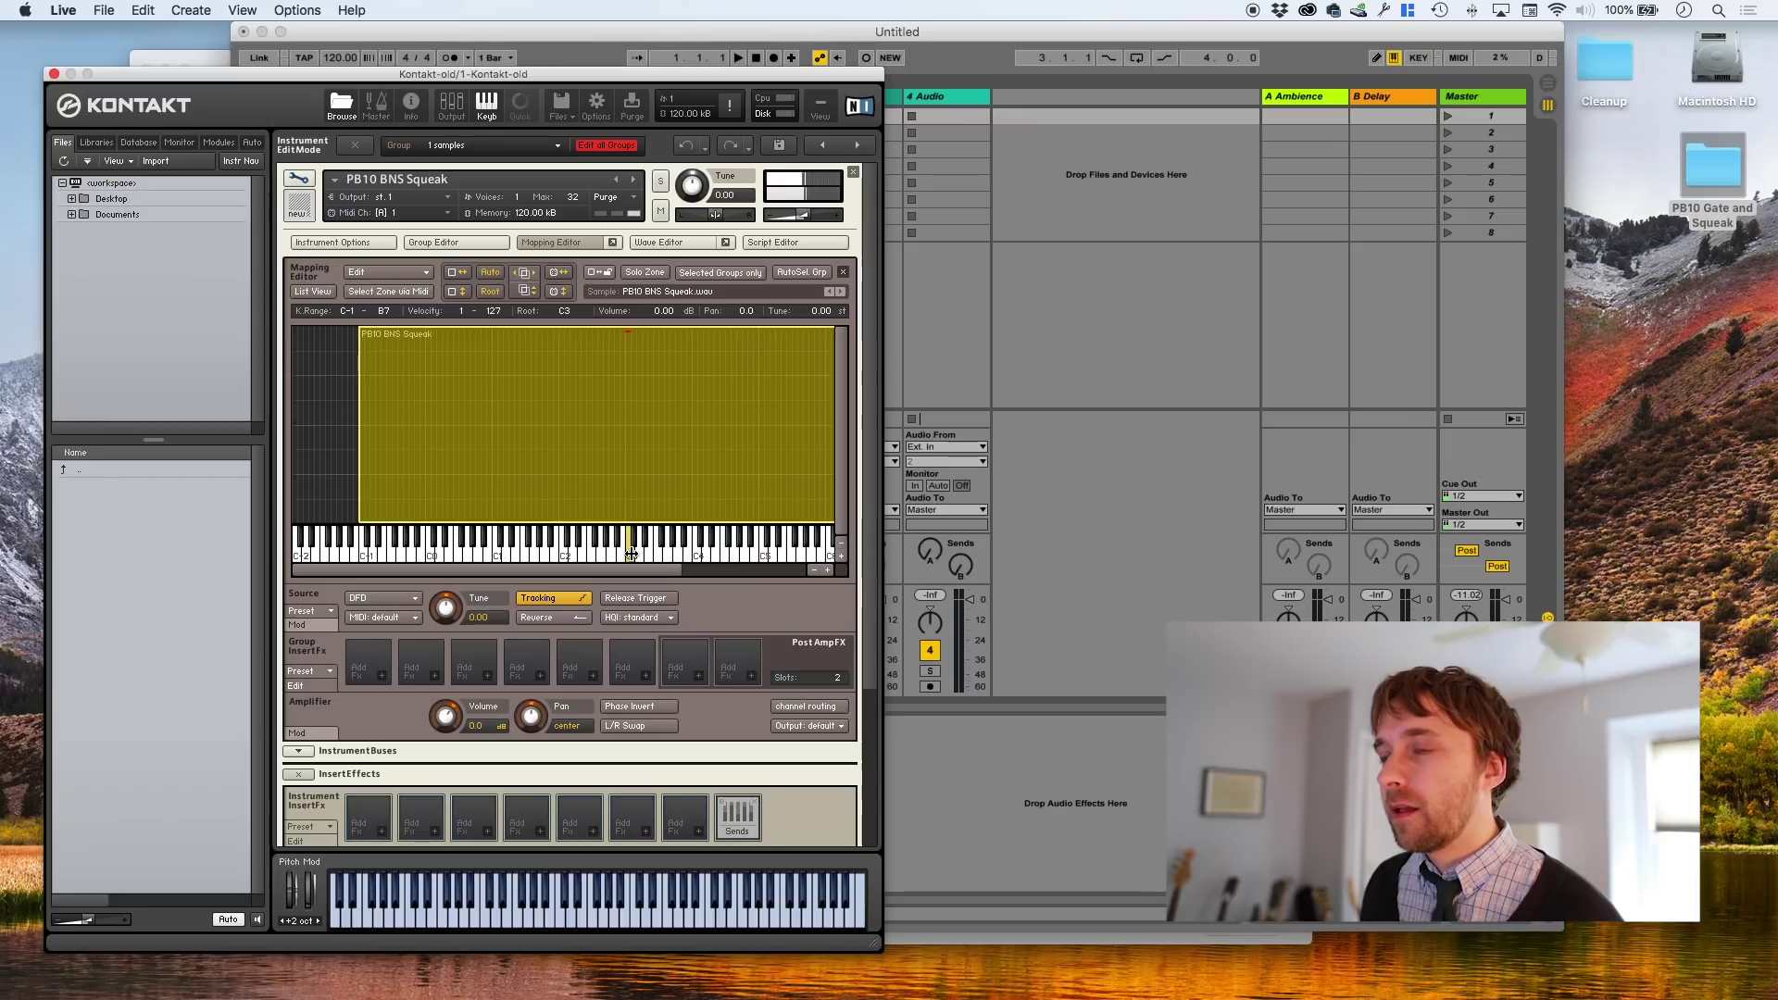
{"action": "left_click_drag", "start_coordinate": [630, 553], "coordinate": [632, 552]}
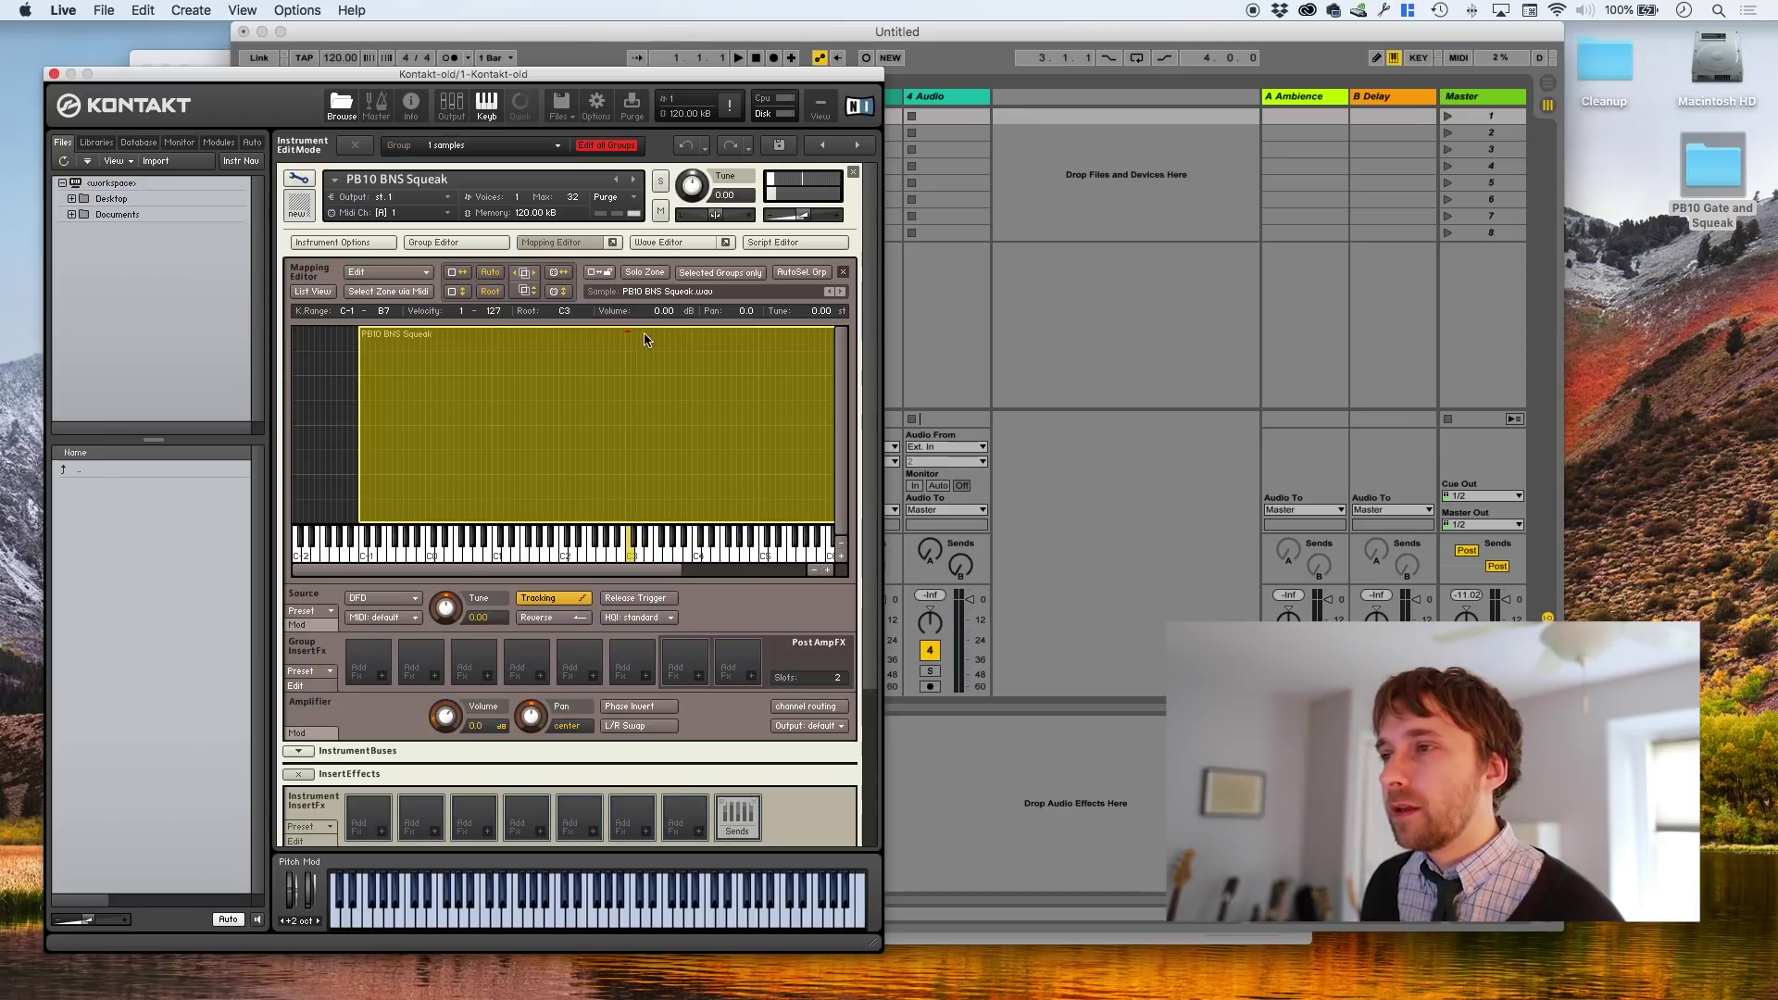
Drag the Squeak sample's start marker later into the recording and audition the new start
{"action": "double_click", "coordinate": [645, 389]}
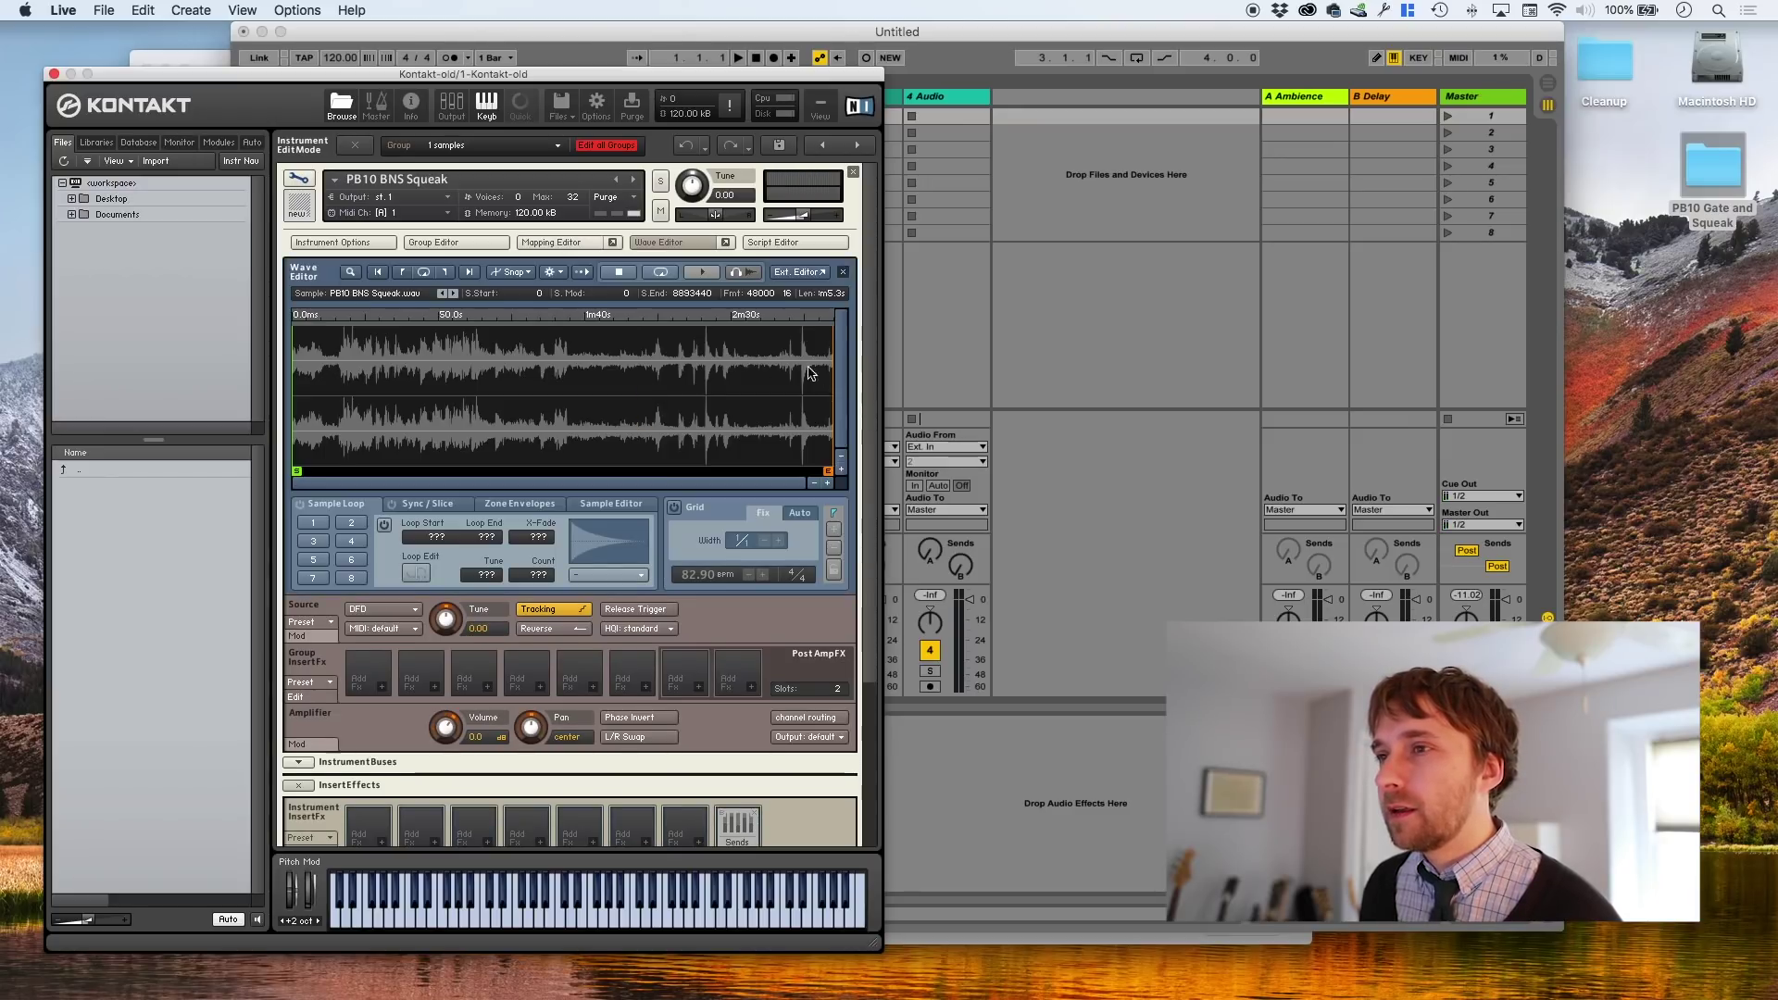
{"action": "left_click_drag", "start_coordinate": [297, 471], "coordinate": [345, 471]}
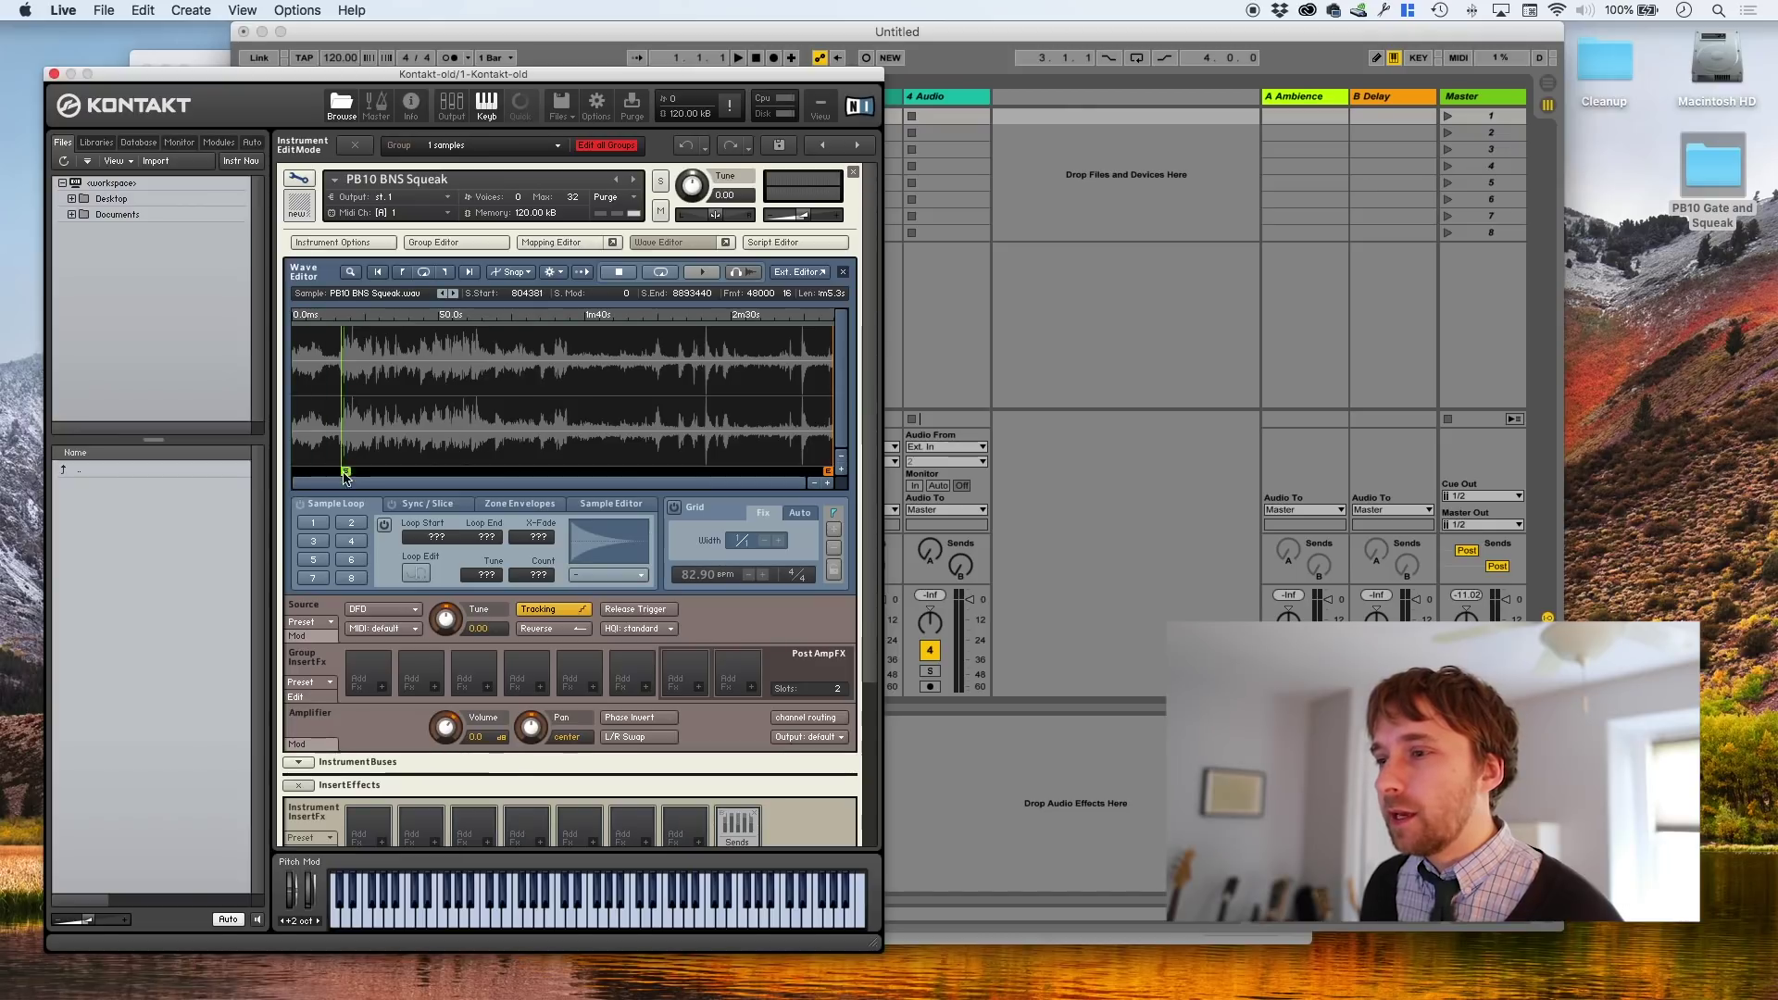
{"action": "left_click_drag", "start_coordinate": [613, 903], "coordinate": [613, 903]}
{"action": "left_click_drag", "start_coordinate": [345, 471], "coordinate": [314, 469]}
{"action": "left_click_drag", "start_coordinate": [561, 920], "coordinate": [560, 919]}
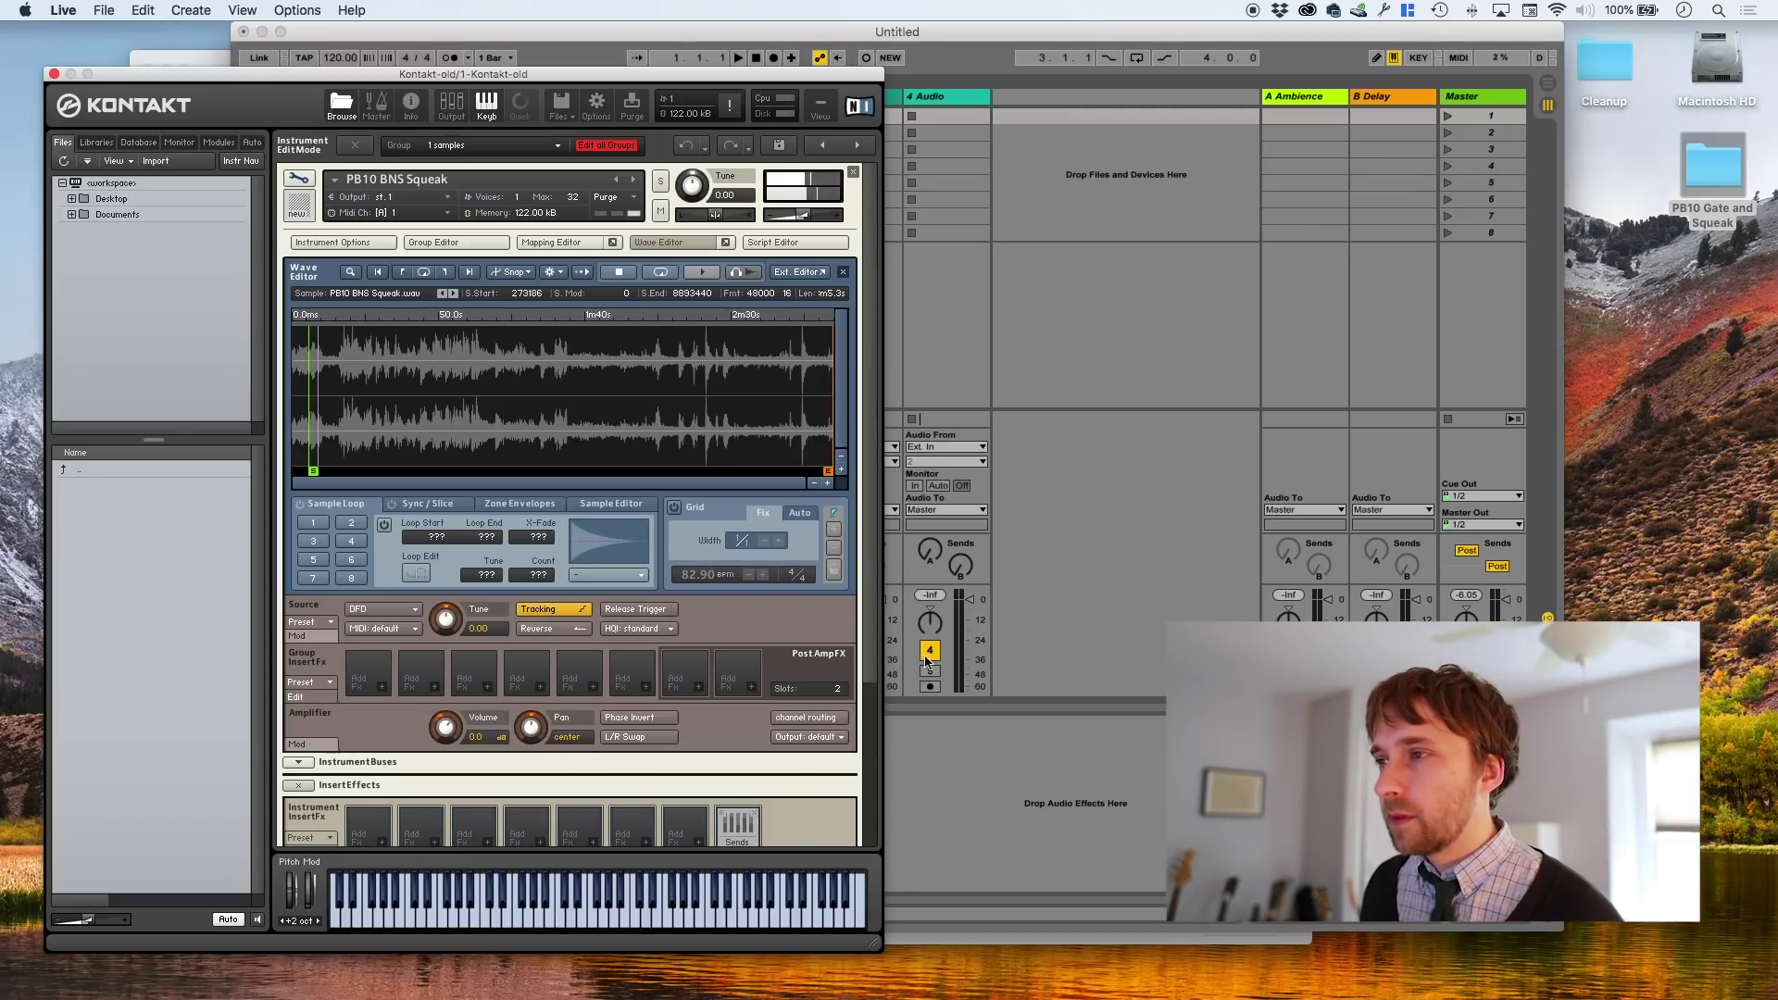
Zoom into the 4.5–7.5 s region and audition to settle the start at 341496
{"action": "left_click", "coordinate": [828, 483]}
{"action": "left_click", "coordinate": [350, 271]}
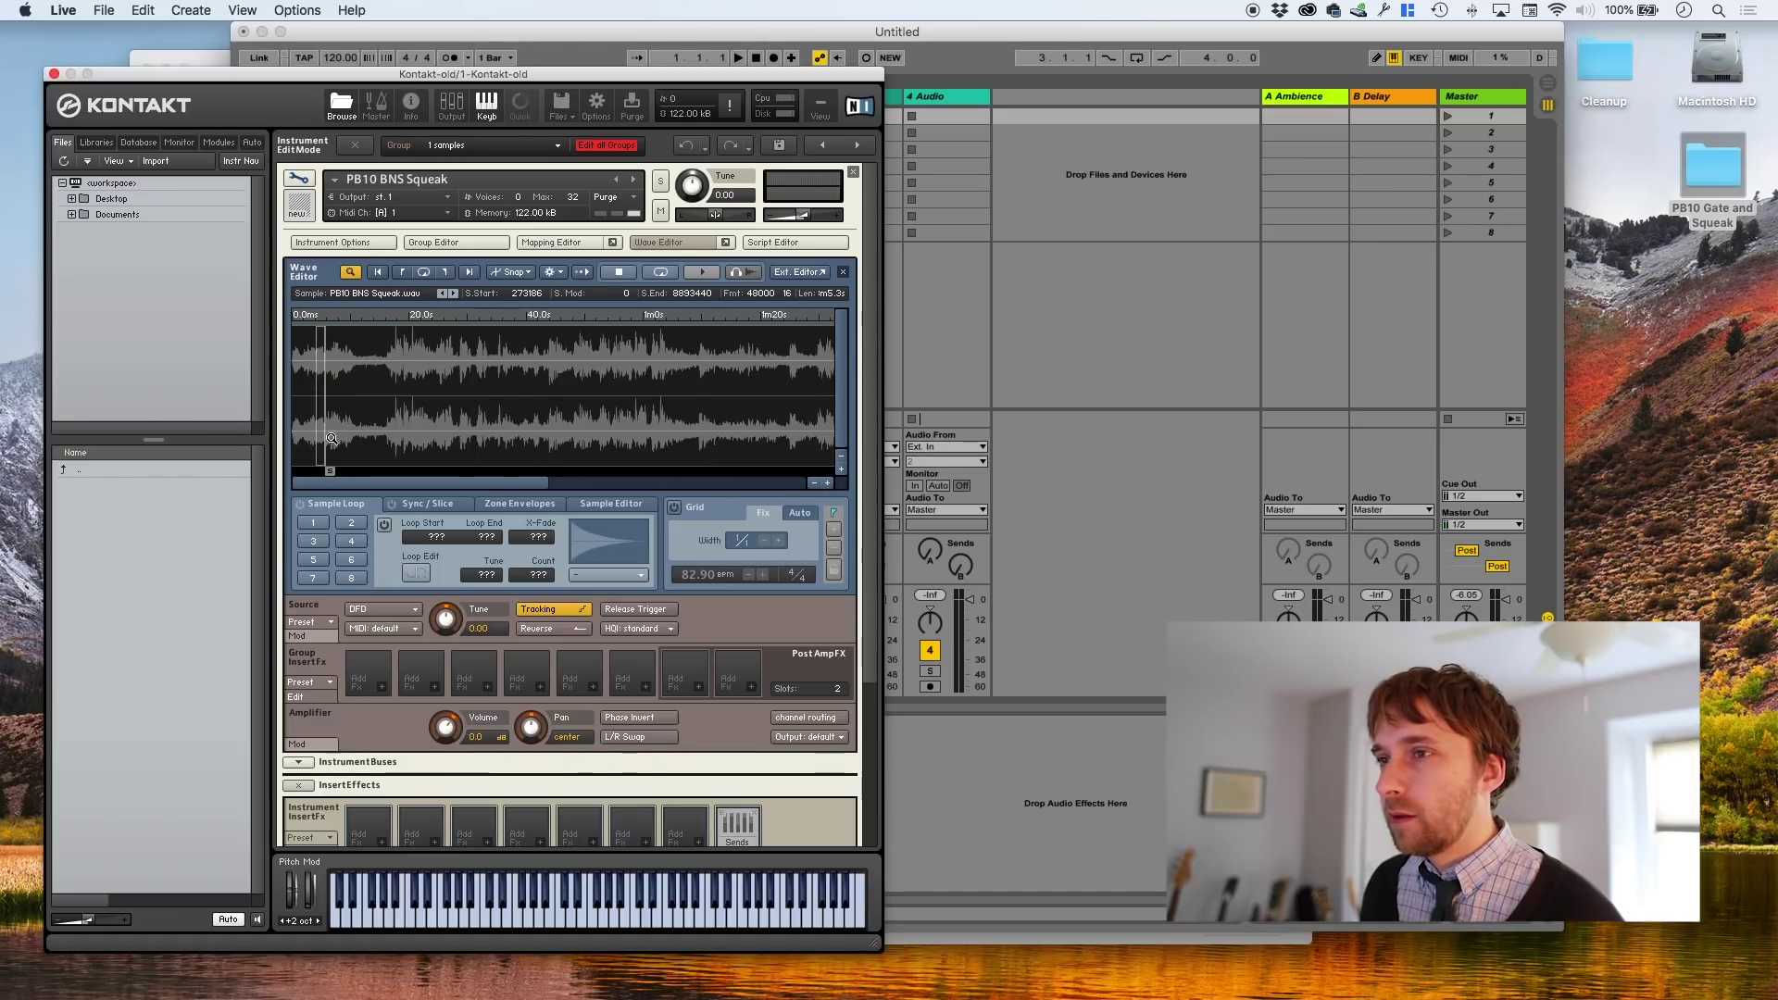
{"action": "left_click_drag", "start_coordinate": [332, 438], "coordinate": [337, 440]}
{"action": "left_click_drag", "start_coordinate": [520, 921], "coordinate": [617, 921]}
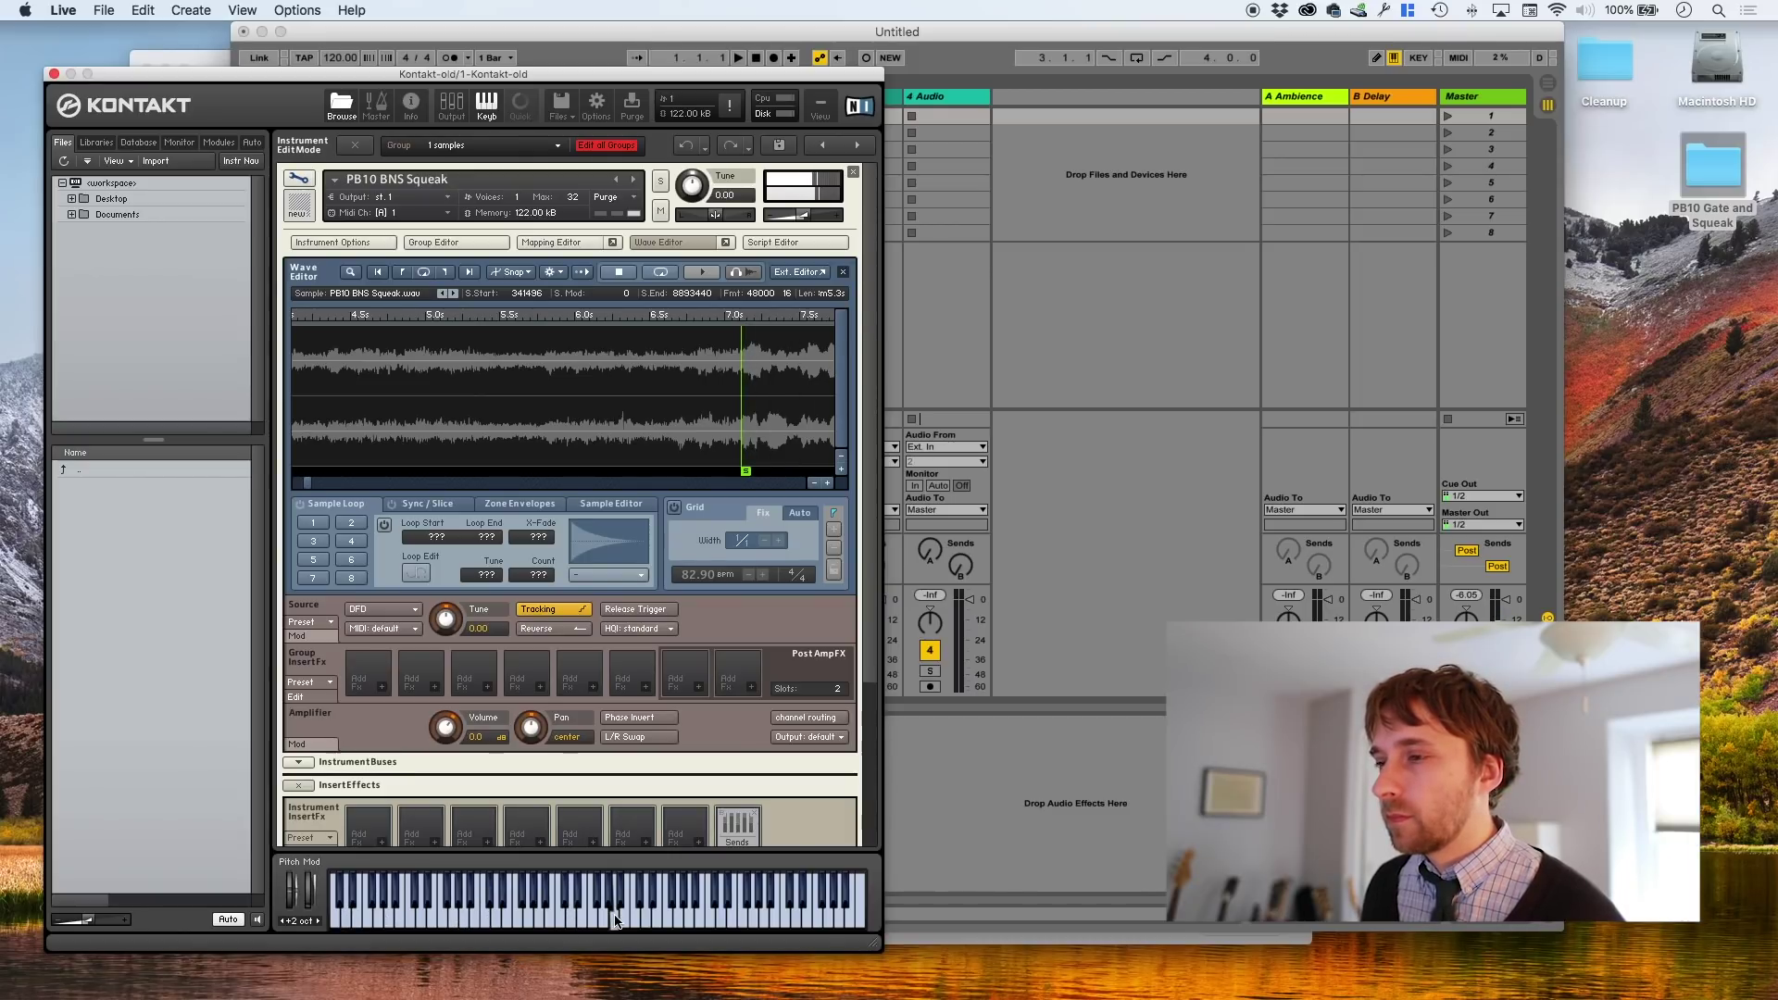
{"action": "left_click", "coordinate": [842, 460]}
{"action": "left_click_drag", "start_coordinate": [350, 78], "coordinate": [591, 61]}
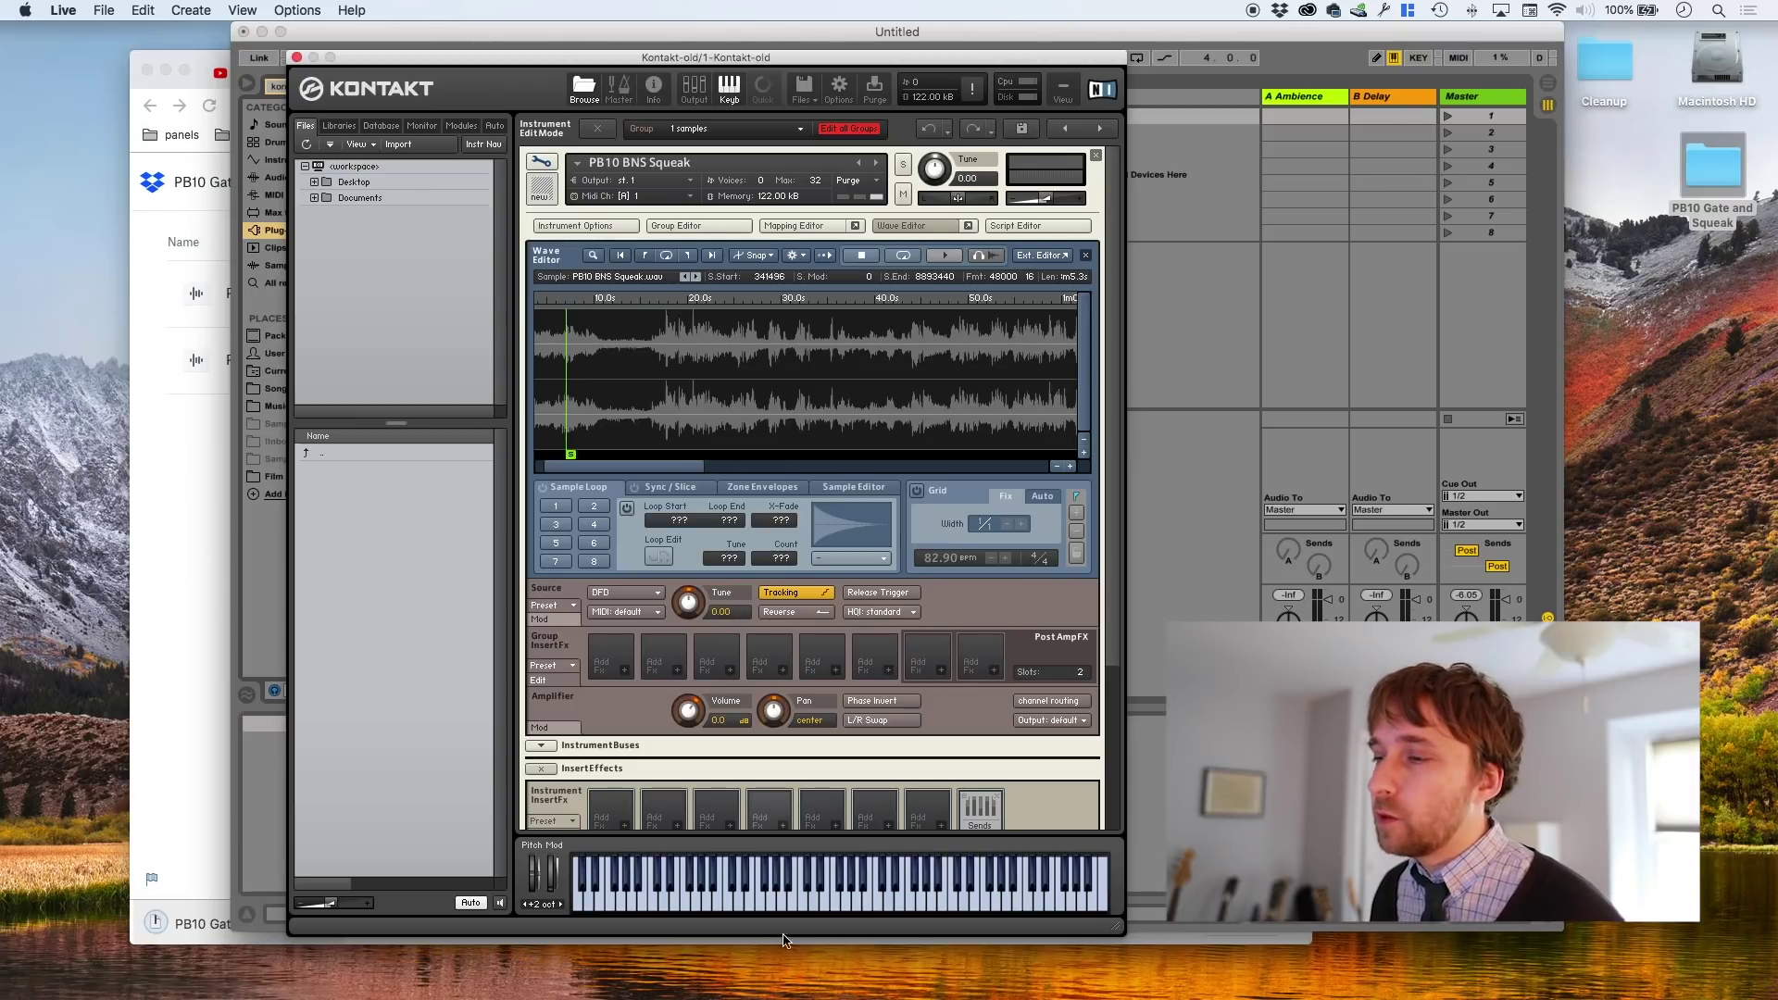
Launch iZotope RX 6 and load PB10 BNS Squeak.wav into it
{"action": "mouse_move", "coordinate": [385, 958]}
{"action": "key", "text": "super+space"}
{"action": "type", "text": "rx"}
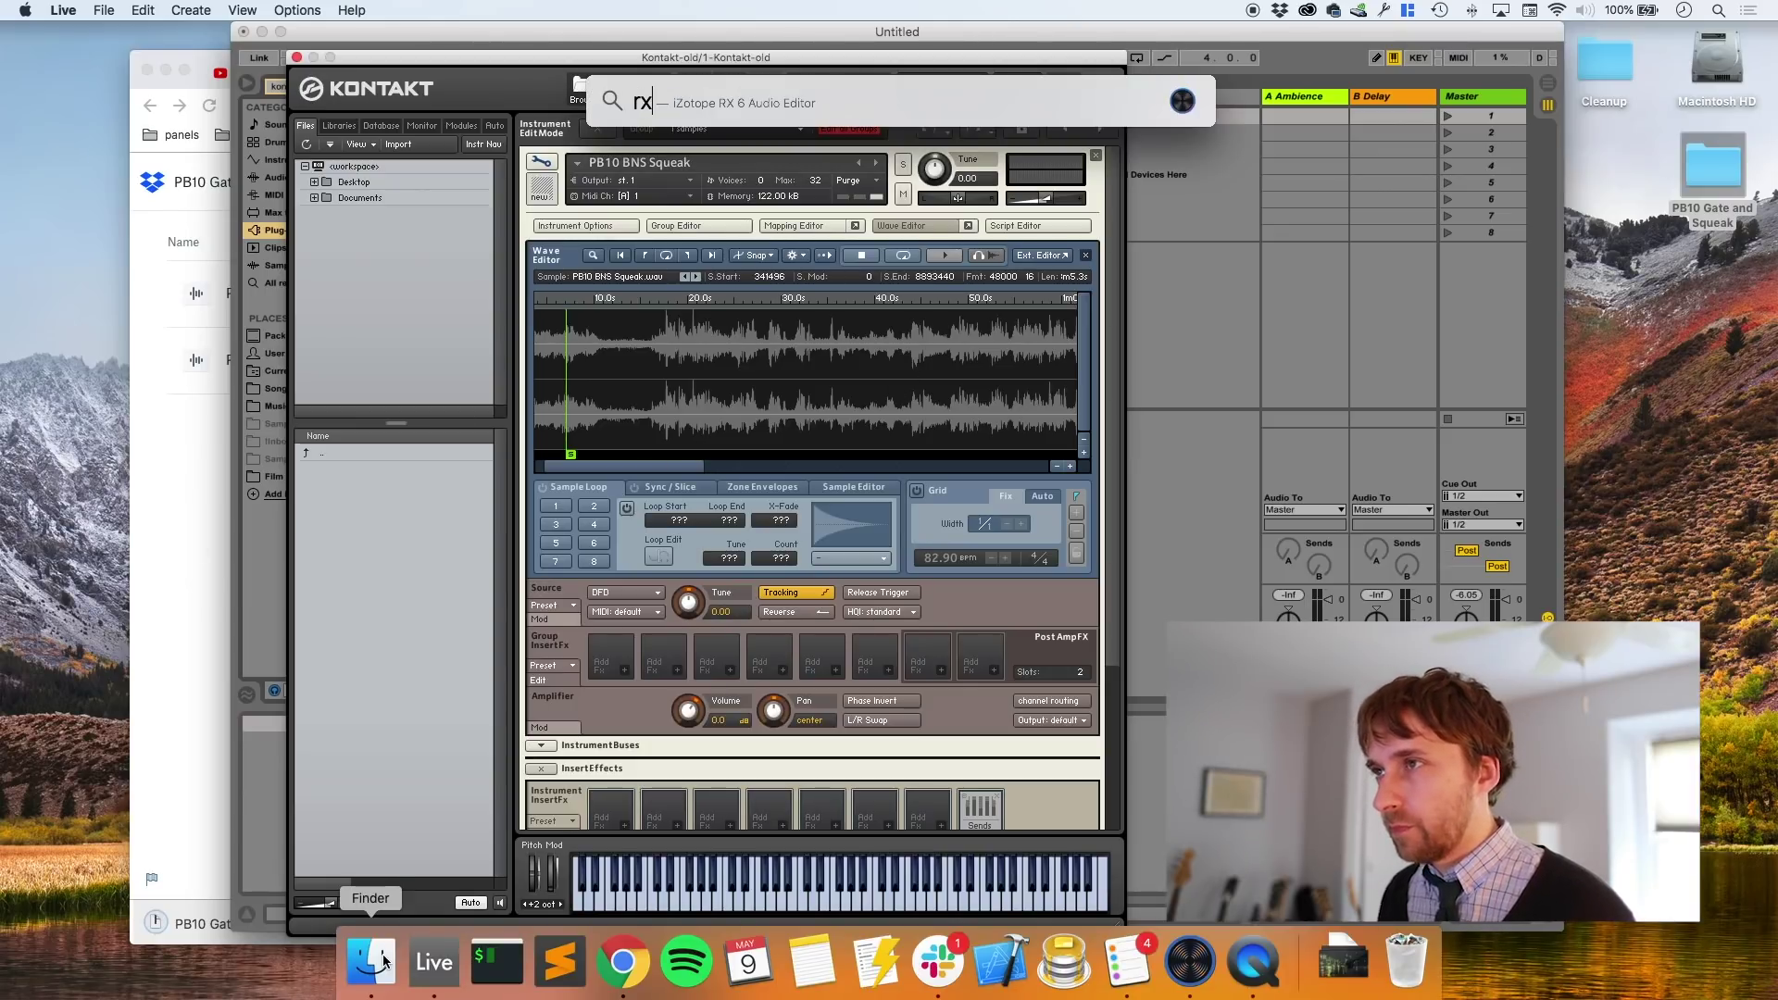
{"action": "key", "text": "Return"}
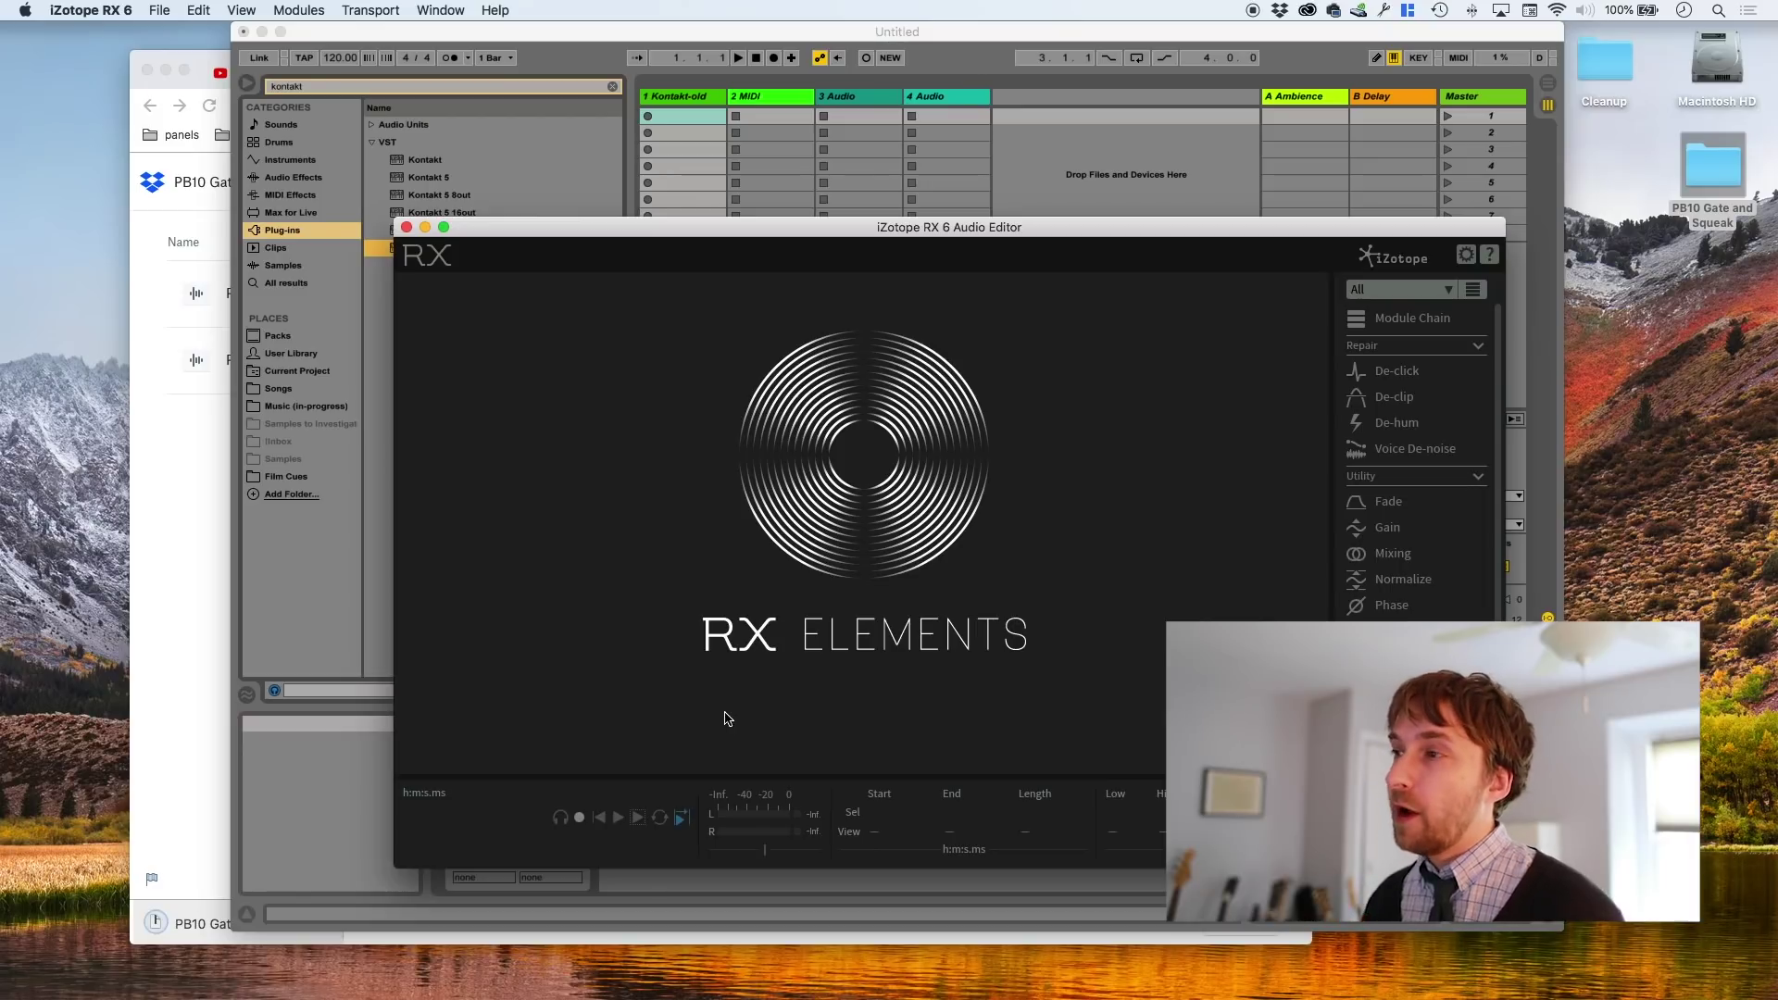
{"action": "double_click", "coordinate": [1709, 176]}
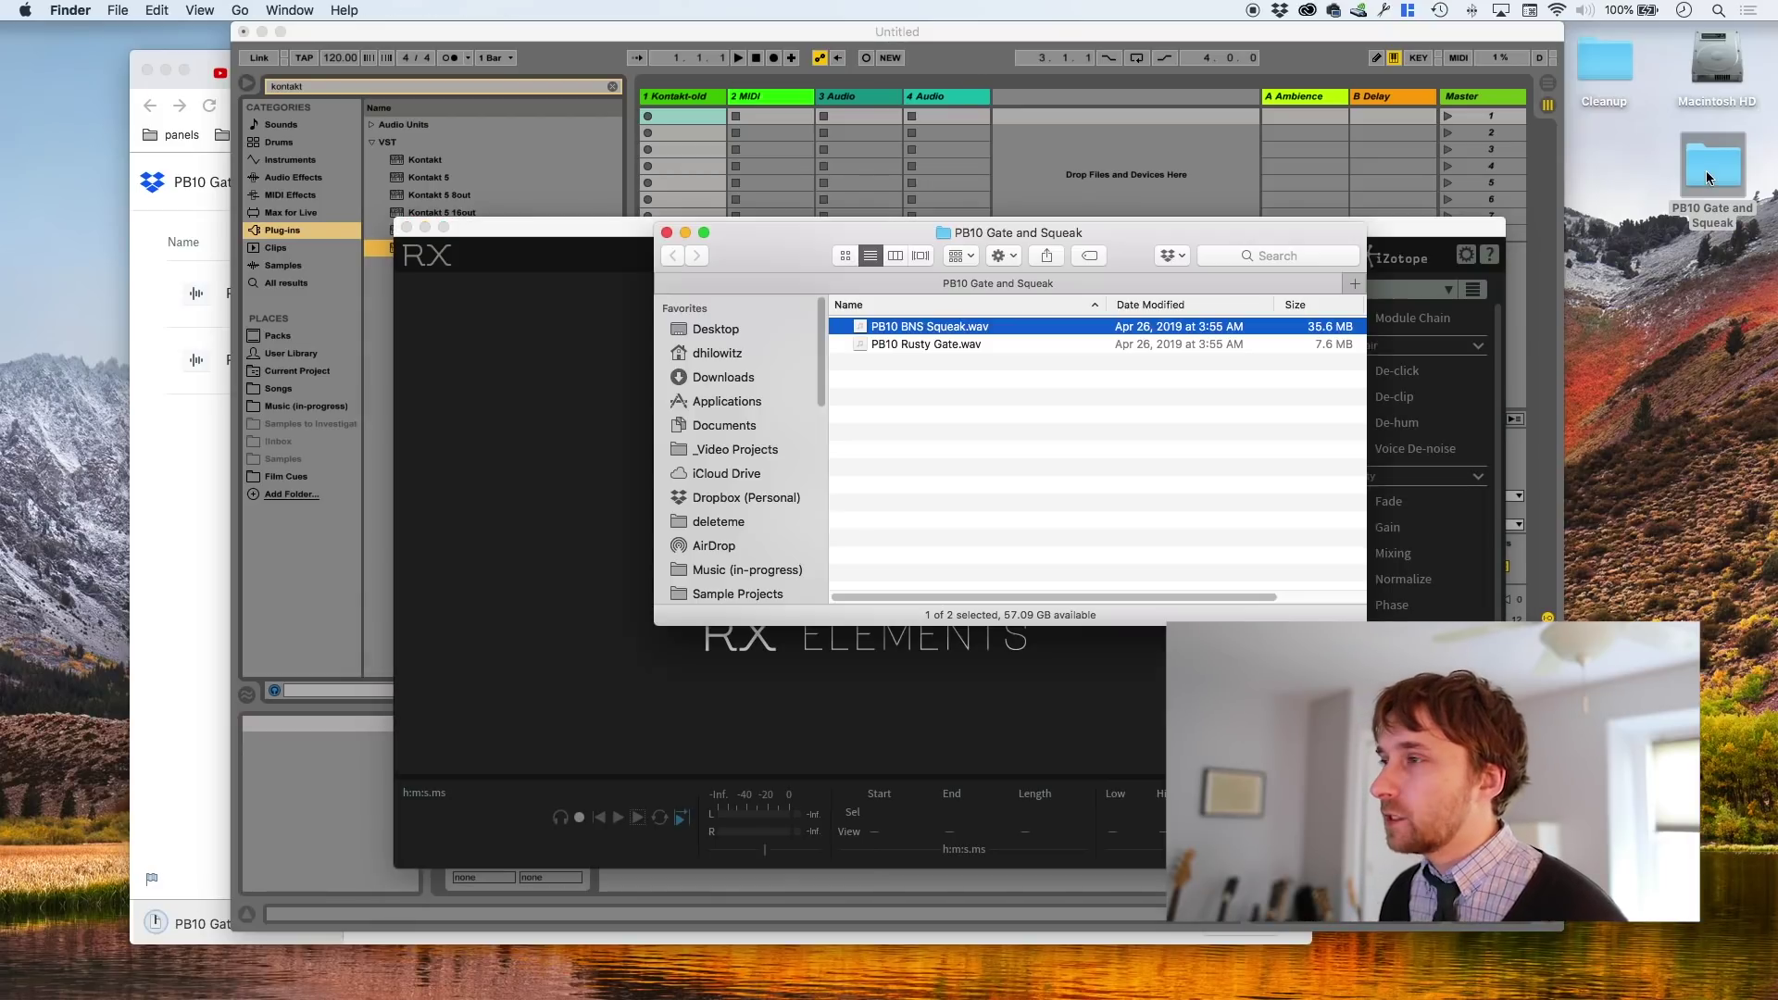
{"action": "left_click", "coordinate": [941, 397]}
{"action": "left_click_drag", "start_coordinate": [912, 329], "coordinate": [559, 572]}
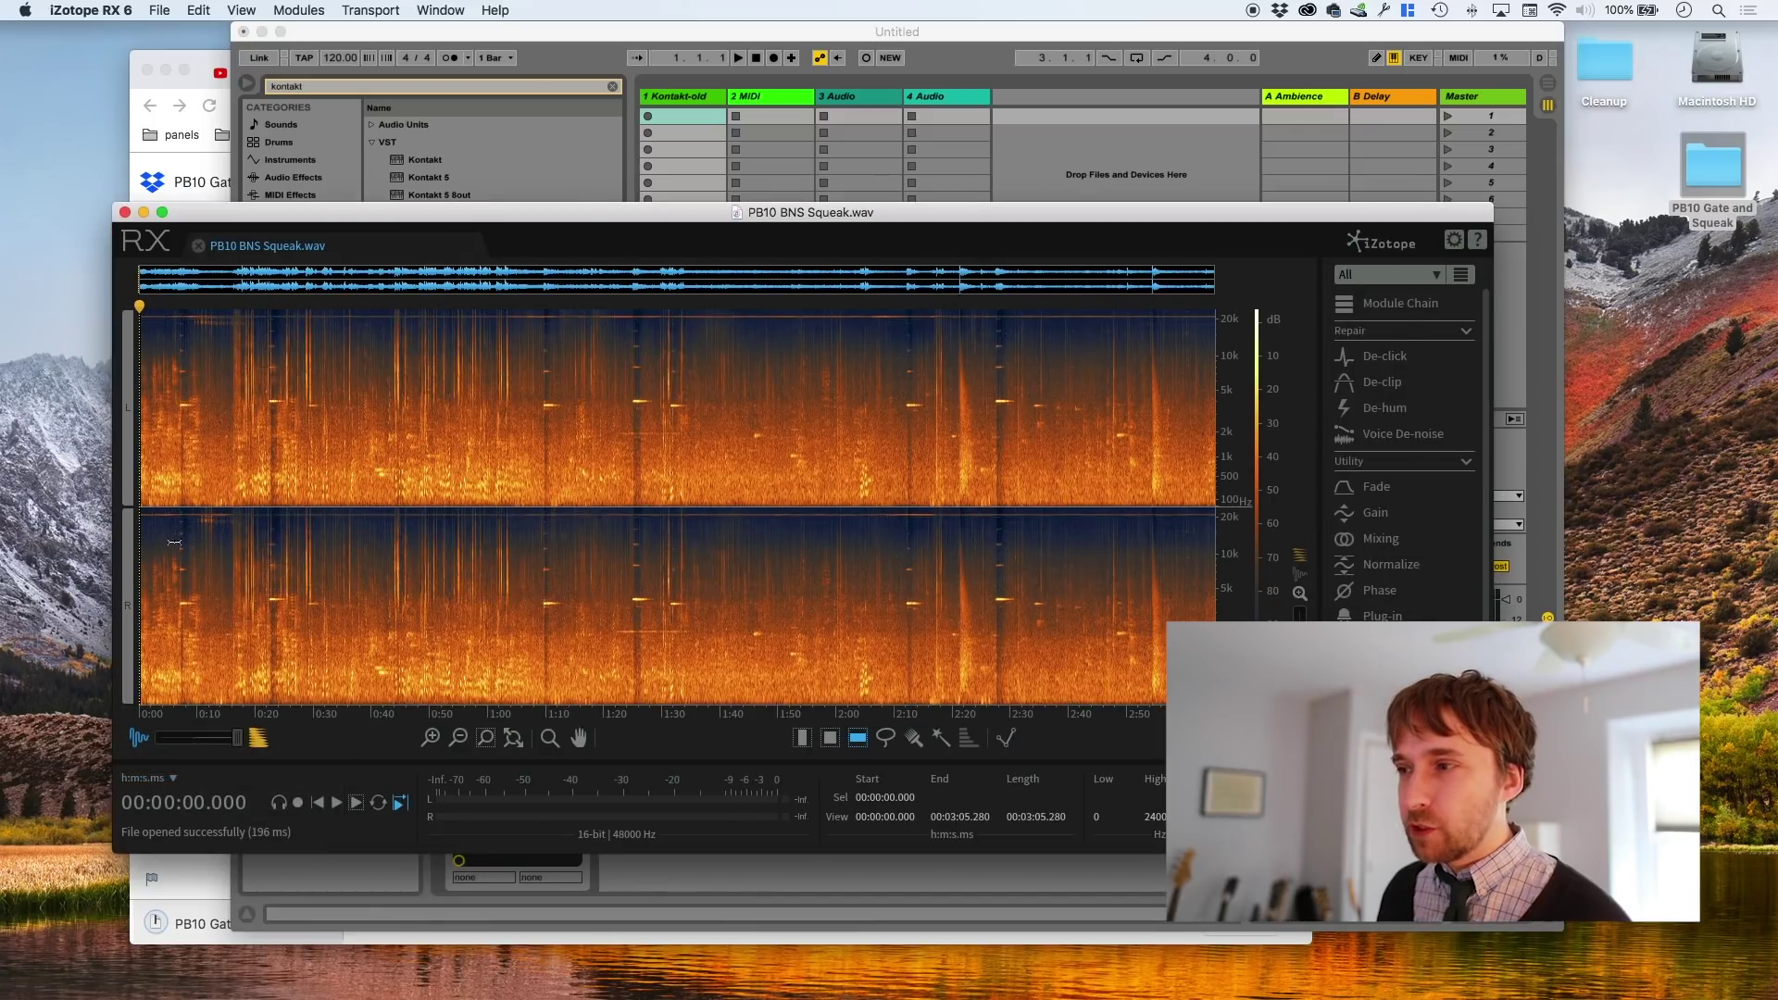
Zoom to the first 23 seconds, audition from 7 s, and time-select the first 7 seconds
{"action": "key", "text": "super+equal"}
{"action": "key", "text": "super+equal"}
{"action": "key", "text": "super+equal"}
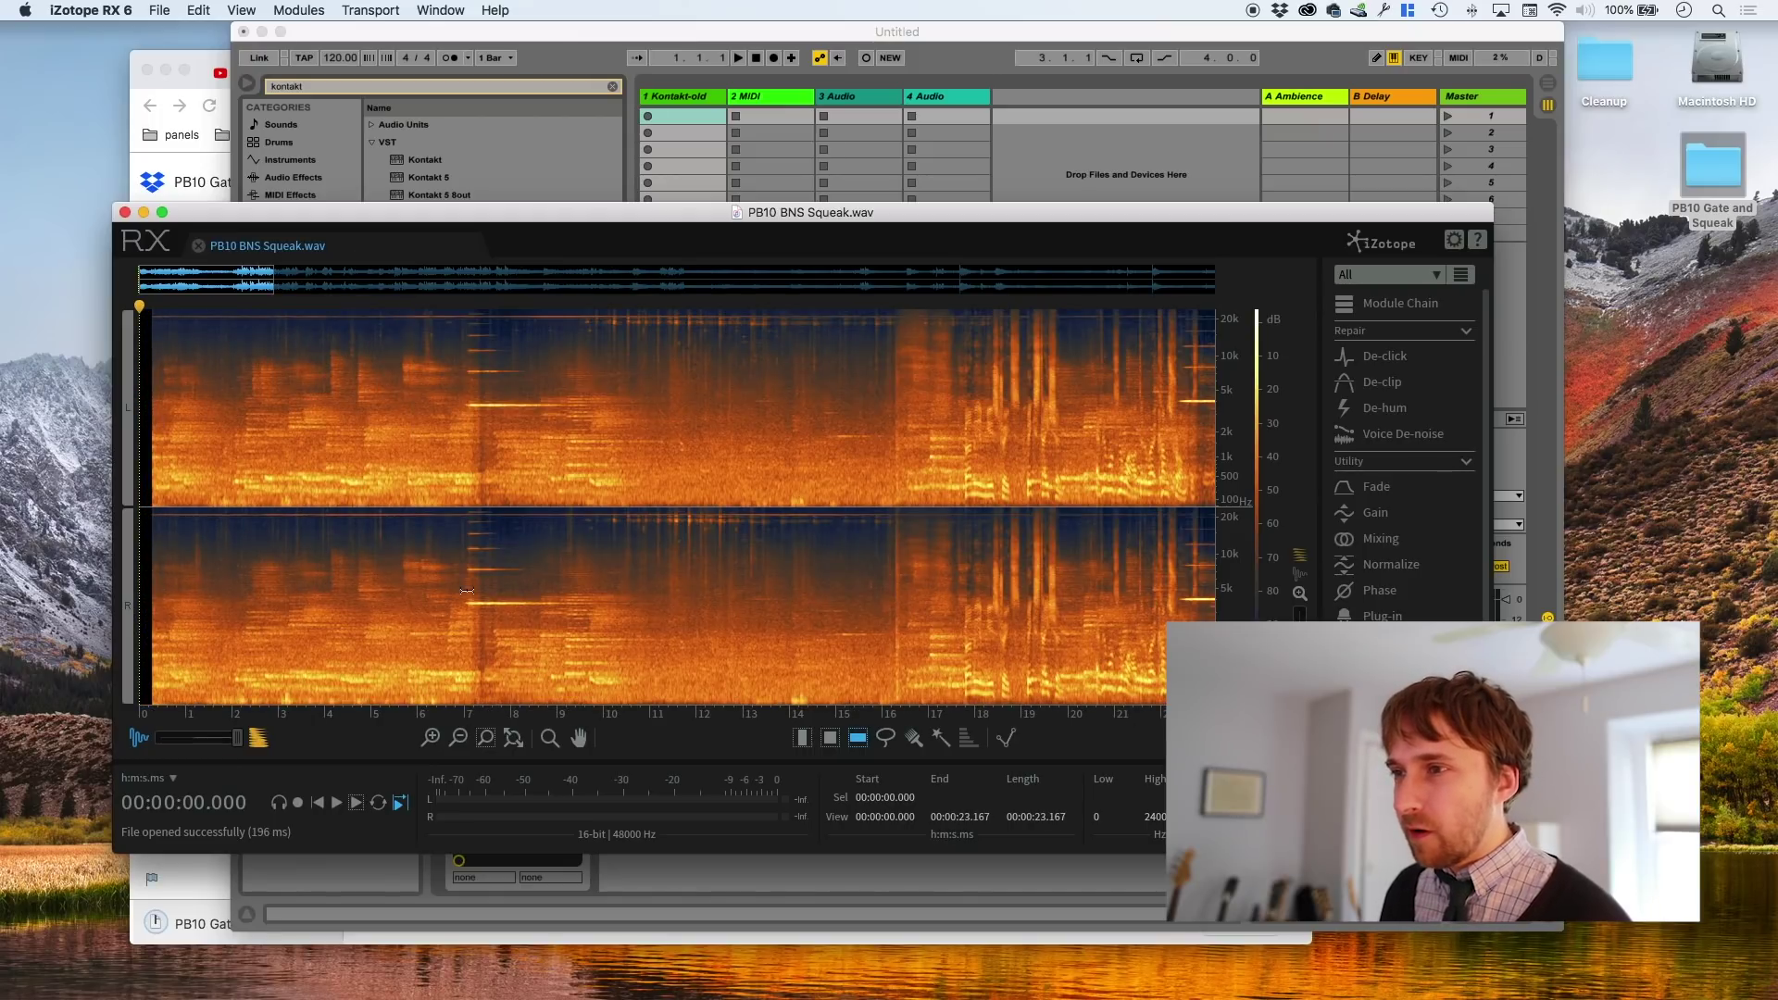
{"action": "left_click", "coordinate": [466, 593]}
{"action": "key", "text": "space"}
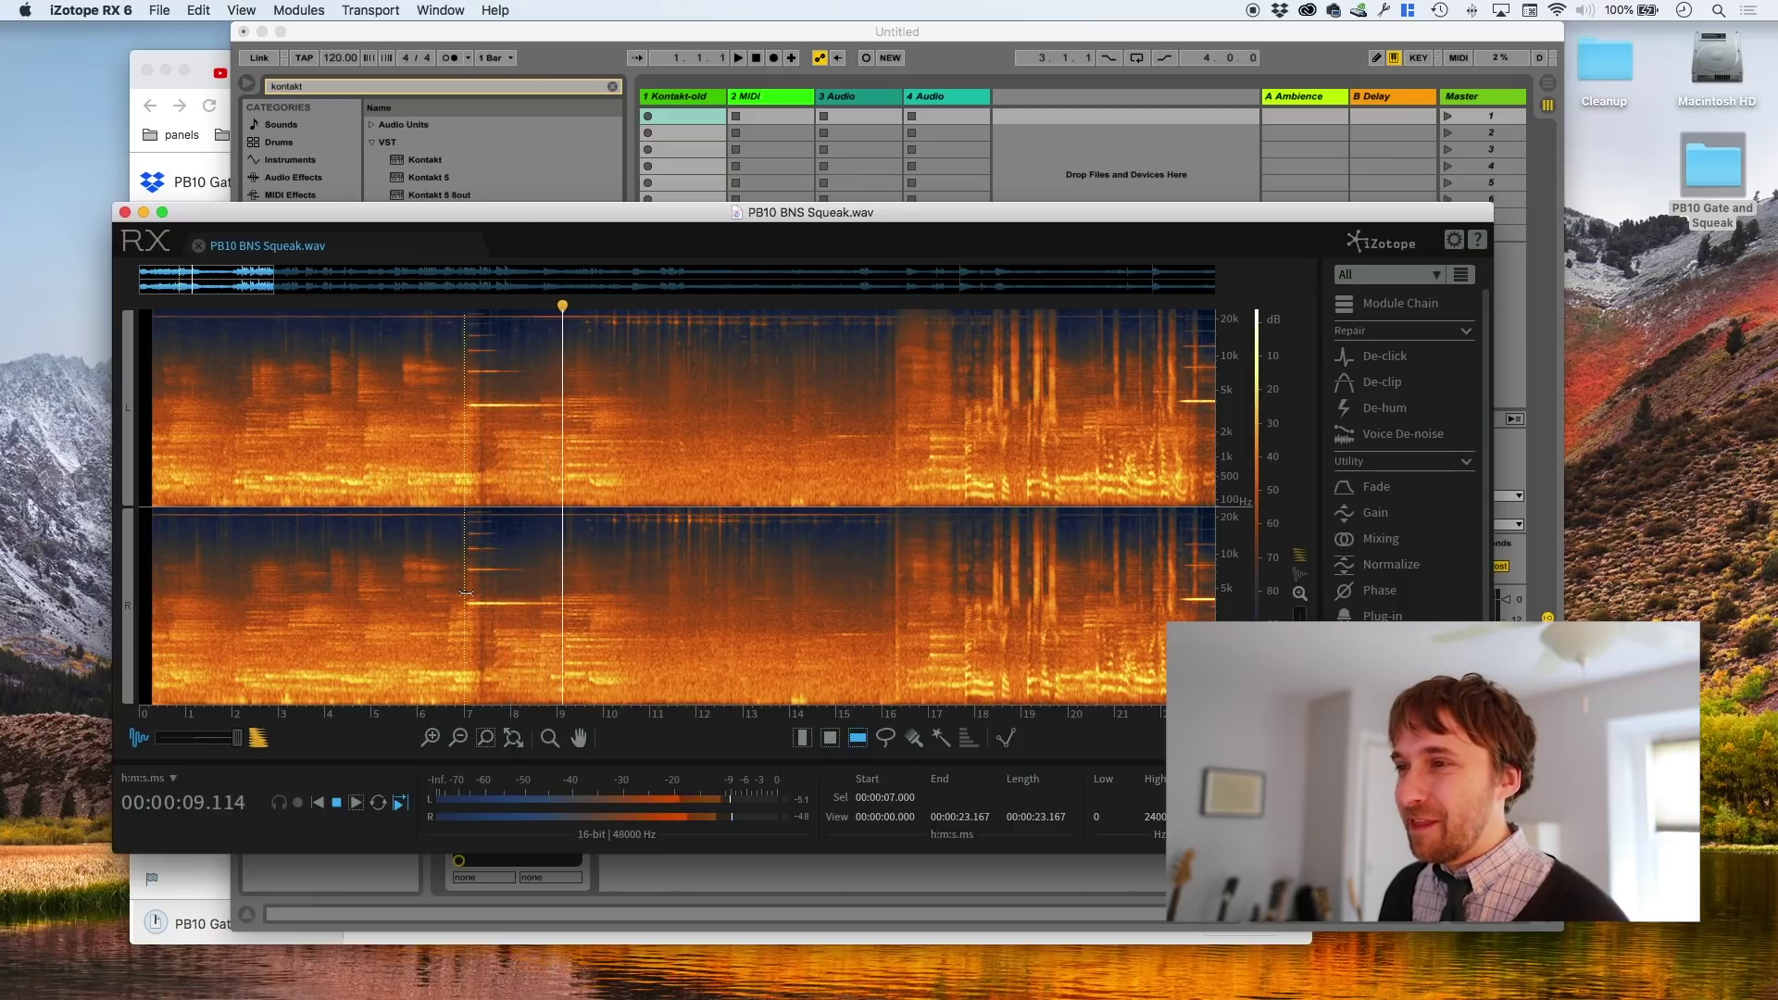
{"action": "key", "text": "space"}
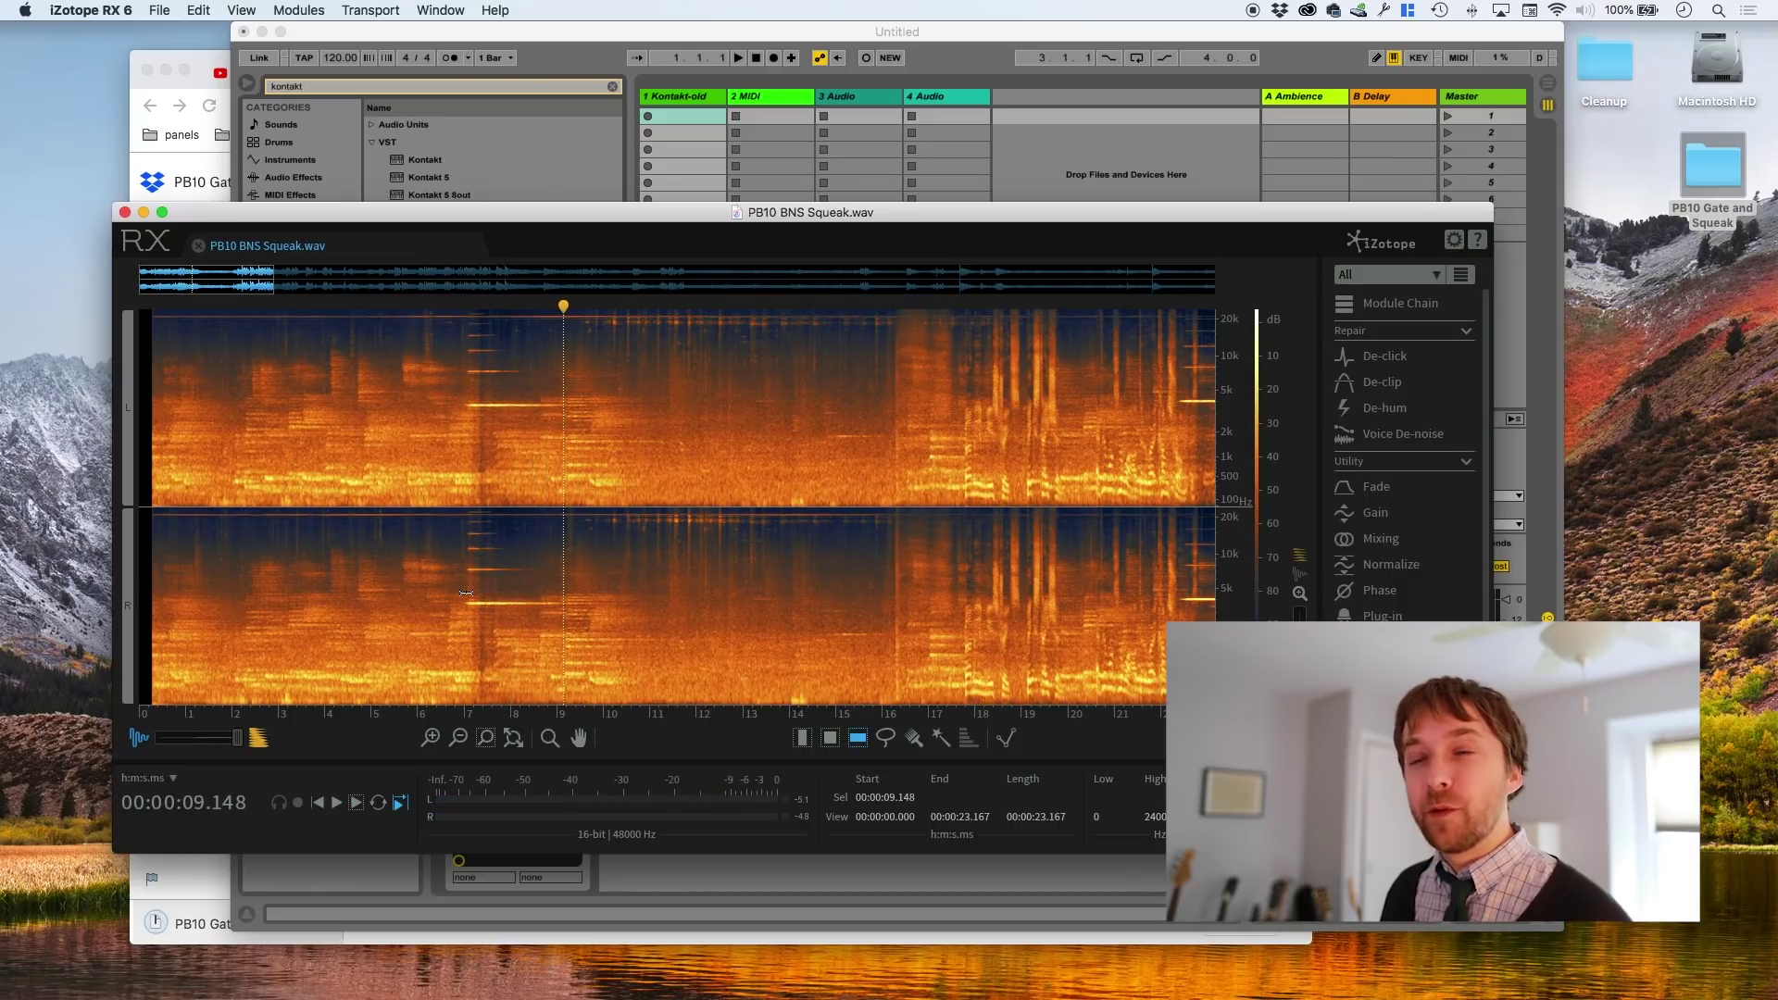
{"action": "left_click", "coordinate": [463, 591]}
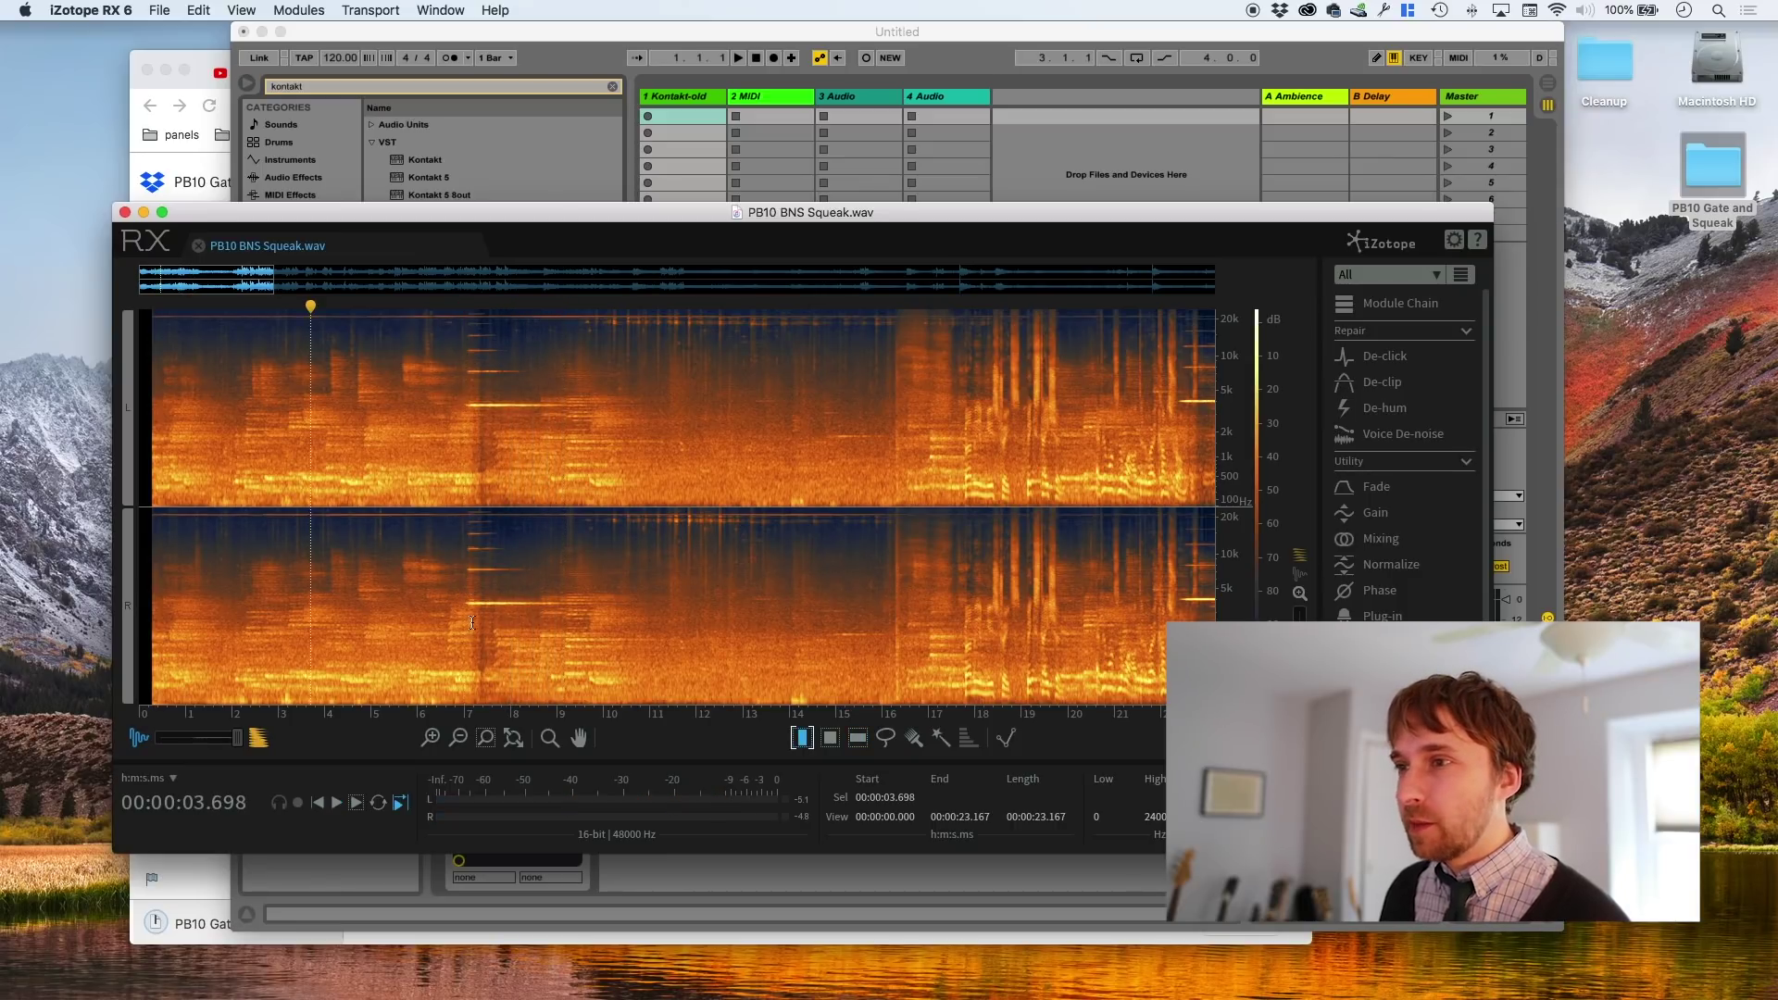
{"action": "key", "text": "r"}
{"action": "left_click_drag", "start_coordinate": [464, 591], "coordinate": [65, 607]}
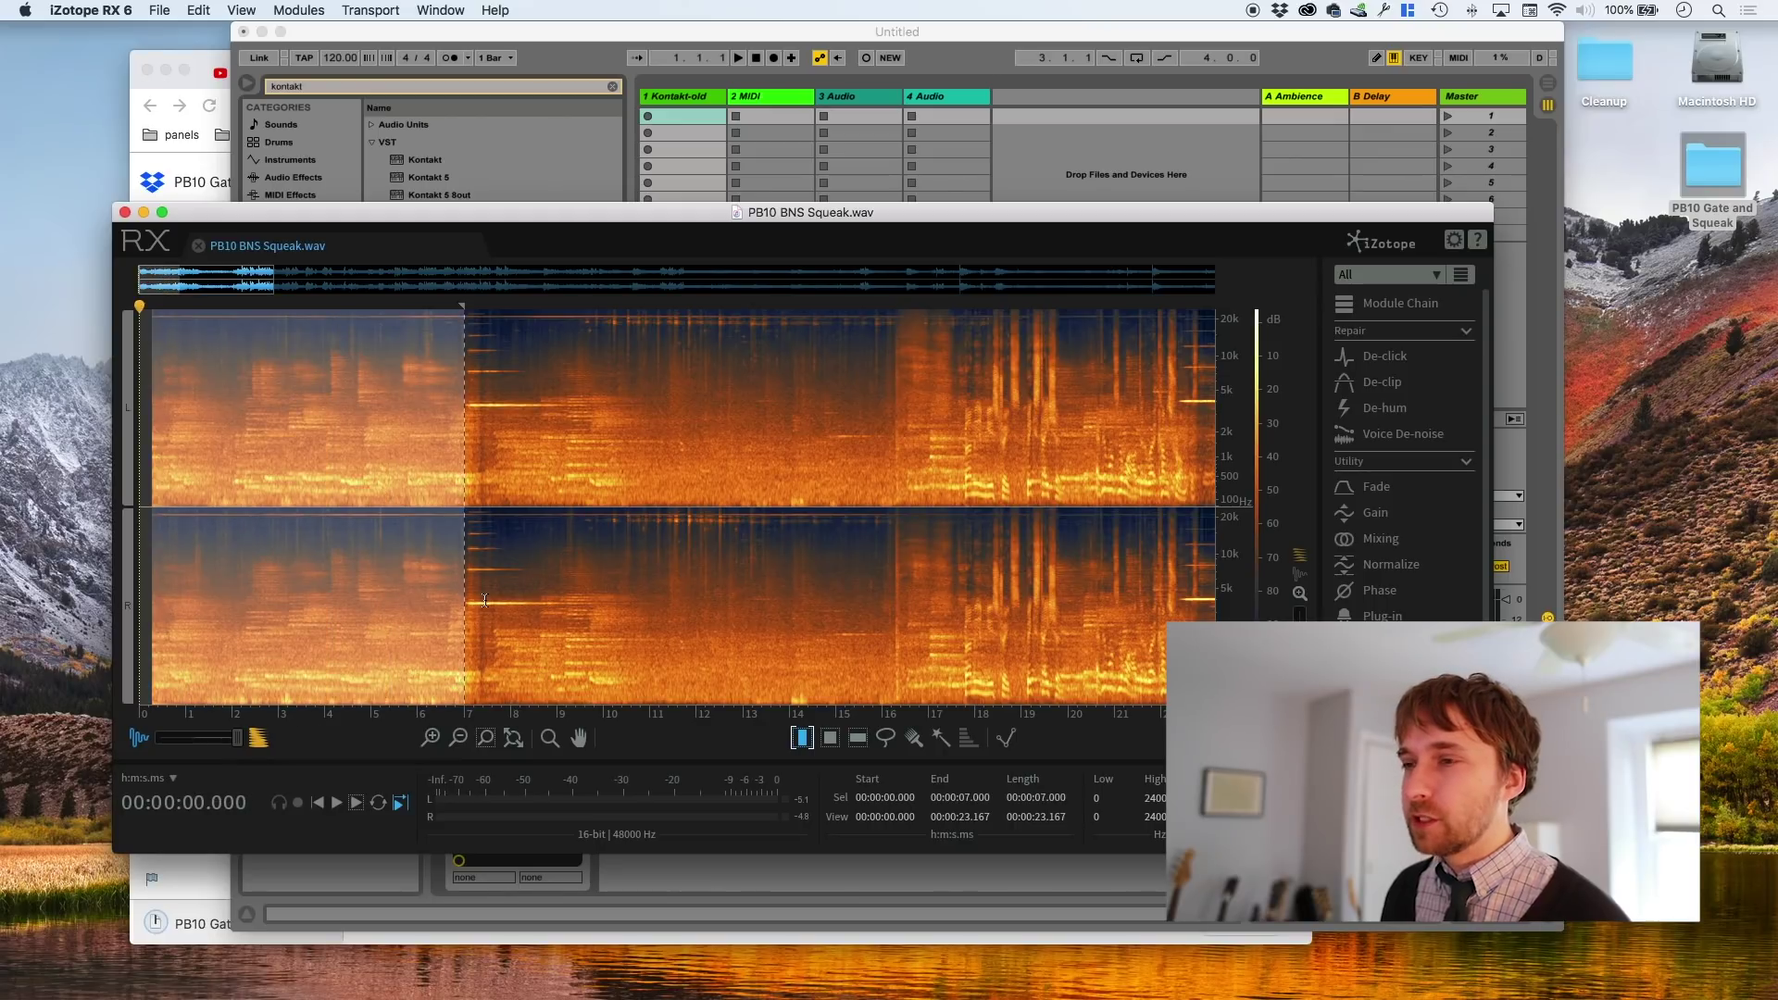
Zoom out to the whole recording, select 37.5–52.5 s, and play that stretch
{"action": "scroll", "coordinate": [484, 600], "scroll_direction": "down", "scroll_amount": 5}
{"action": "left_click", "coordinate": [236, 611]}
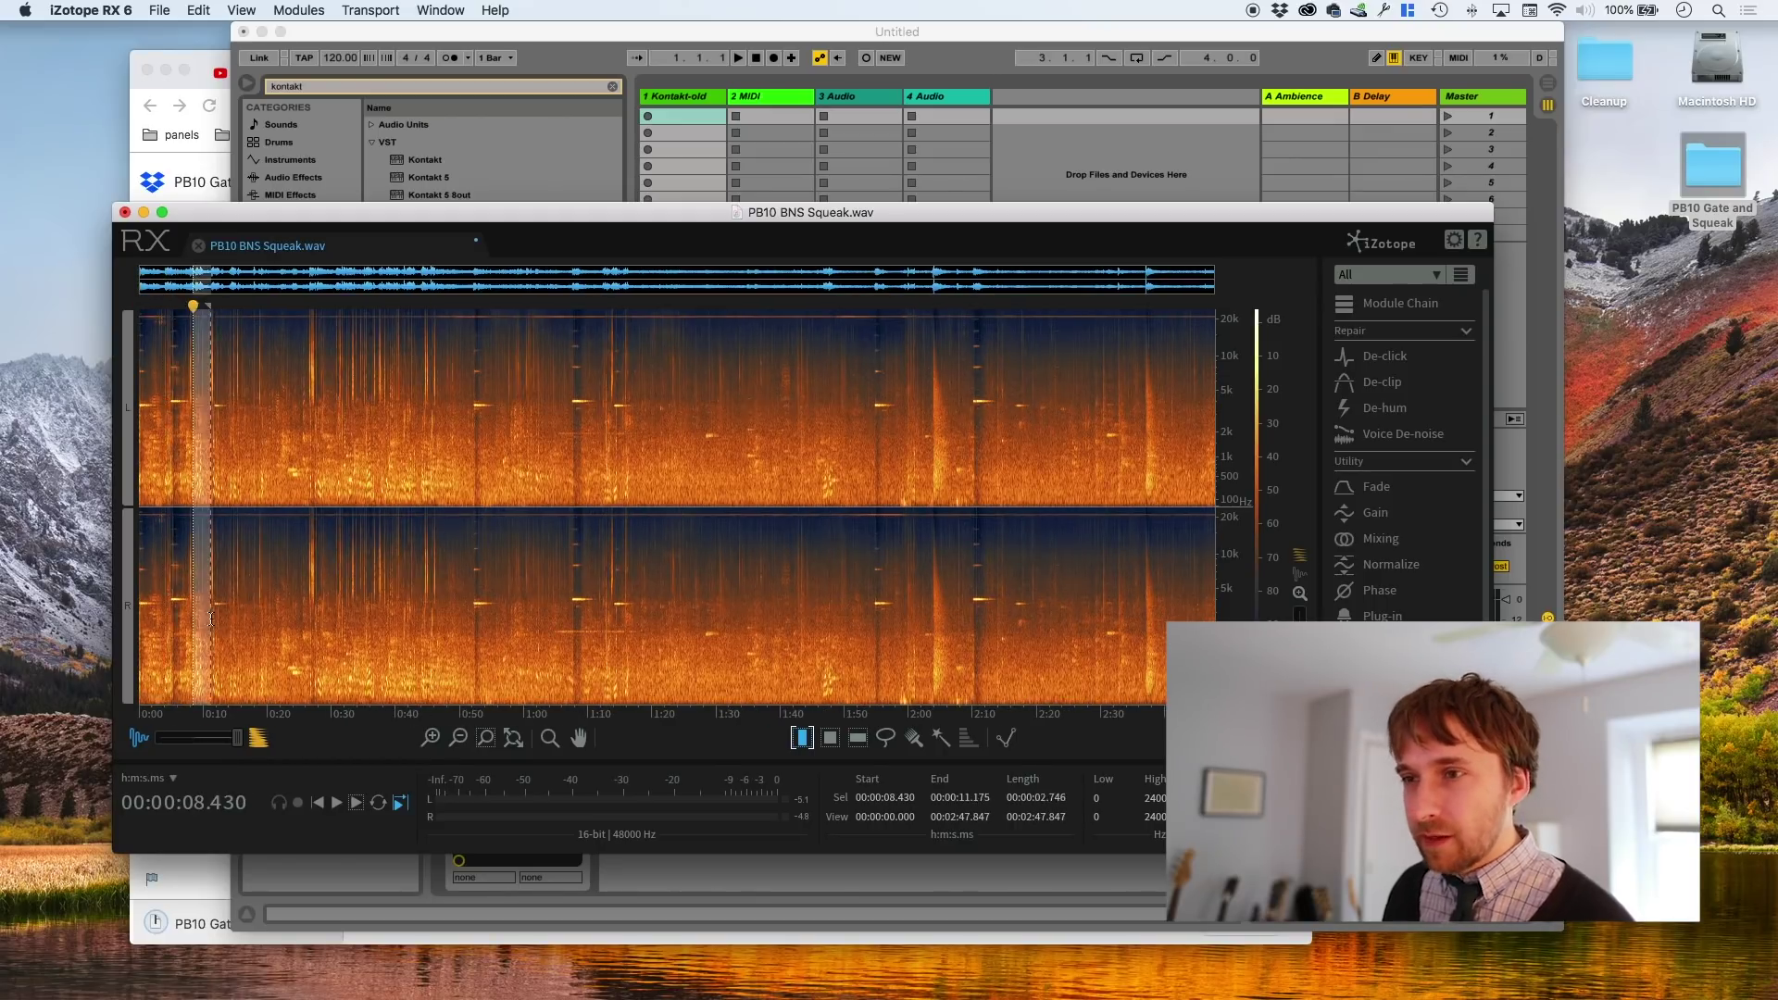
{"action": "scroll", "coordinate": [279, 621], "scroll_direction": "up", "scroll_amount": 2}
{"action": "left_click_drag", "start_coordinate": [389, 620], "coordinate": [741, 622]}
{"action": "scroll", "coordinate": [649, 625], "scroll_direction": "up", "scroll_amount": 1}
{"action": "left_click_drag", "start_coordinate": [563, 625], "coordinate": [946, 628]}
{"action": "scroll", "coordinate": [630, 626], "scroll_direction": "up", "scroll_amount": 1}
{"action": "left_click", "coordinate": [647, 627]}
{"action": "key", "text": "space"}
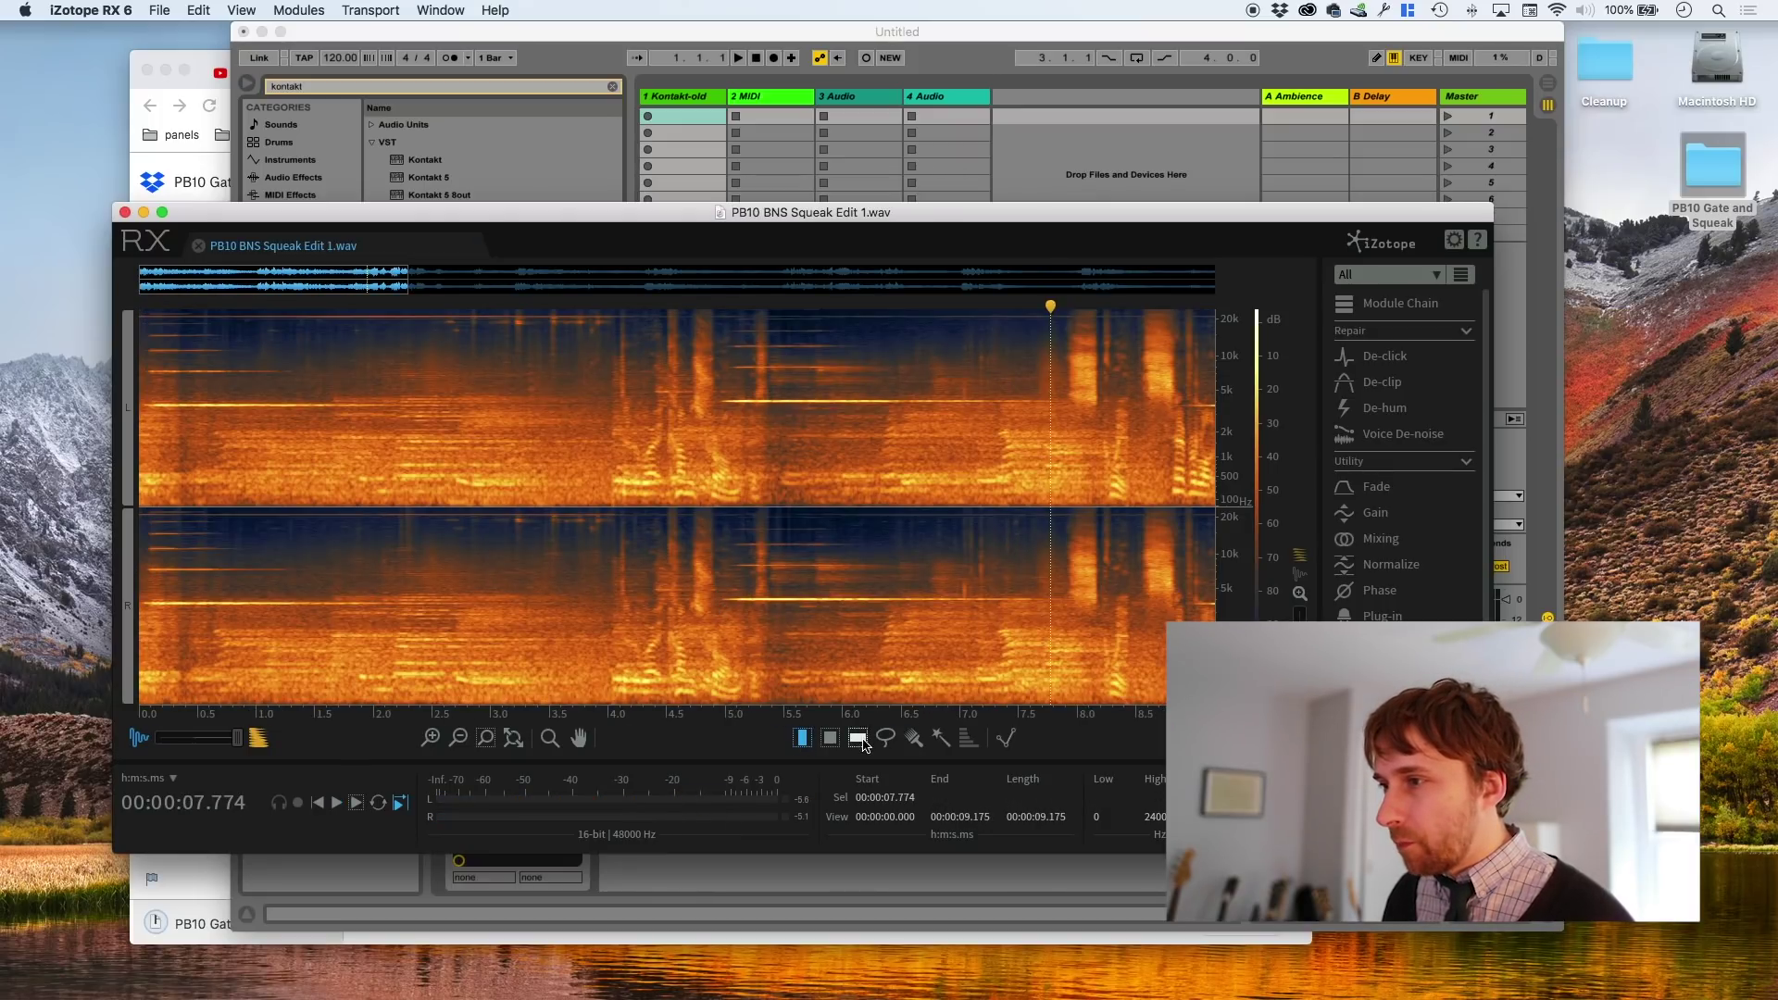
{"action": "left_click", "coordinate": [858, 737]}
Select the roughly 4 kHz squeak band across the file, trial-silence it, then undo
{"action": "left_click_drag", "start_coordinate": [795, 597], "coordinate": [795, 602]}
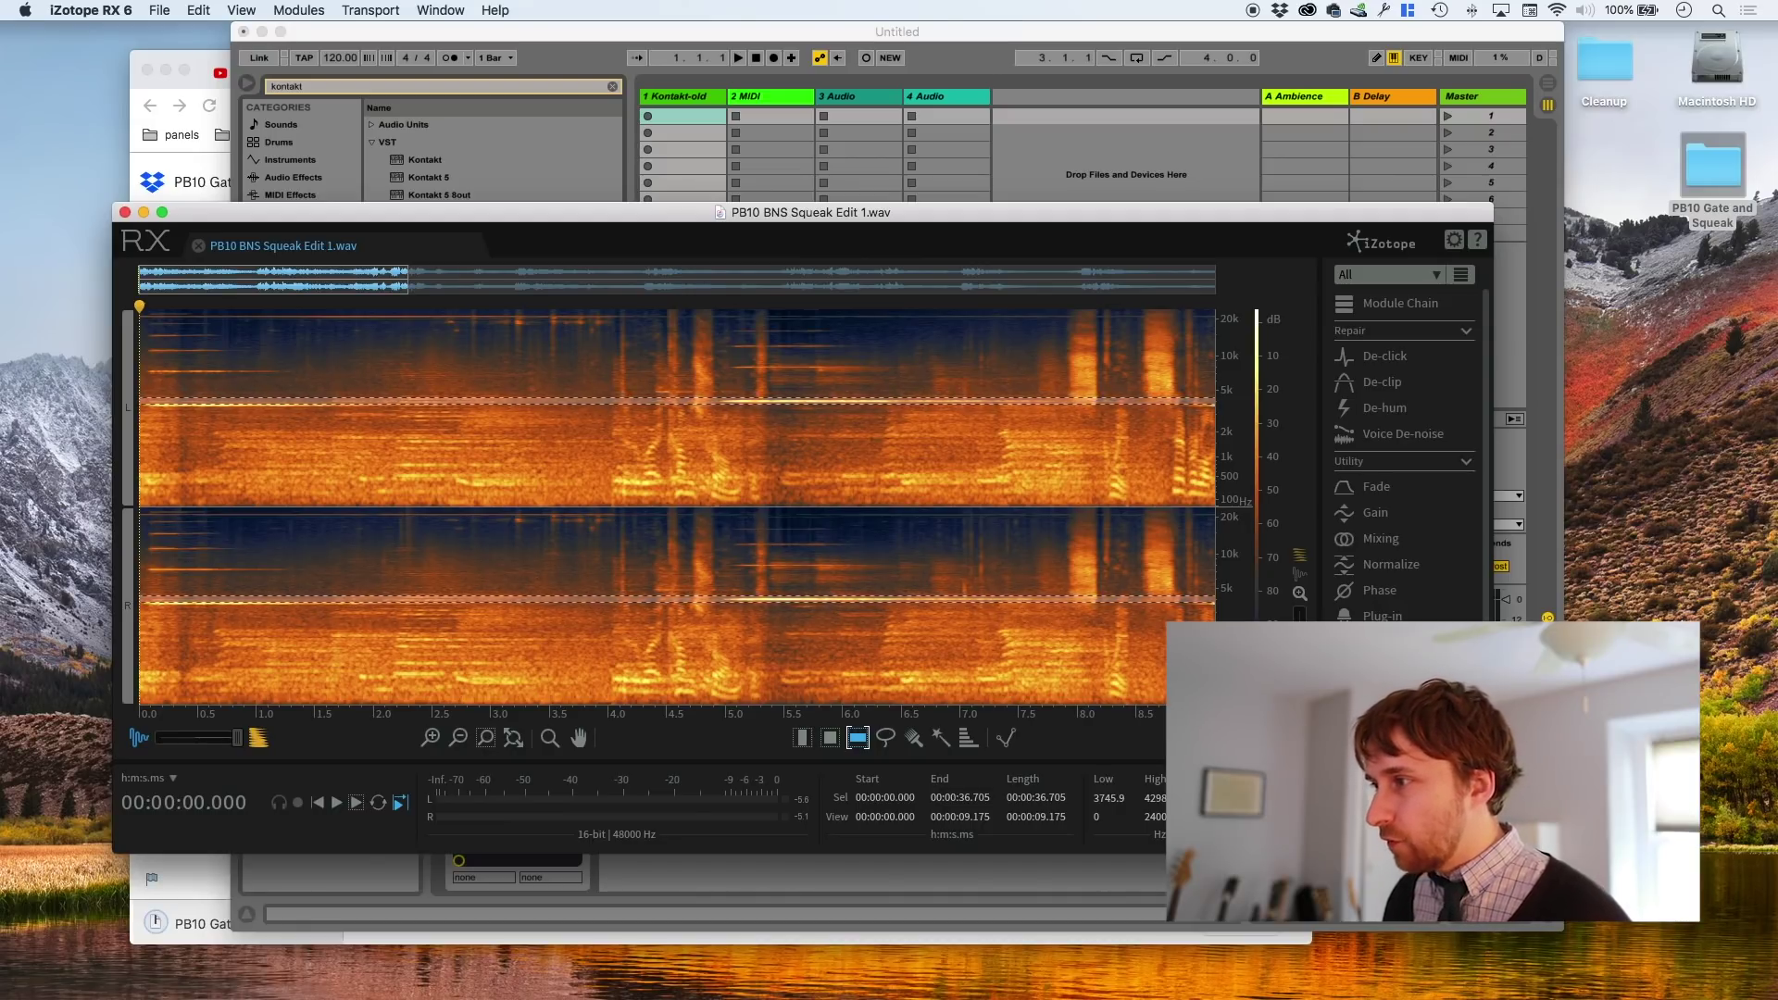
{"action": "scroll", "coordinate": [676, 508], "scroll_direction": "up", "scroll_amount": 5}
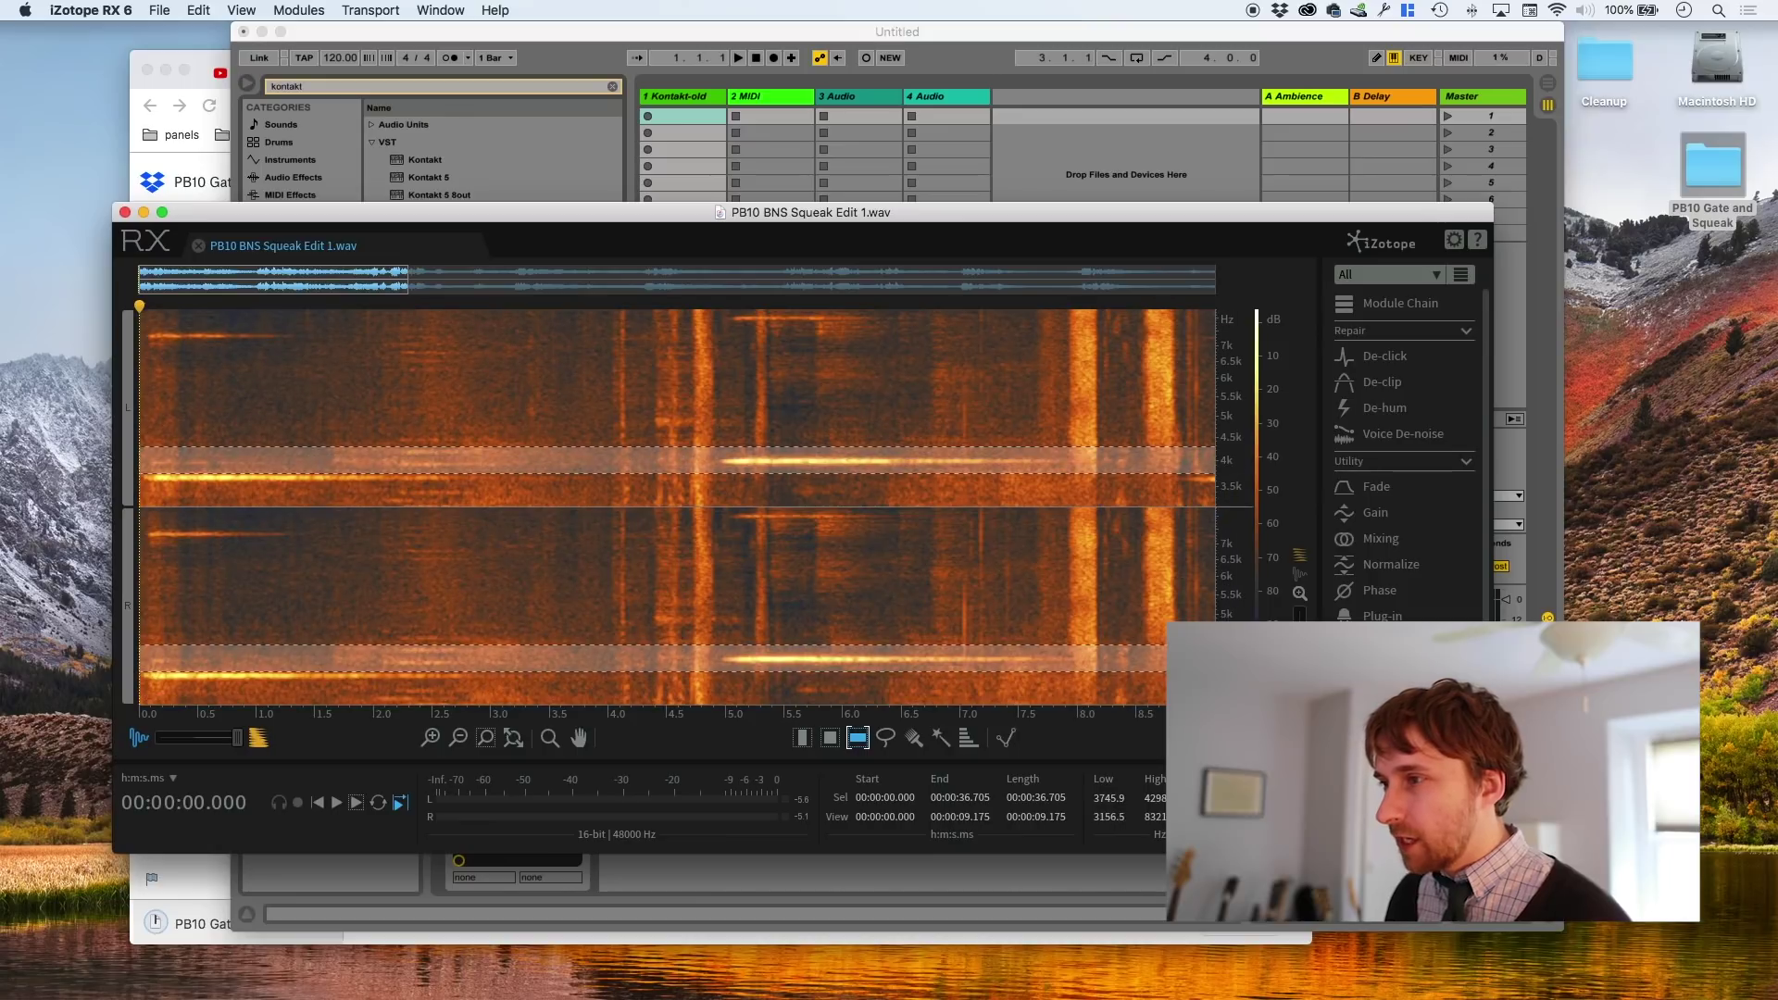
{"action": "scroll", "coordinate": [676, 508], "scroll_direction": "up", "scroll_amount": 3}
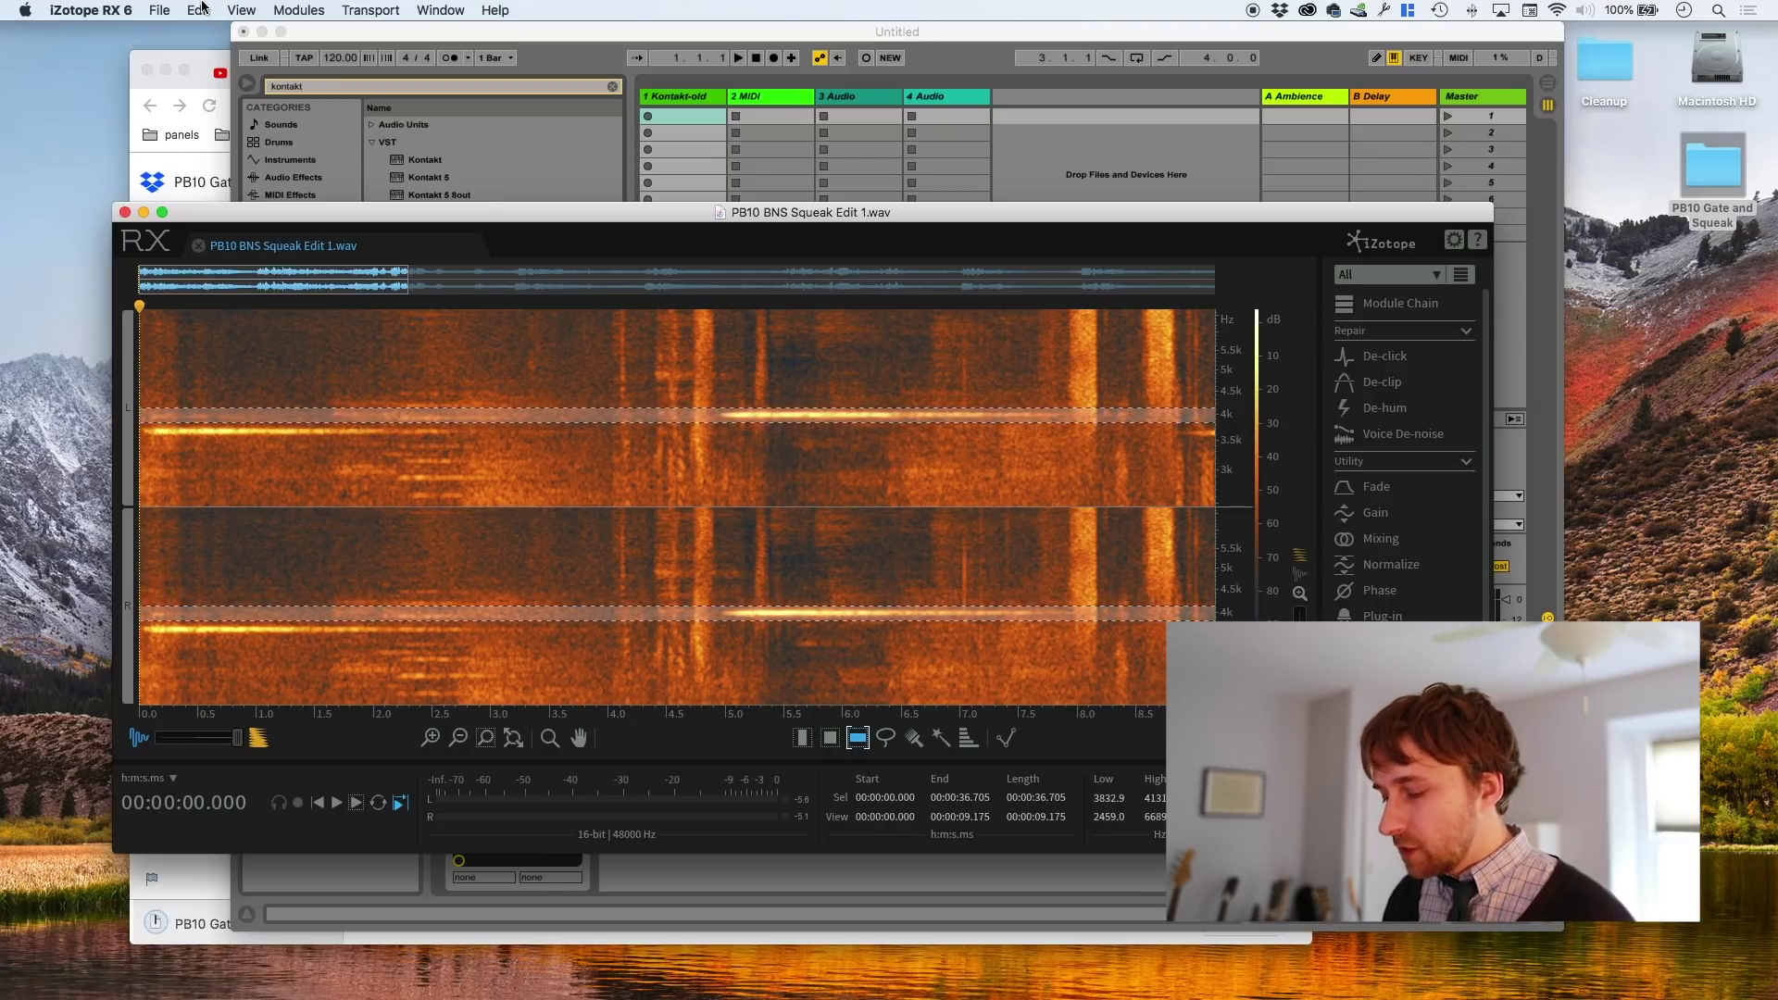
{"action": "key", "text": "BackSpace"}
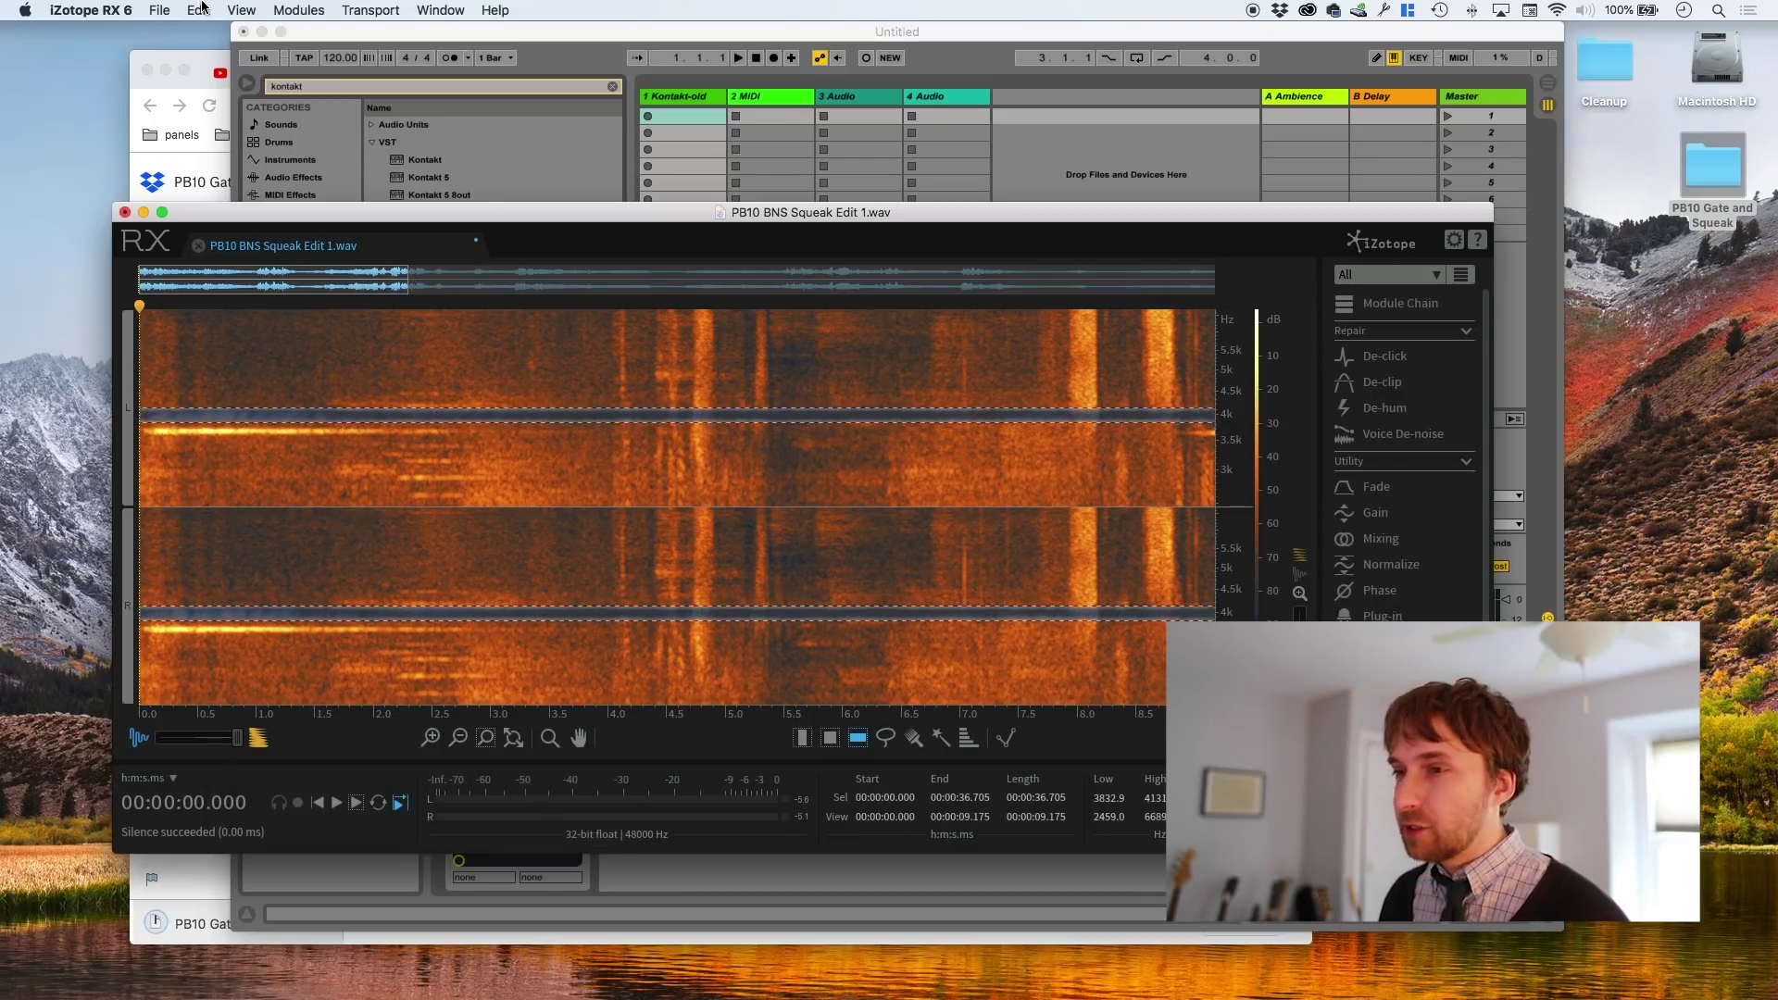
{"action": "key", "text": "super+z"}
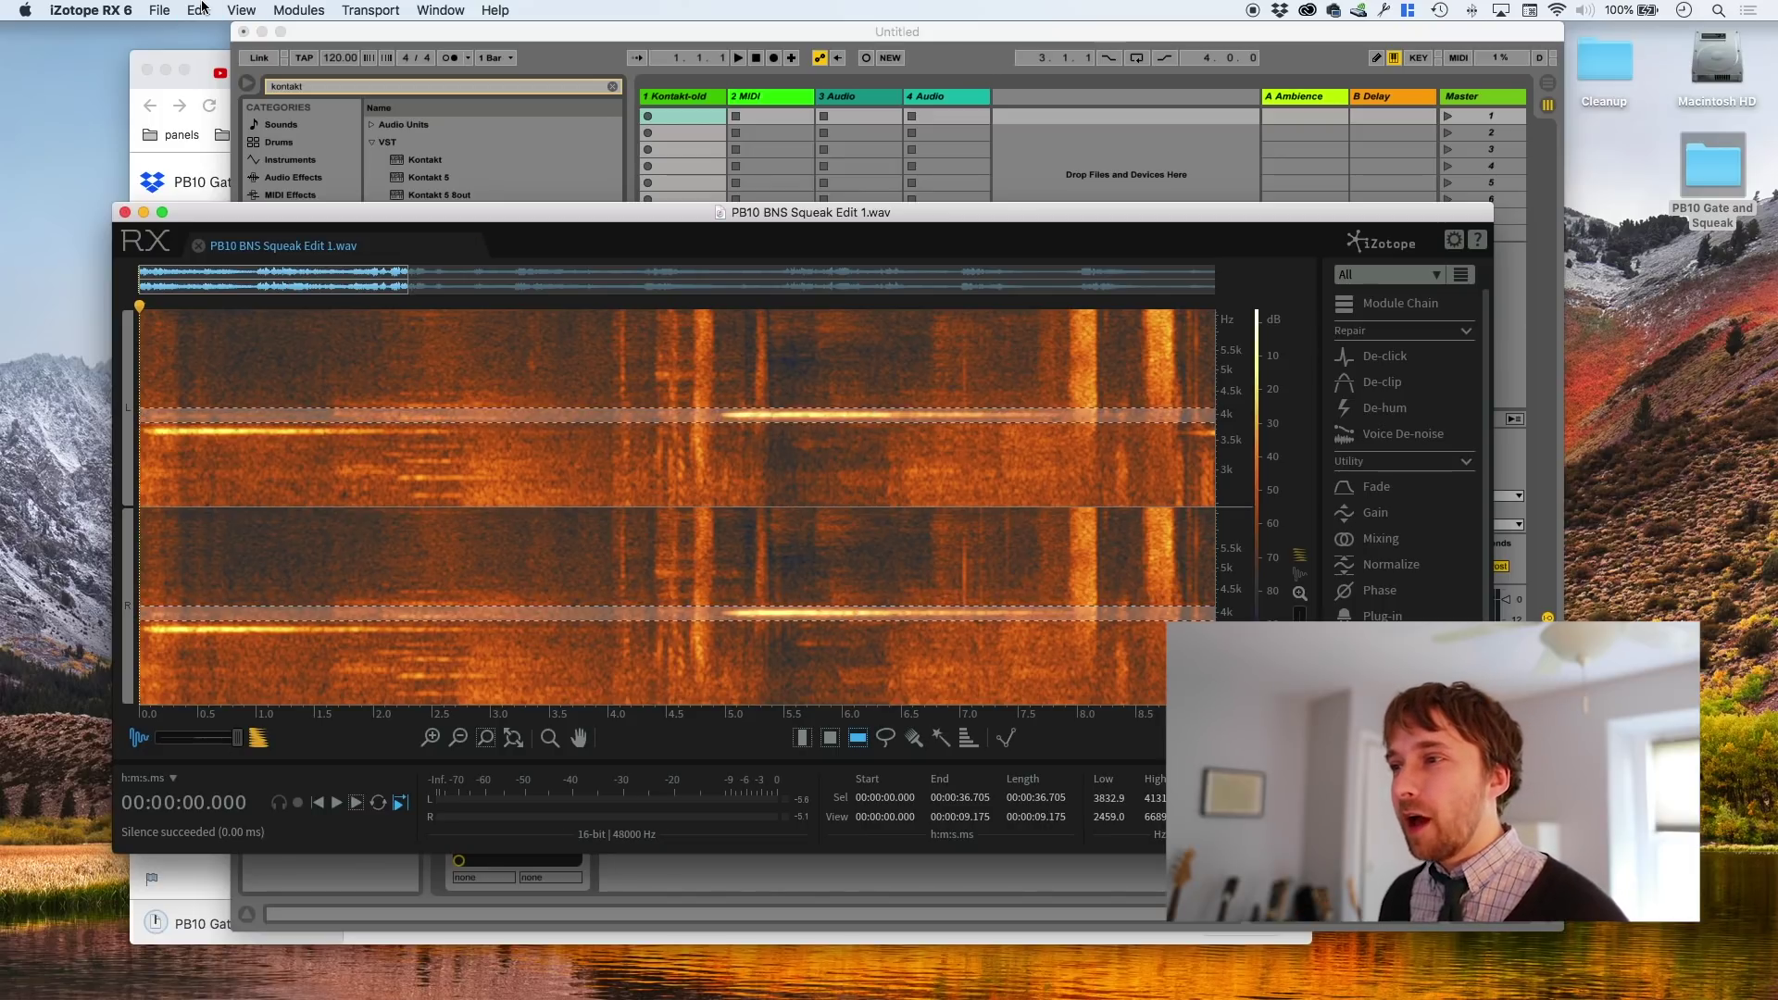
{"action": "left_click", "coordinate": [216, 9]}
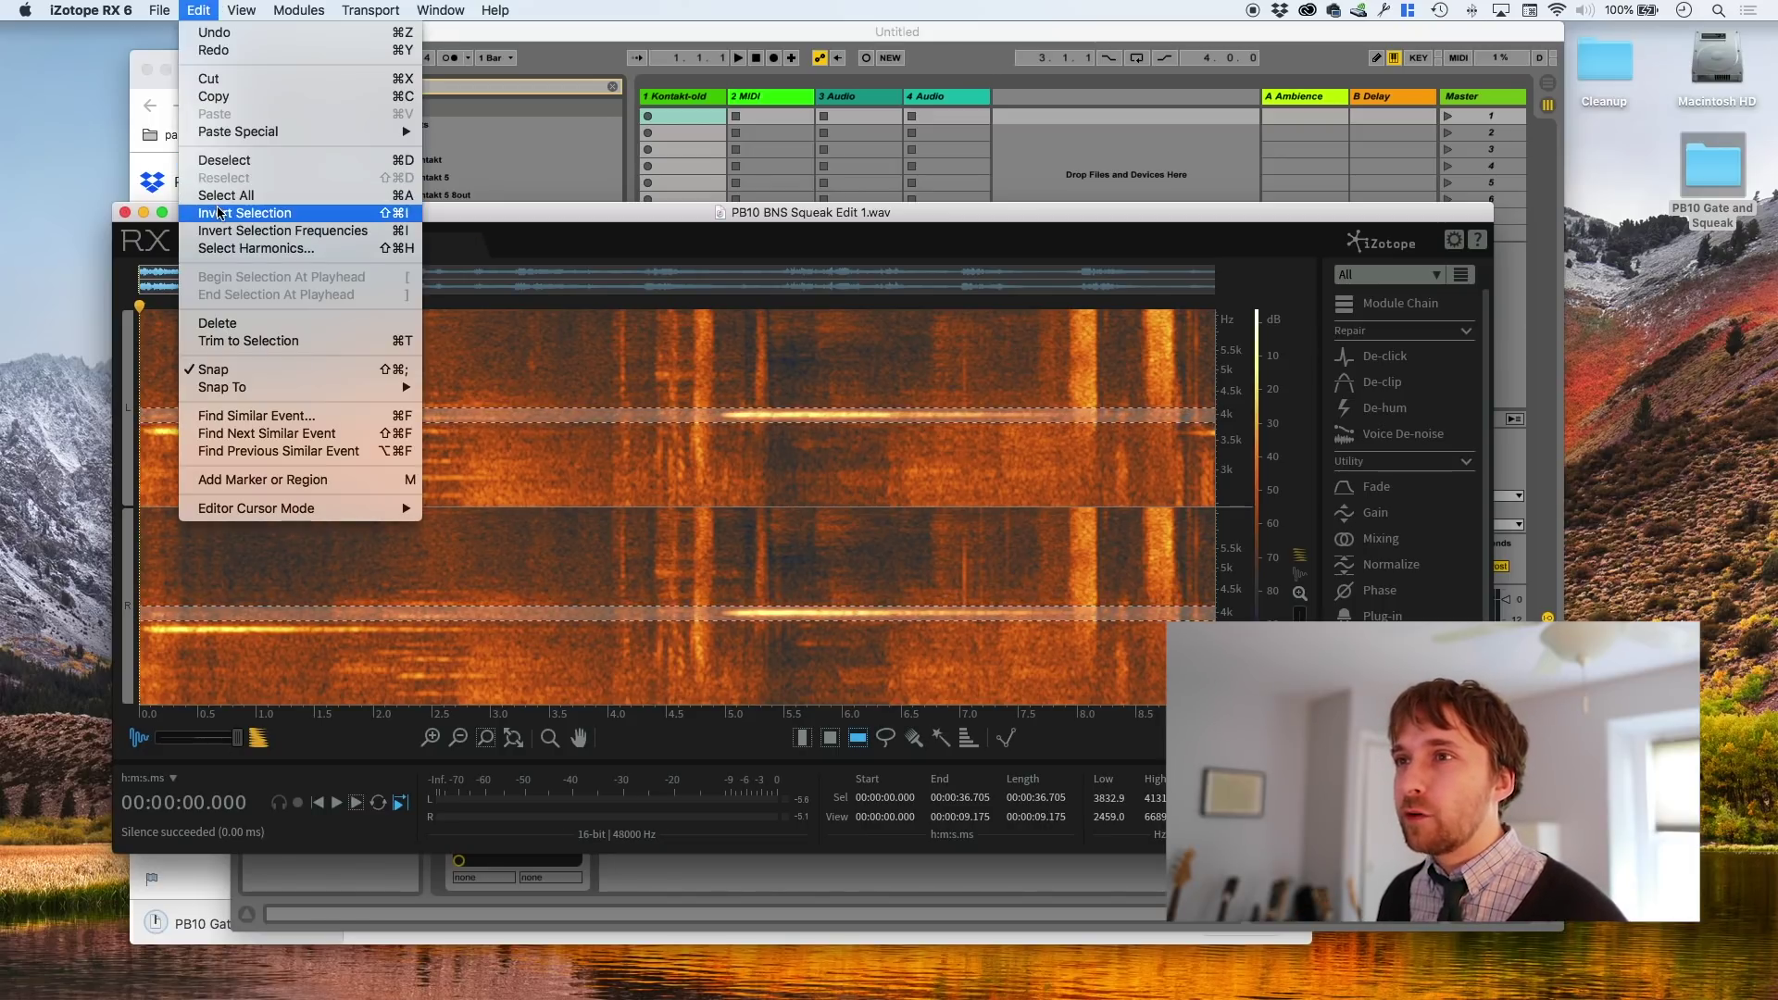
Invert the selection, silence everything outside the squeak band, and play the isolated tone from 4.9 s
{"action": "left_click", "coordinate": [268, 209]}
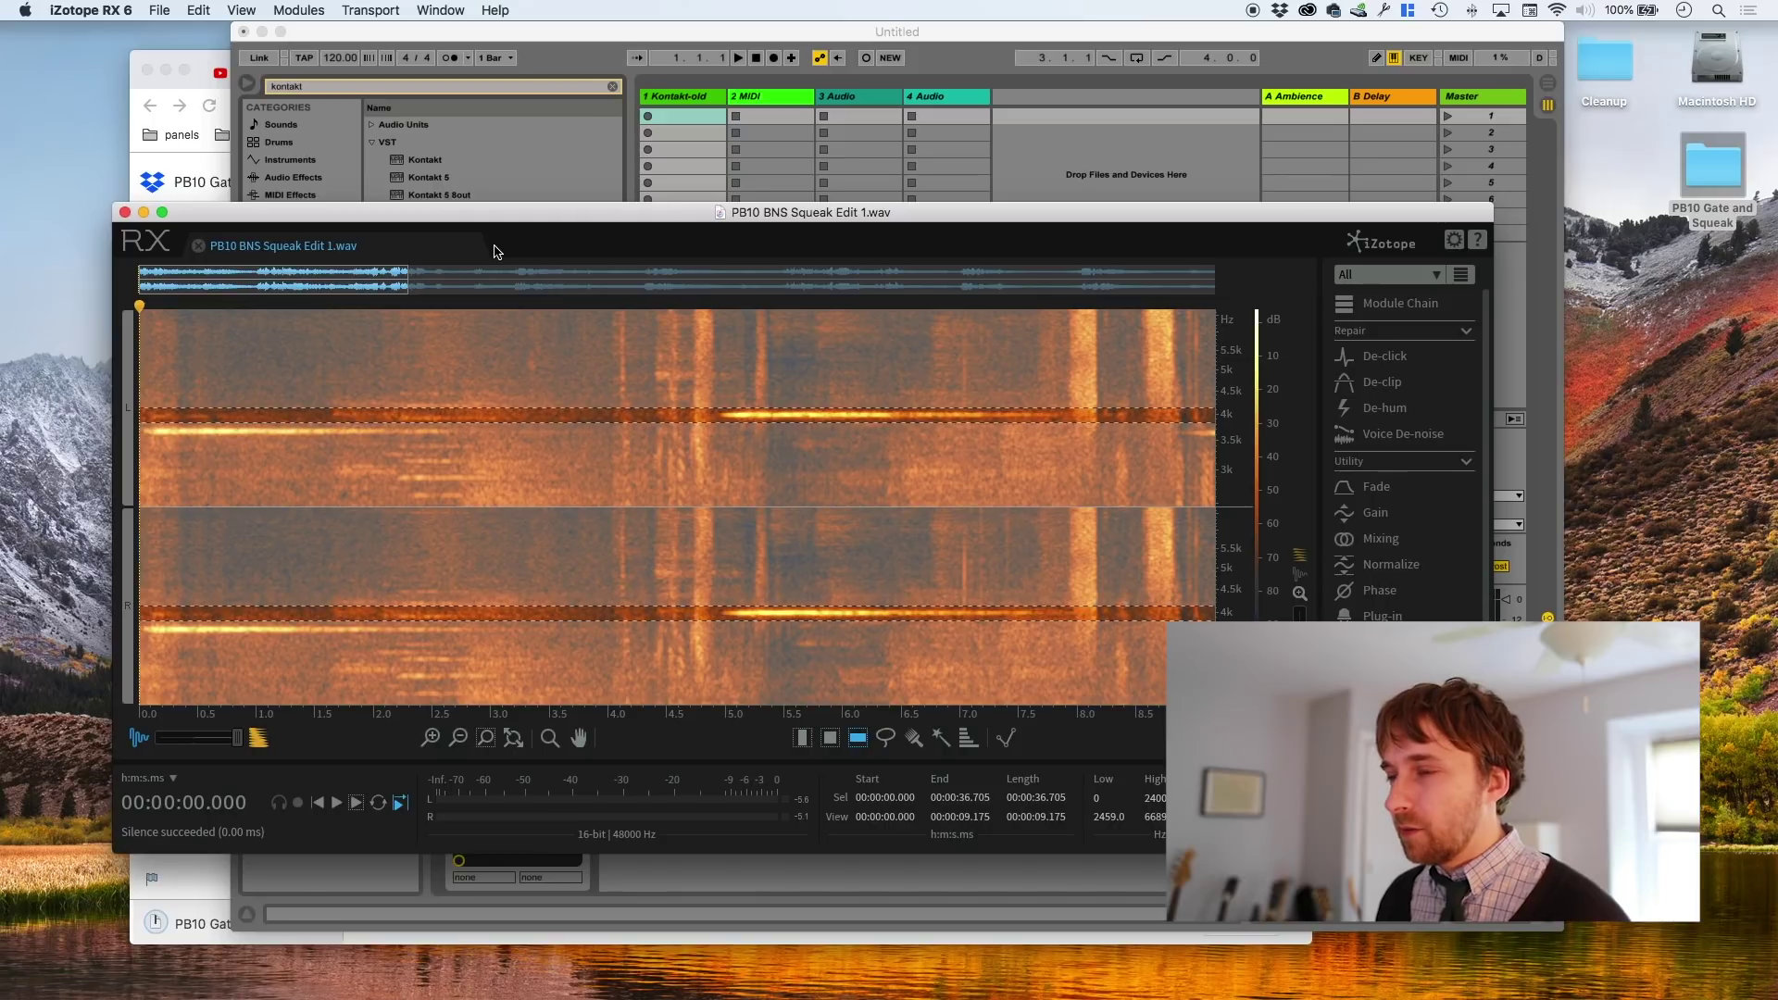
{"action": "key", "text": "BackSpace"}
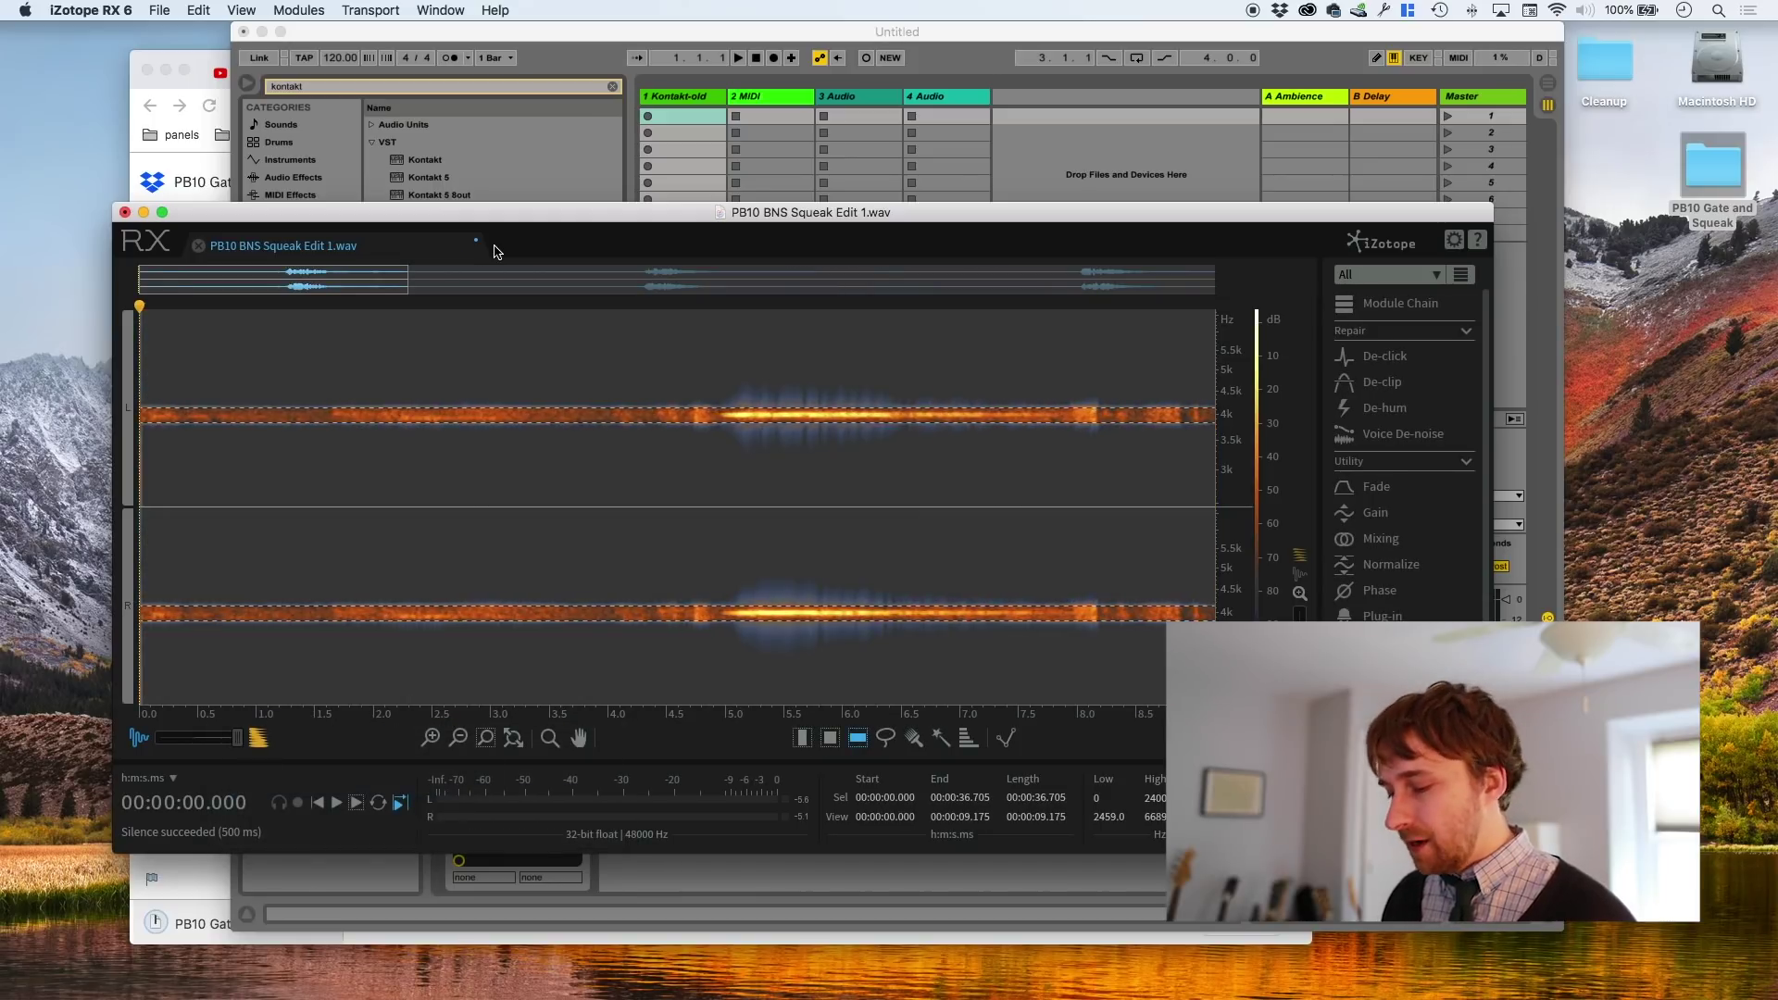
{"action": "key", "text": "super+0"}
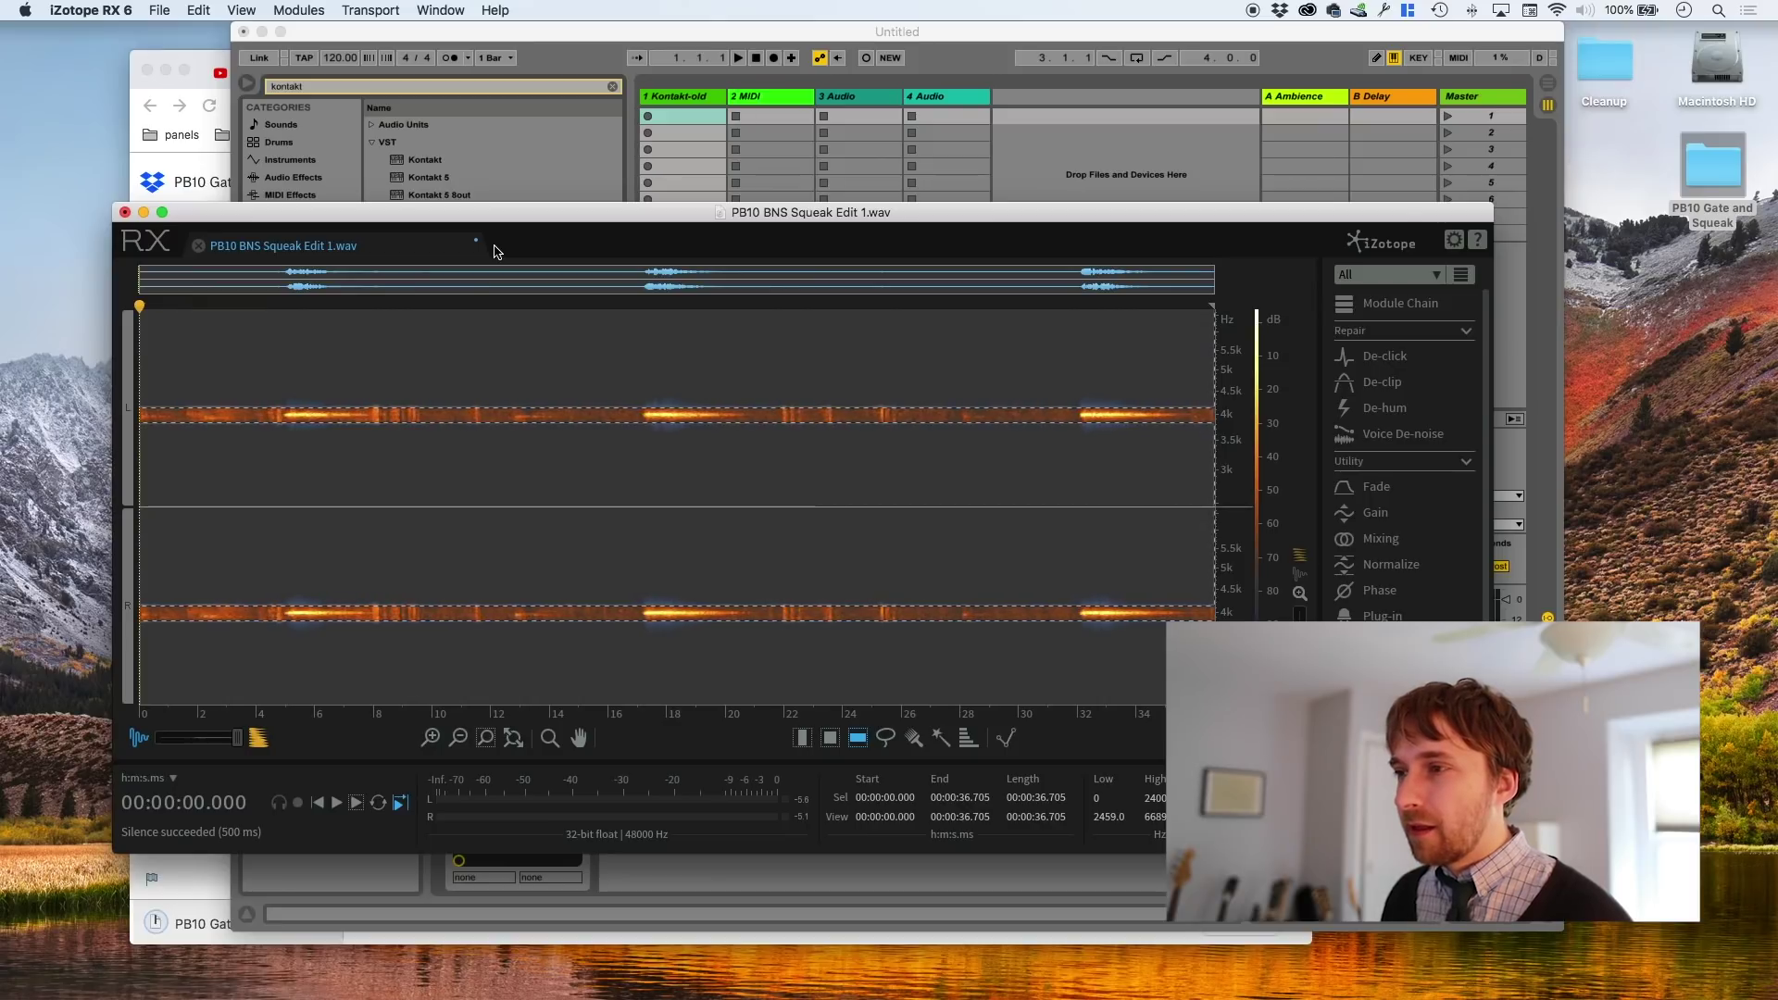
{"action": "left_click", "coordinate": [282, 640]}
{"action": "key", "text": "space"}
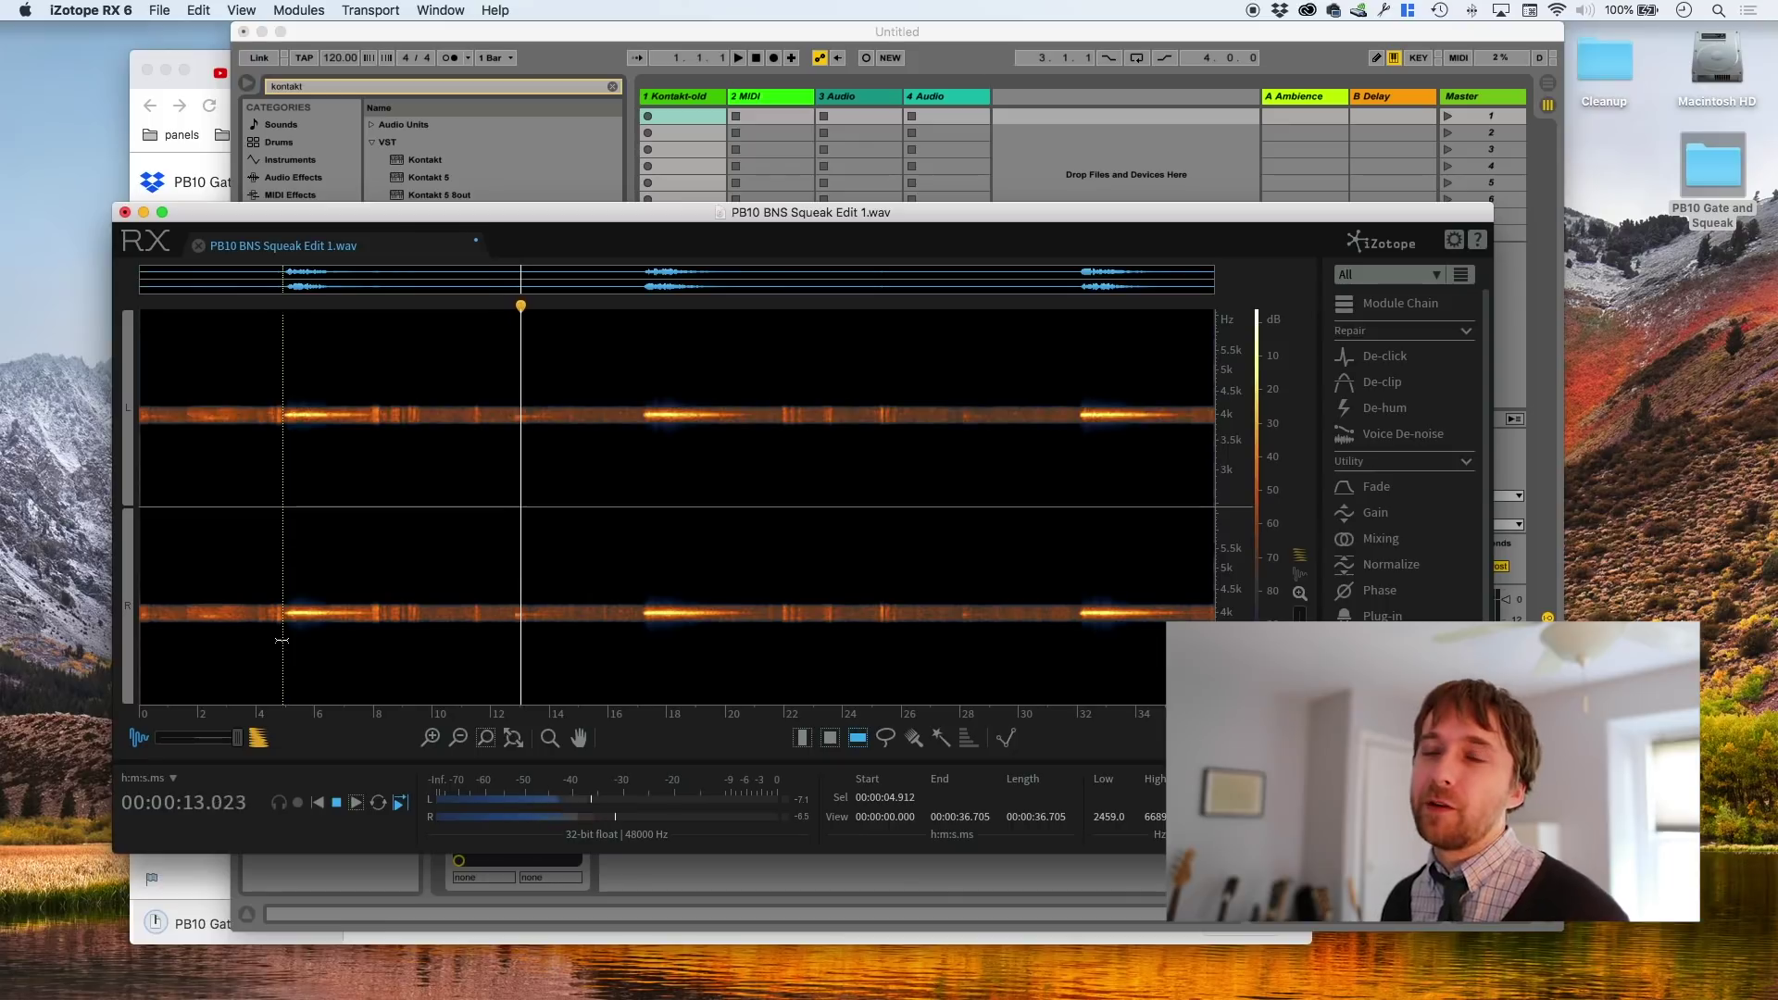
Undo the out-of-band silencing, try band selections up to 10.6–12.5 kHz, then clear them
{"action": "key", "text": "space"}
{"action": "key", "text": "super+z"}
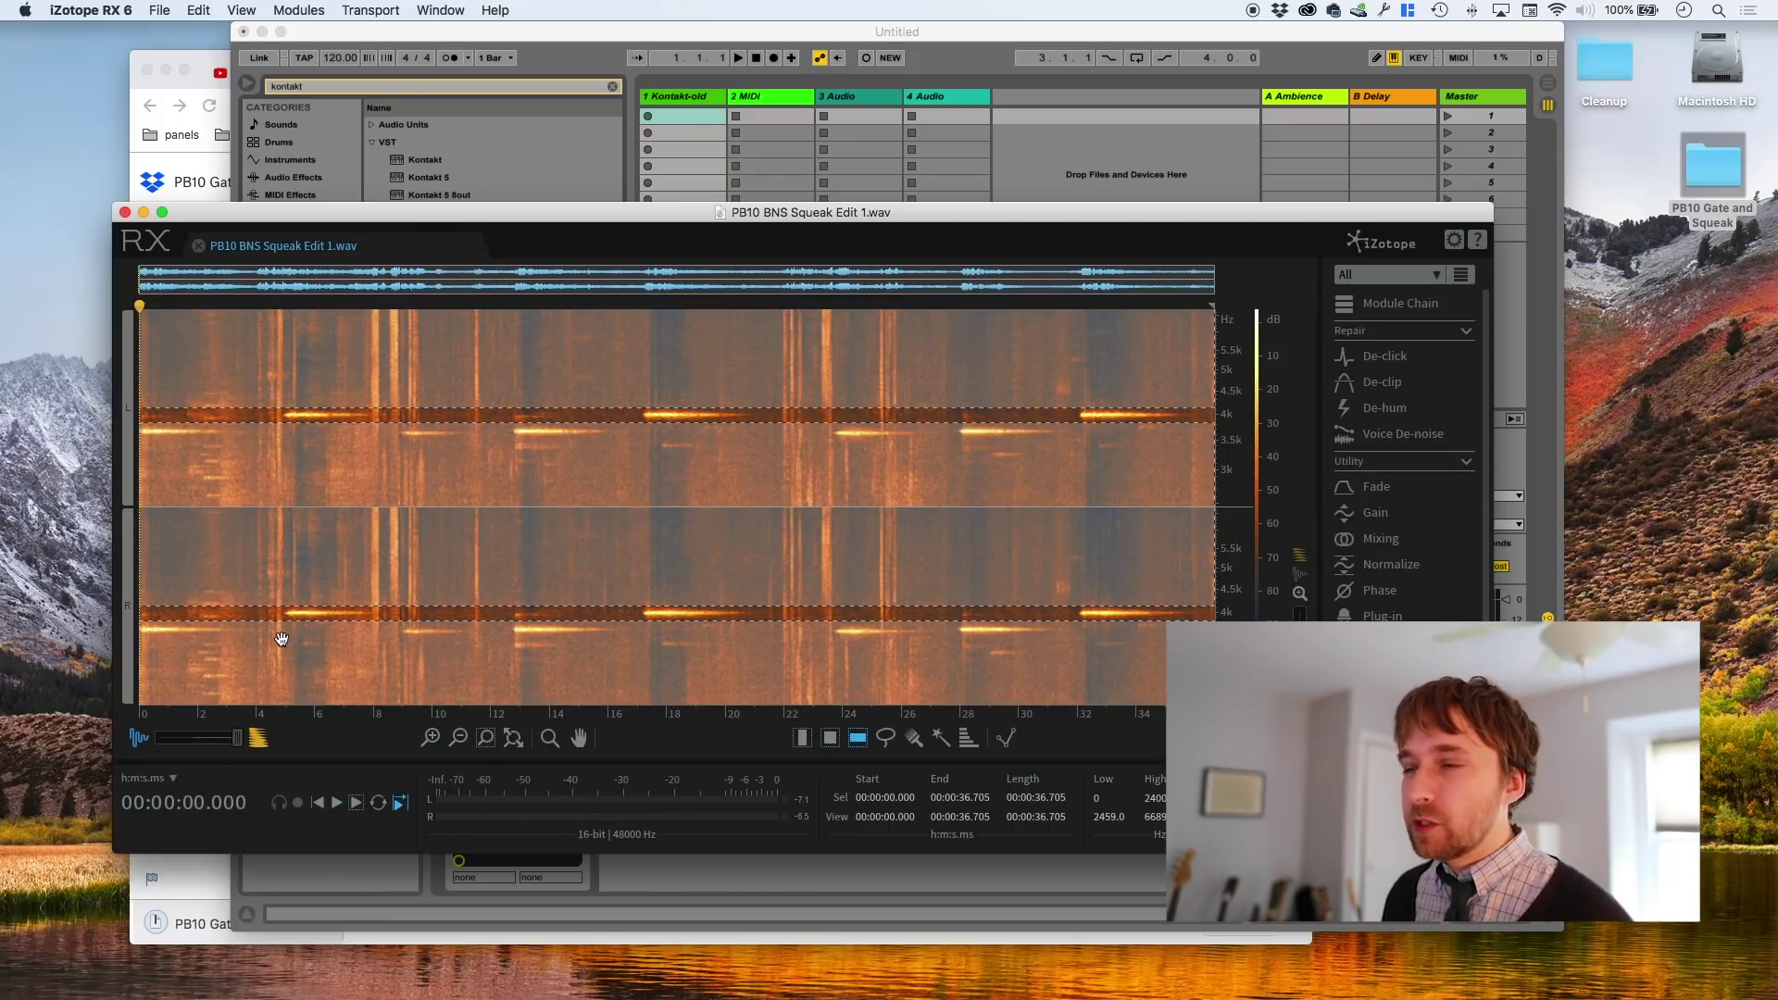
{"action": "key", "text": "super+z"}
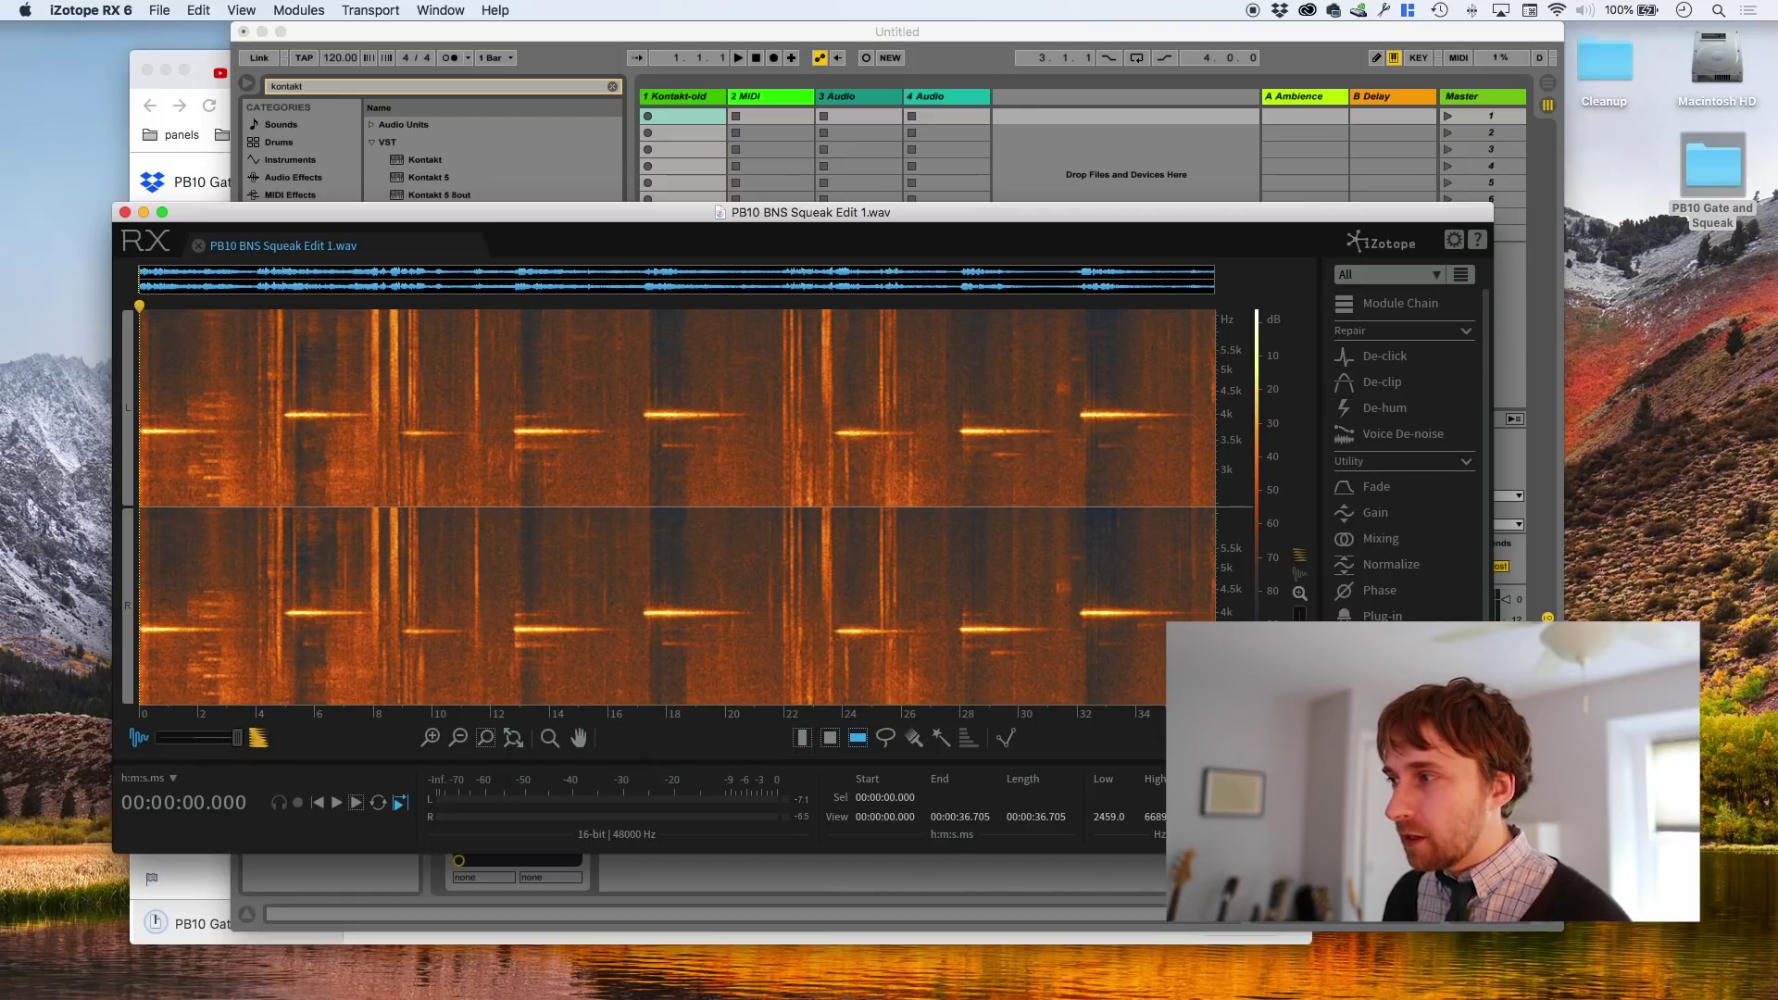
{"action": "key", "text": "super+0"}
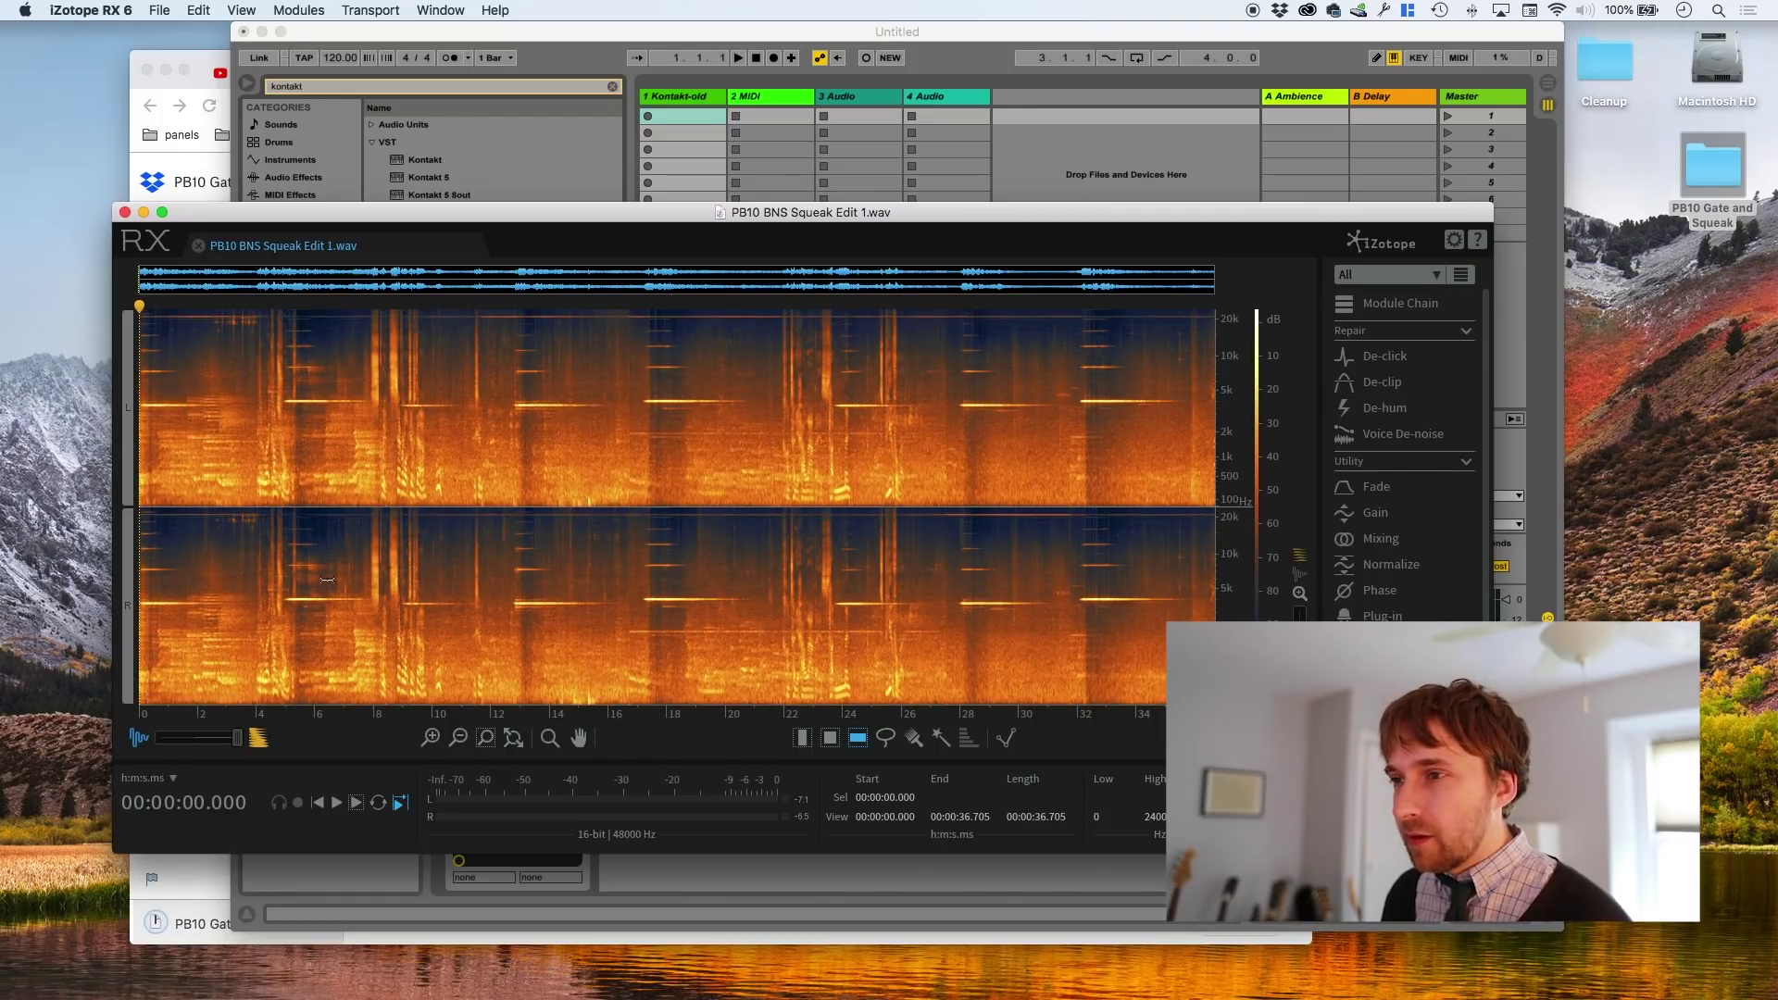
{"action": "left_click_drag", "start_coordinate": [525, 606], "coordinate": [527, 598]}
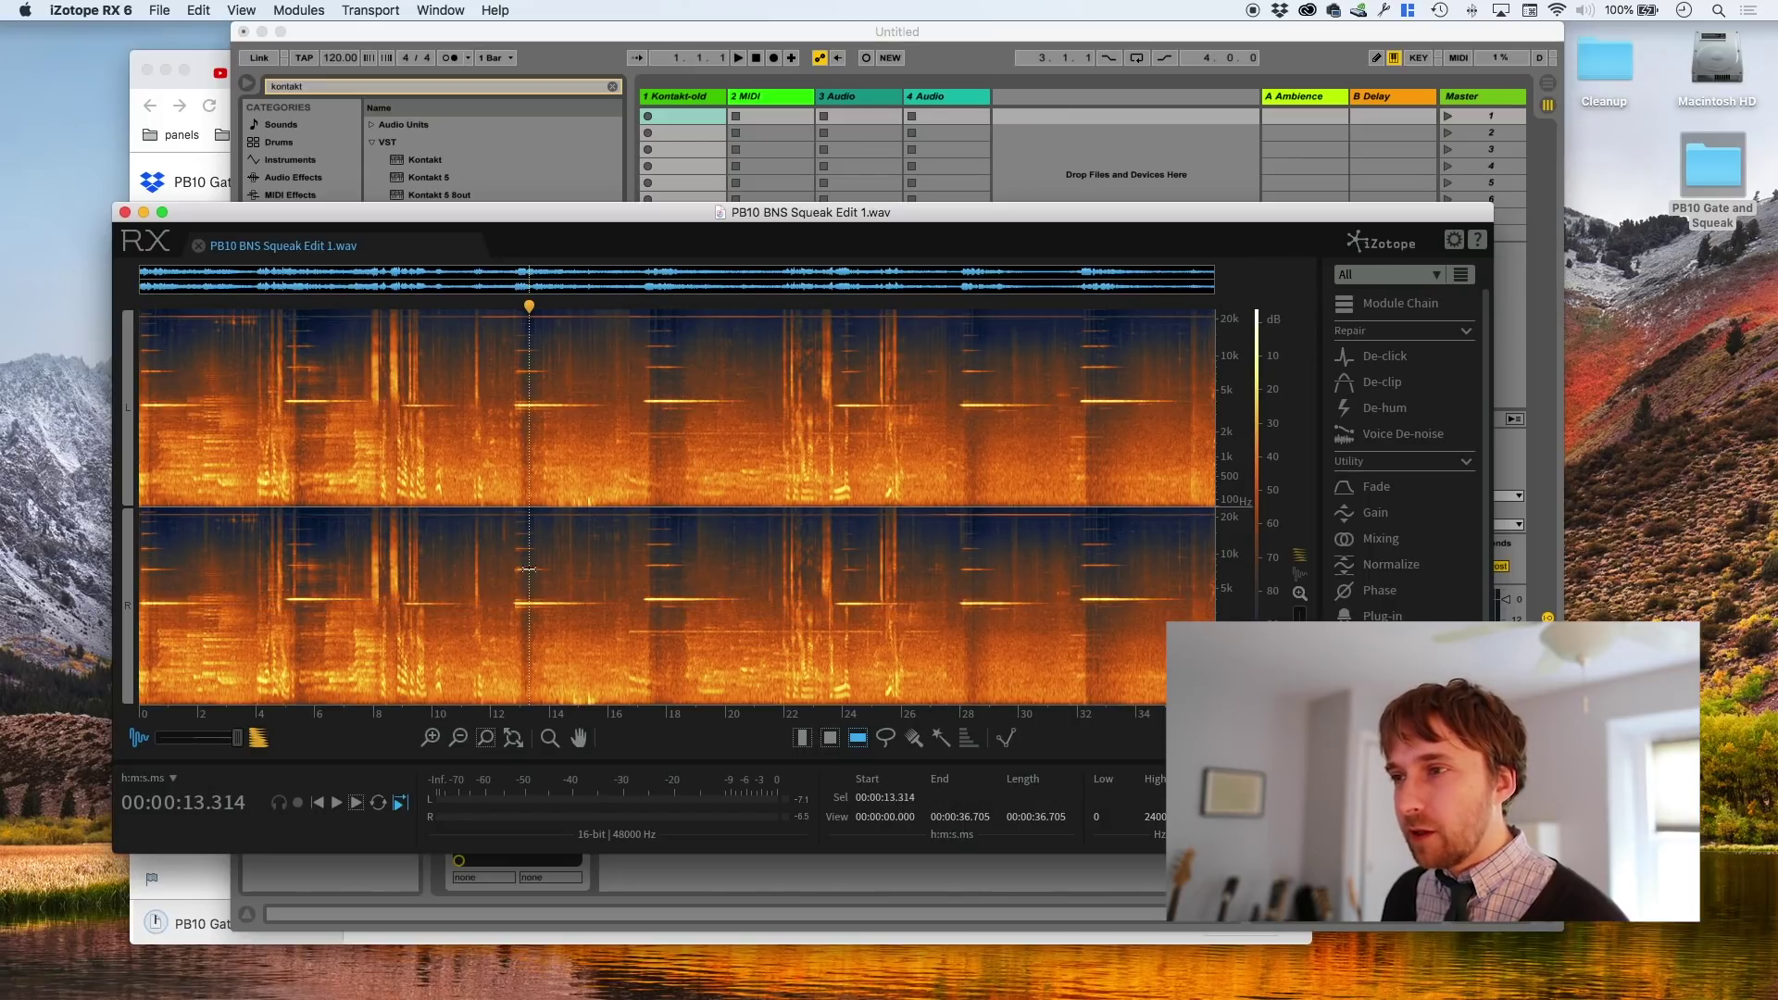
{"action": "left_click_drag", "start_coordinate": [528, 555], "coordinate": [525, 540]}
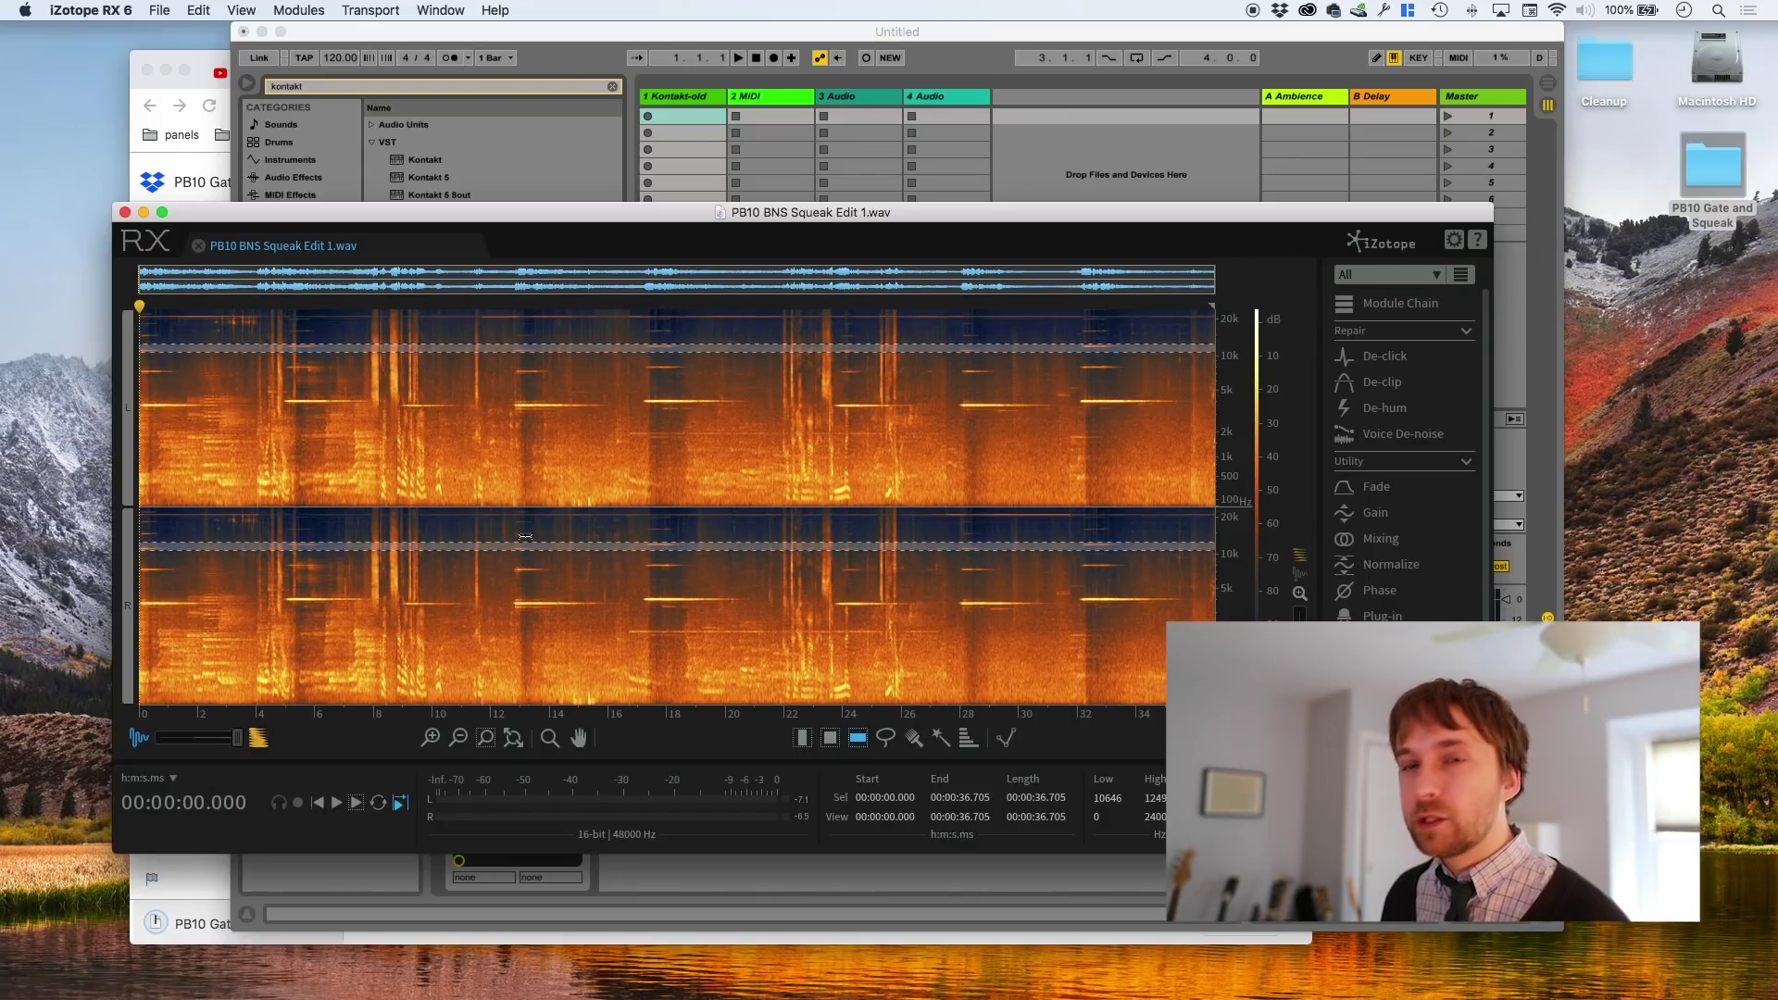
{"action": "key", "text": "End"}
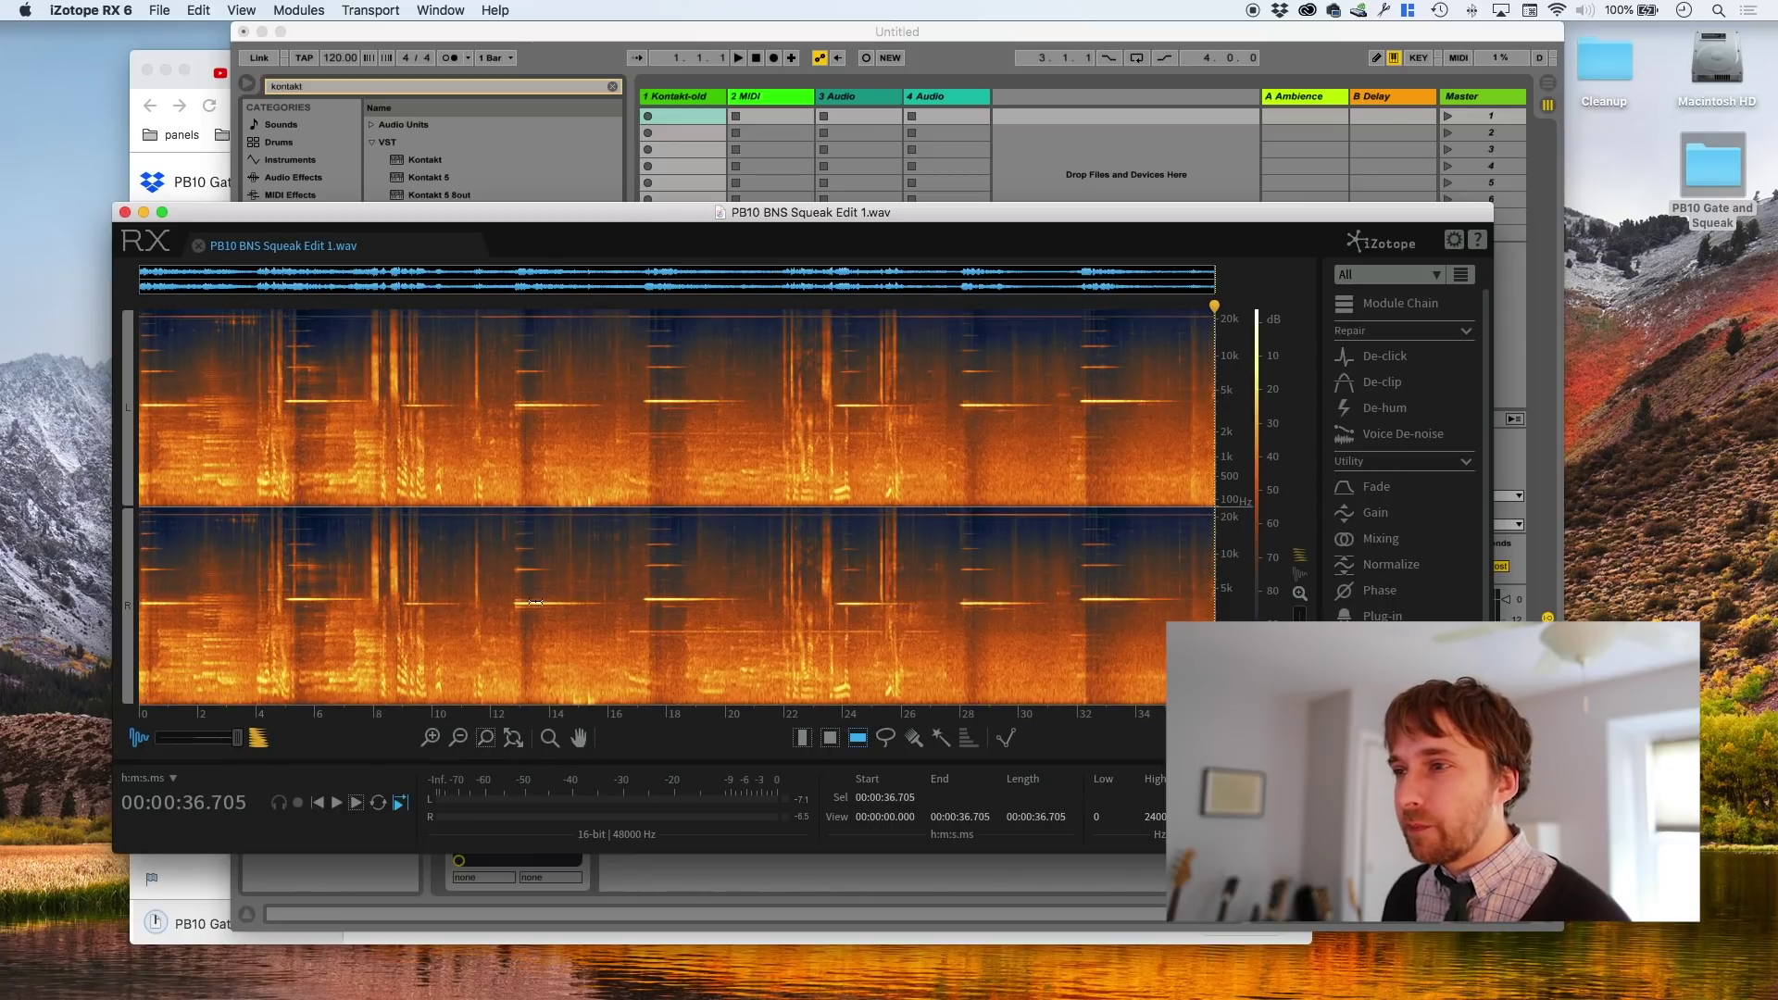
Select a tight band around the squeak's fundamental, raising its lower edge to about 3.9 kHz
{"action": "left_click_drag", "start_coordinate": [532, 603], "coordinate": [531, 605]}
{"action": "scroll", "coordinate": [531, 605], "scroll_direction": "up", "scroll_amount": 4}
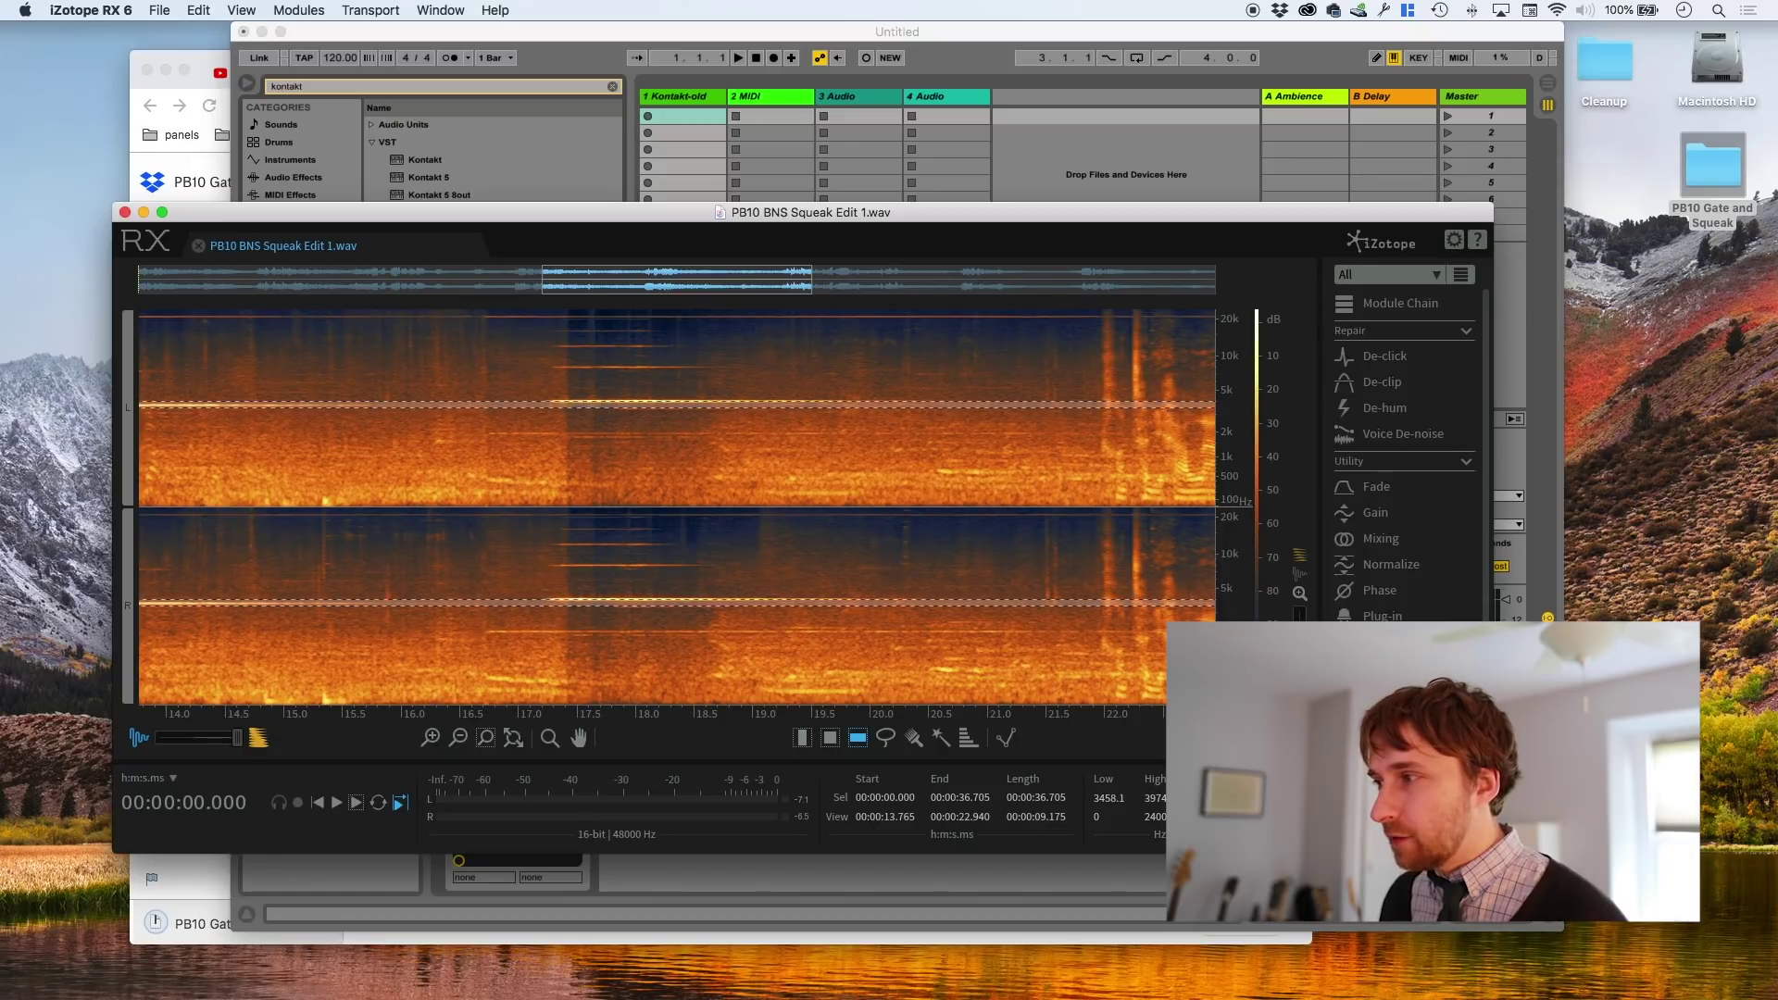
{"action": "scroll", "coordinate": [740, 646], "scroll_direction": "up", "scroll_amount": 6}
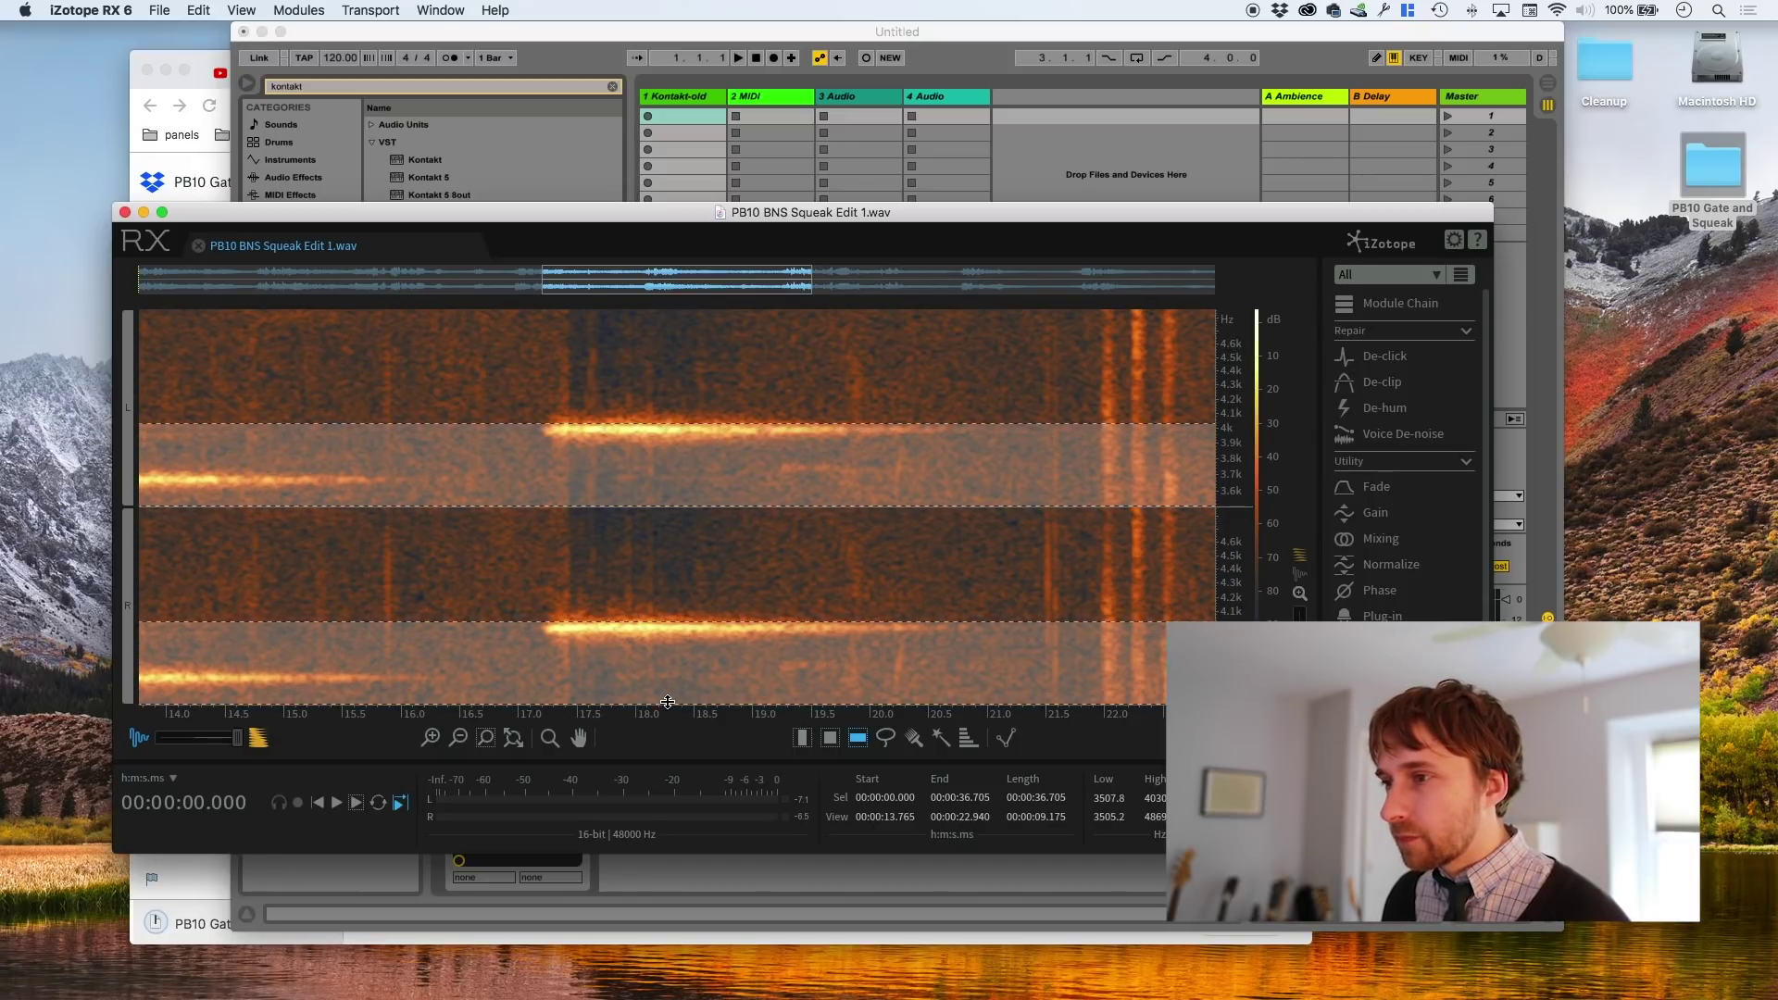
{"action": "left_click_drag", "start_coordinate": [667, 702], "coordinate": [678, 640]}
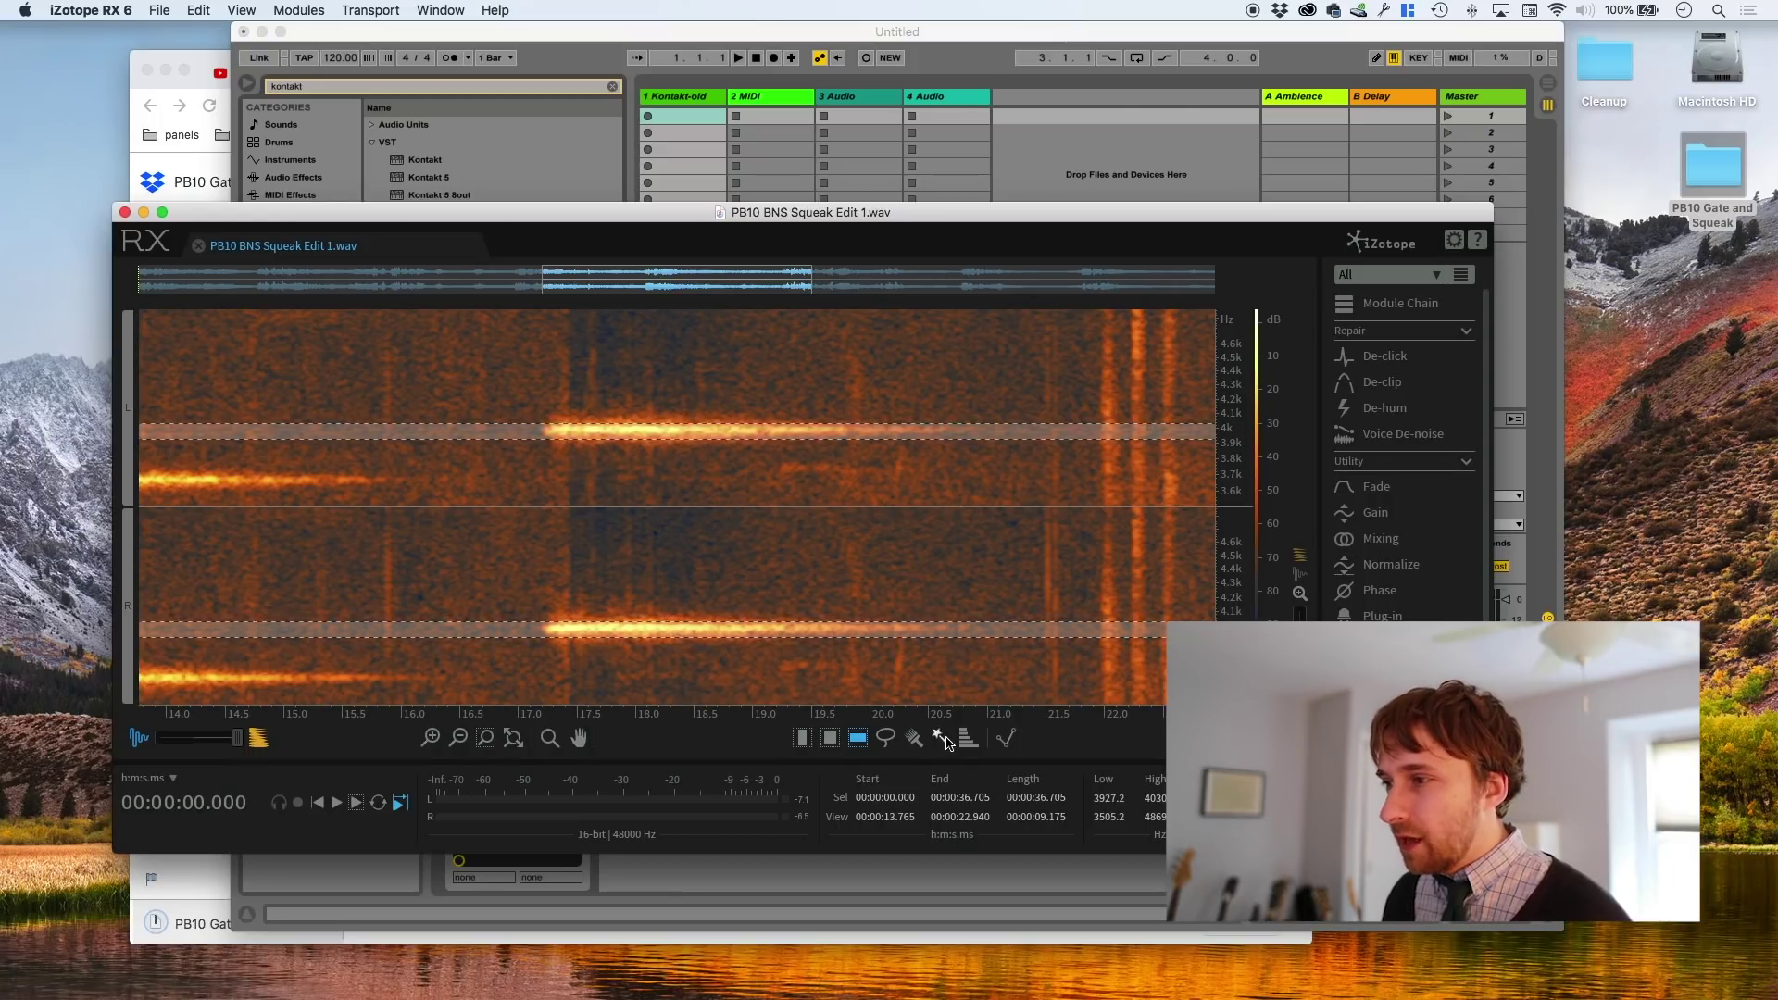
{"action": "mouse_move", "coordinate": [968, 743]}
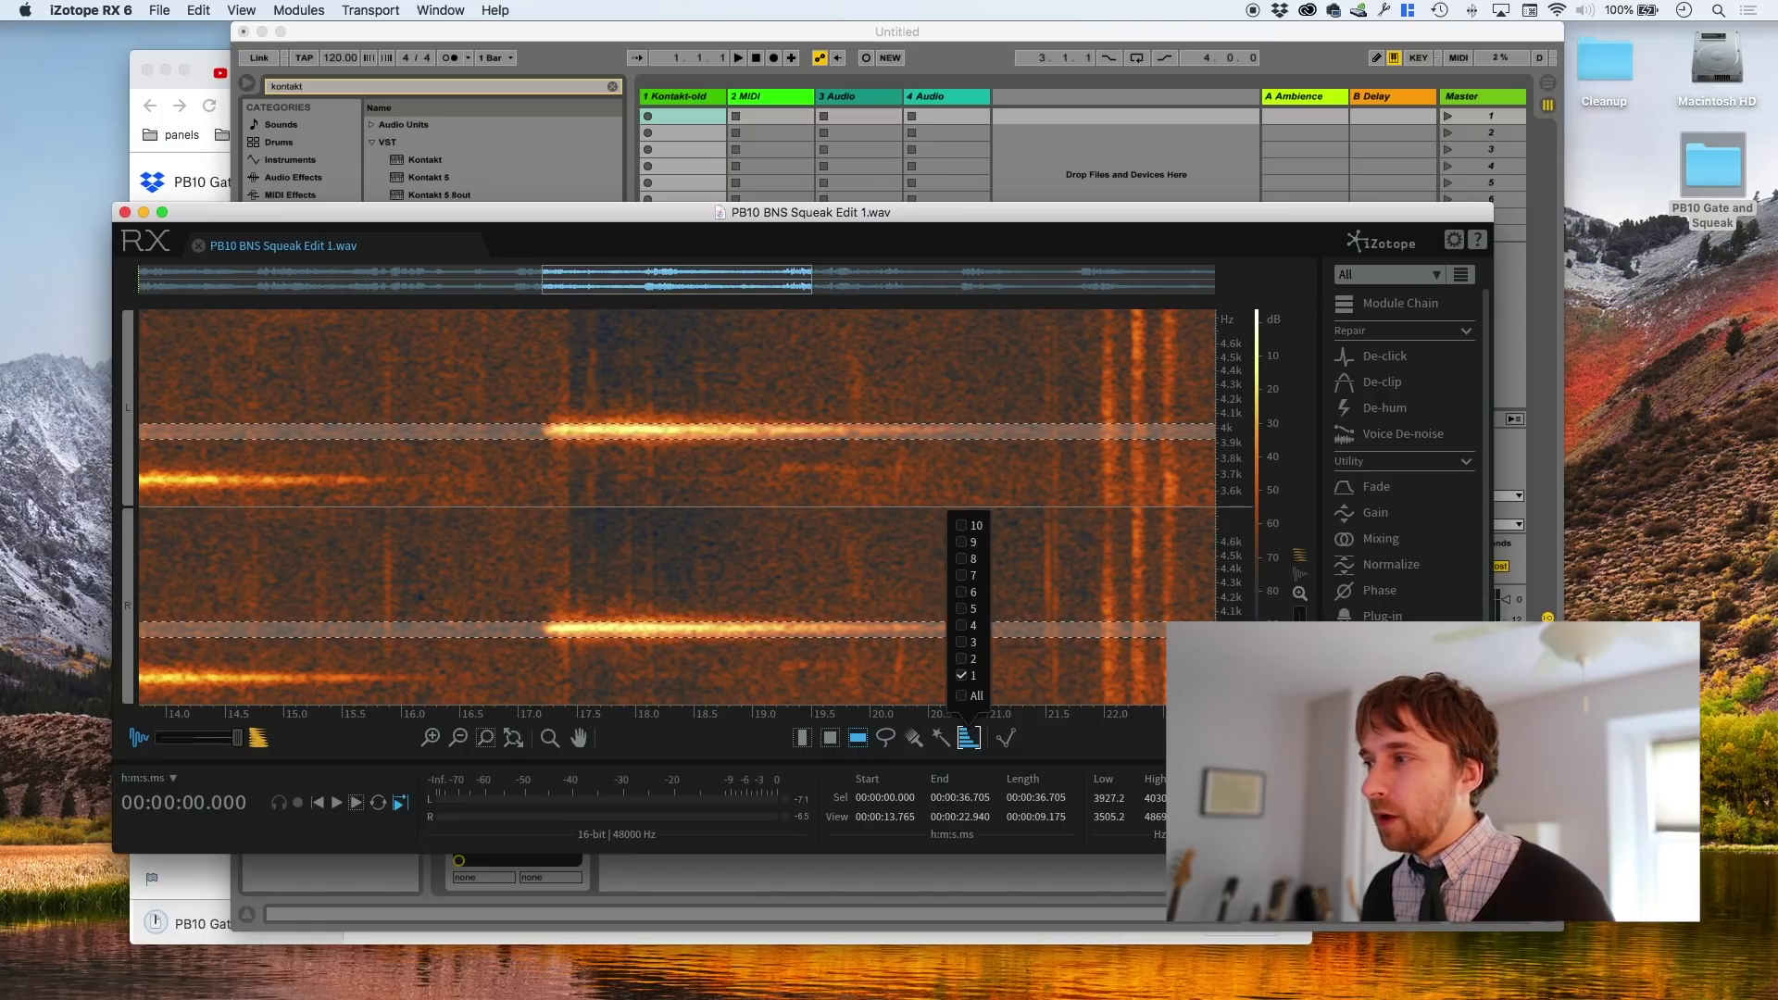
{"action": "key", "text": "super+alt+Down"}
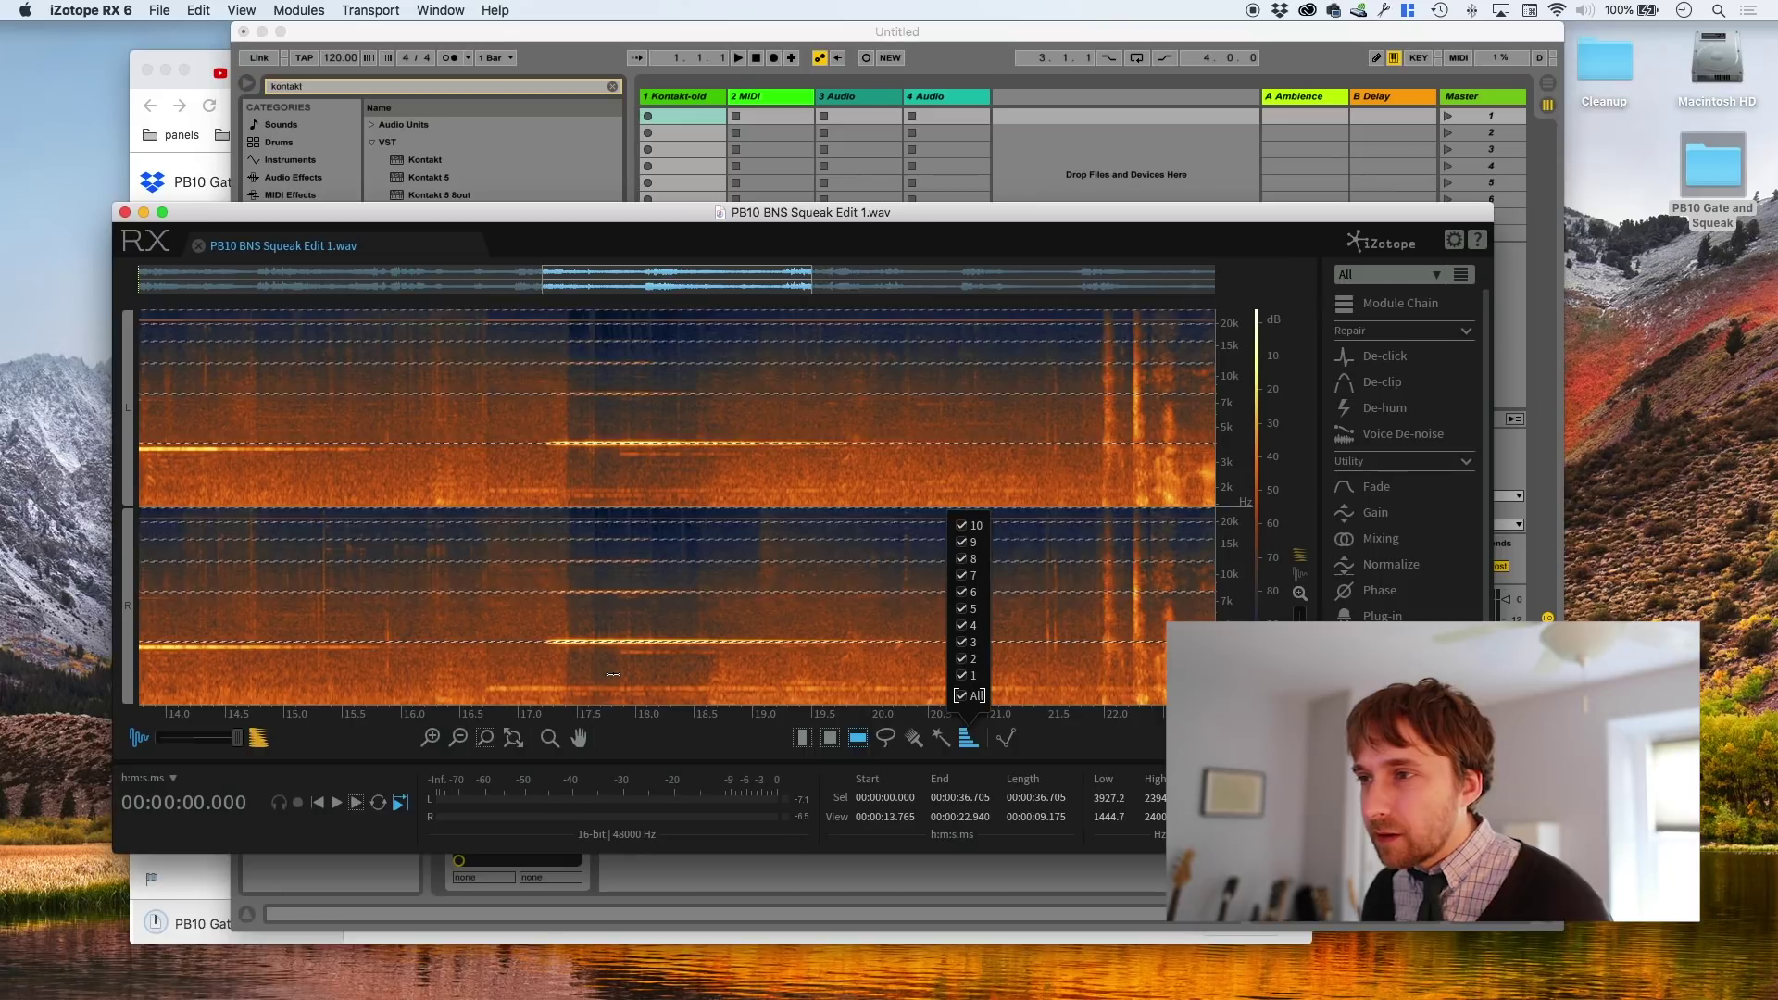
Zoom out to the full 36.7-second file with the harmonics selected, and open the Edit menu
{"action": "scroll", "coordinate": [556, 659], "scroll_direction": "down", "scroll_amount": 5}
{"action": "left_click", "coordinate": [189, 11]}
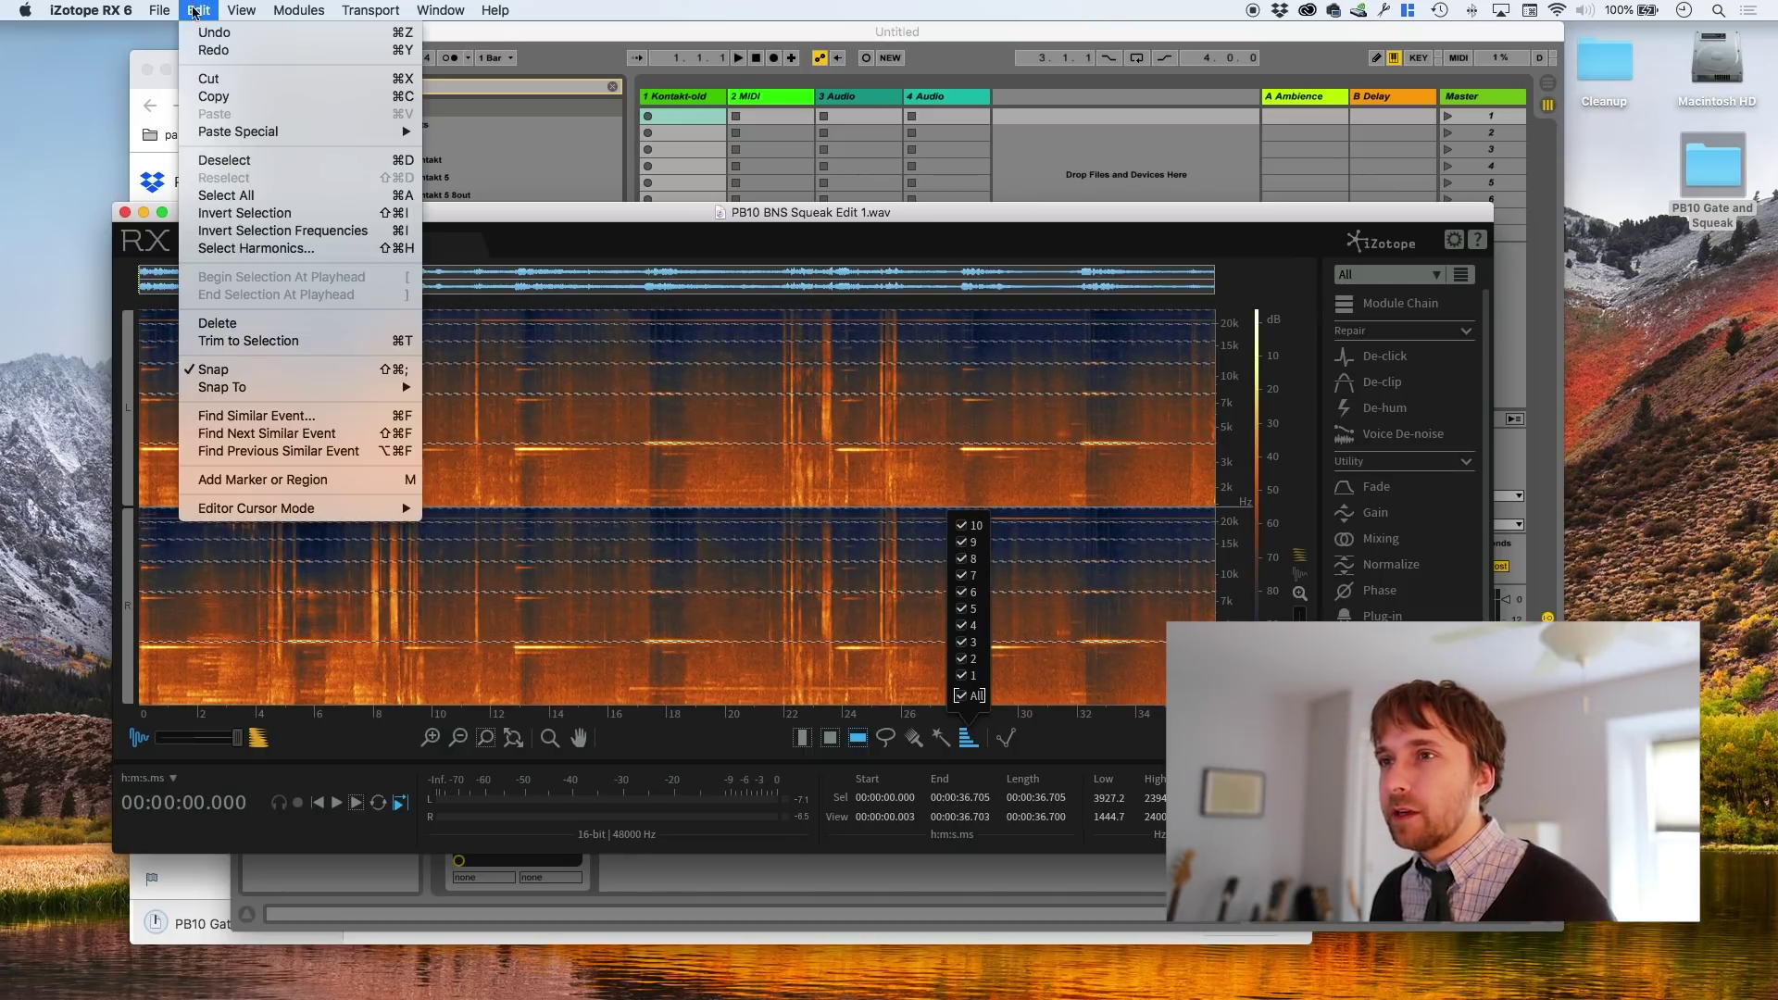
Silence everything outside the squeak's harmonic bands and audition the squeaks from 4.9 s to 32 s
{"action": "left_click", "coordinate": [274, 232]}
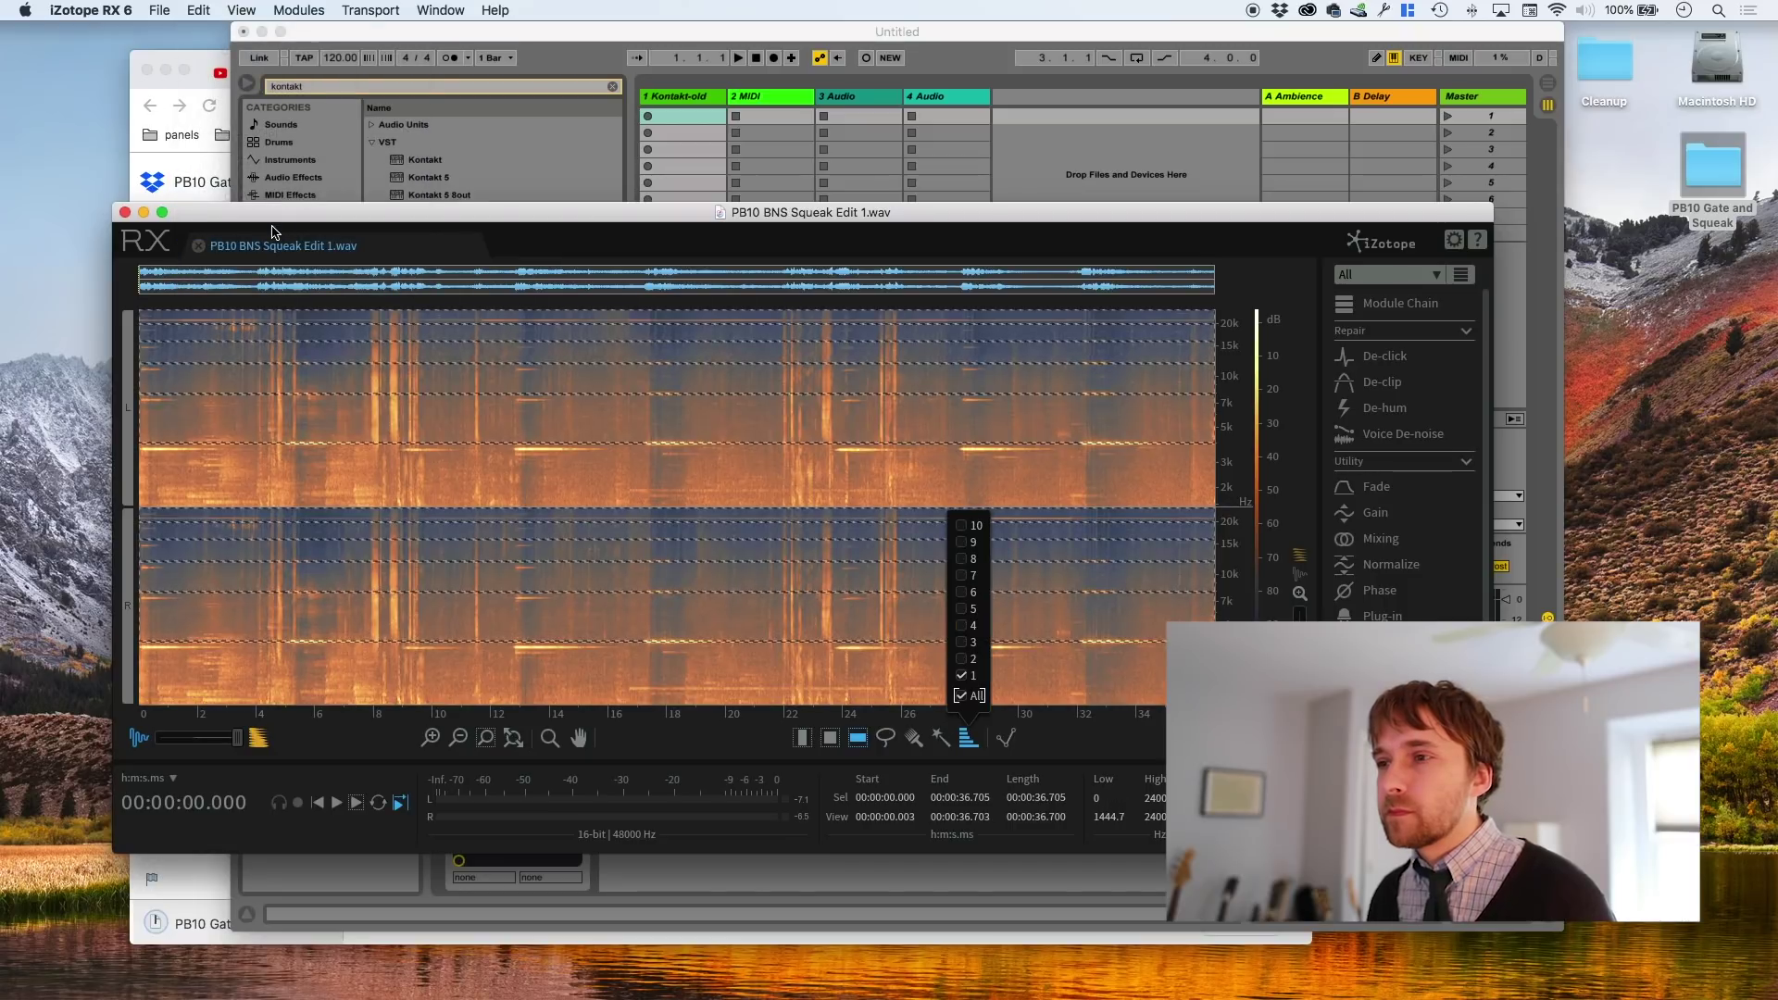
{"action": "key", "text": "Delete"}
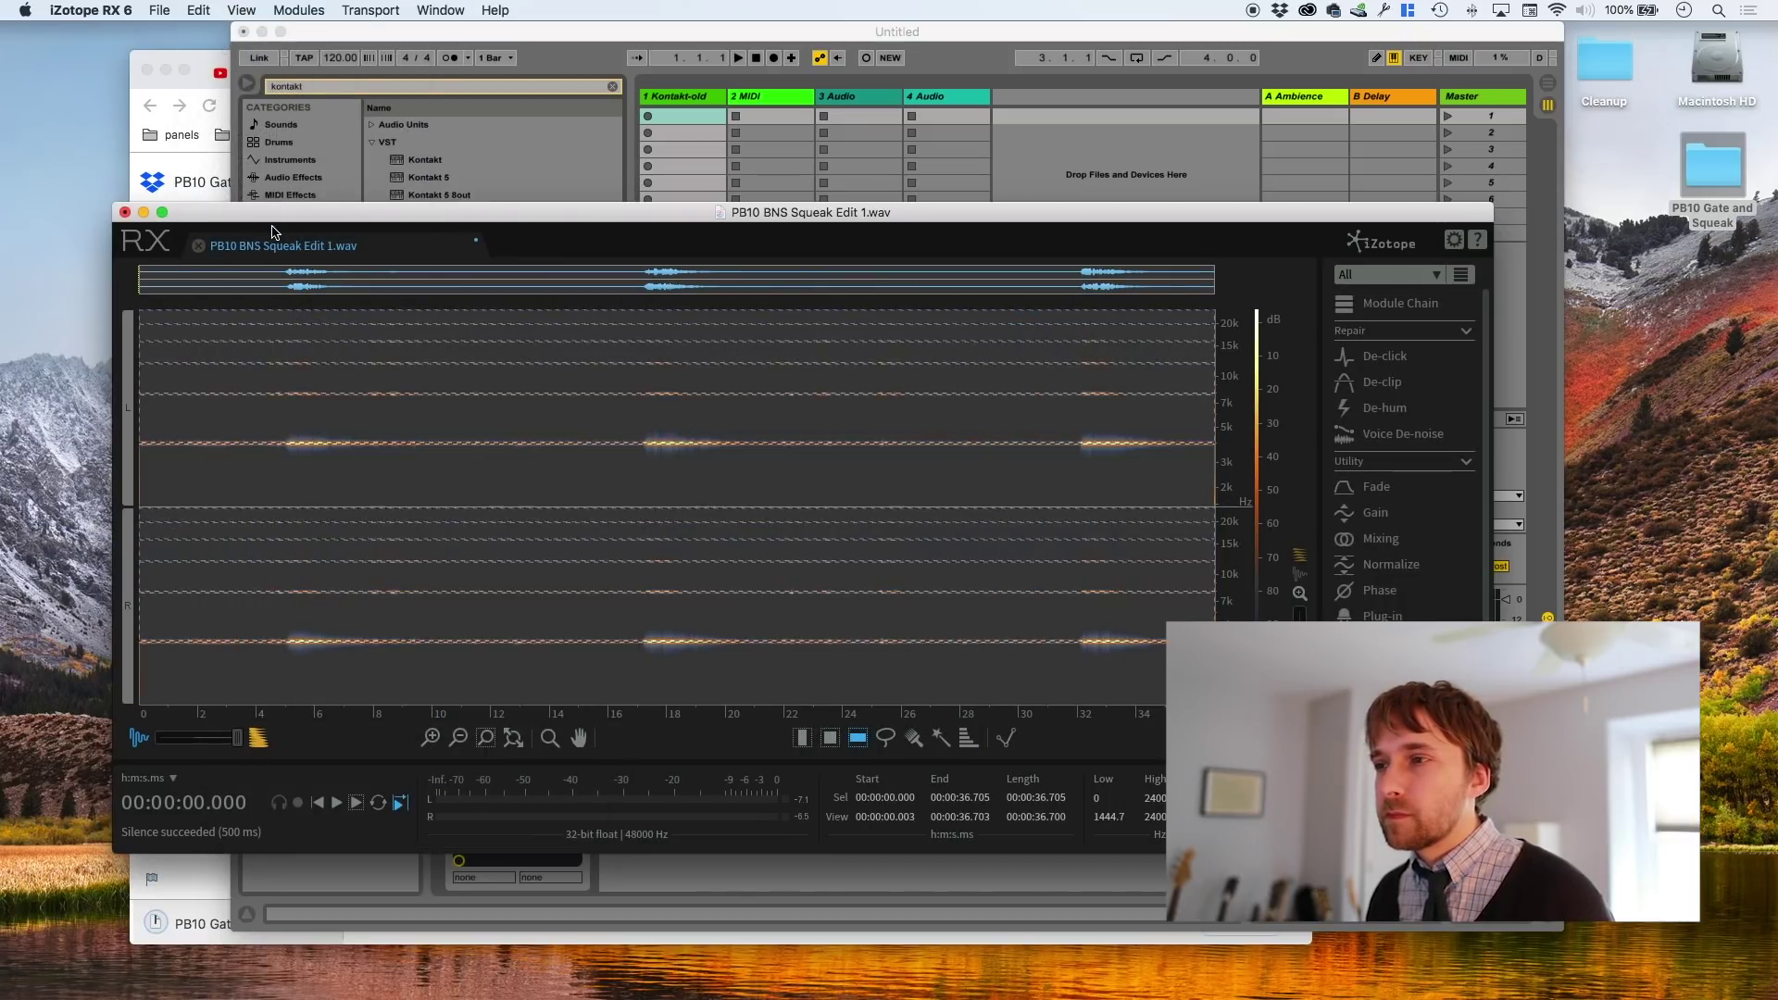
{"action": "left_click", "coordinate": [286, 673]}
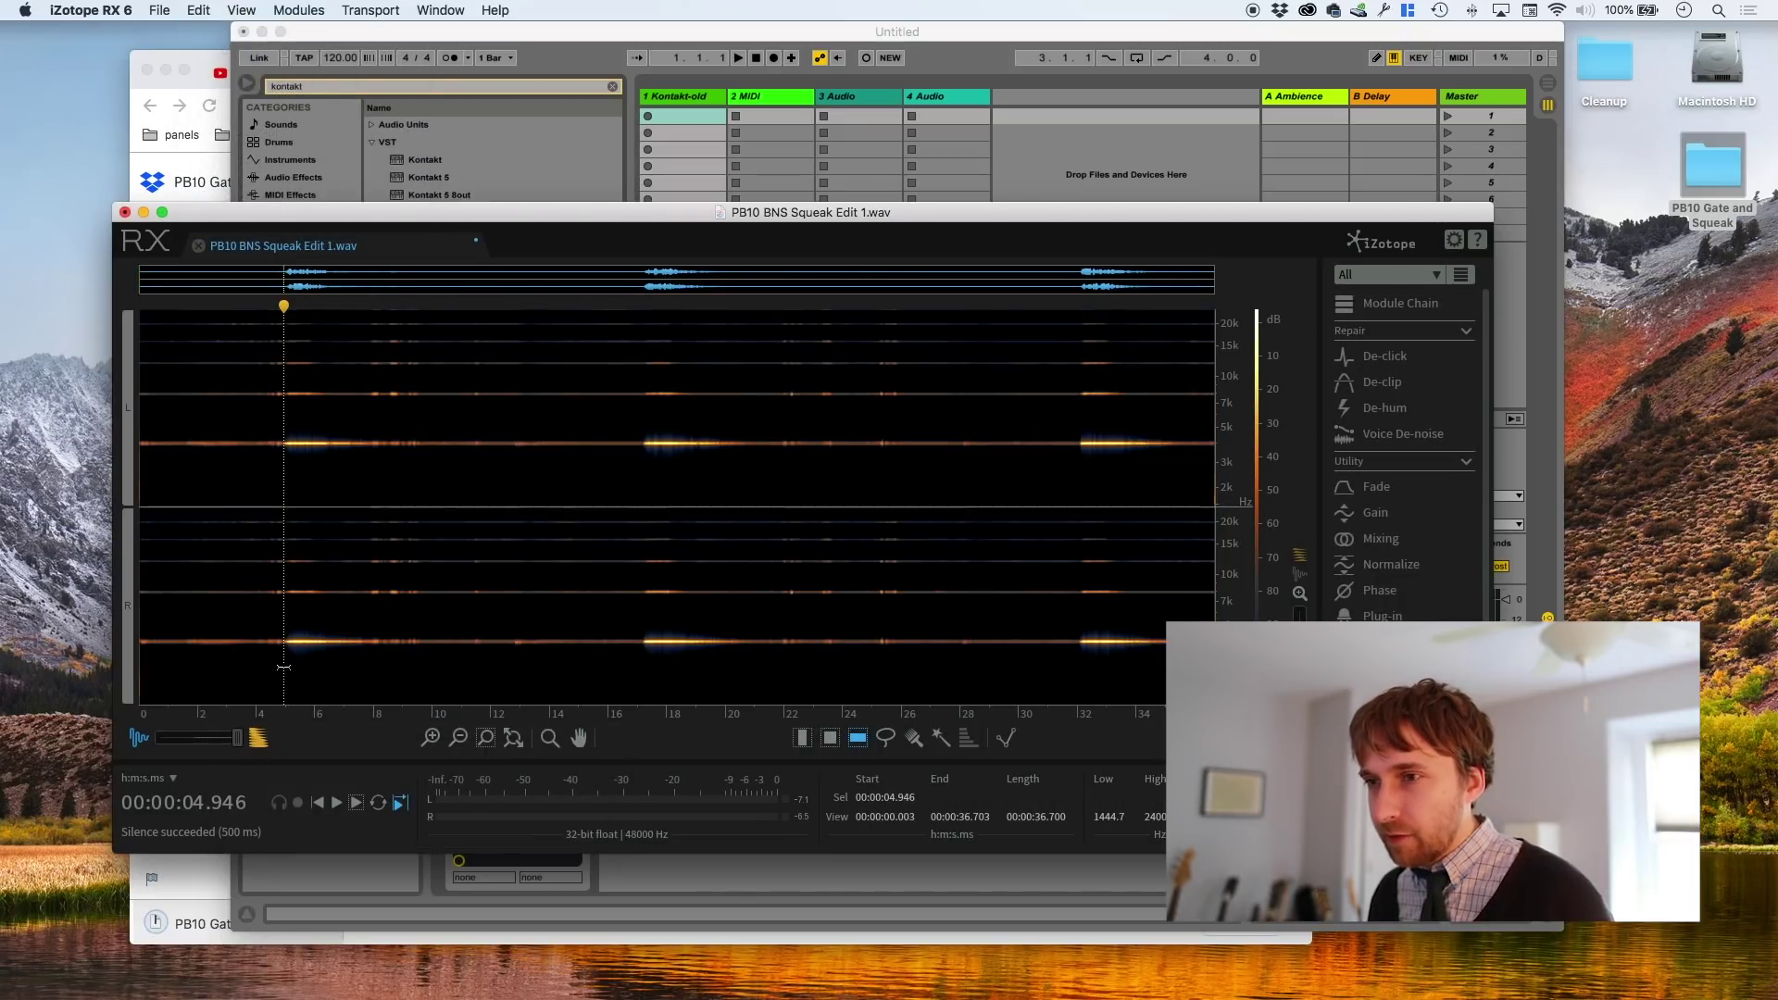
{"action": "key", "text": "space"}
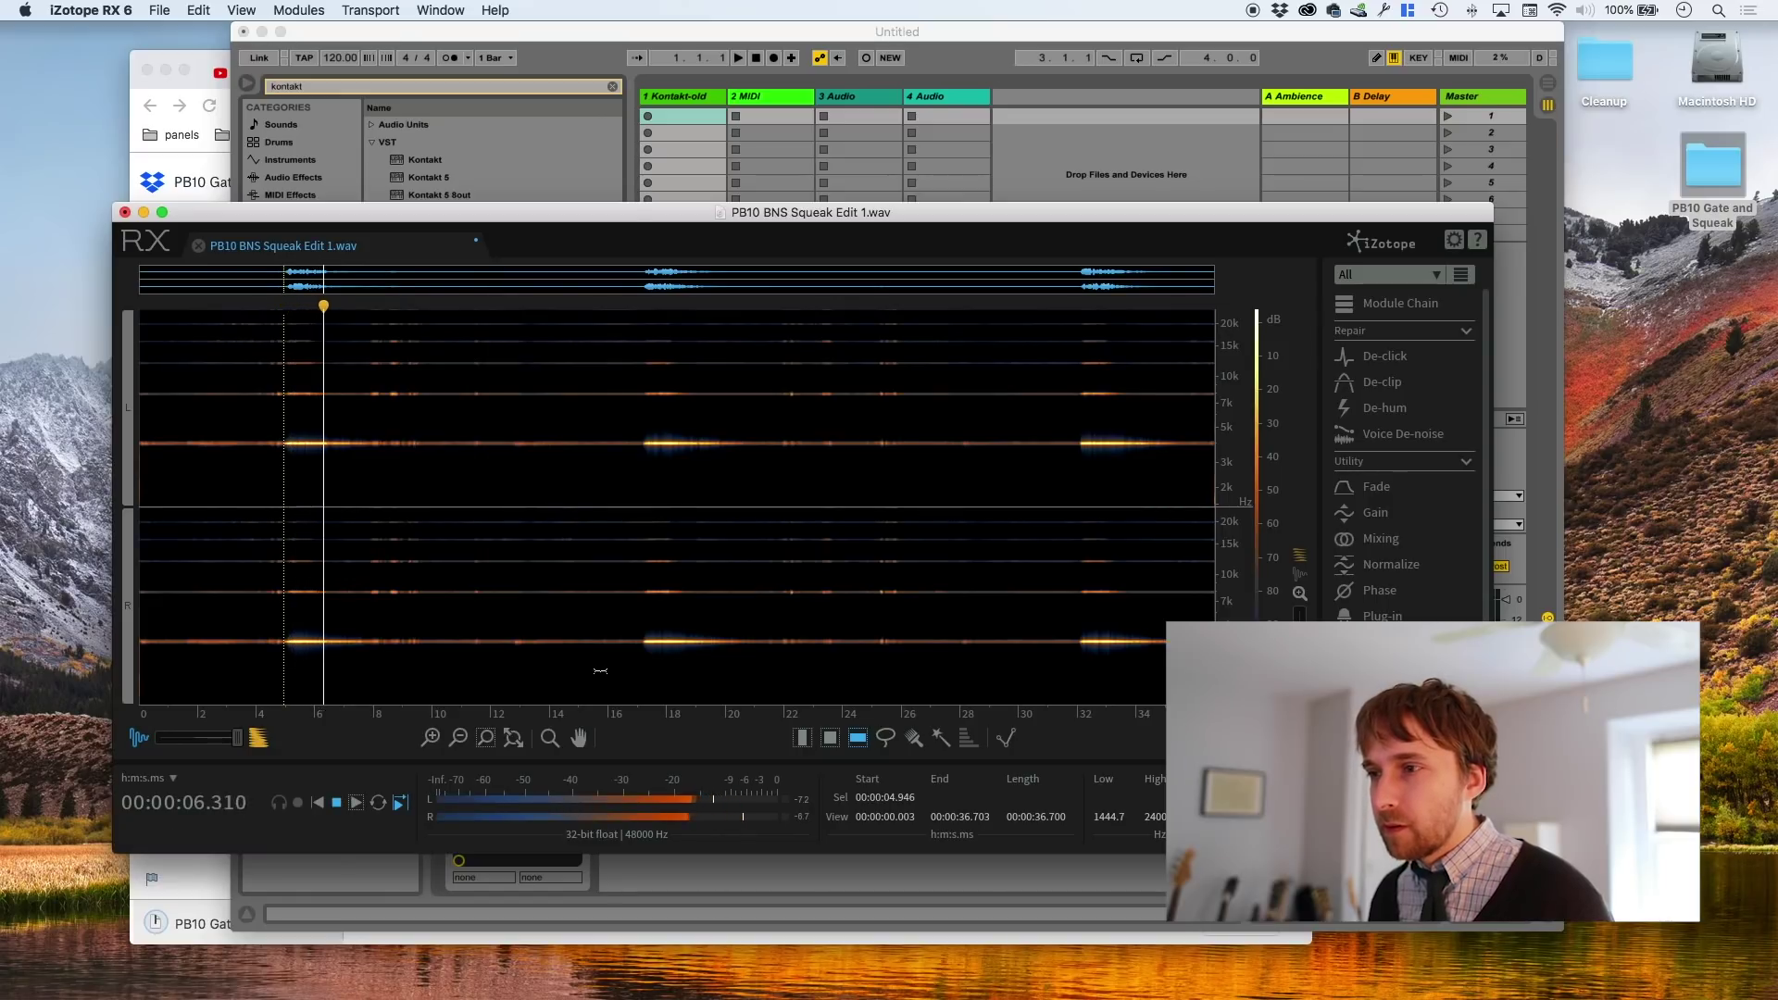
{"action": "left_click", "coordinate": [638, 667]}
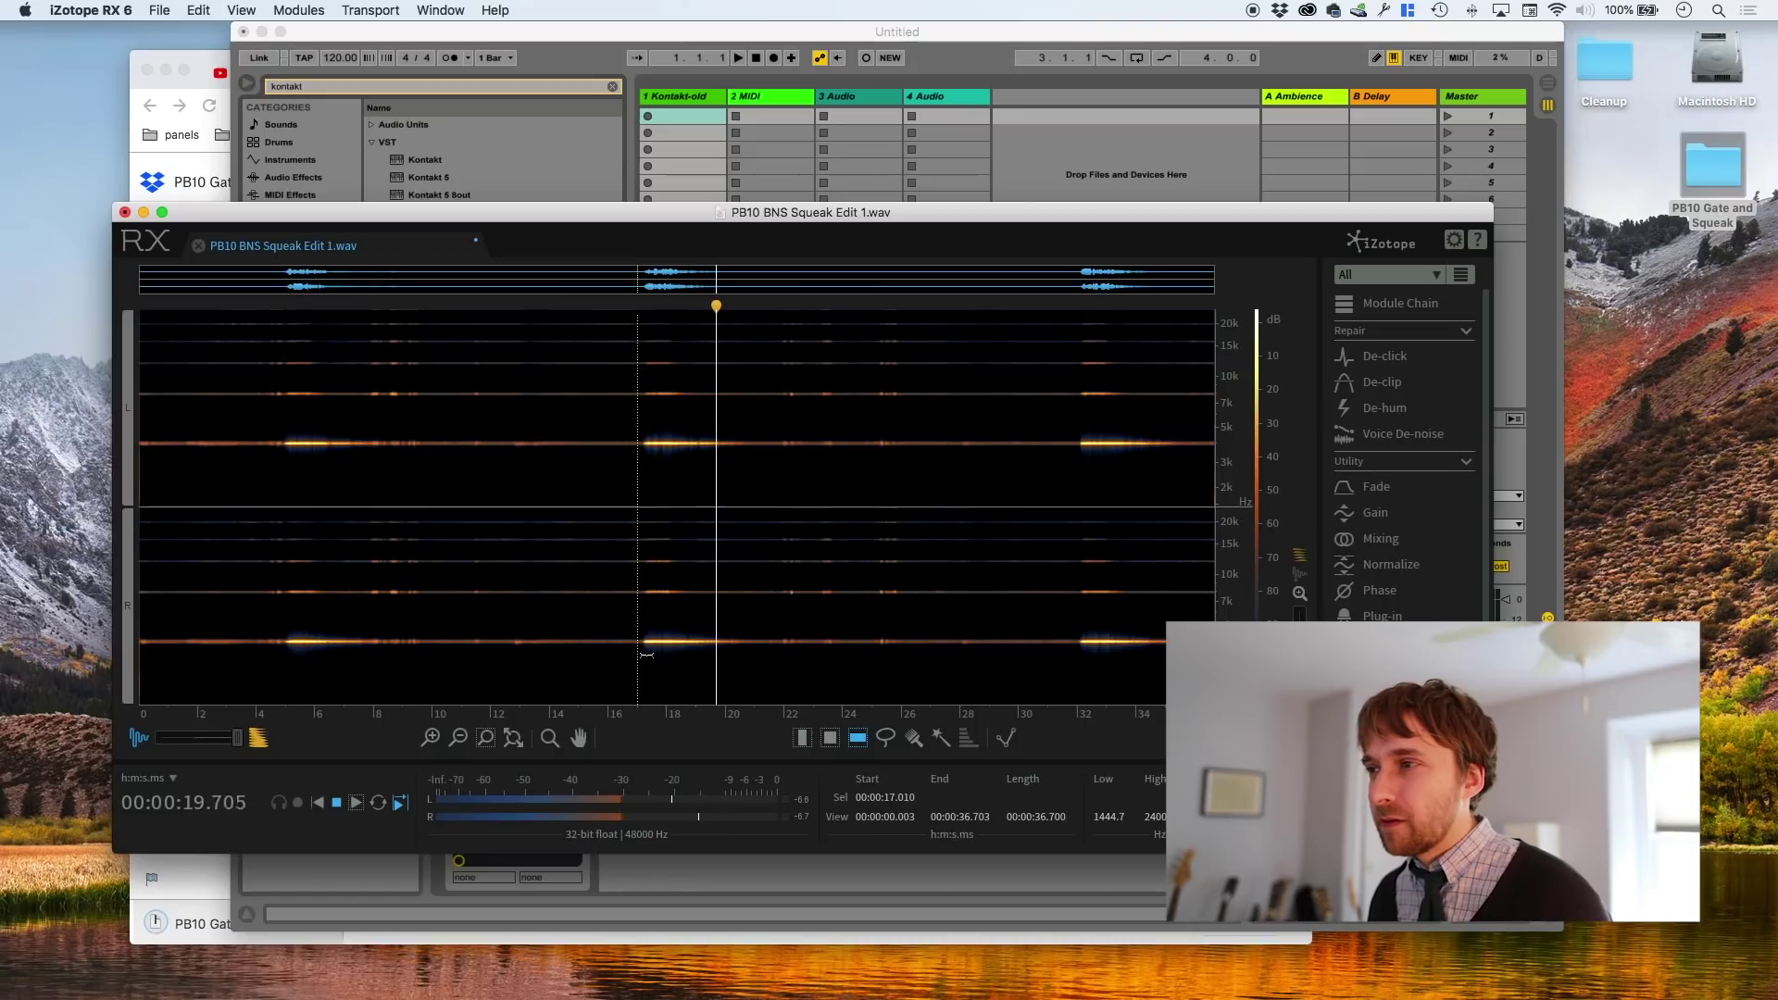
{"action": "left_click", "coordinate": [1070, 657]}
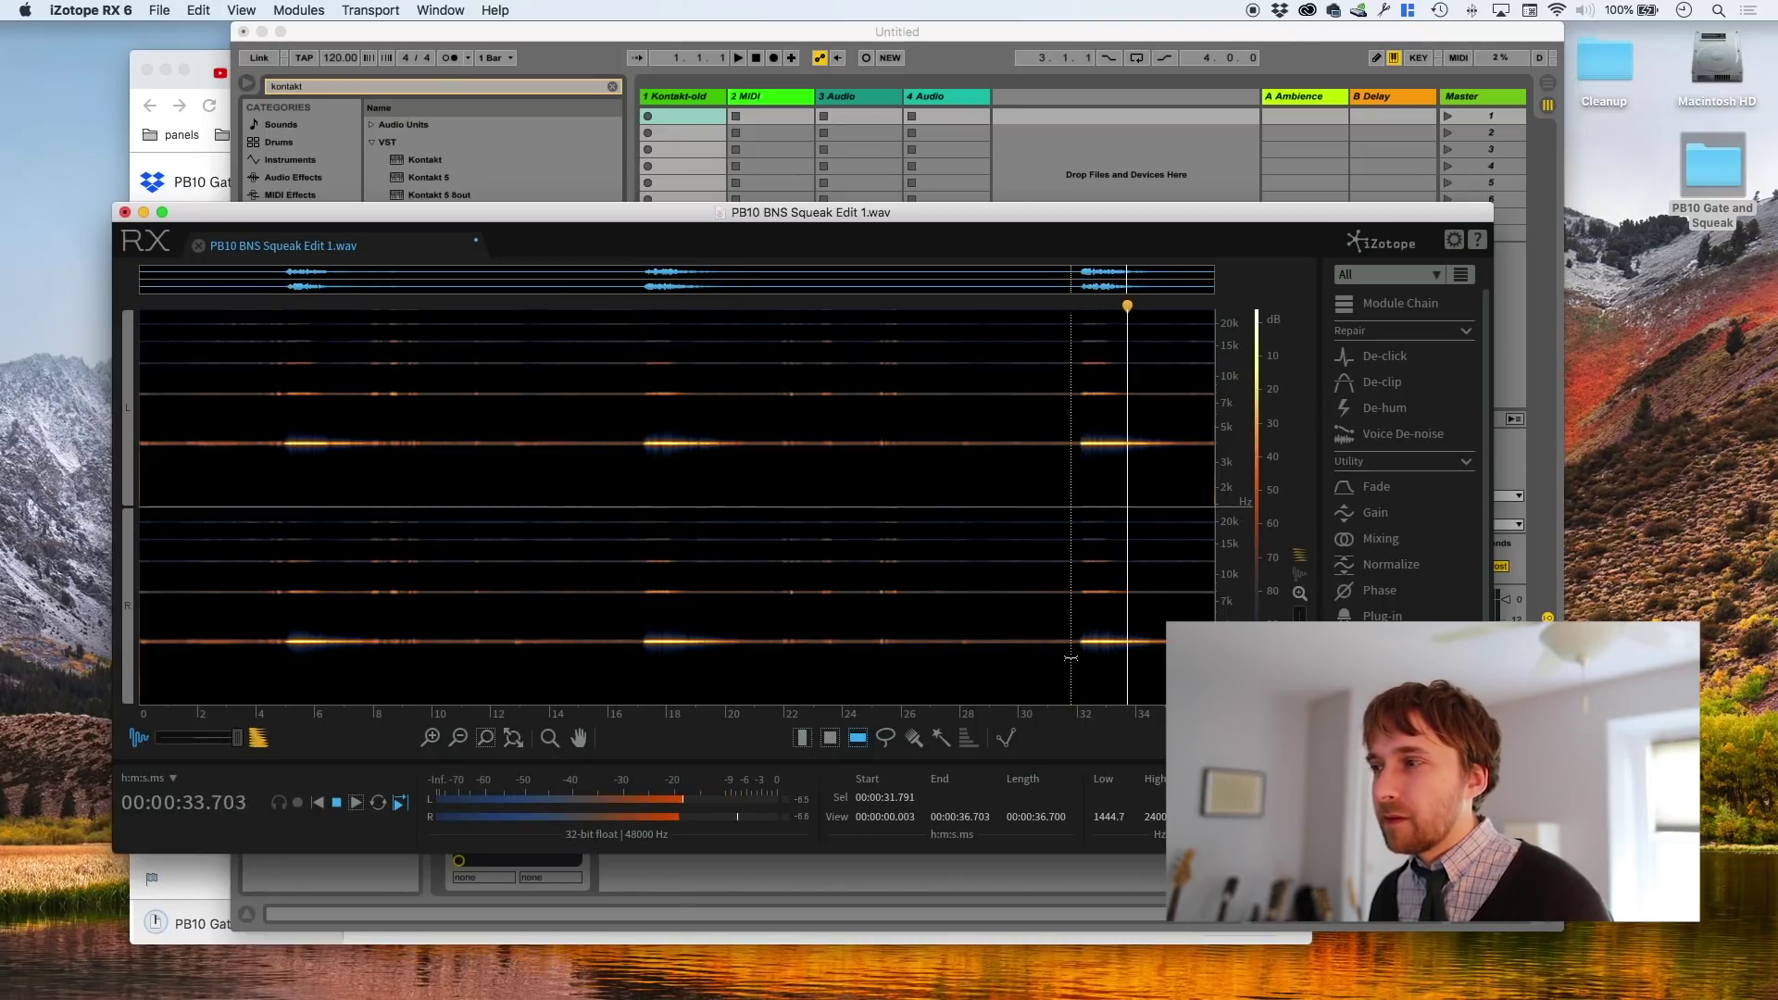
Stop playback and select the 3.5–4 kHz tone band across the whole file
{"action": "key", "text": "space"}
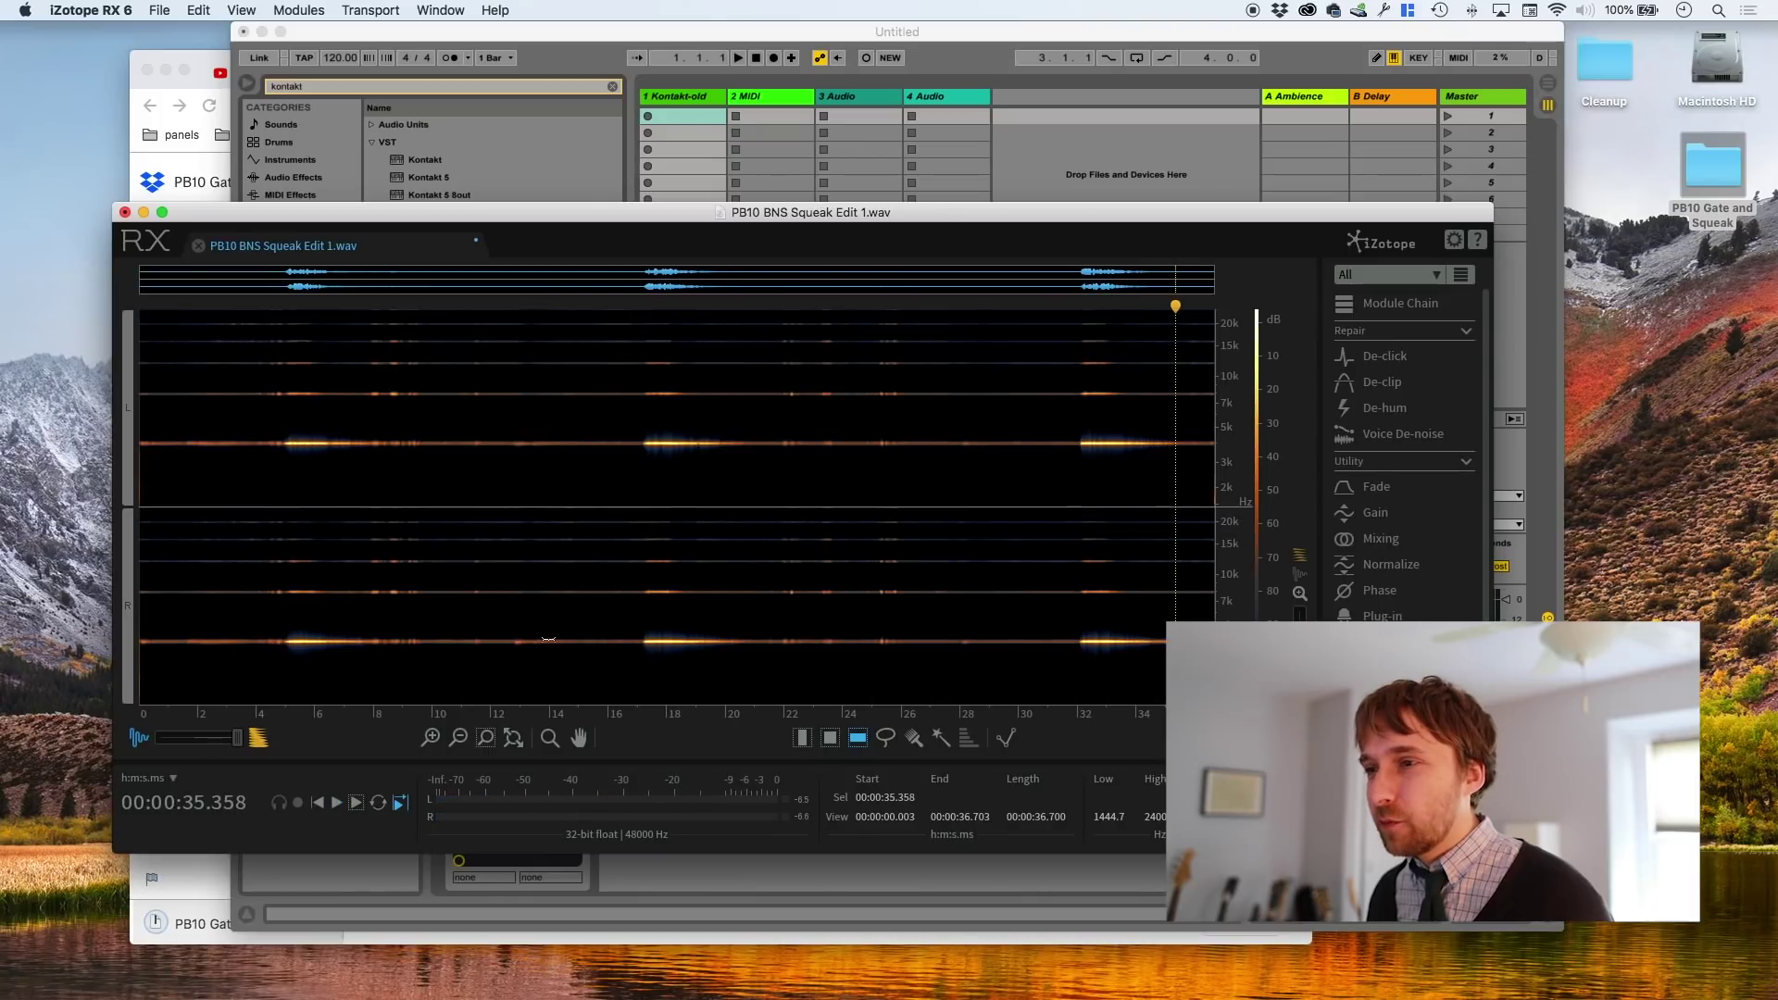
{"action": "left_click", "coordinate": [446, 648]}
{"action": "left_click_drag", "start_coordinate": [559, 639], "coordinate": [627, 643]}
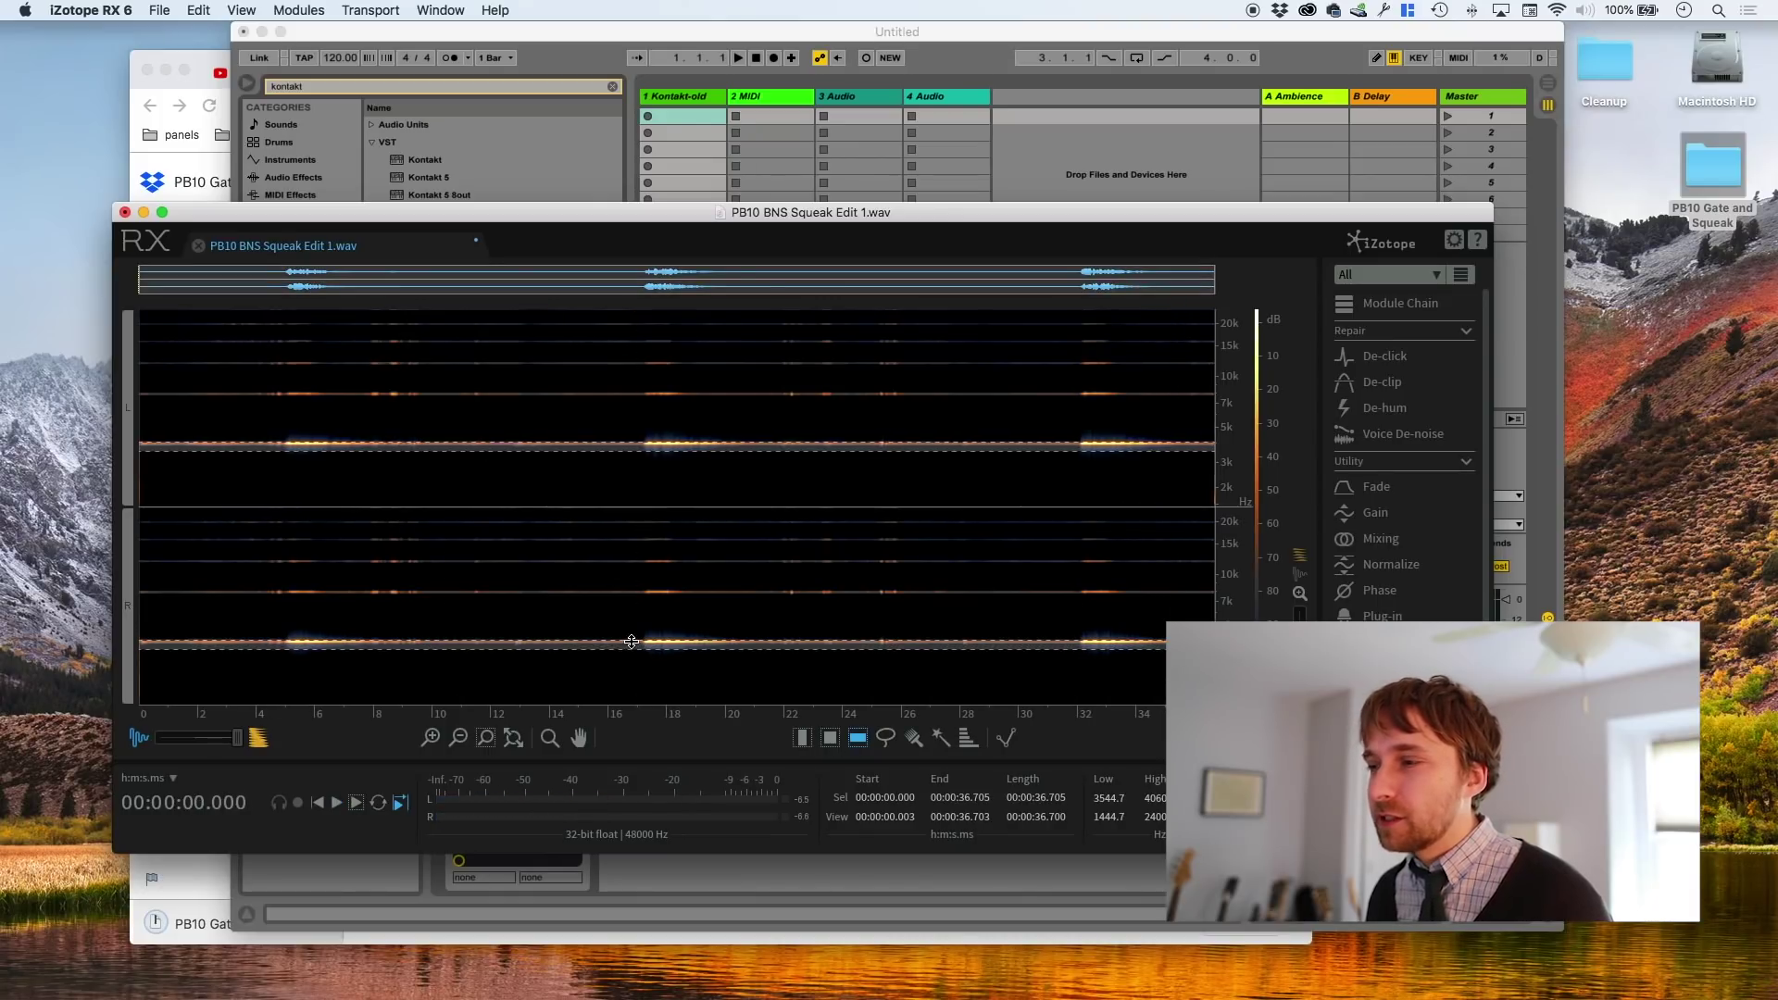
Cut the quiet gap after the first squeak using a time selection
{"action": "left_click", "coordinate": [798, 737]}
{"action": "left_click", "coordinate": [502, 627]}
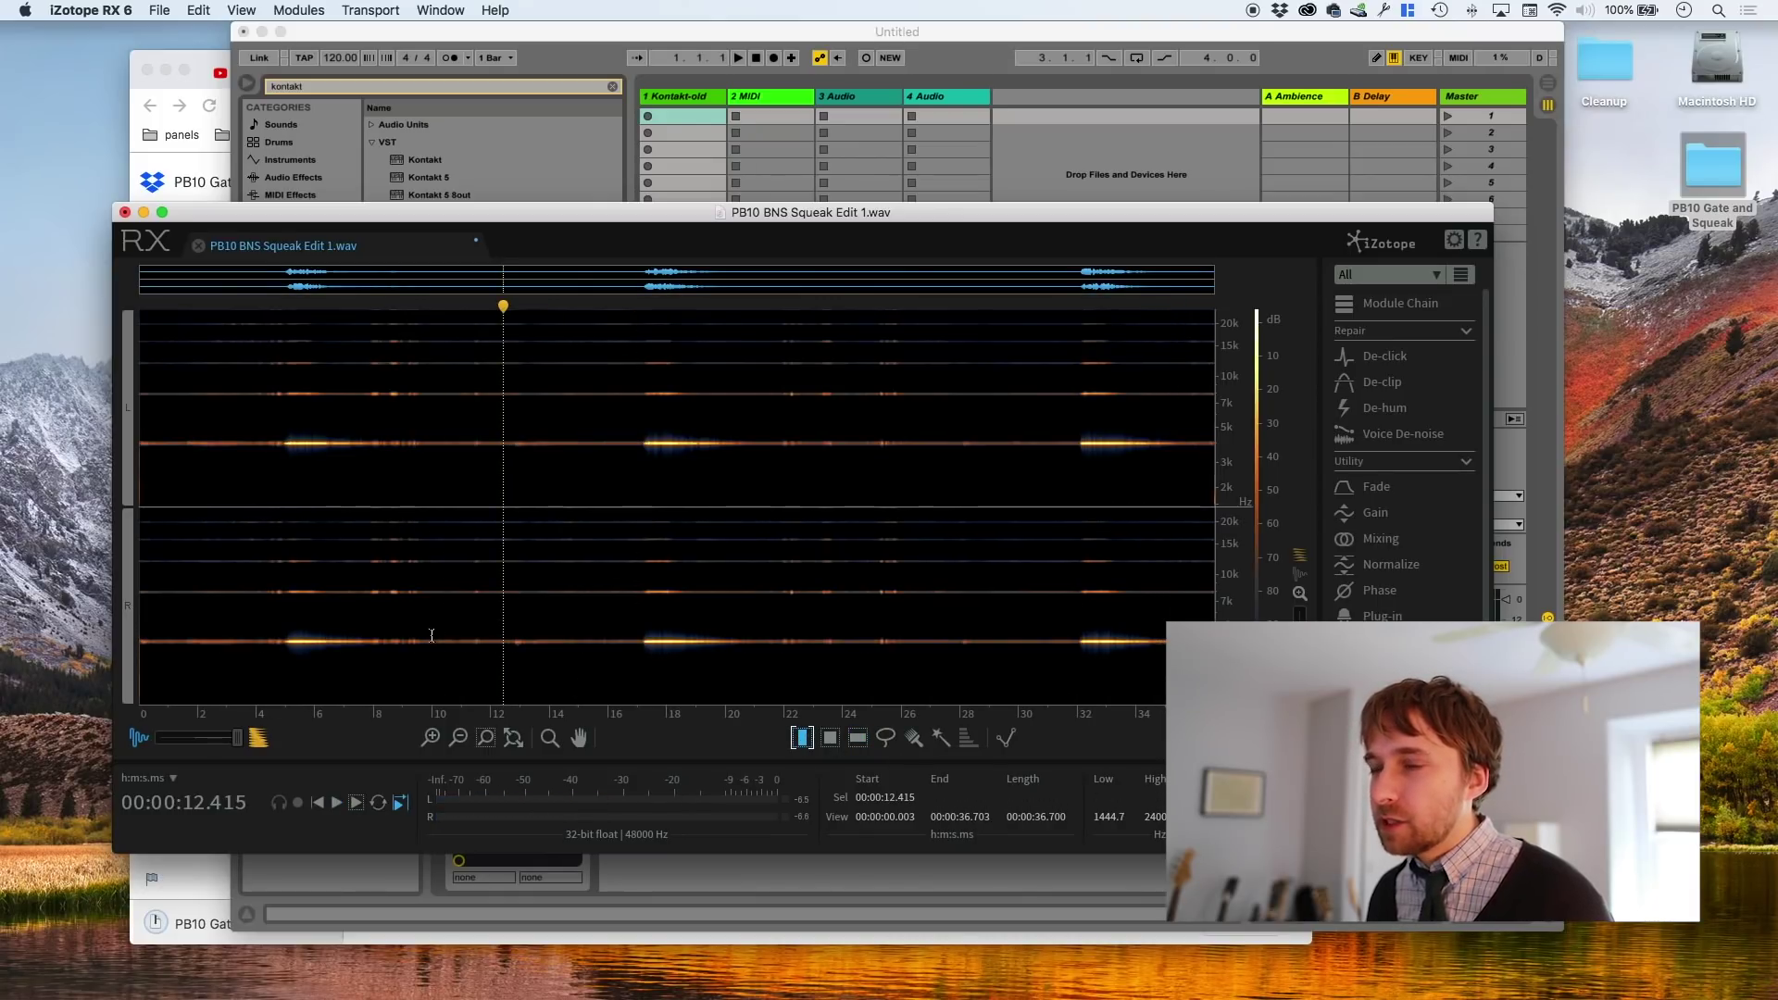
{"action": "left_click_drag", "start_coordinate": [442, 638], "coordinate": [646, 649]}
Audition the stretch from 15.1 s, undo the cut, and save the file as 16-bit
{"action": "scroll", "coordinate": [637, 651], "scroll_direction": "up", "scroll_amount": 2}
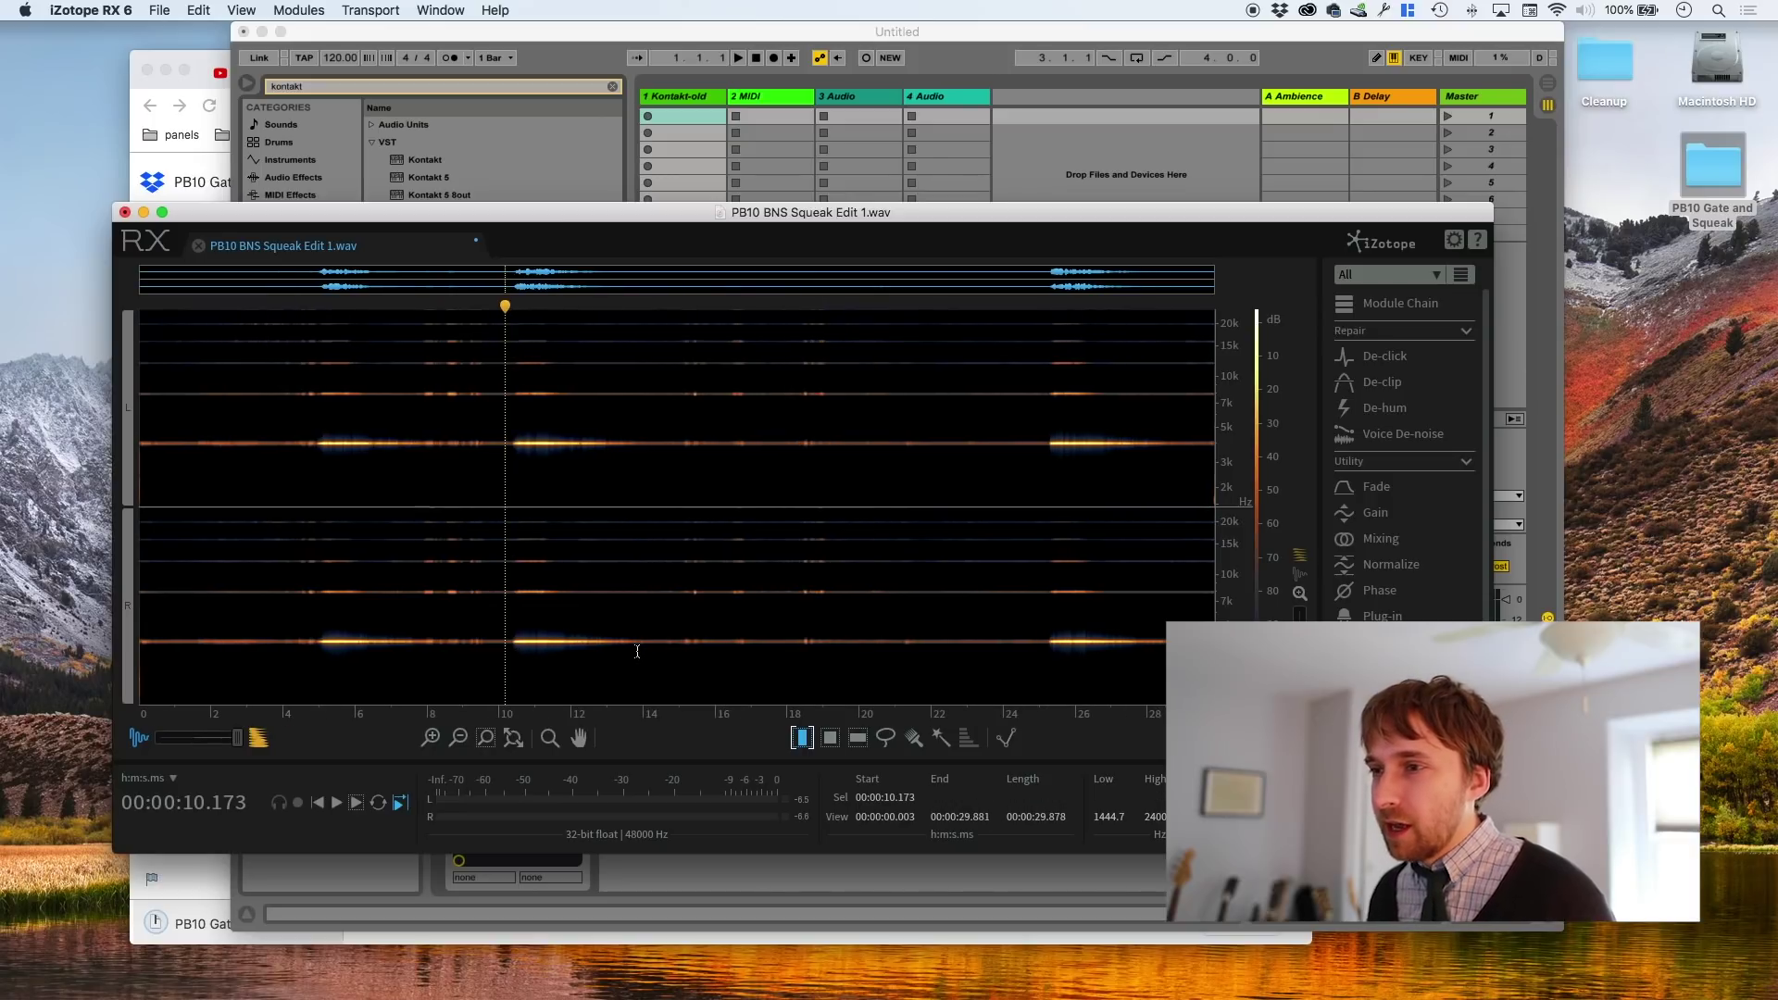
{"action": "left_click_drag", "start_coordinate": [682, 650], "coordinate": [1039, 639]}
{"action": "key", "text": "space"}
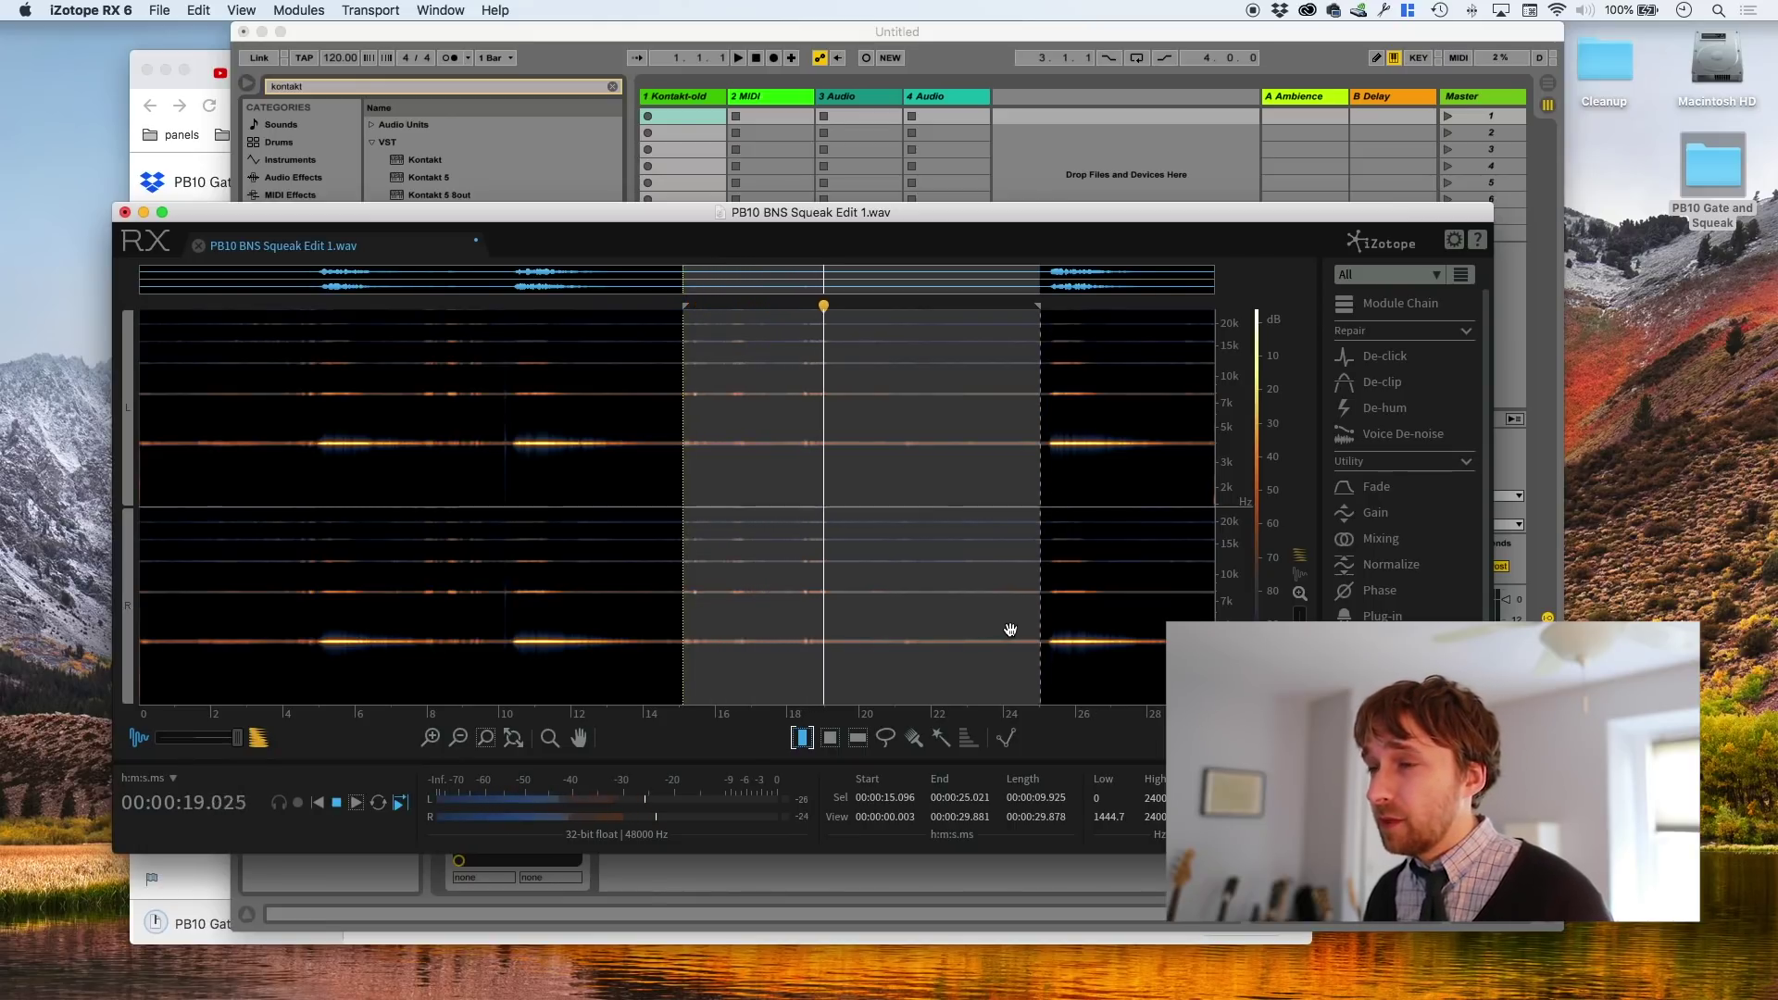
{"action": "key", "text": "space"}
{"action": "key", "text": "super+z"}
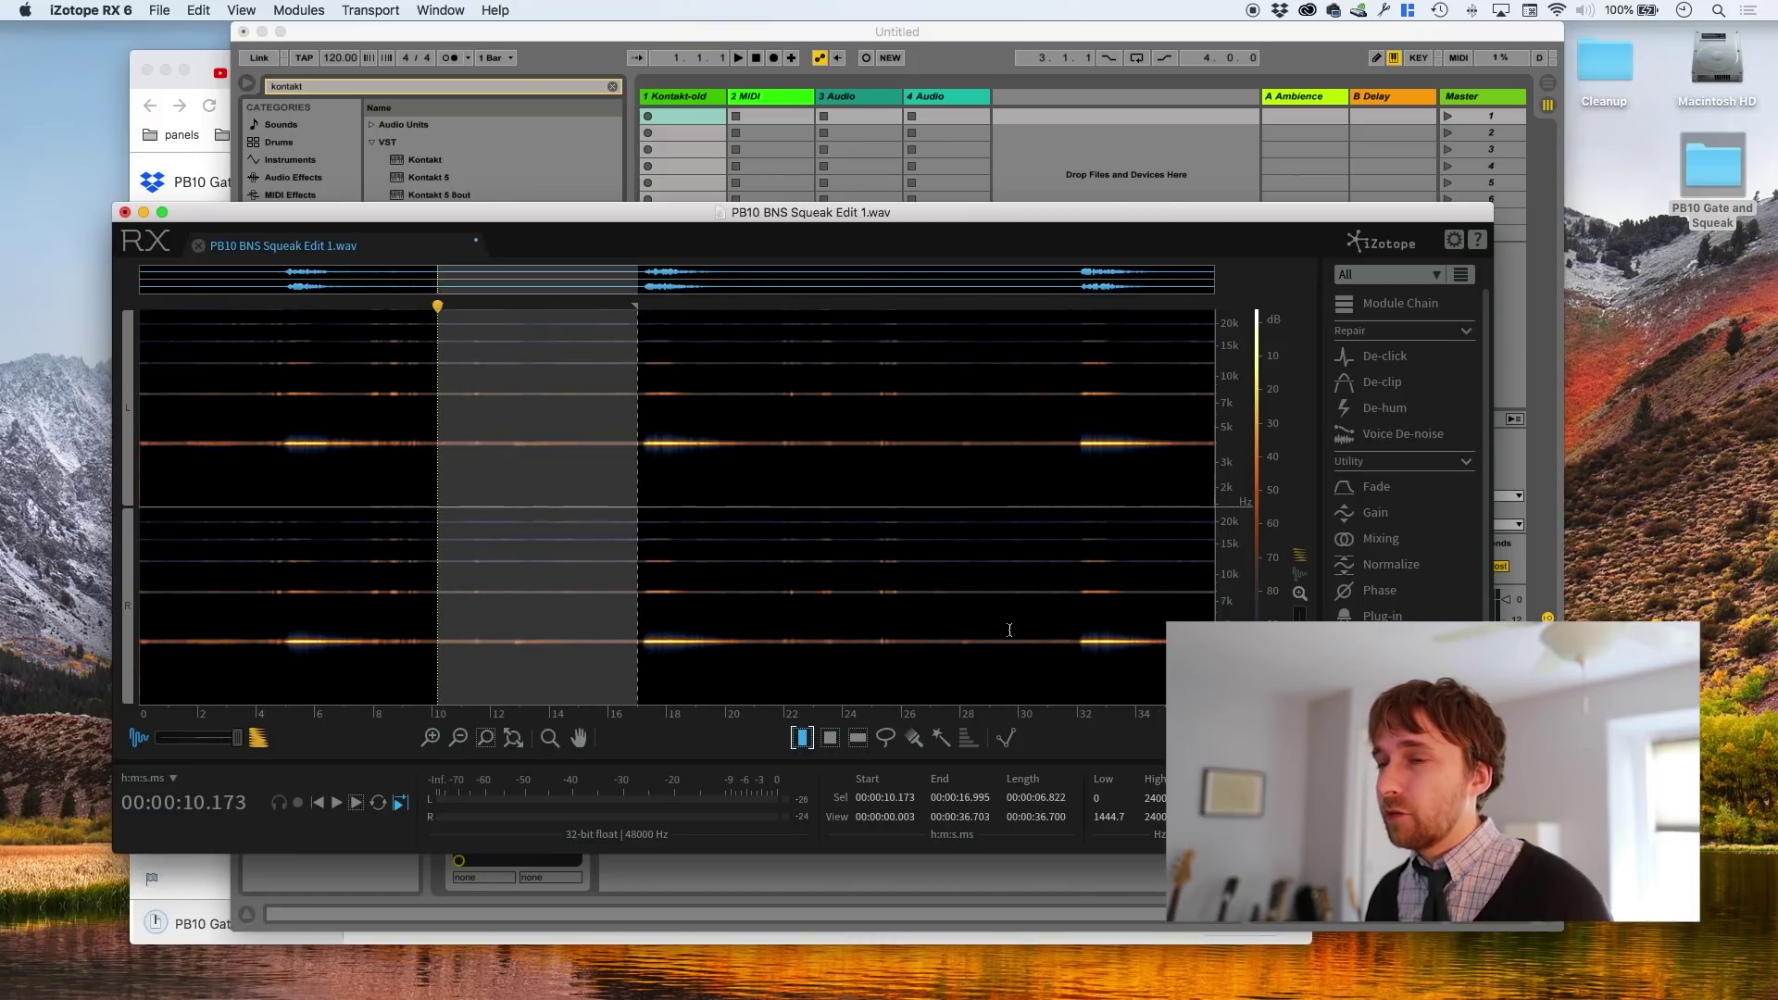
{"action": "key", "text": "super+s"}
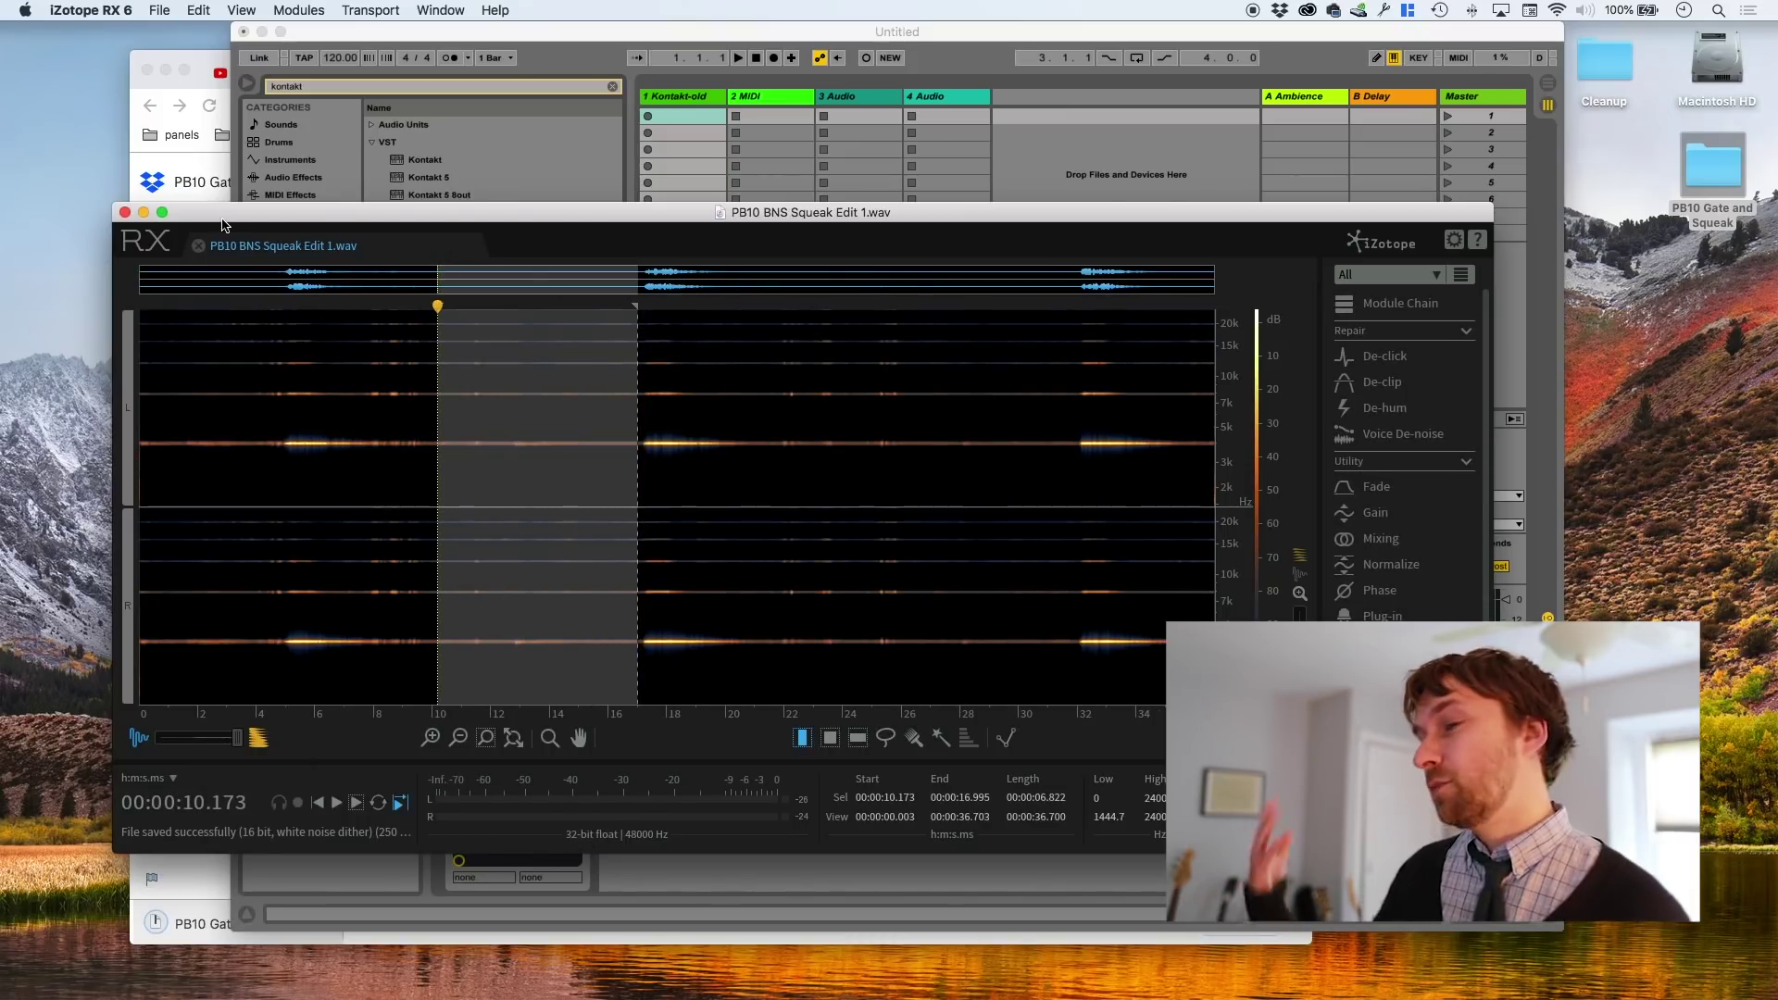
Exchange the Kontakt squeak zone's sample for PB10 BNS Squeak Edit 1.wav
{"action": "left_click", "coordinate": [589, 35]}
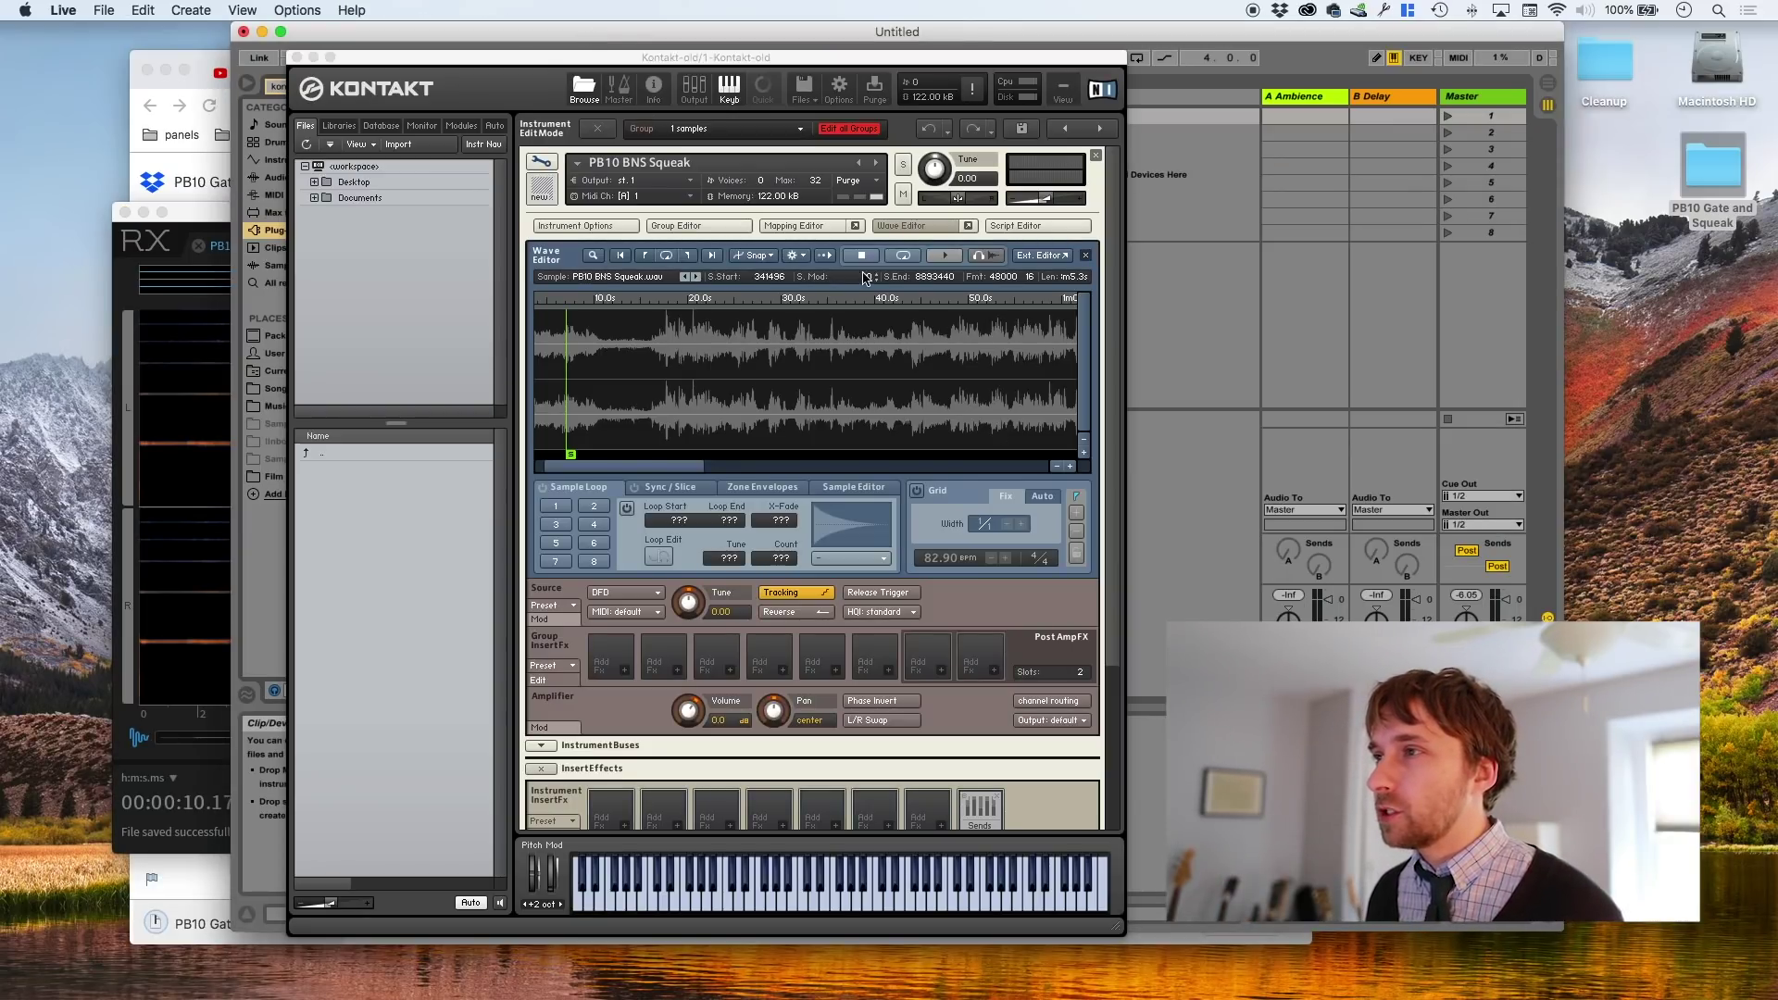
{"action": "left_click", "coordinate": [794, 225]}
{"action": "right_click", "coordinate": [840, 450]}
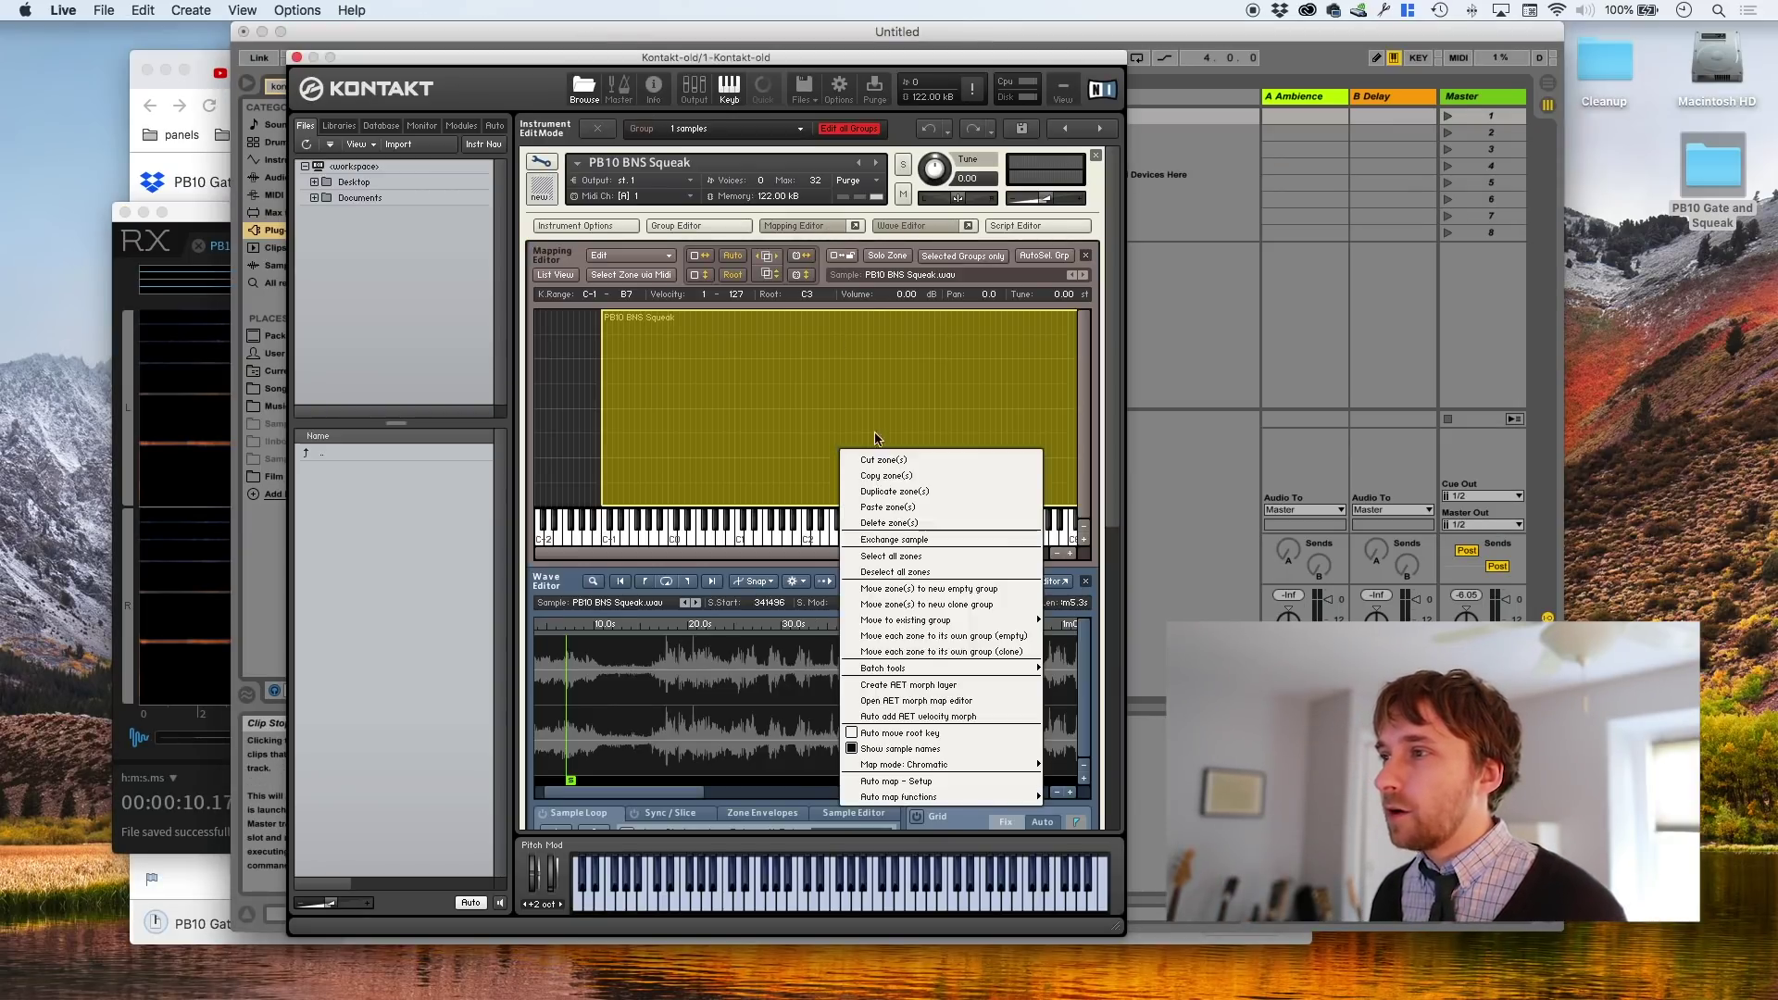
{"action": "left_click", "coordinate": [1008, 539]}
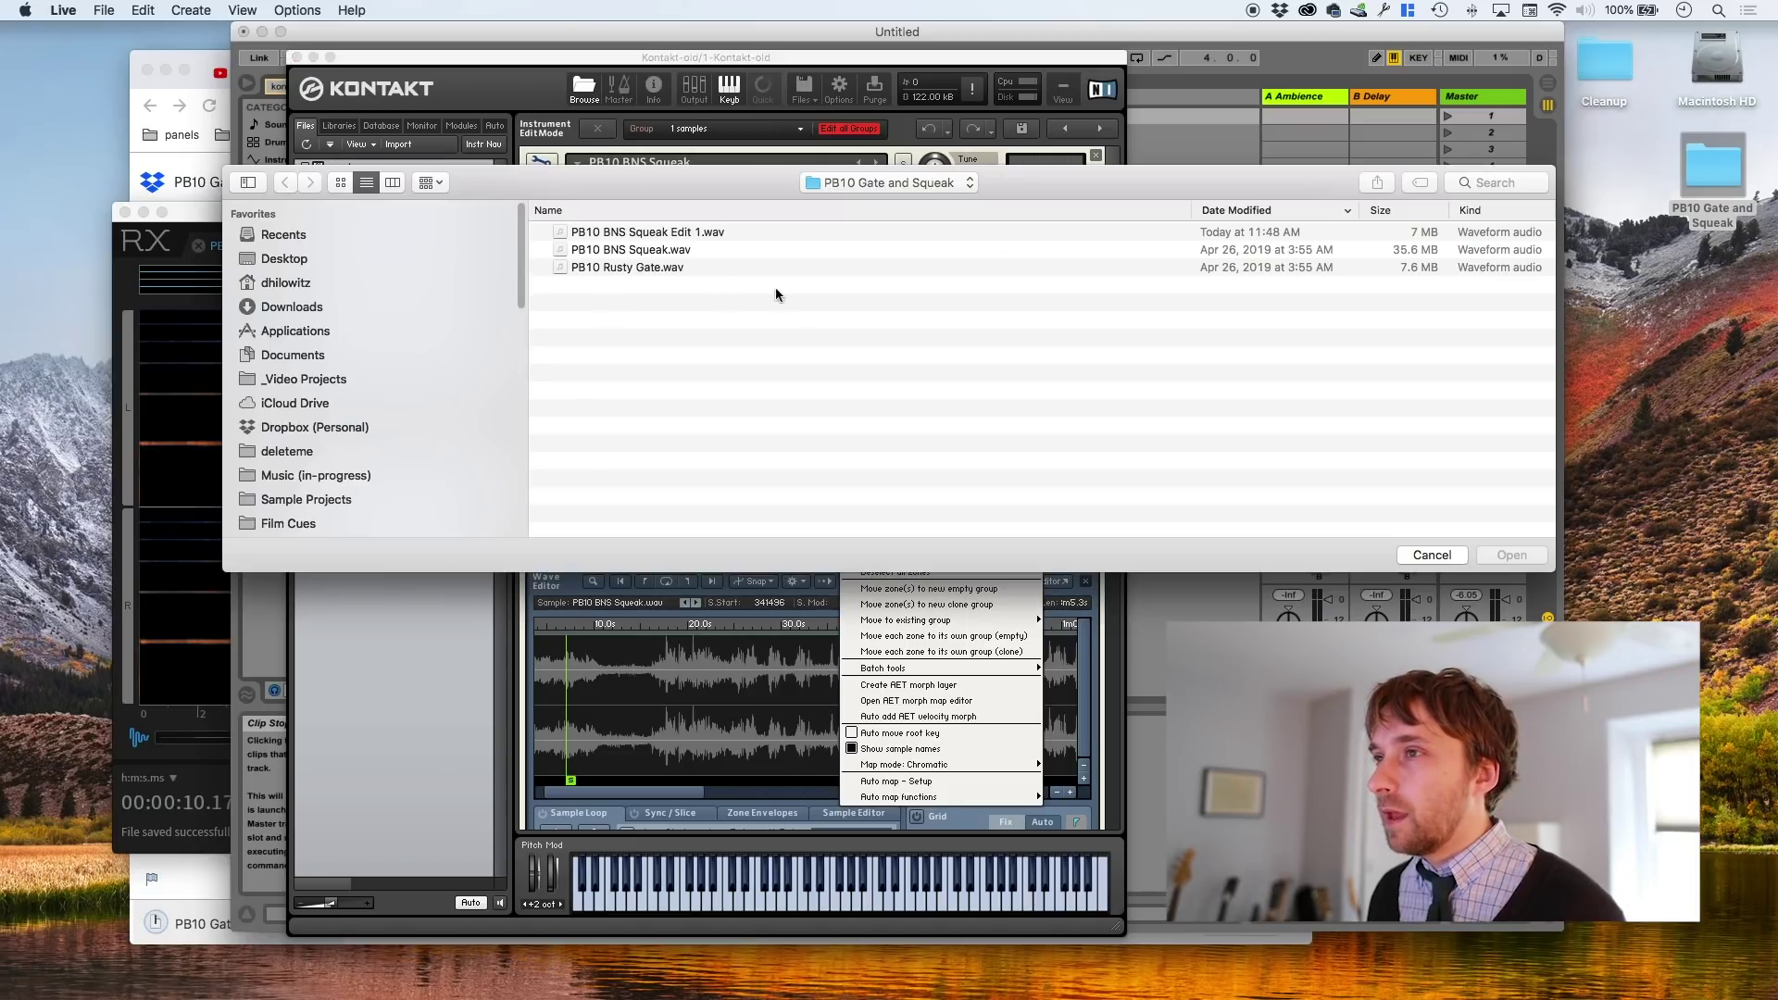
{"action": "double_click", "coordinate": [708, 233]}
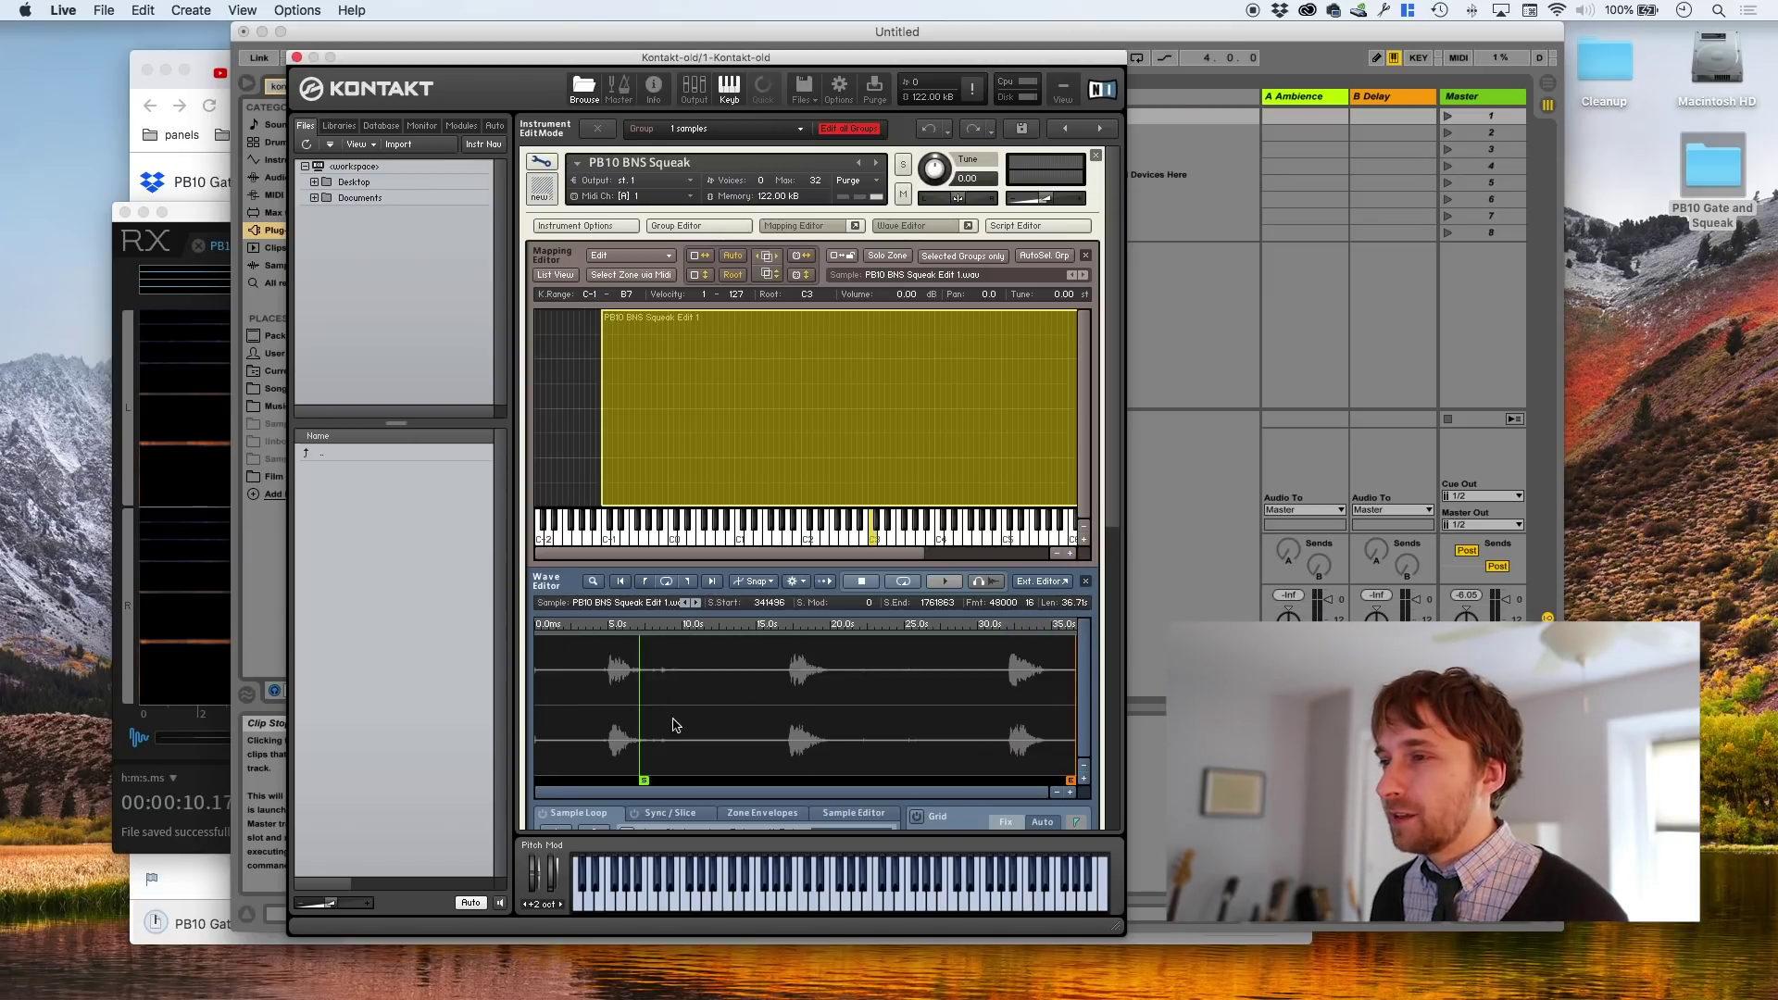
Trim the sample start to 245272 and the end to 363608 around the first squeak
{"action": "left_click_drag", "start_coordinate": [645, 780], "coordinate": [613, 775]}
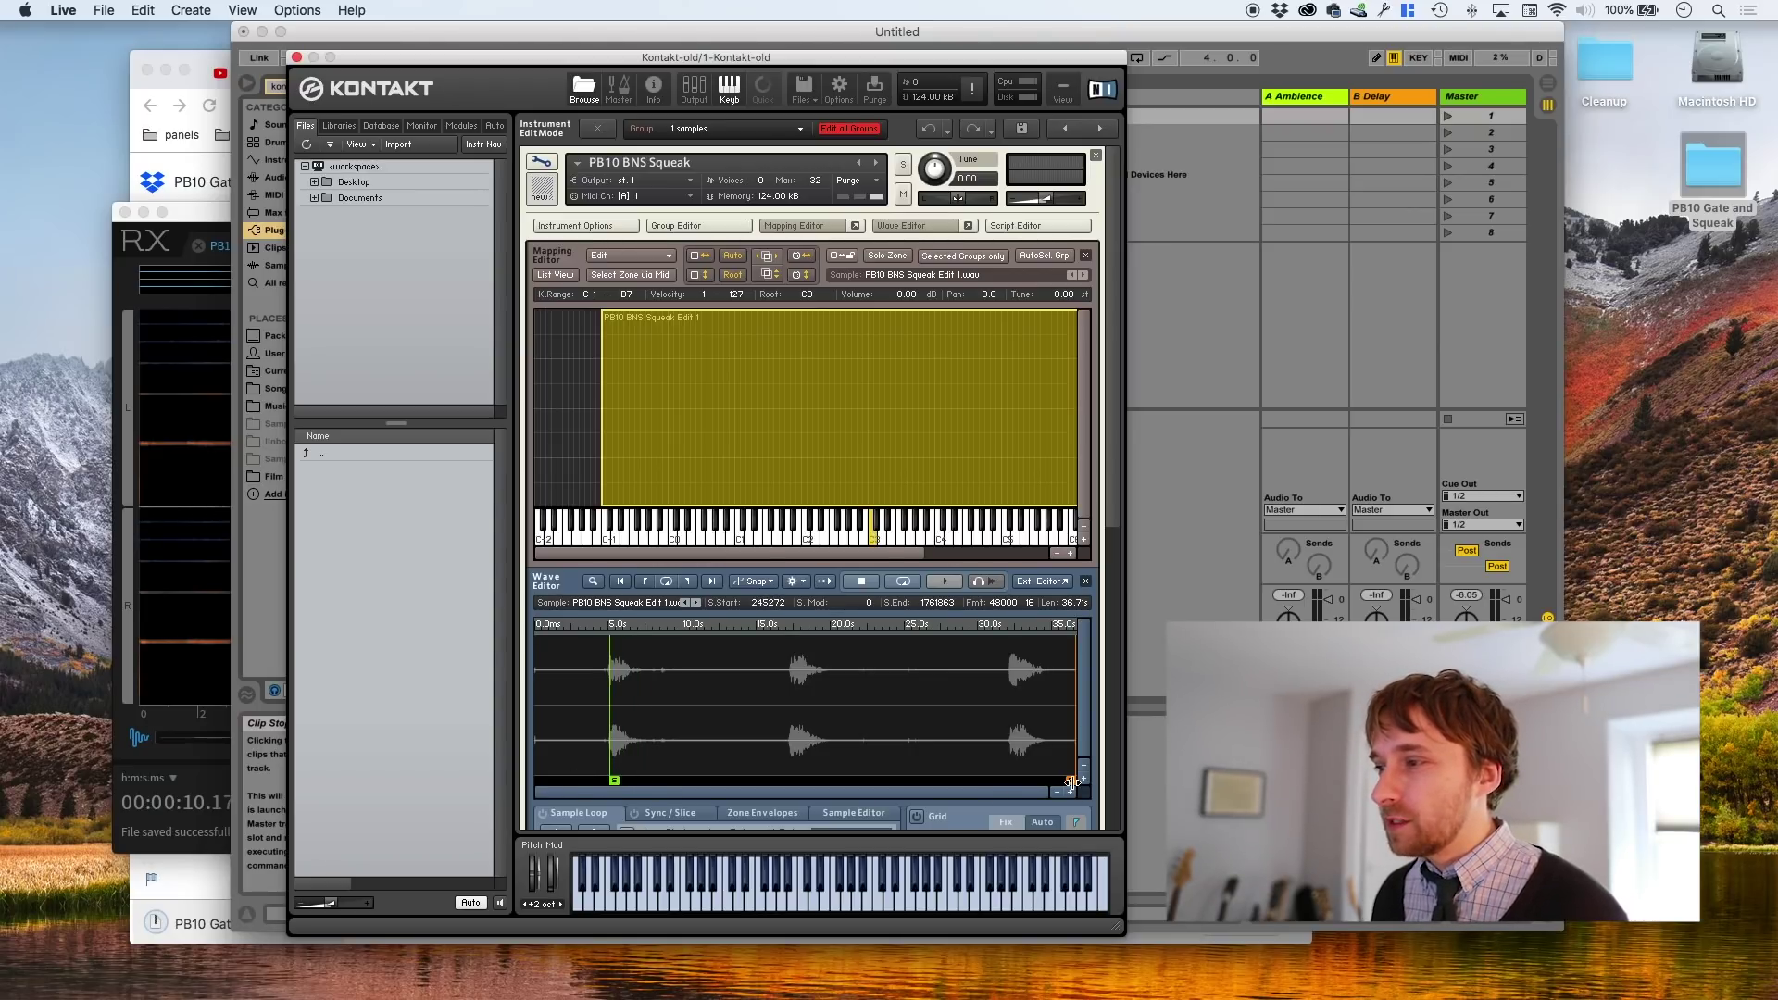
{"action": "mouse_move", "coordinate": [1071, 783]}
{"action": "left_mouse_down"}
{"action": "mouse_move", "coordinate": [652, 778]}
{"action": "mouse_move", "coordinate": [641, 761]}
{"action": "left_mouse_up"}
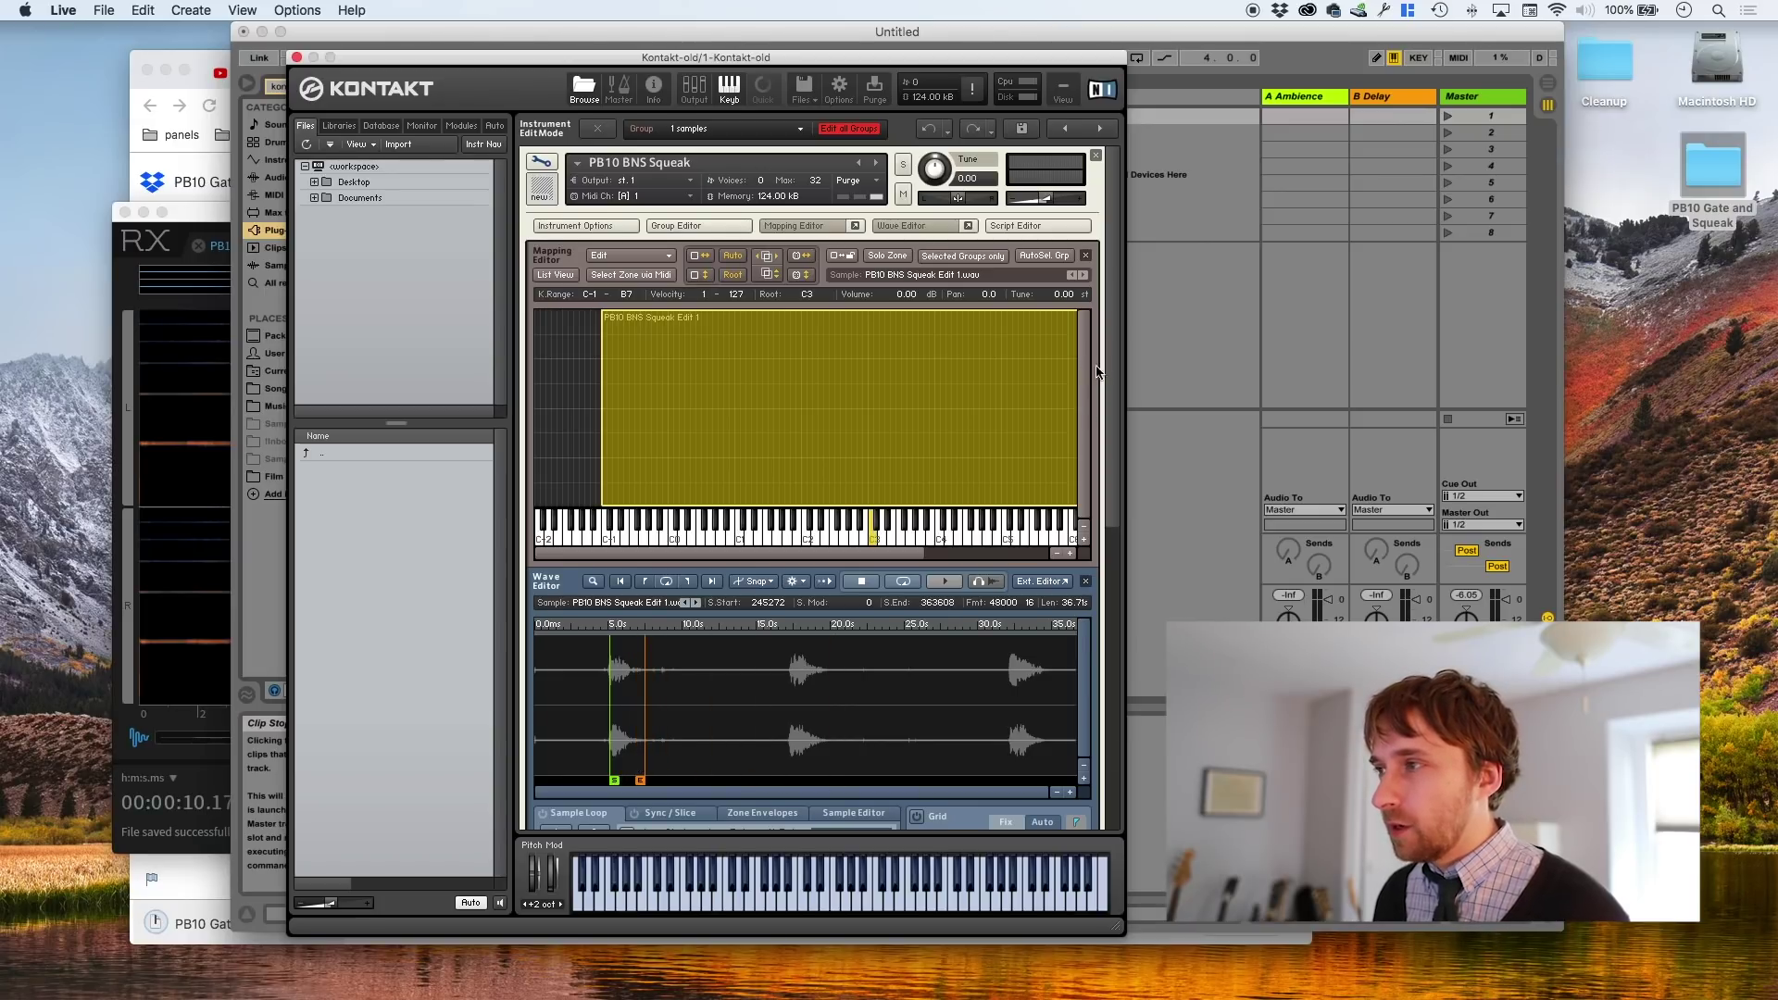
{"action": "scroll", "coordinate": [1097, 371], "scroll_direction": "down", "scroll_amount": 3}
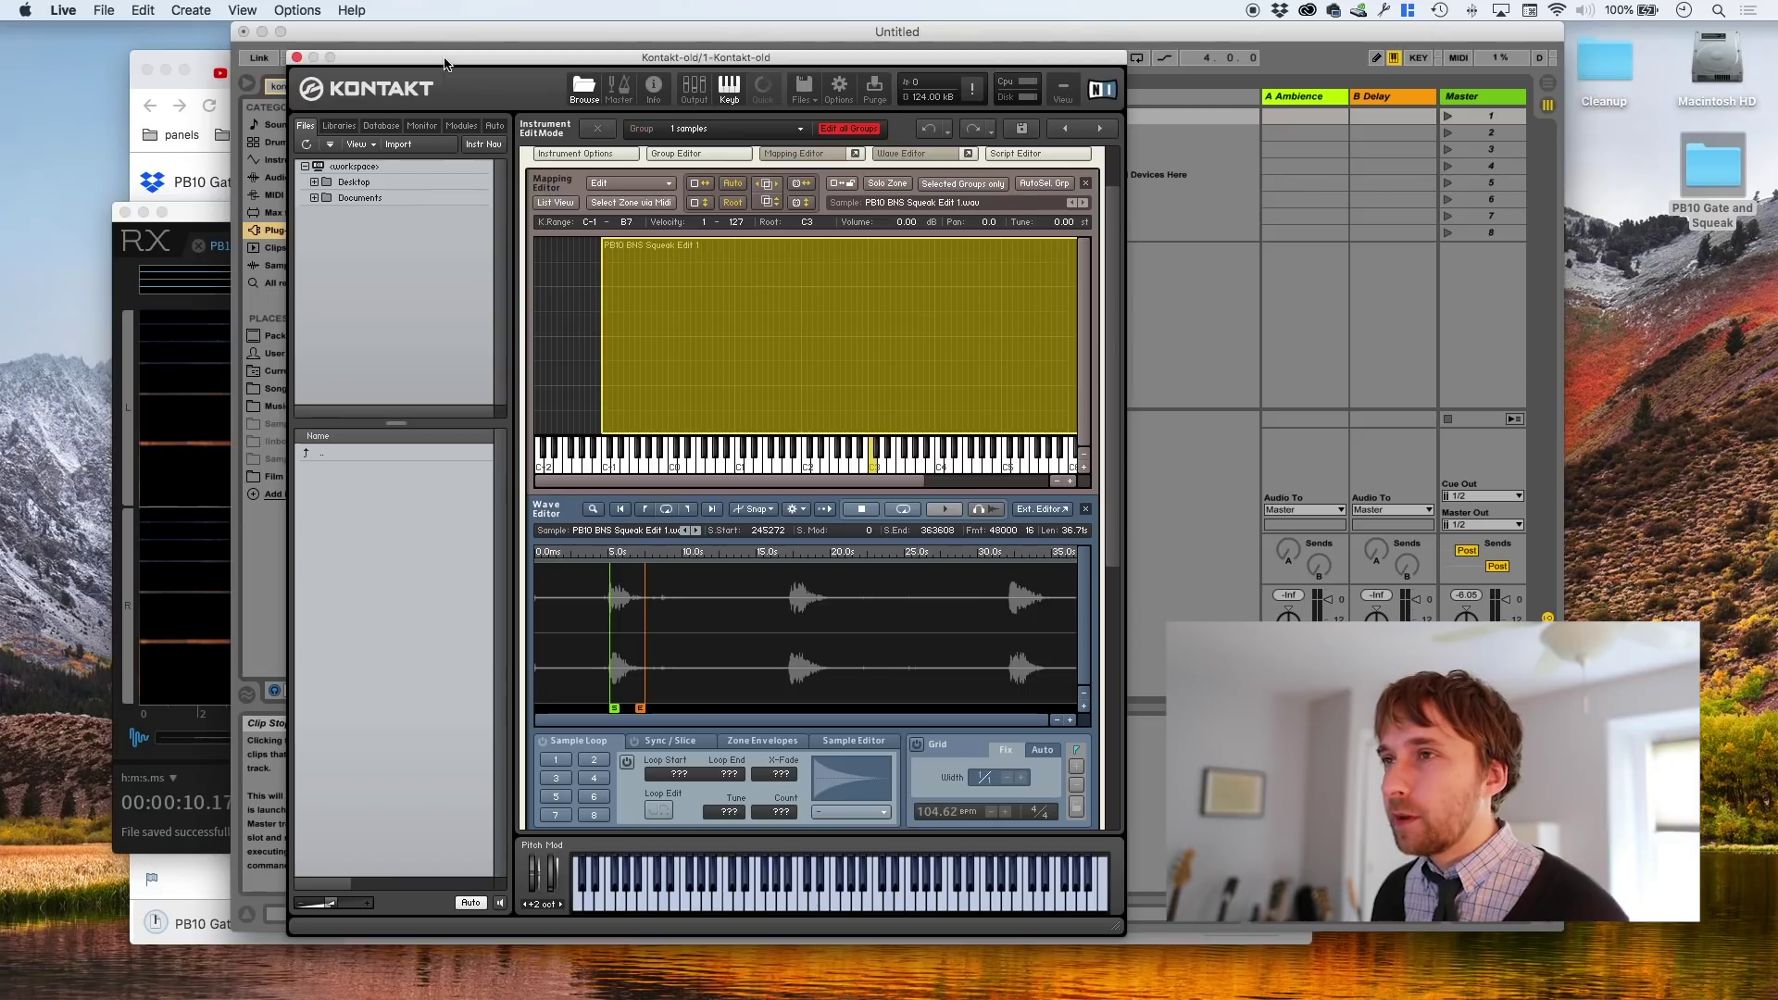
Load the GTune plug-in on the Kontakt-old track and place it at the top right
{"action": "left_click_drag", "start_coordinate": [413, 37], "coordinate": [188, 42]}
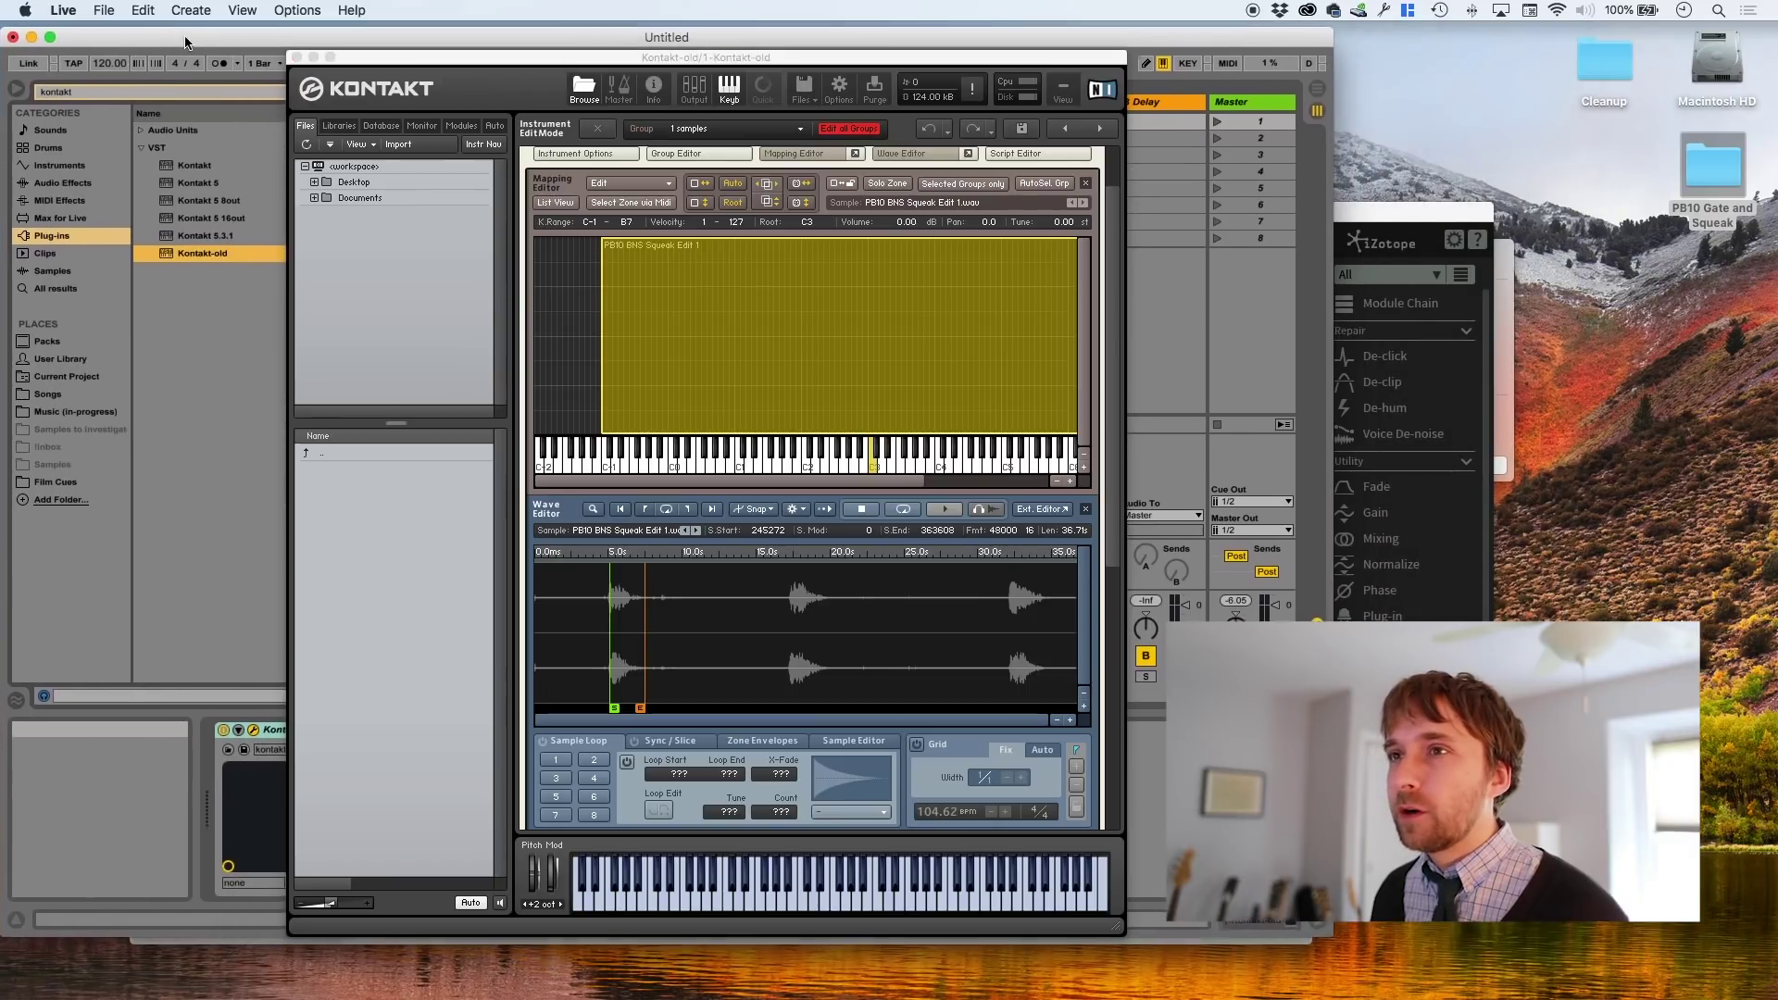
{"action": "left_click", "coordinate": [50, 165]}
{"action": "left_click", "coordinate": [81, 92]}
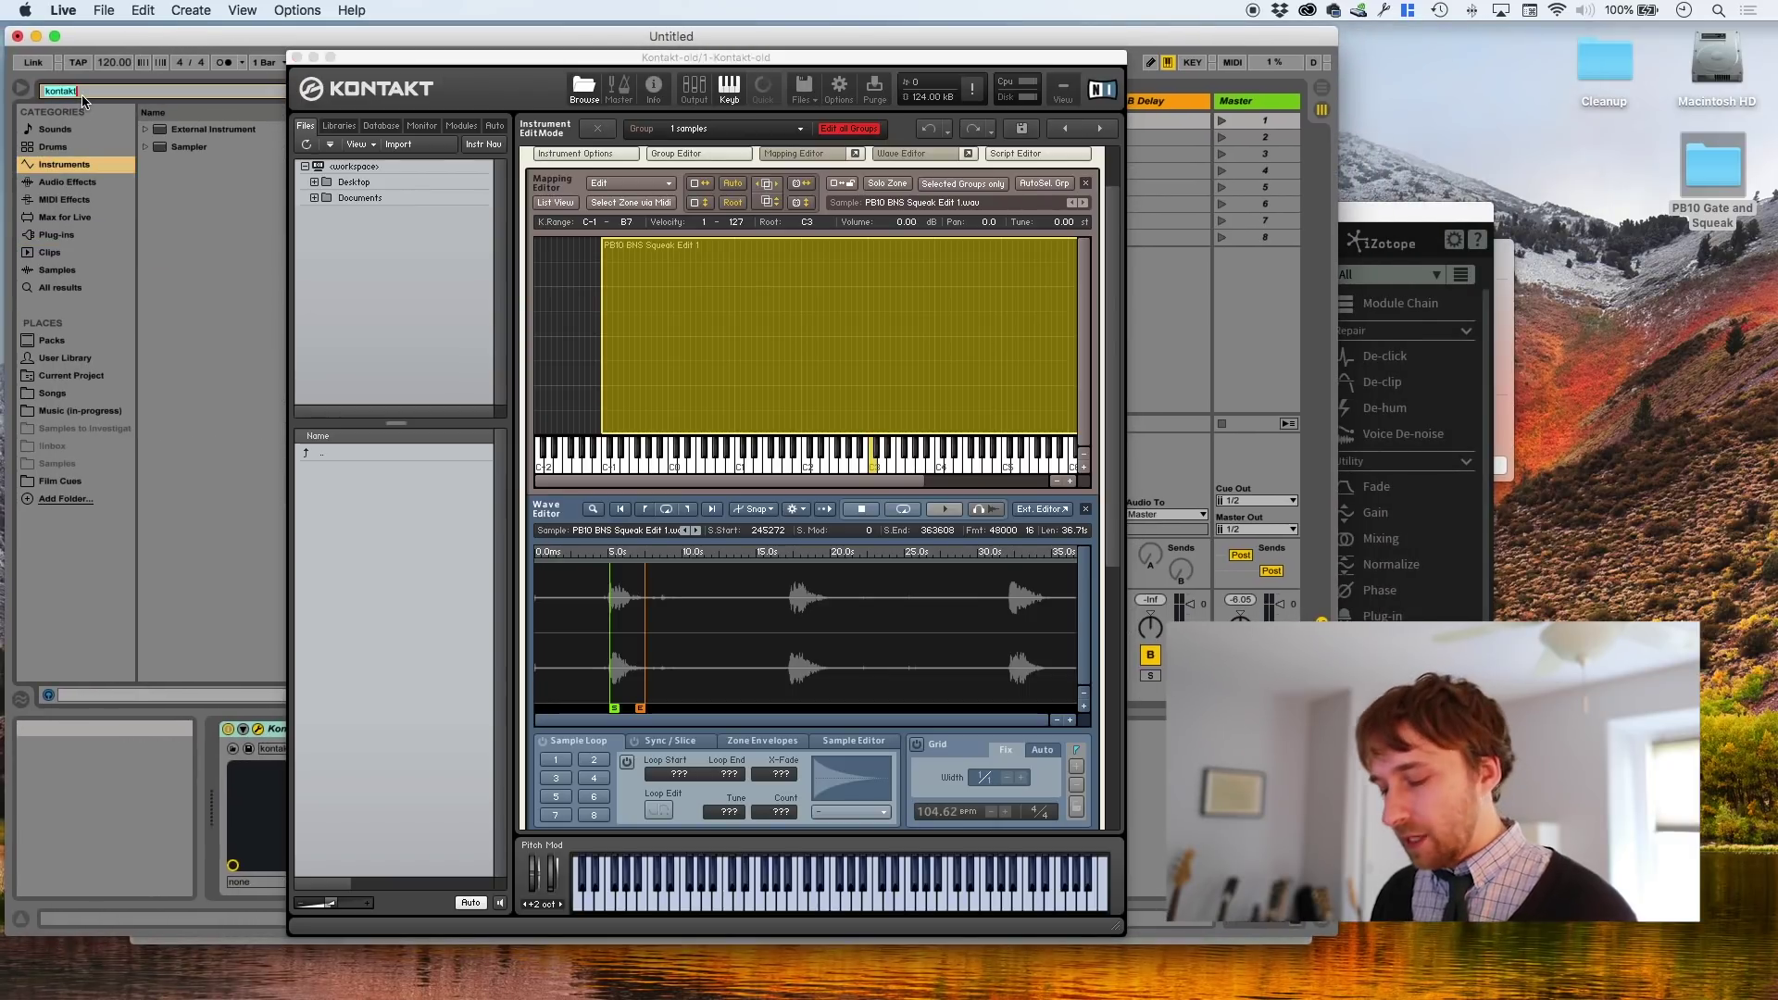
{"action": "type", "text": "gtune"}
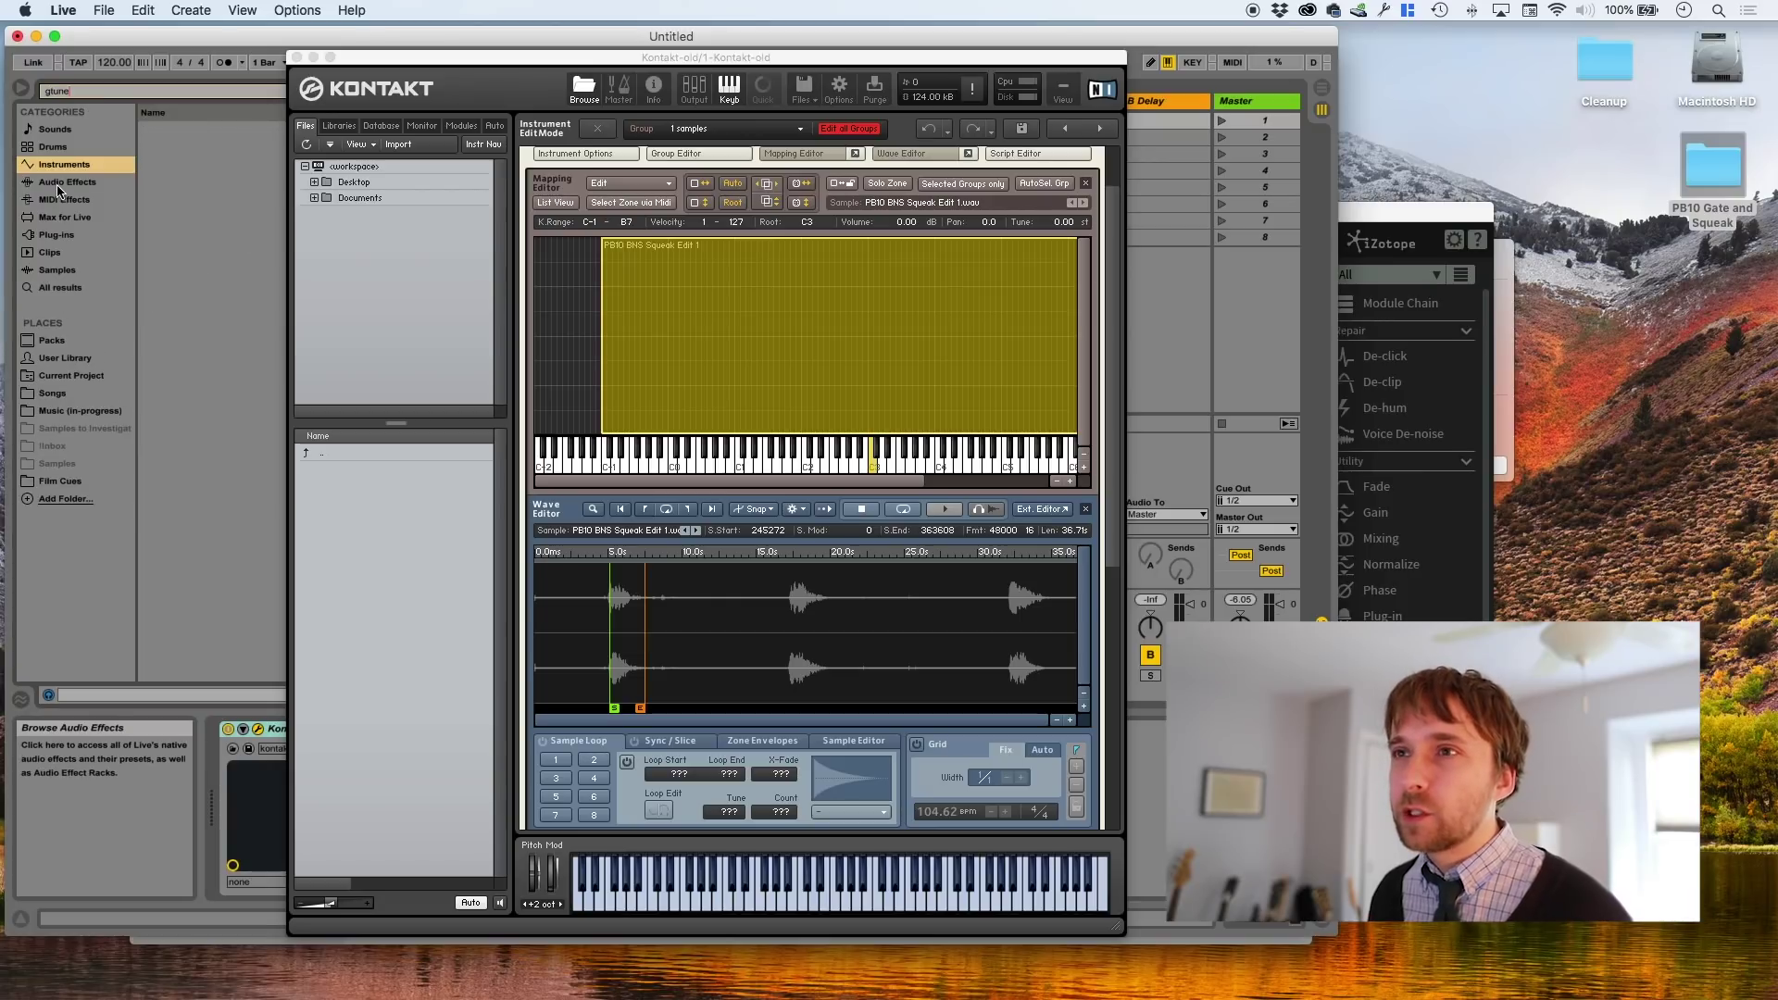
{"action": "left_click", "coordinate": [58, 184]}
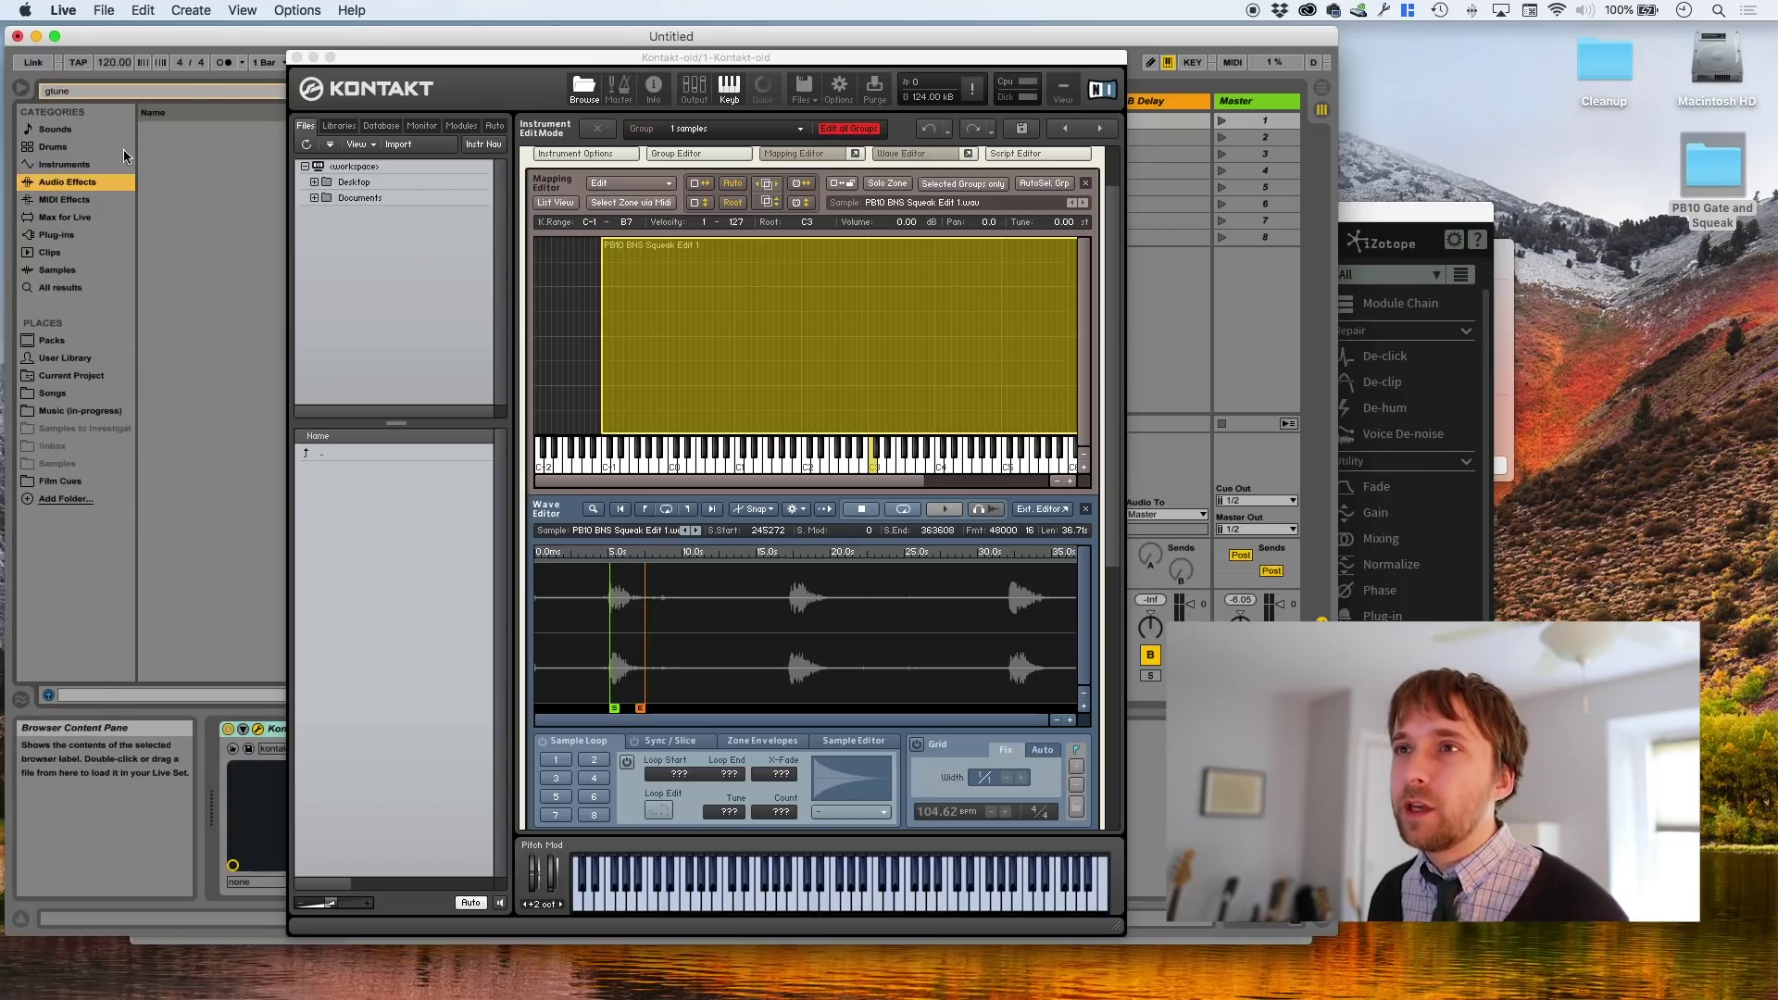
{"action": "left_click", "coordinate": [57, 236]}
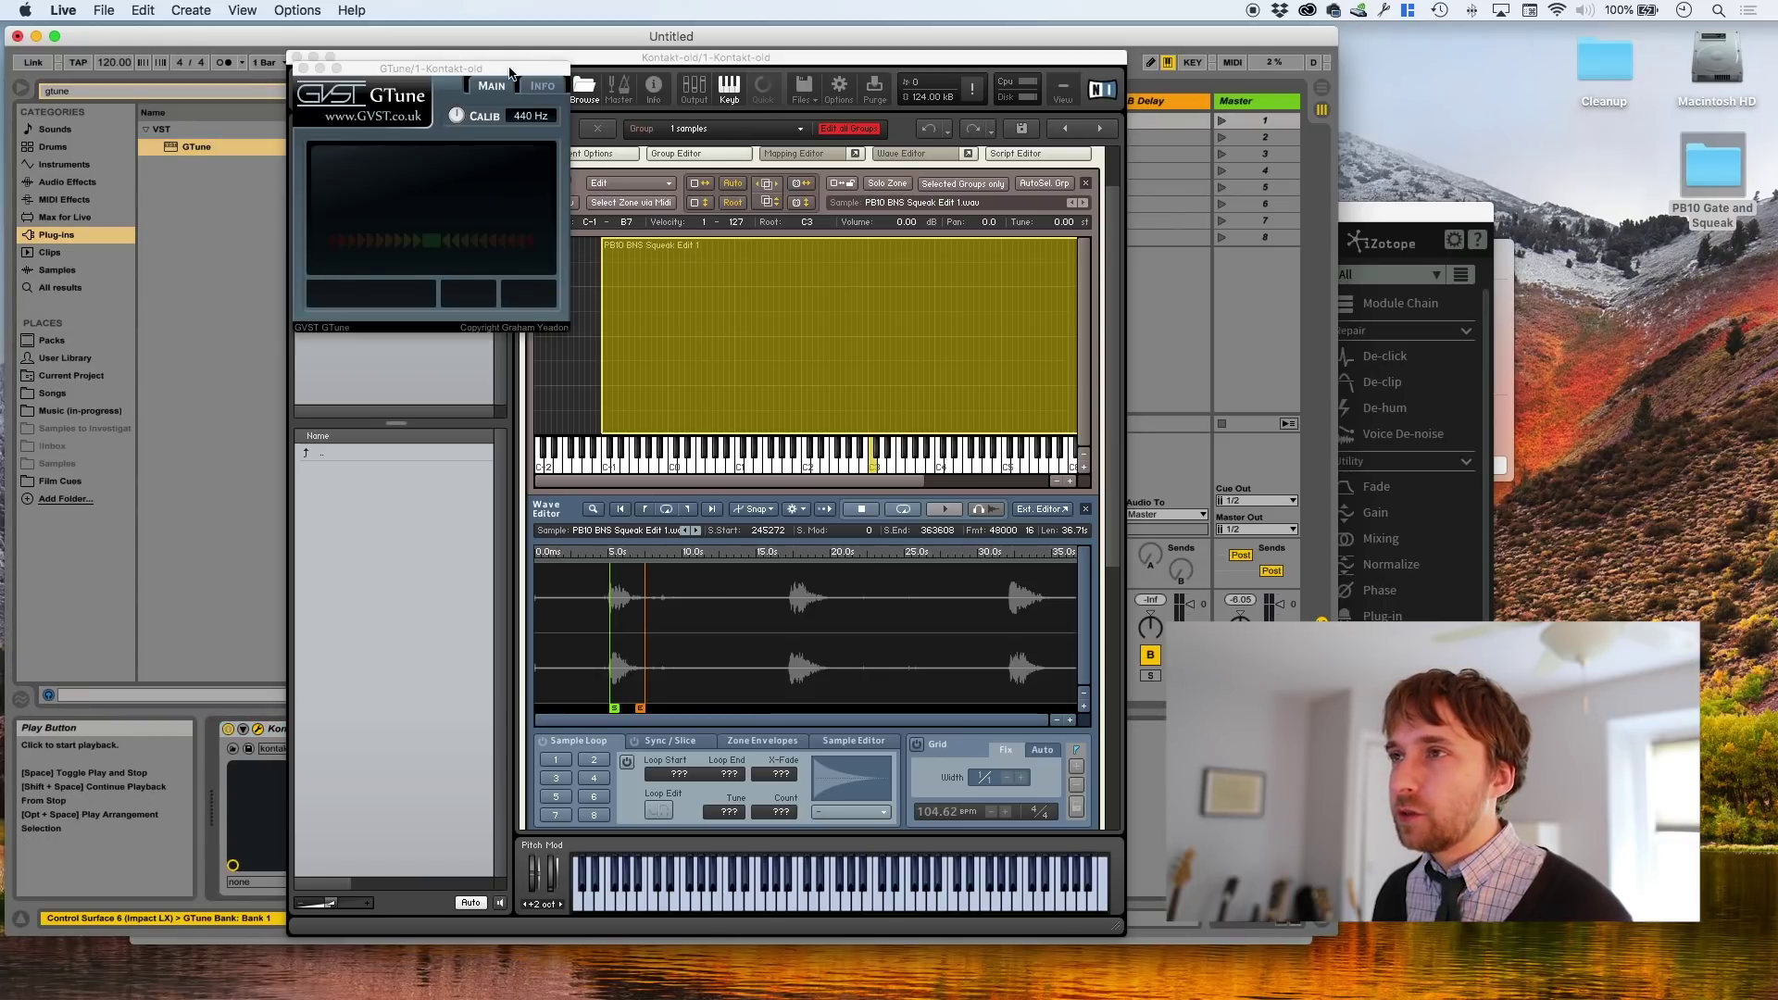
{"action": "left_click_drag", "start_coordinate": [515, 70], "coordinate": [1548, 50]}
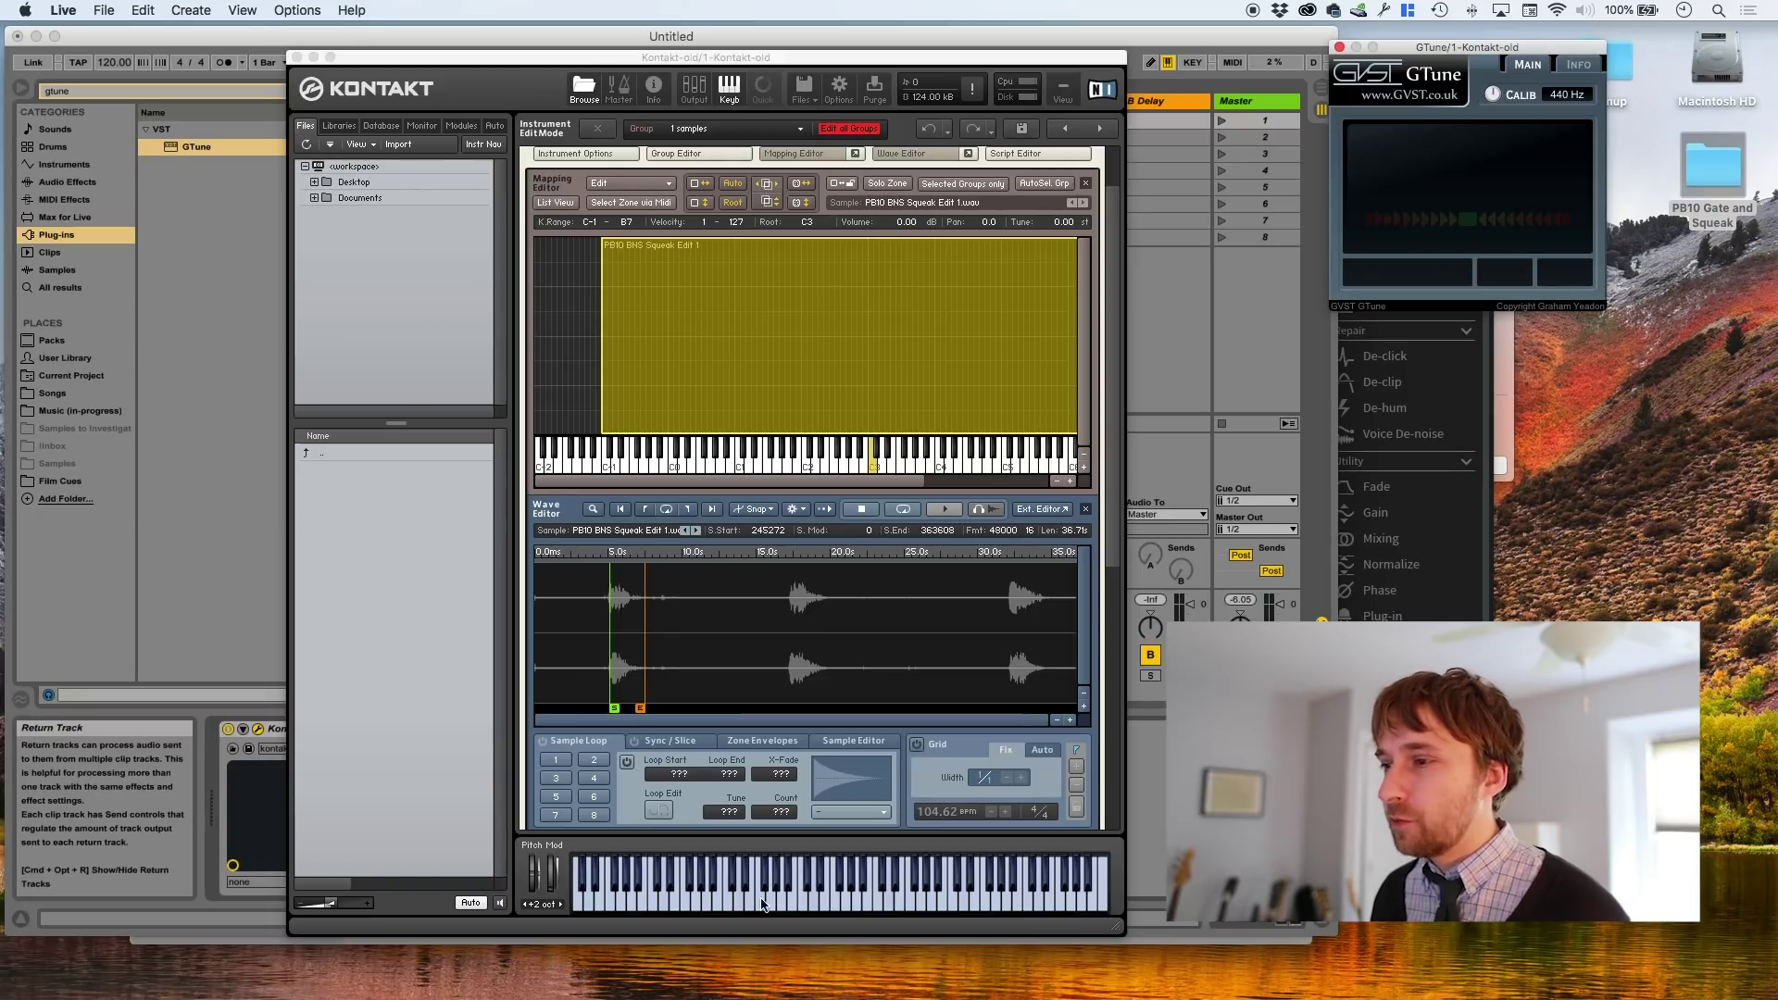
Play a note to read the pitch, trim the sample end to 354587, and return to iZotope RX 6
{"action": "left_click", "coordinate": [804, 912]}
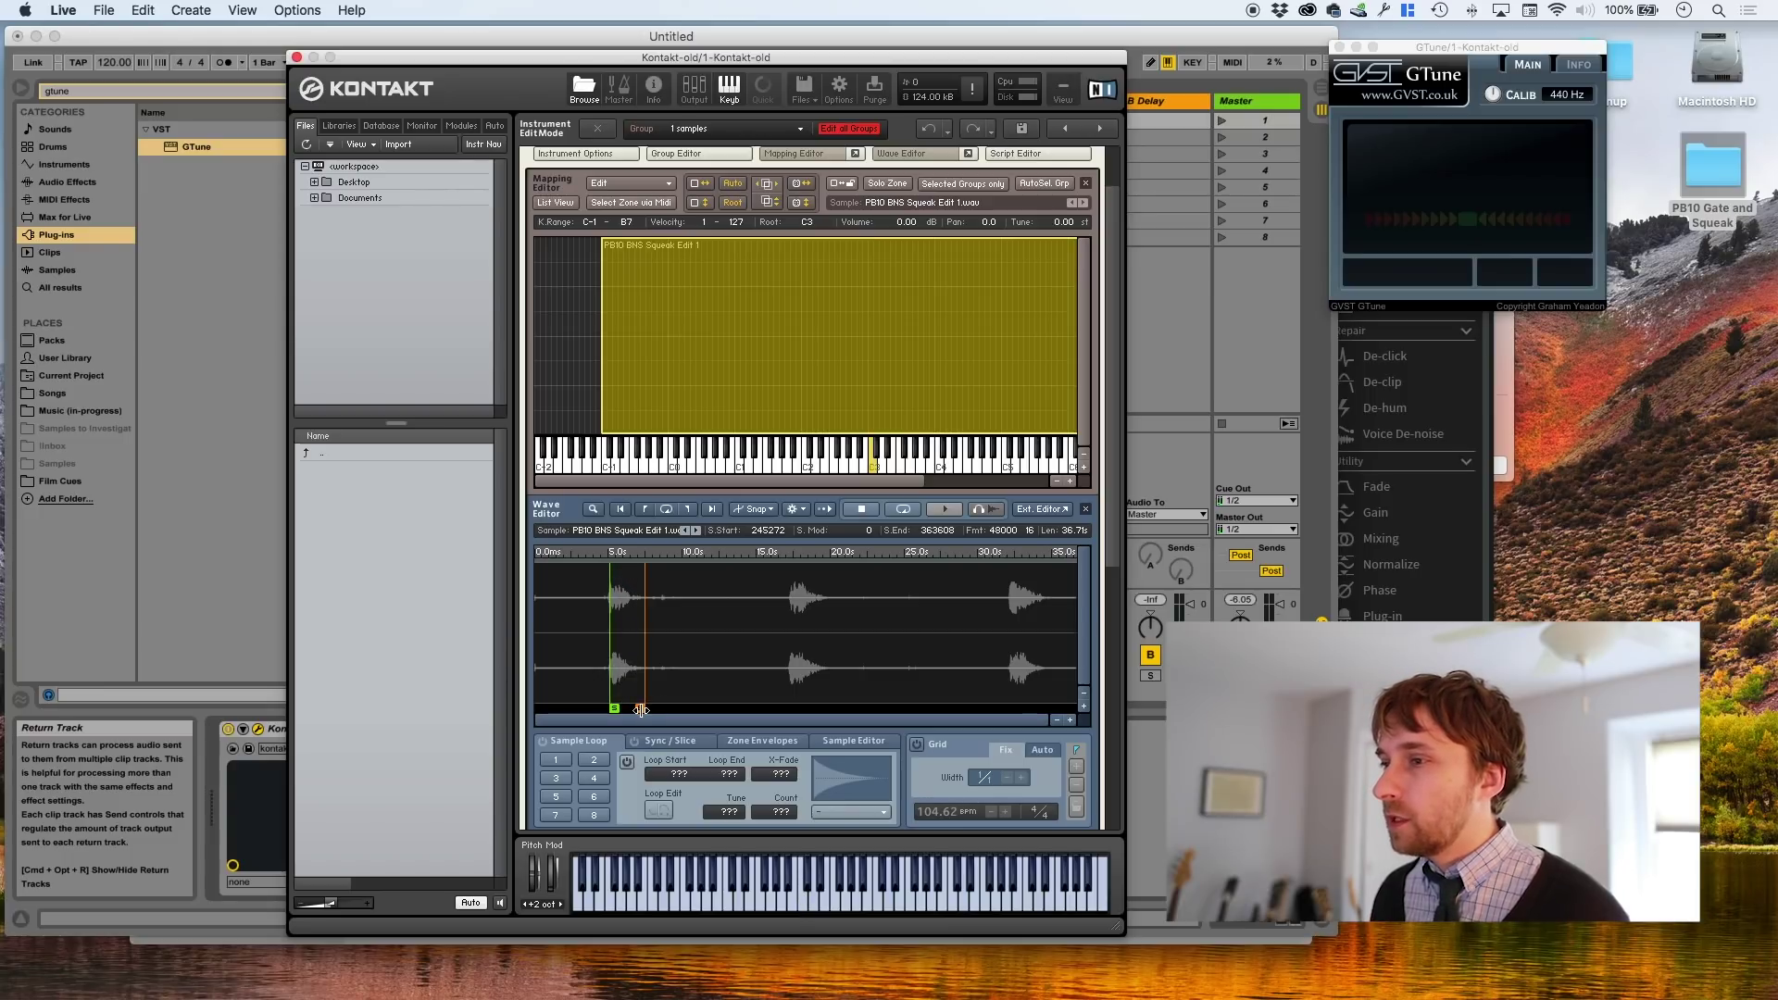
{"action": "left_click_drag", "start_coordinate": [641, 710], "coordinate": [638, 710]}
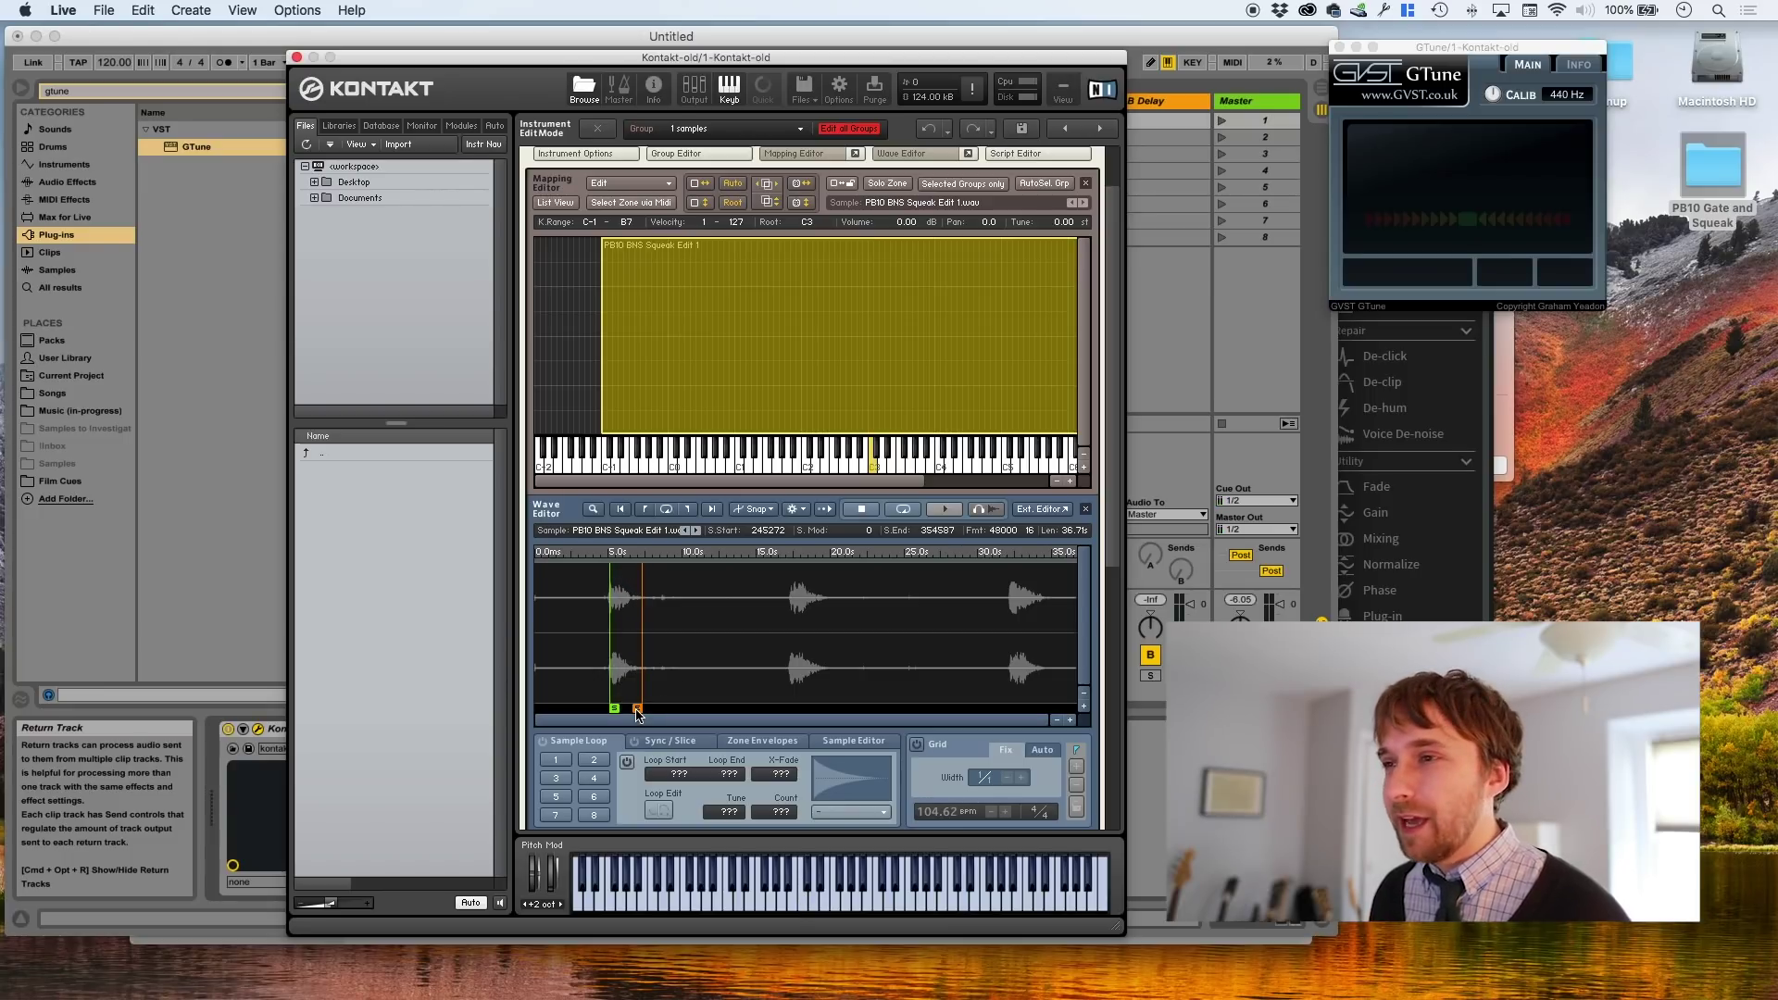
{"action": "key", "text": "super+Tab"}
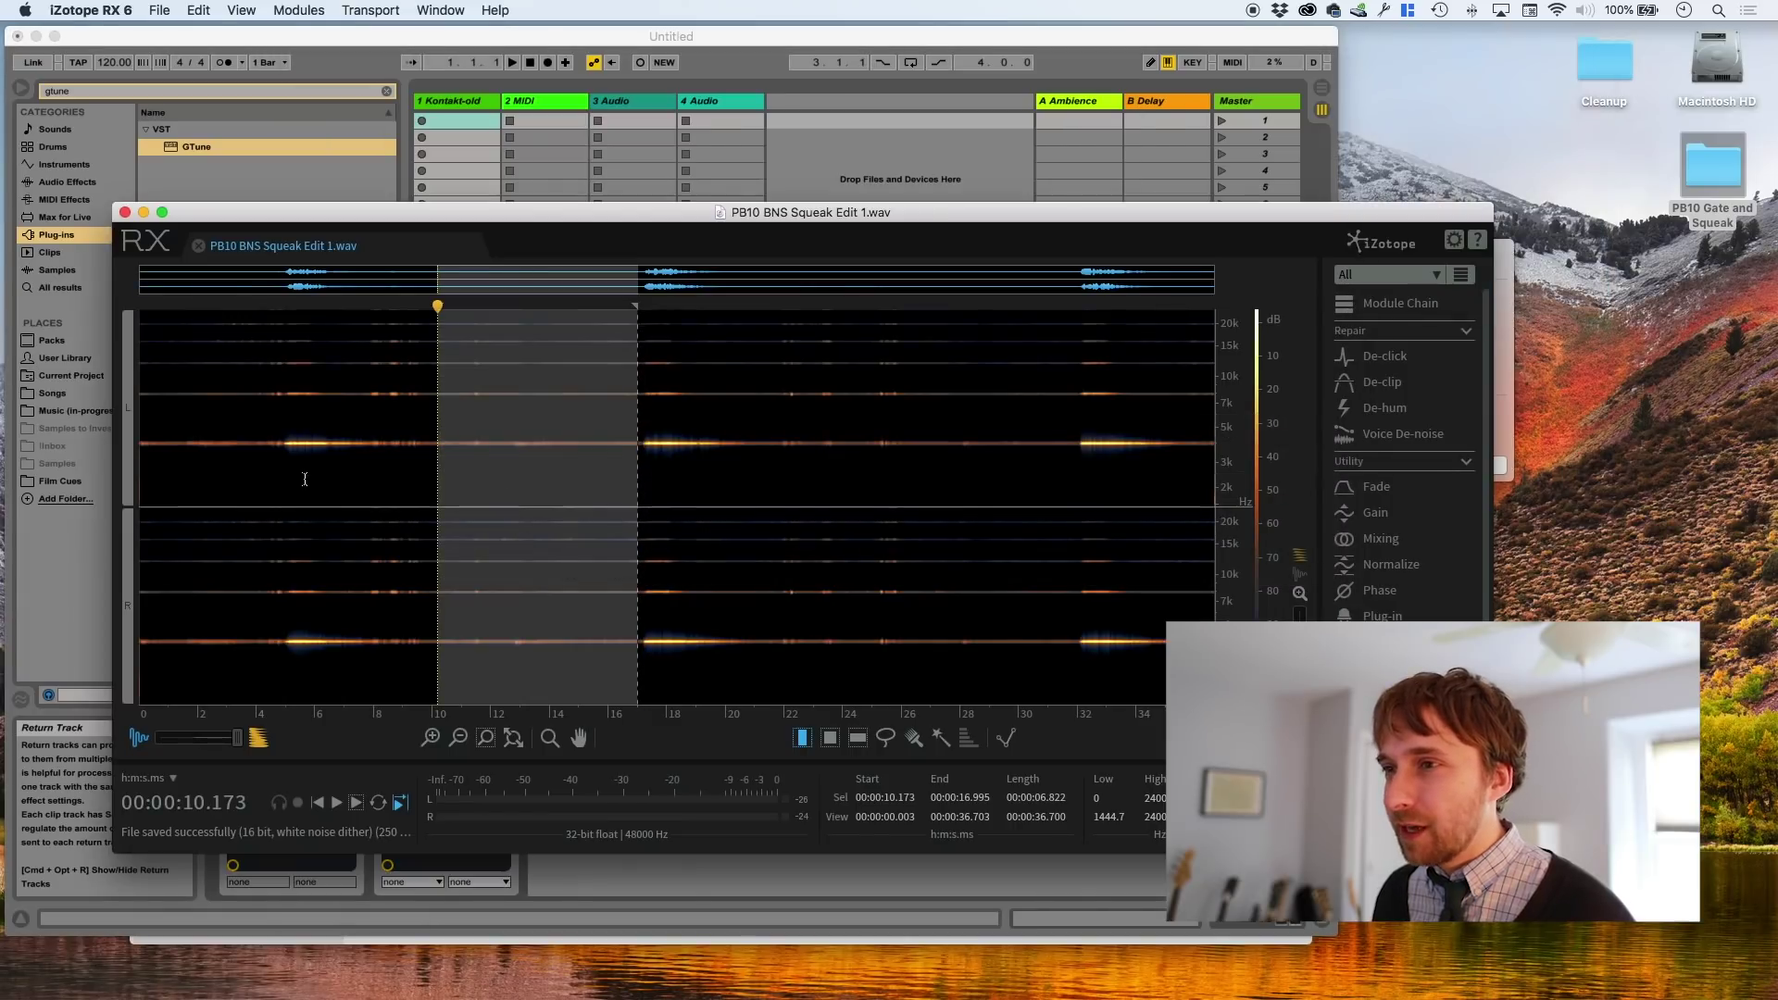
Zoom in on the first squeak and select its 3899.6–4006 Hz tone band
{"action": "left_click", "coordinate": [288, 474]}
{"action": "left_click", "coordinate": [286, 478]}
{"action": "key", "text": "super+Up"}
{"action": "key", "text": "super+Up"}
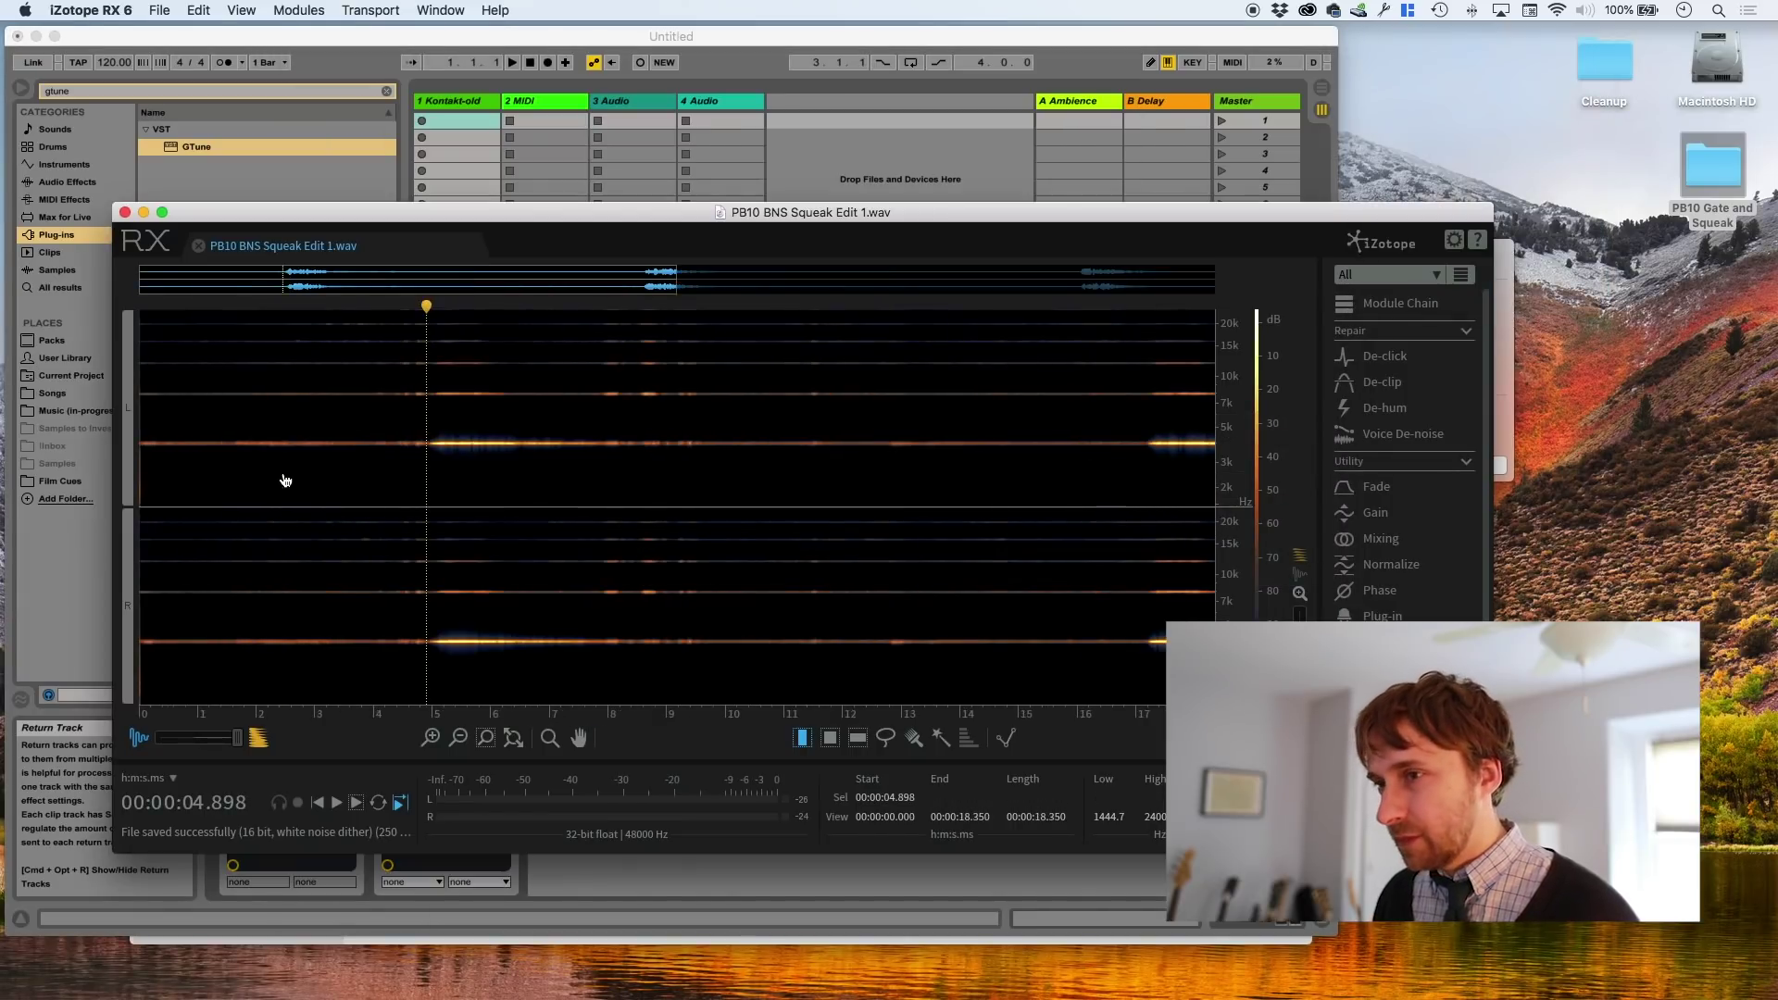
{"action": "key", "text": "super+Up"}
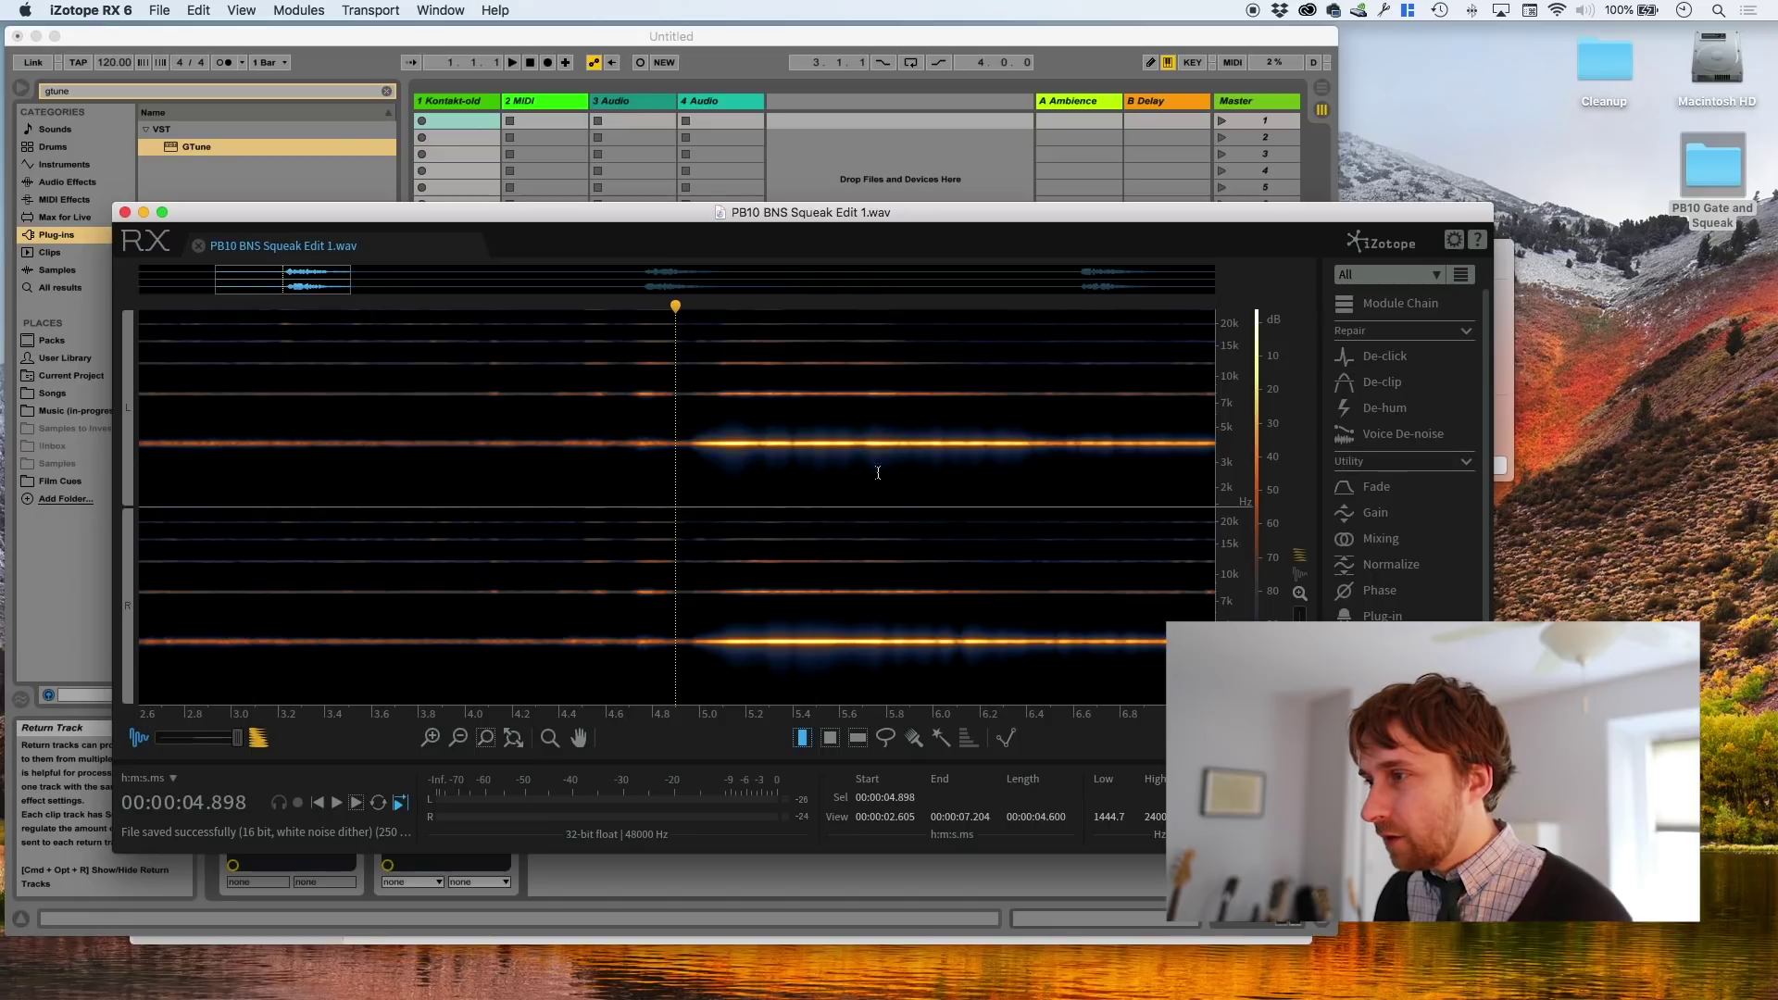
{"action": "left_click", "coordinate": [857, 738]}
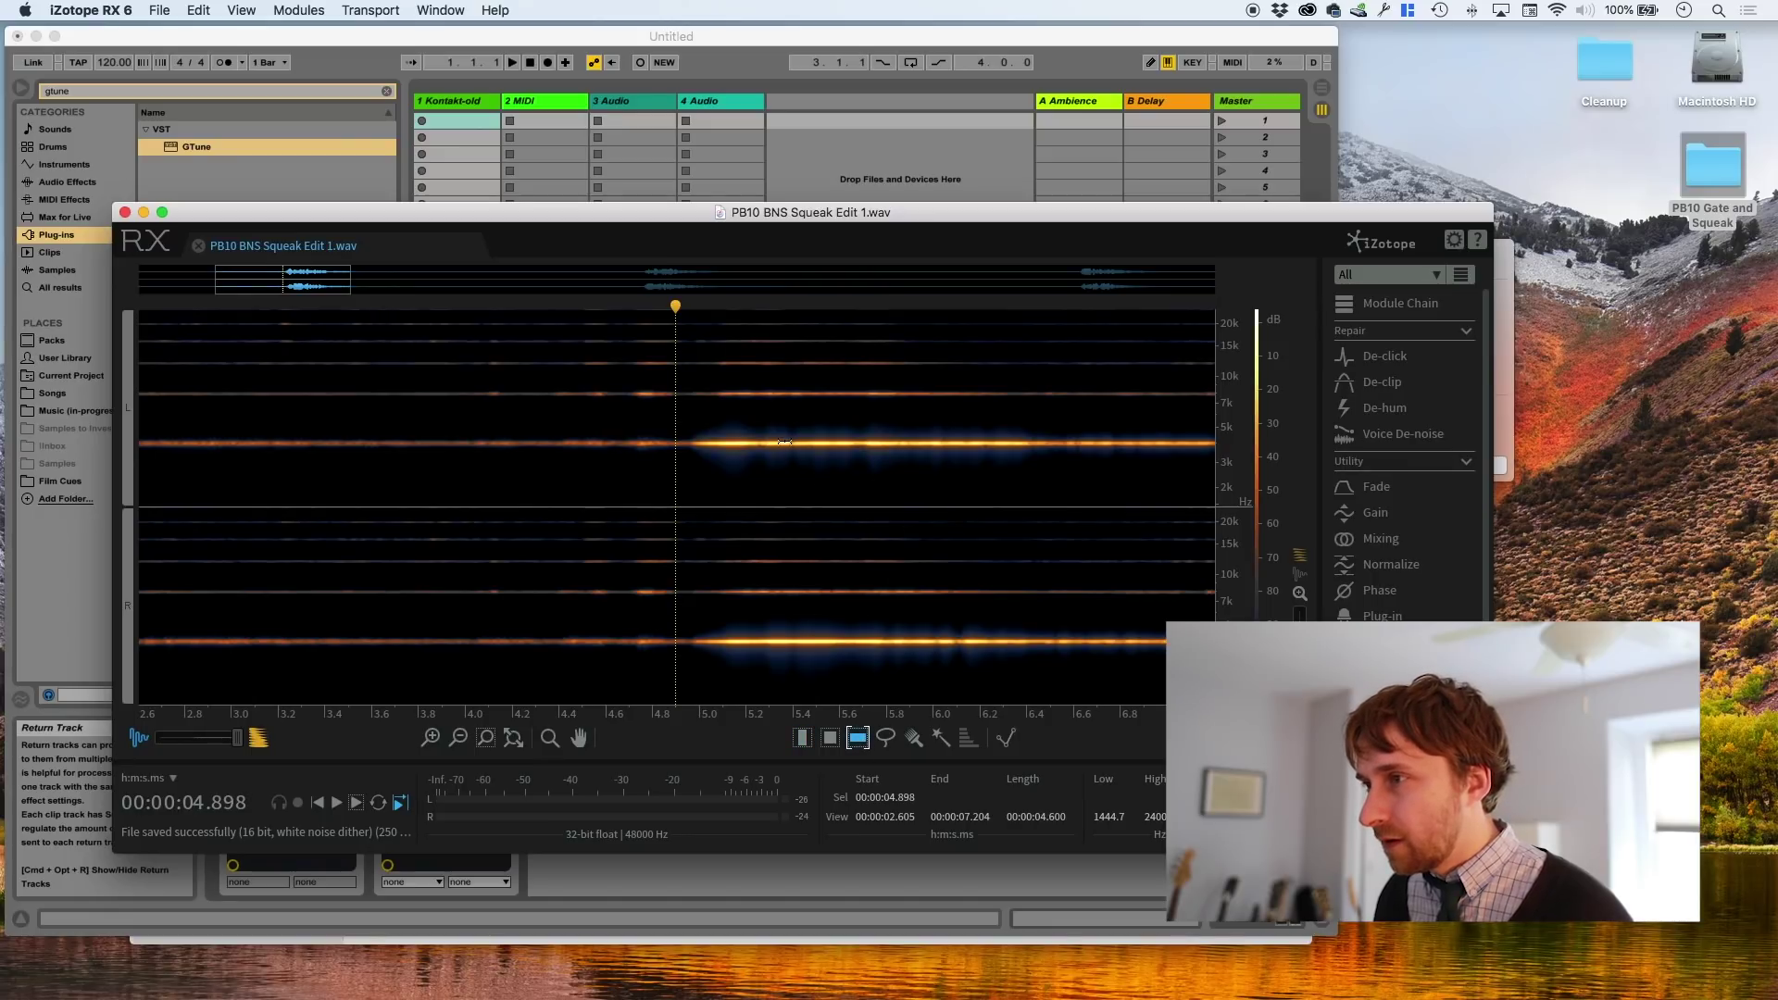
{"action": "left_click_drag", "start_coordinate": [784, 441], "coordinate": [792, 444]}
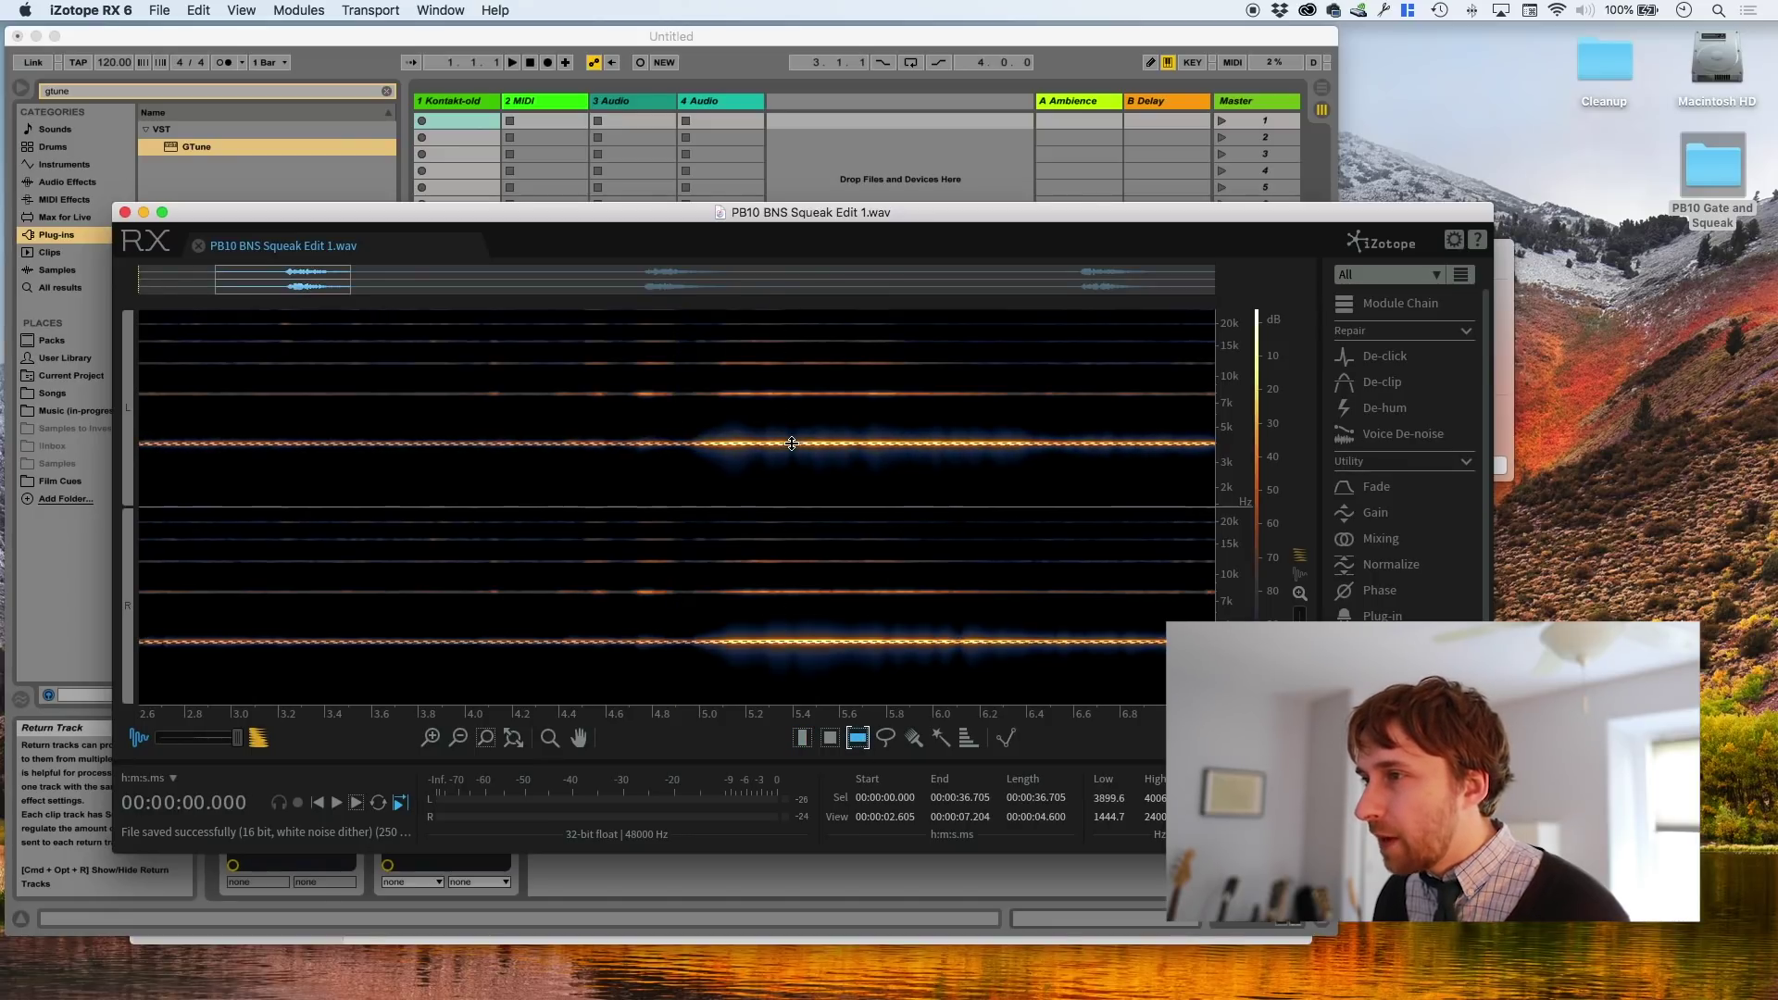
Switch to Chrome and open a new tab
{"action": "key", "text": "super+Tab"}
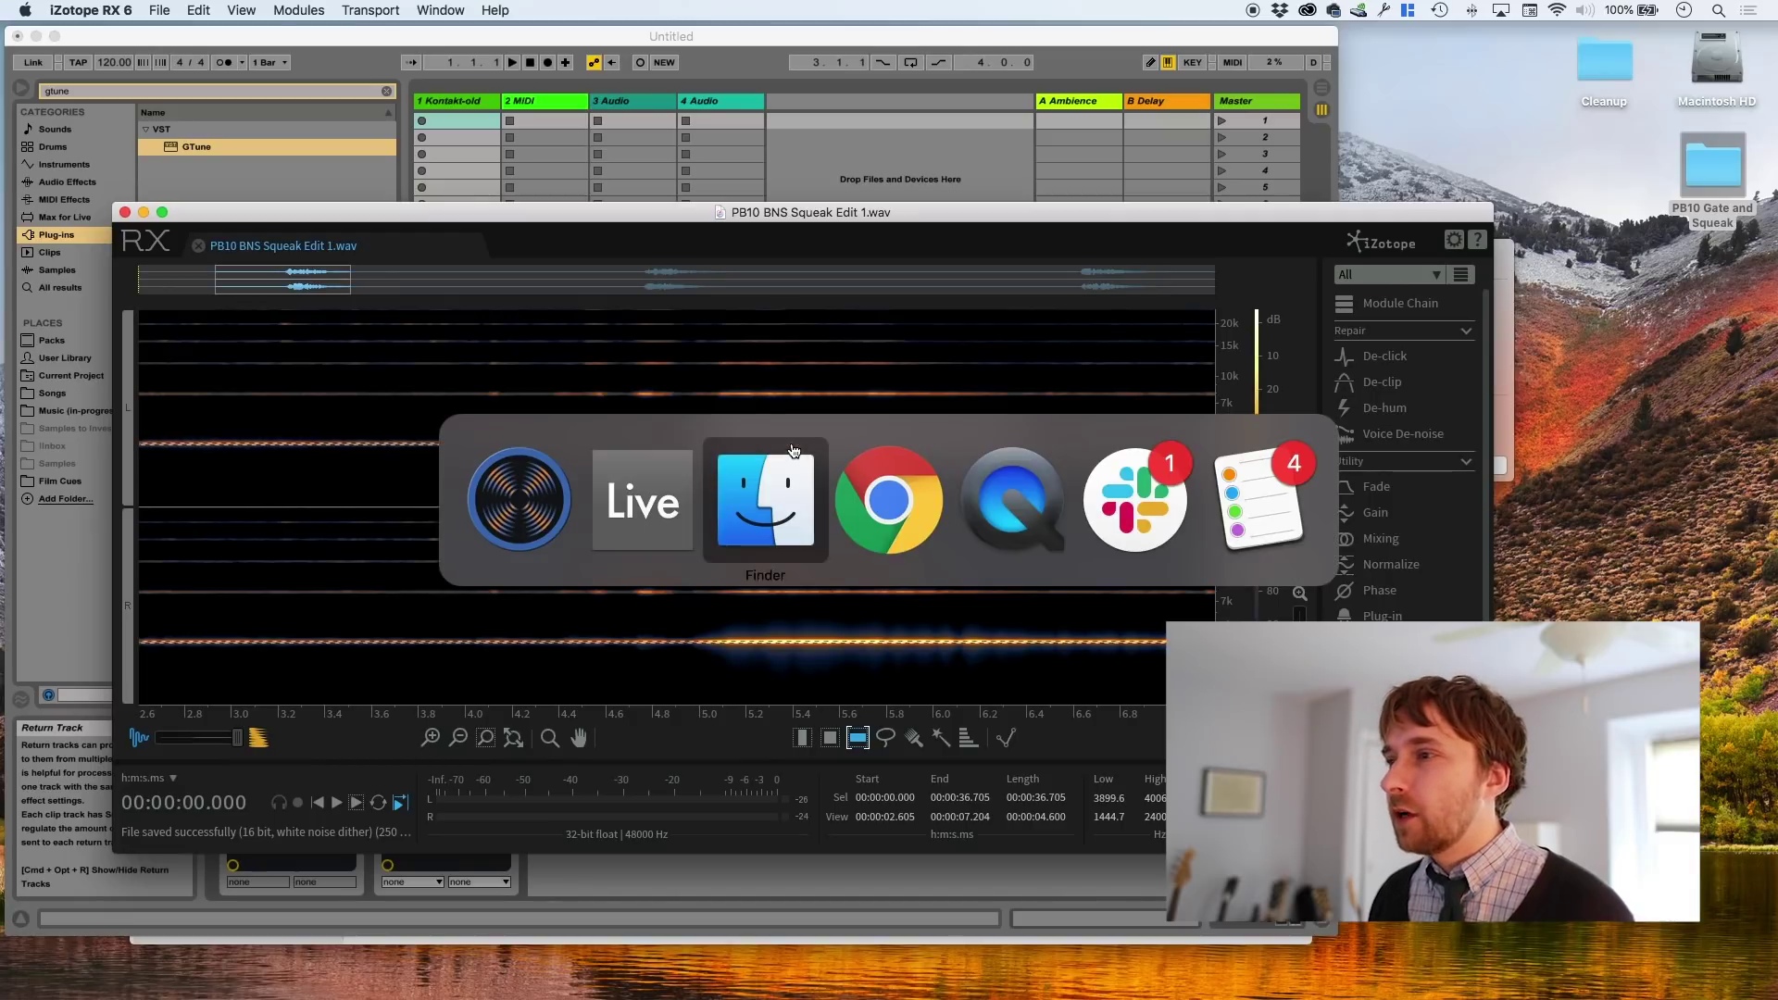
{"action": "key", "text": "super+Tab"}
{"action": "key", "text": "super+t"}
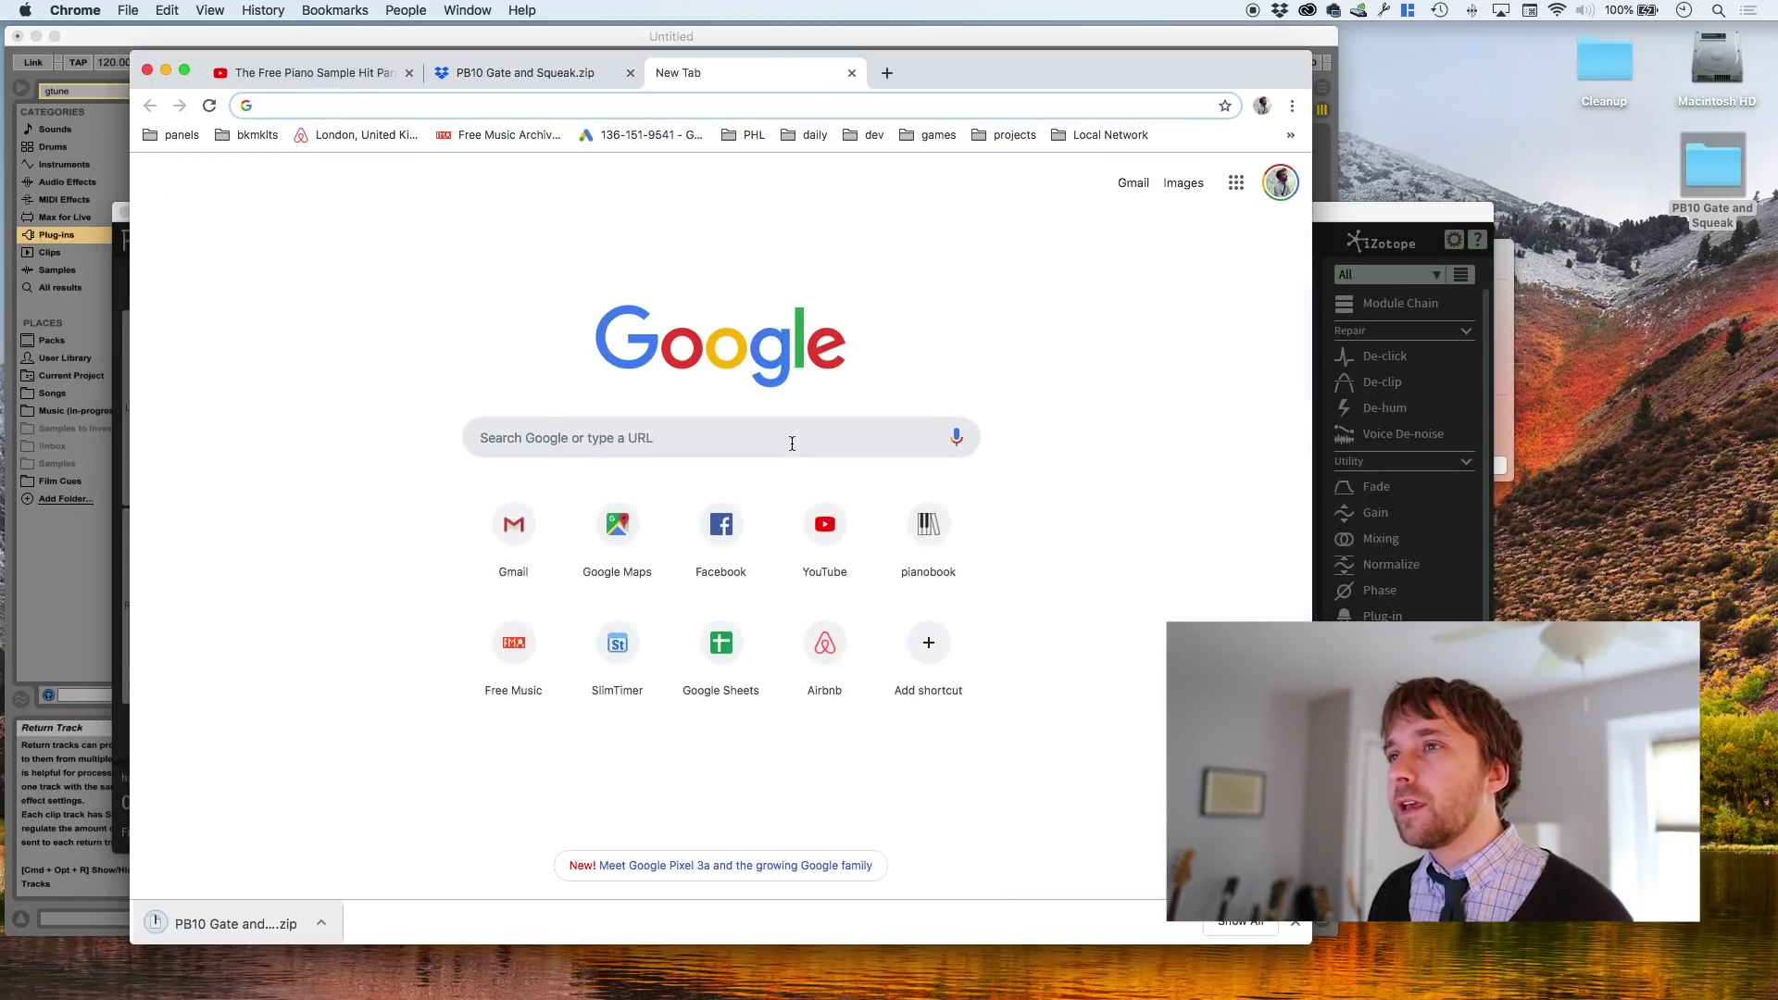
Open the MIDI Notes sheet and read the frequencies of C7 (4186.01 Hz) and B6 (3951.07 Hz)
{"action": "type", "text": "midi n"}
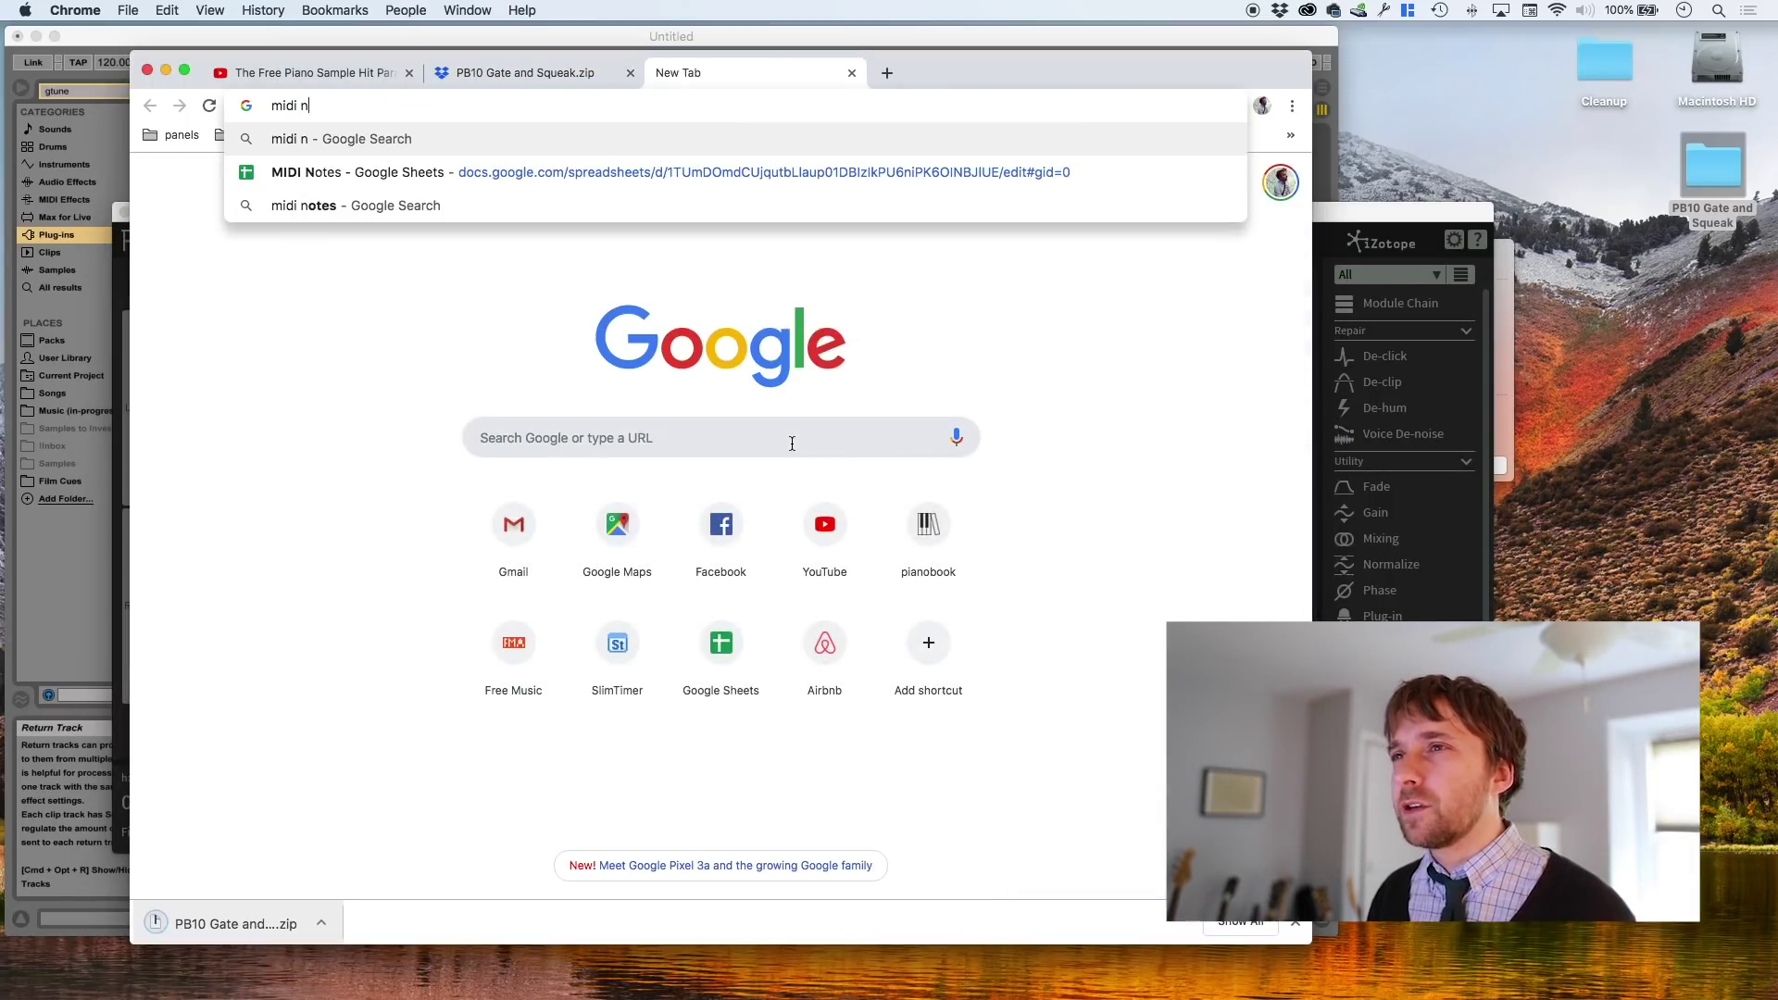
{"action": "key", "text": "Down"}
{"action": "key", "text": "Return"}
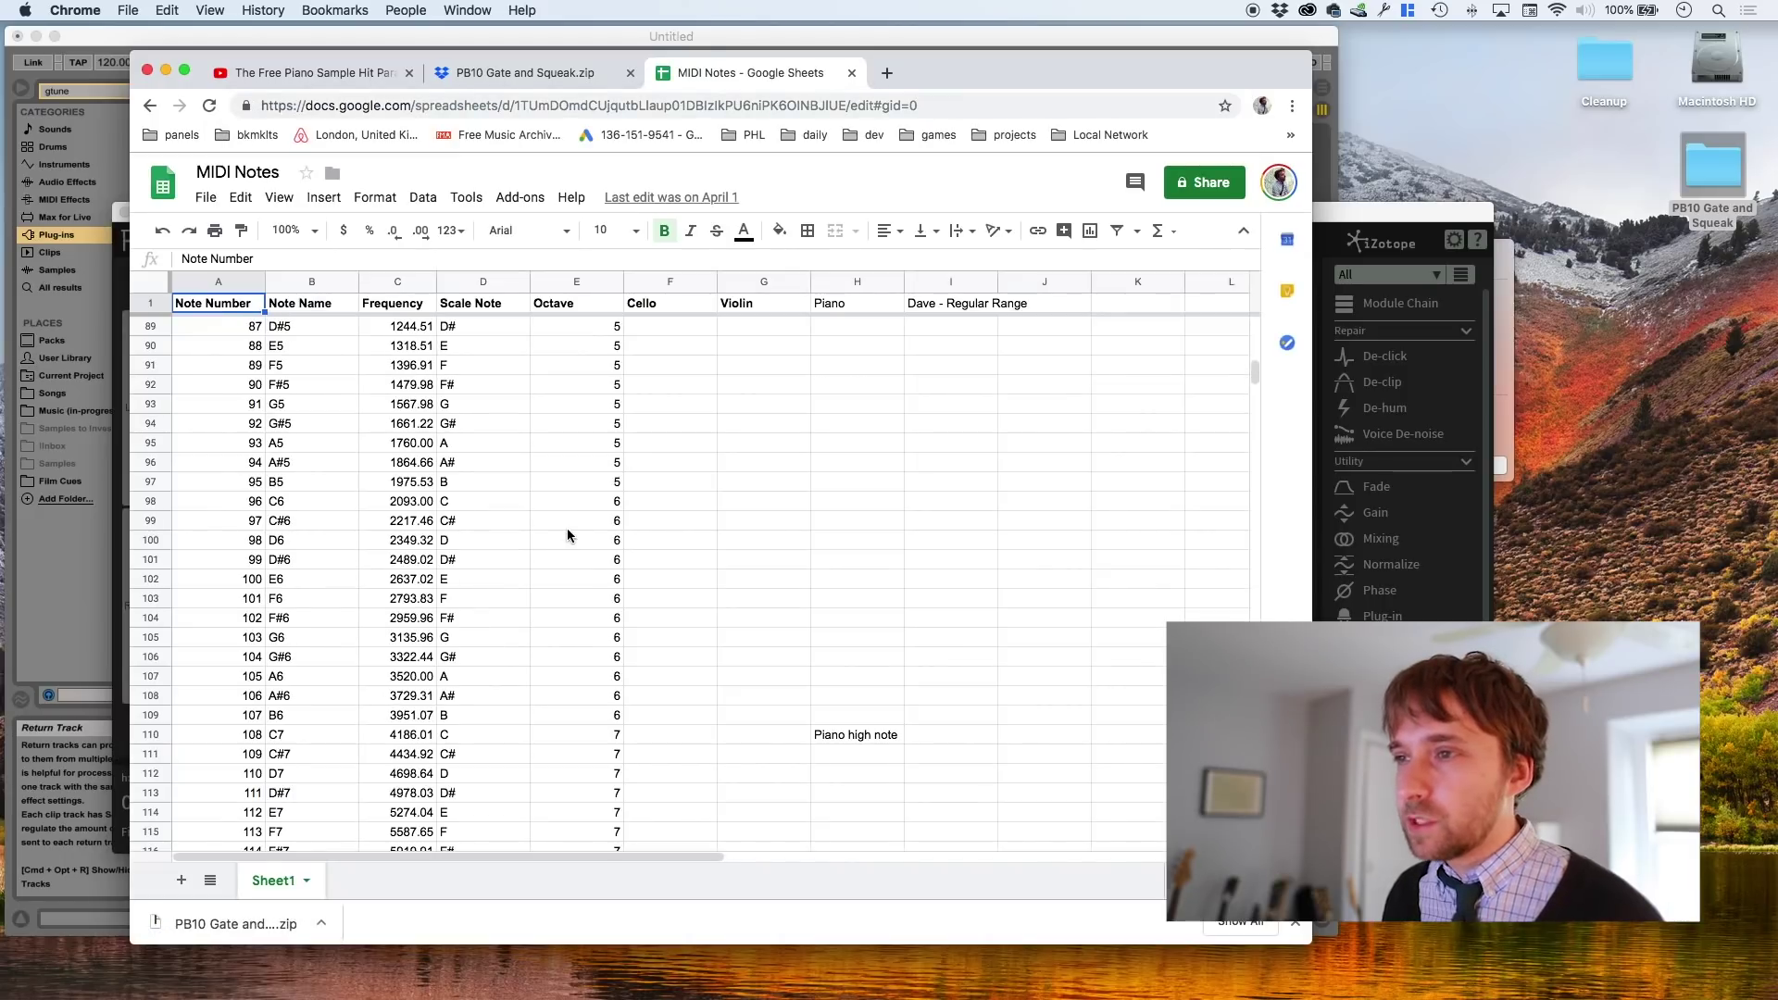
{"action": "left_click", "coordinate": [412, 736]}
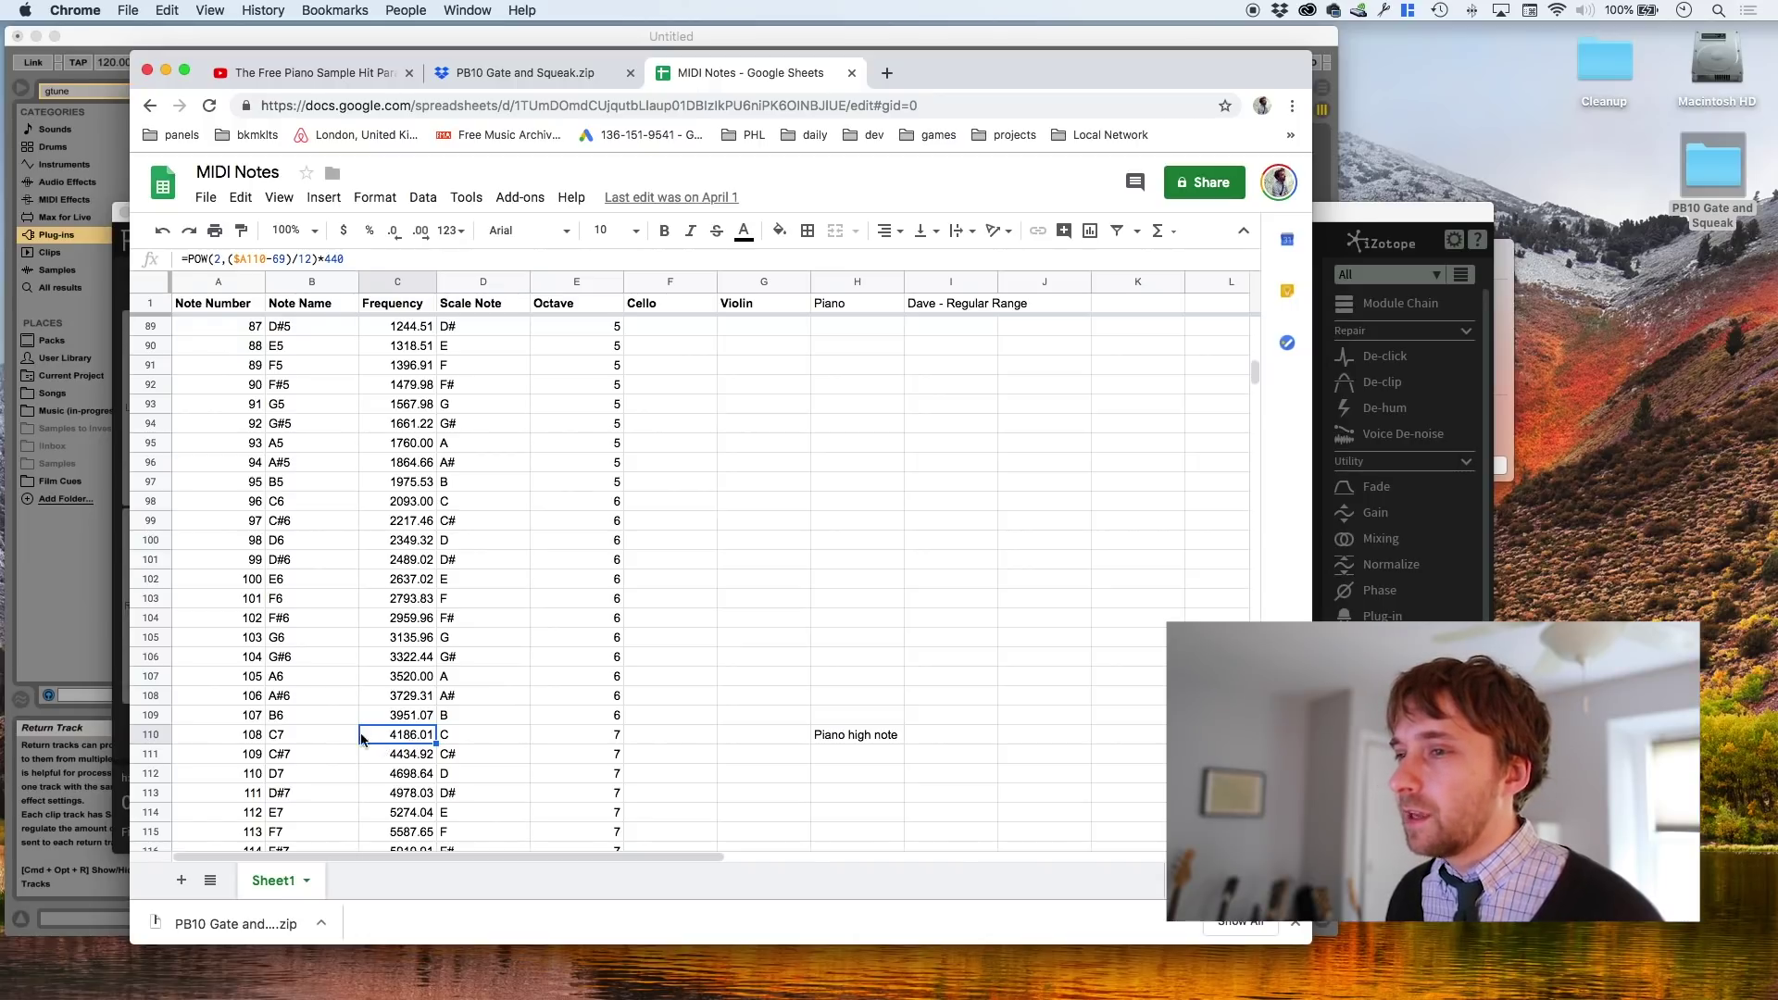
{"action": "left_click", "coordinate": [411, 719]}
{"action": "left_click", "coordinate": [296, 722]}
{"action": "key", "text": "super+Tab"}
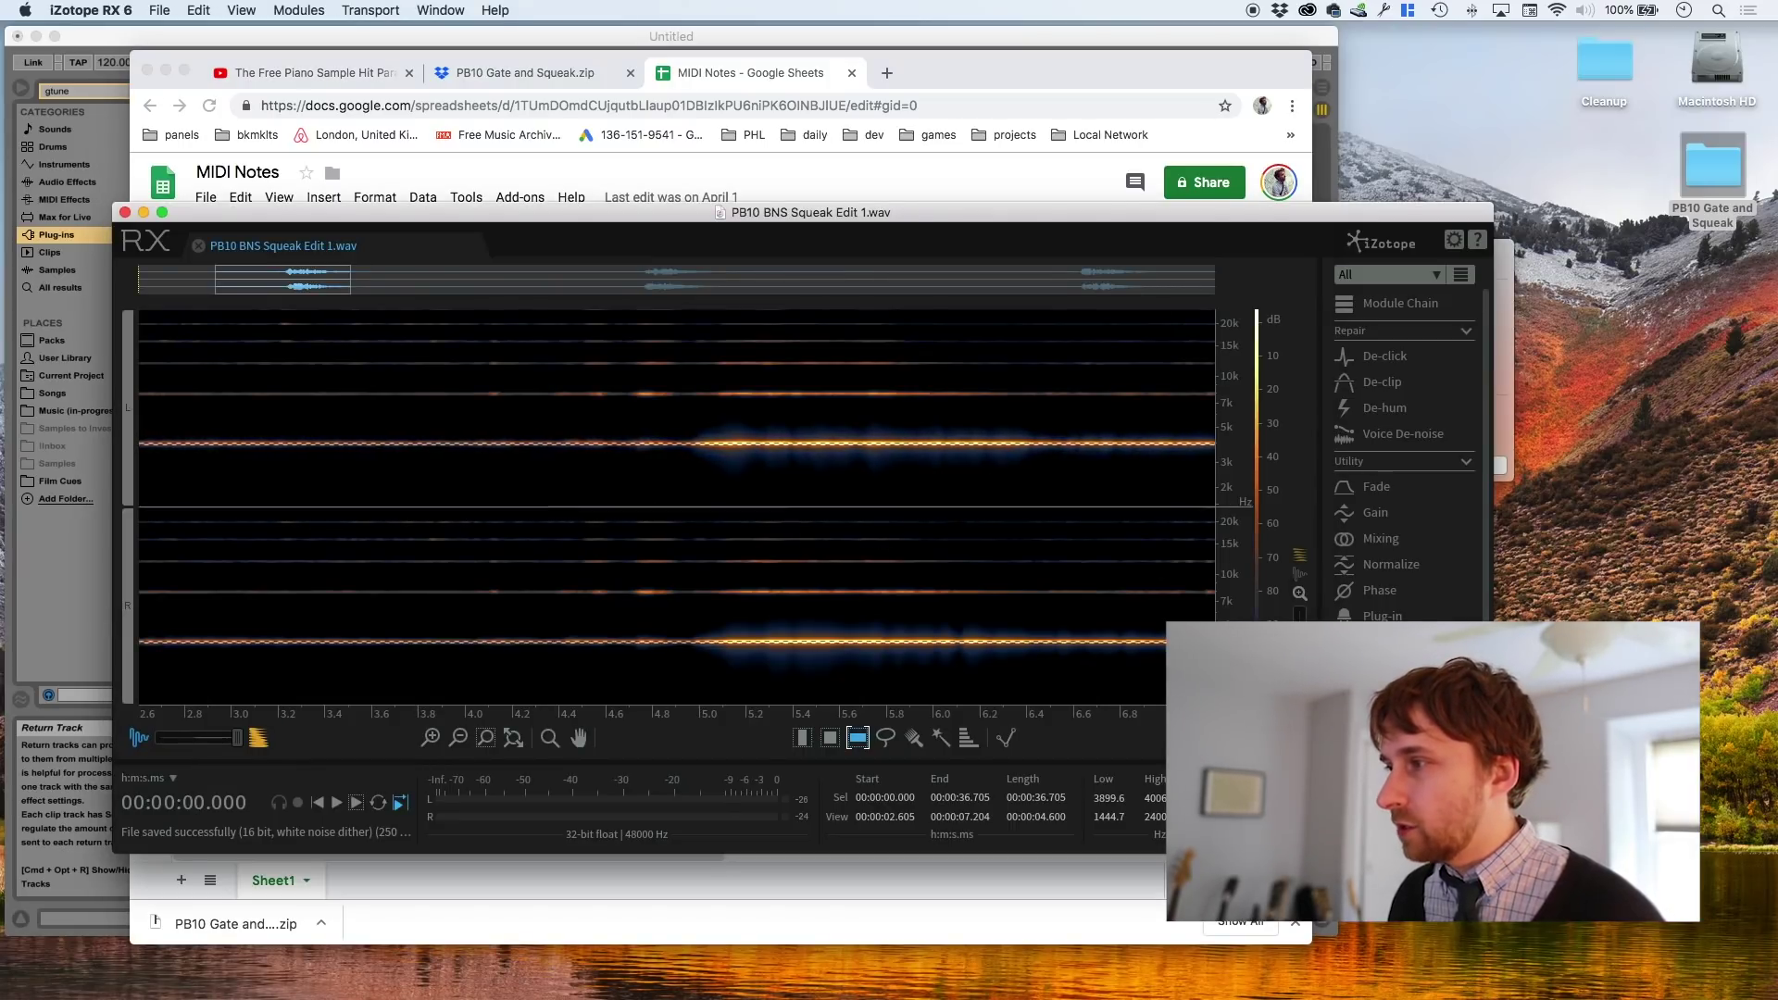
Select the narrow 3959–4003 Hz band at the squeak's pitch across the file
{"action": "scroll", "coordinate": [774, 470], "scroll_direction": "up", "scroll_amount": 5}
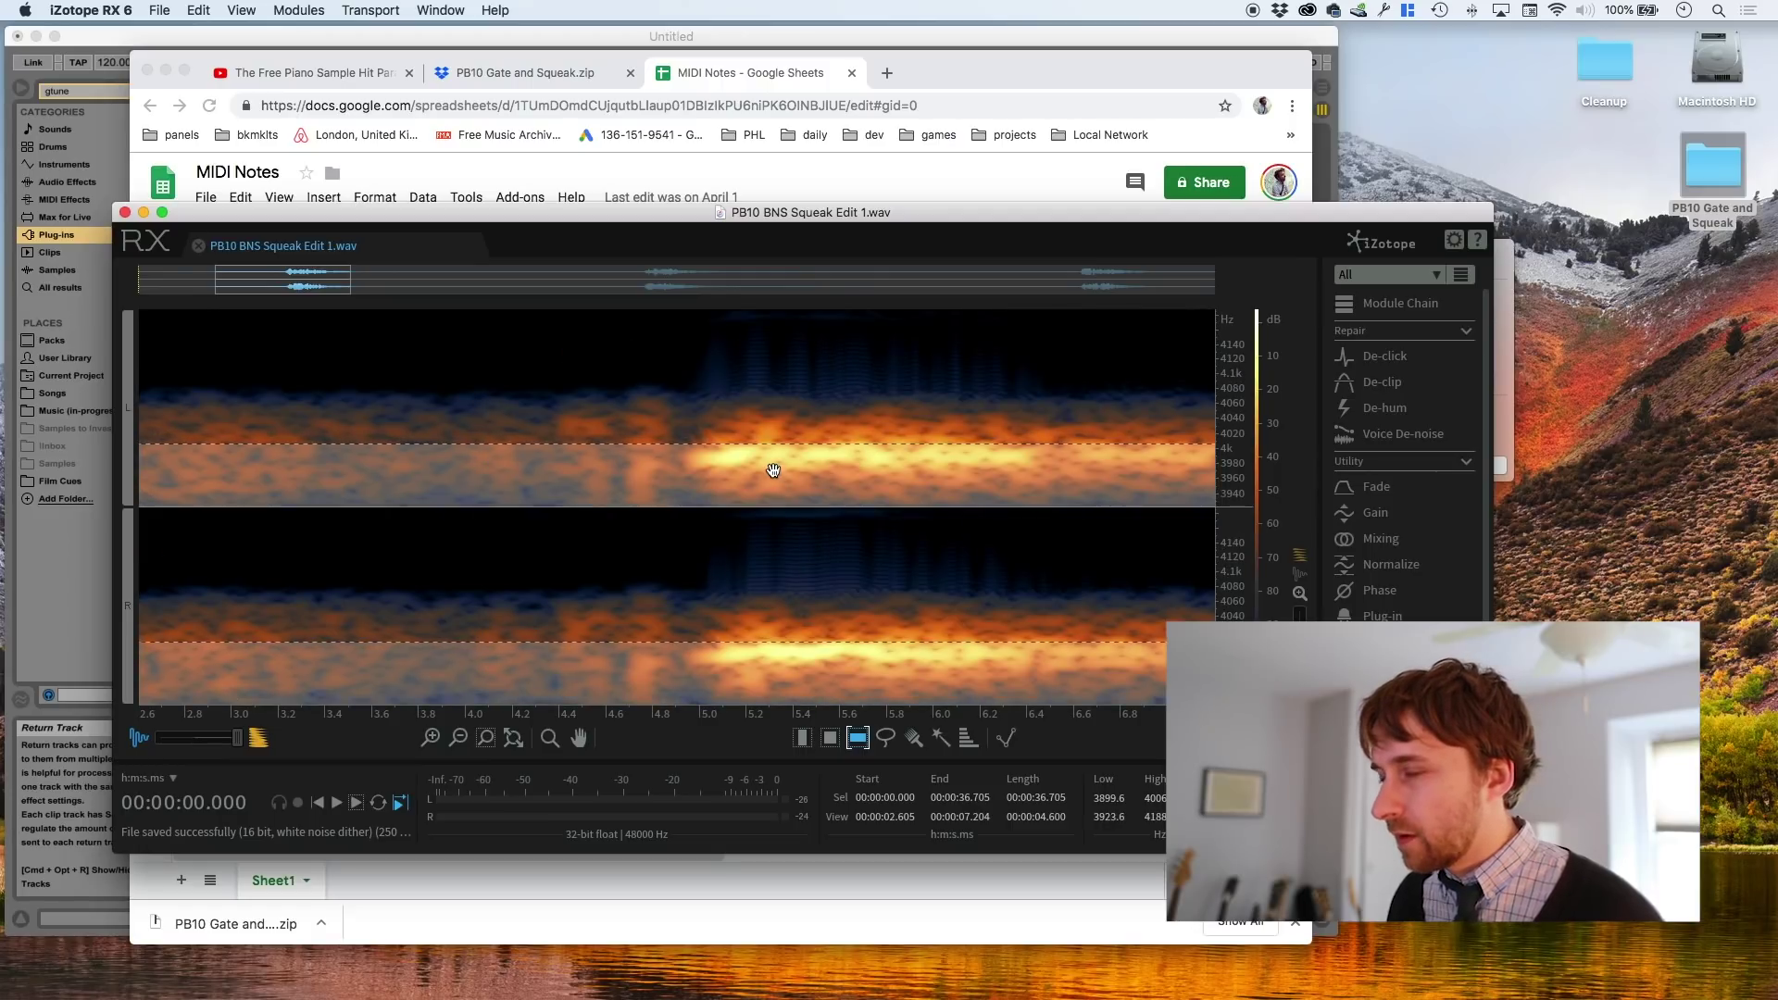
{"action": "left_click", "coordinate": [774, 471]}
{"action": "left_click_drag", "start_coordinate": [769, 448], "coordinate": [773, 480]}
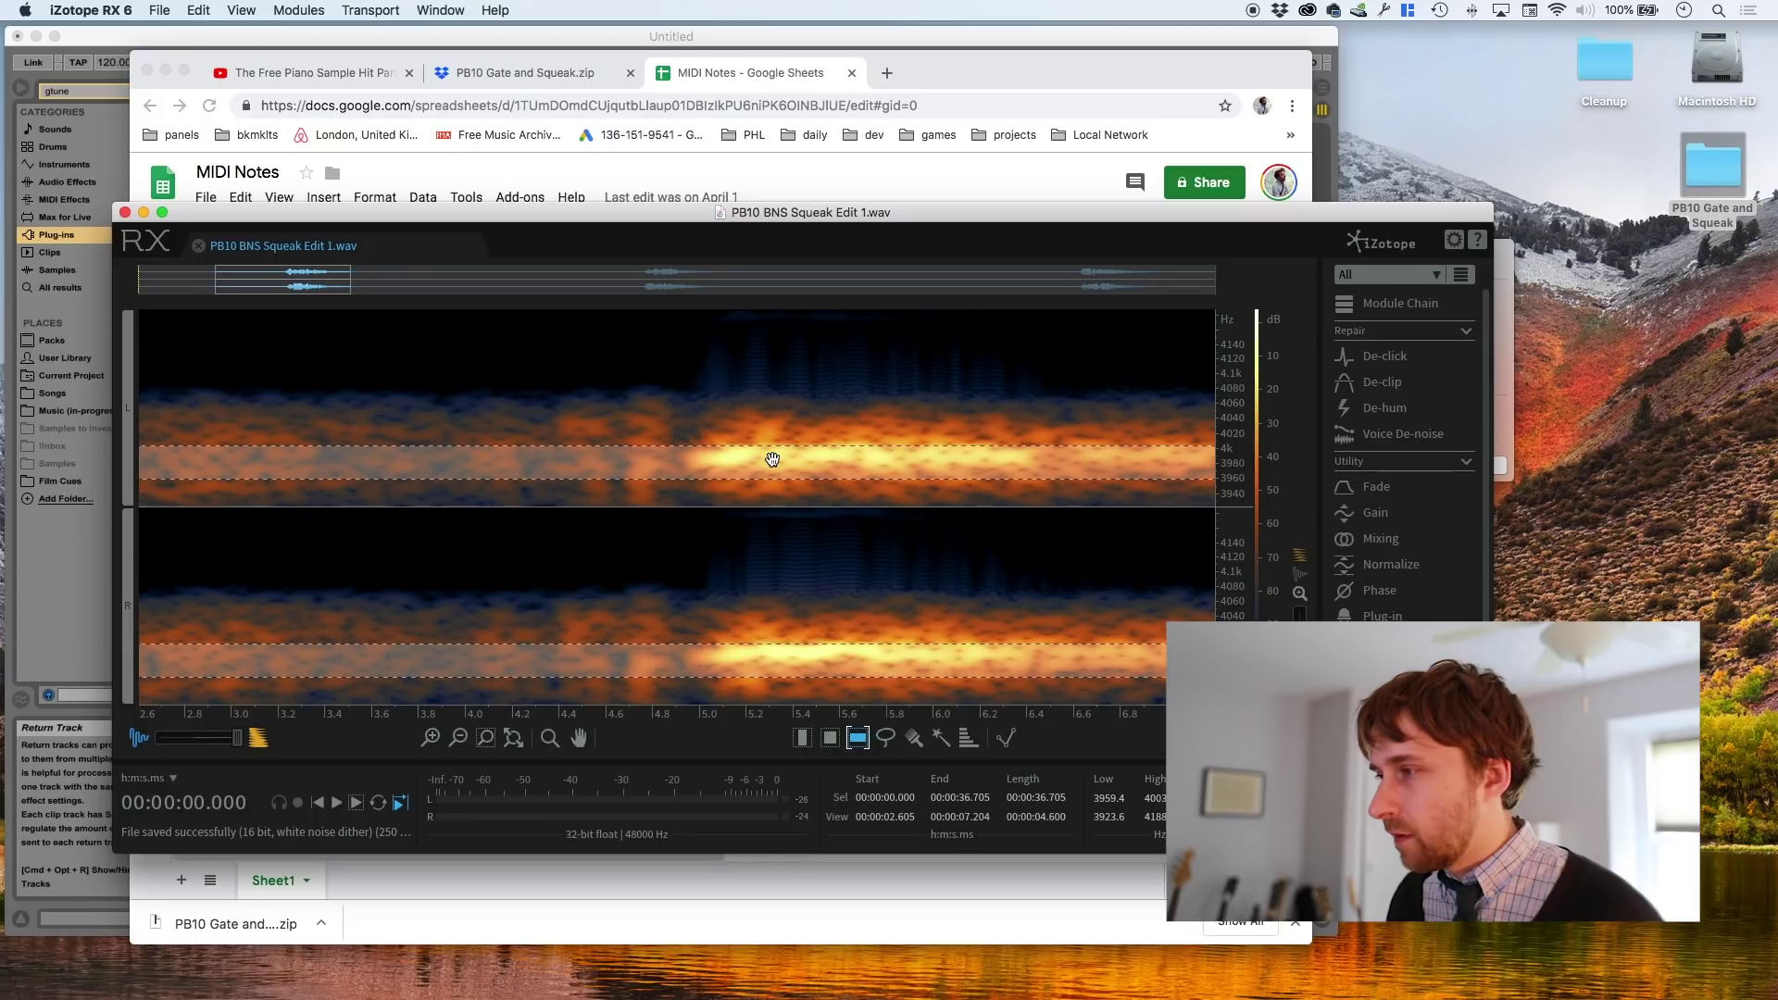
Compare the A#6 and B6 frequencies in the MIDI Notes sheet, then return to Ableton Live
{"action": "key", "text": "super+Tab"}
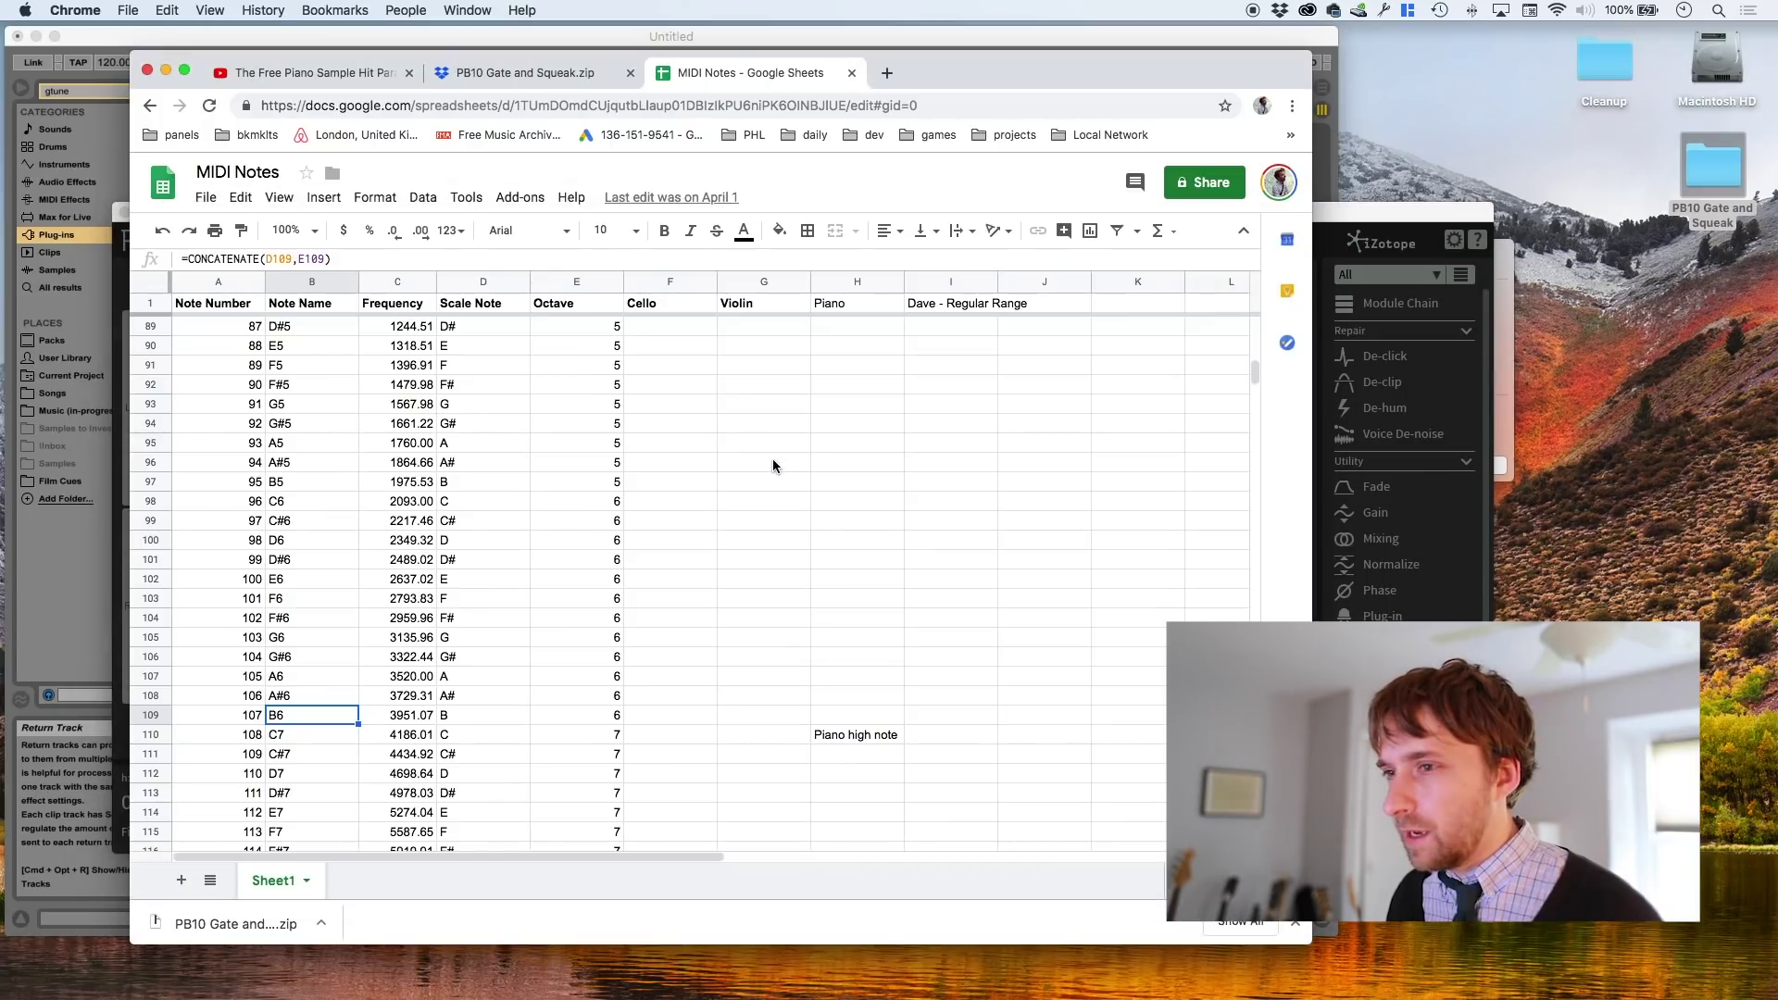
{"action": "left_click", "coordinate": [425, 700]}
{"action": "left_click", "coordinate": [422, 722]}
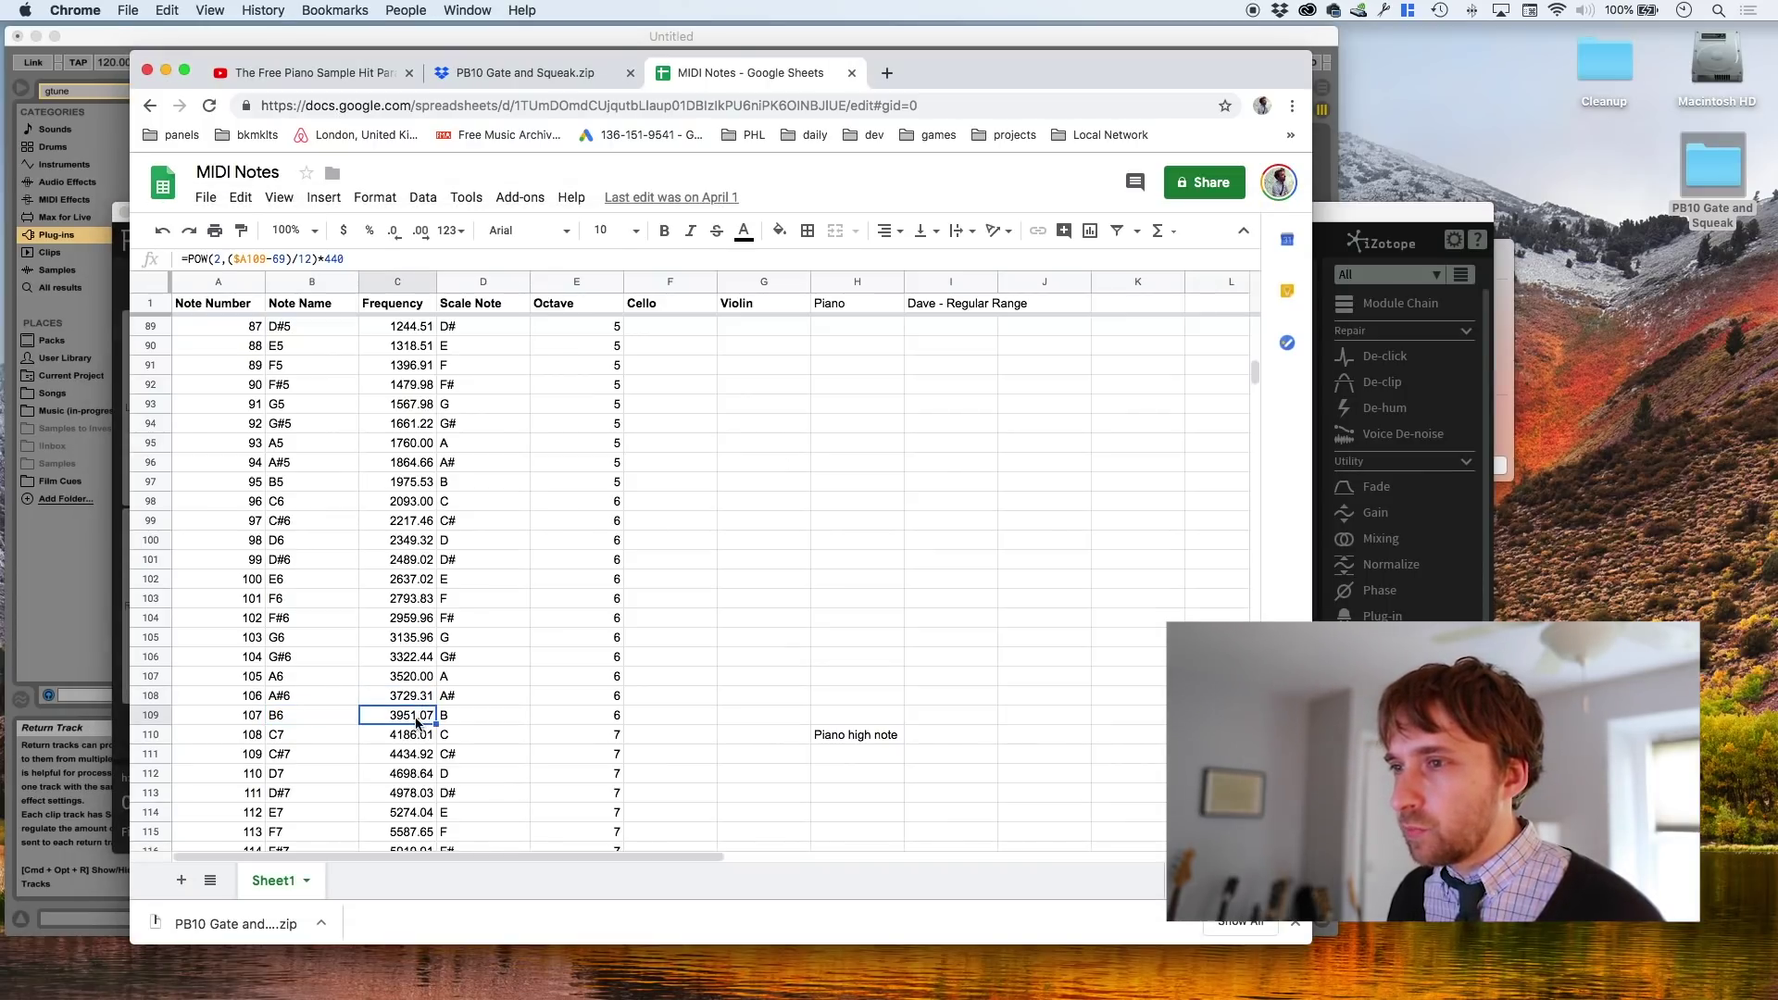
{"action": "key", "text": "super+Tab"}
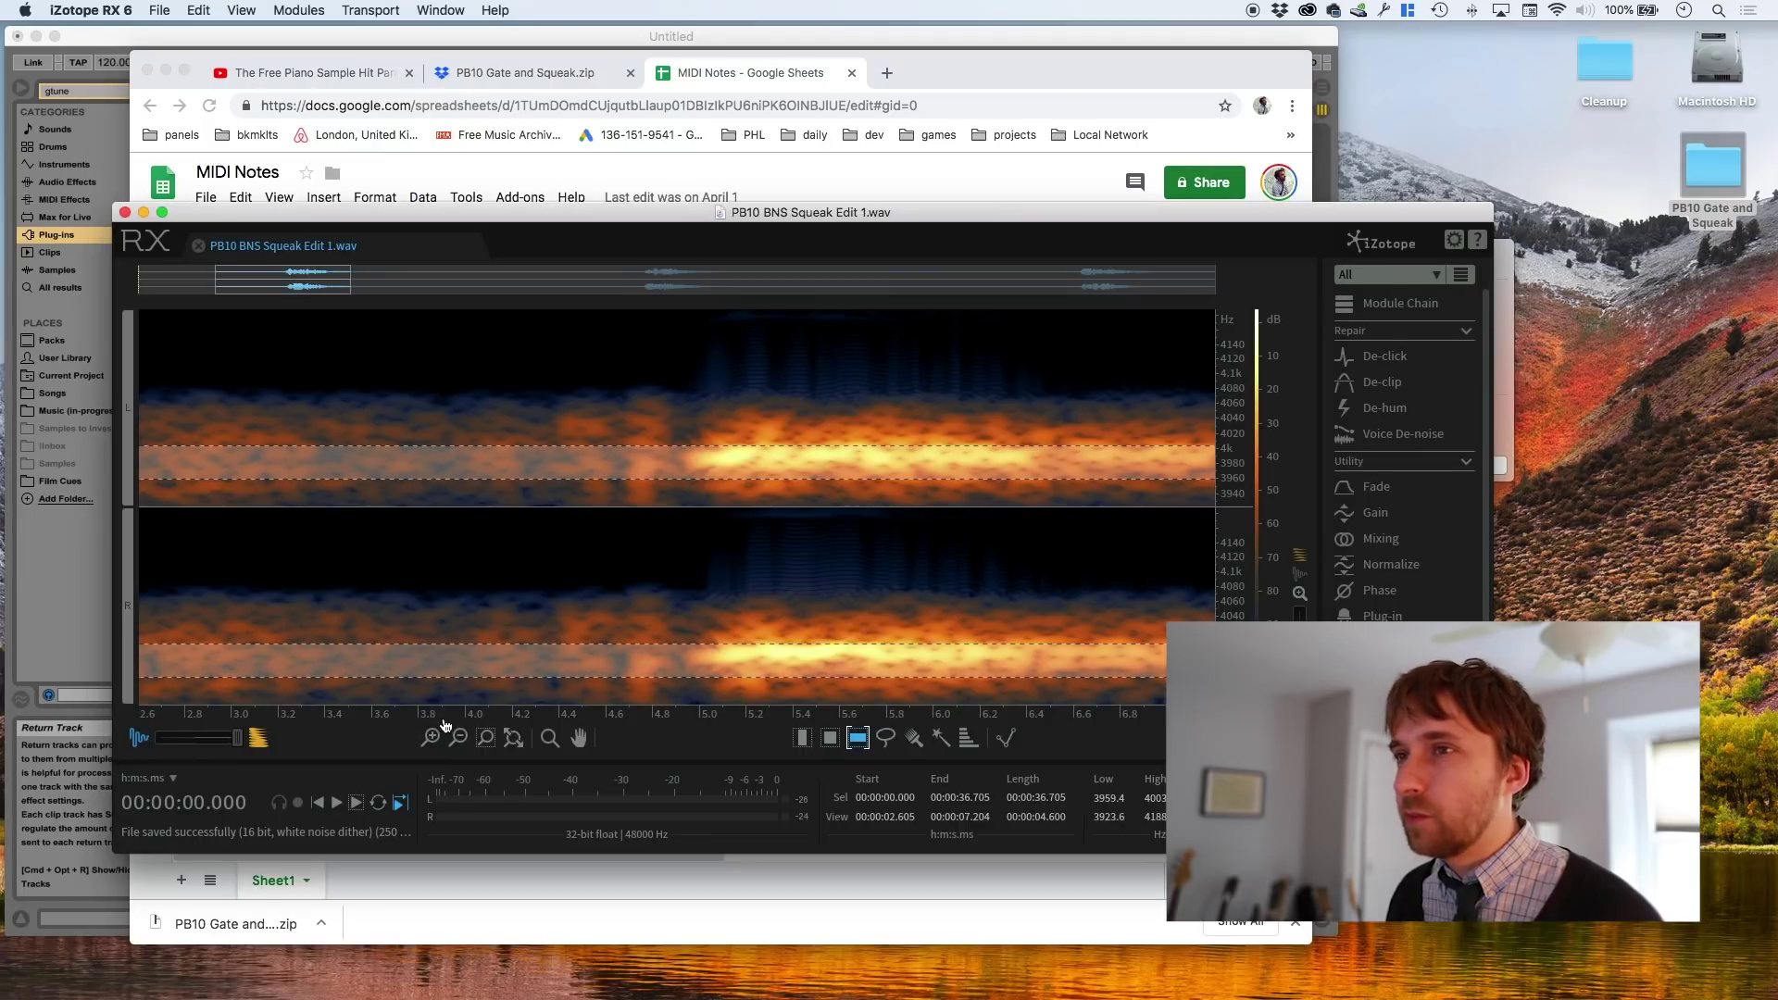
{"action": "key", "text": "super+Tab"}
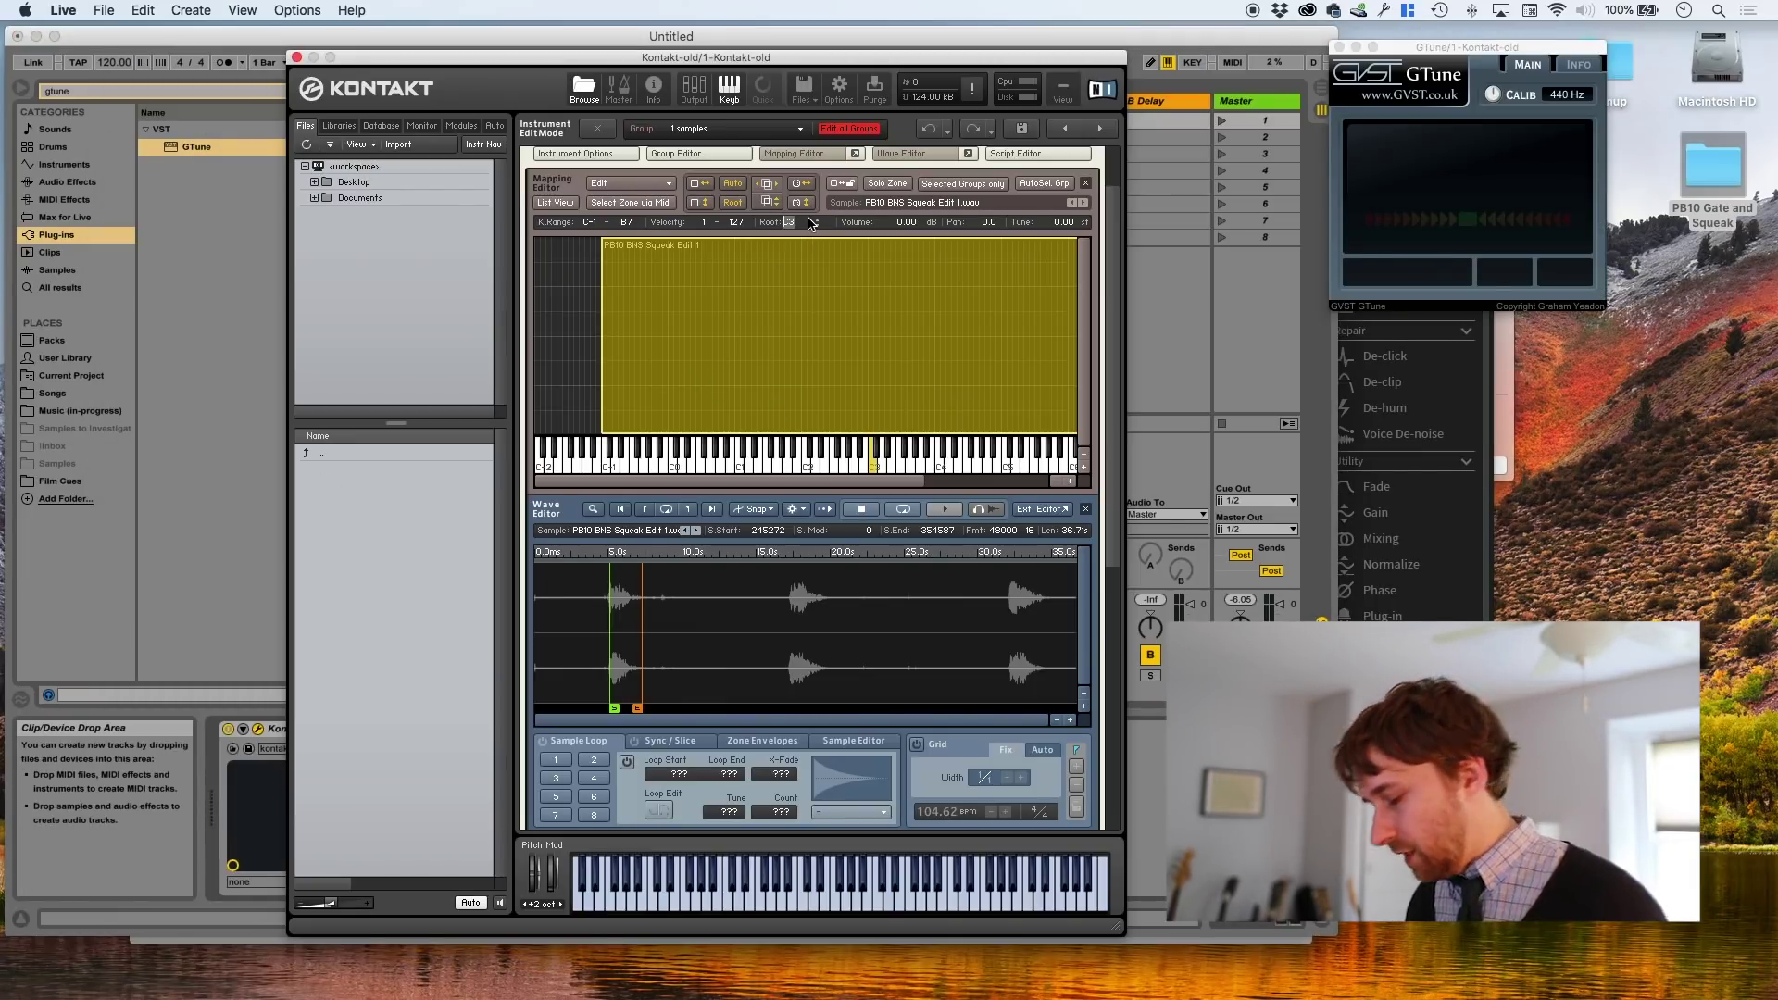
Enter b2 as the squeak zone's root key and cross-check it against the MIDI Notes sheet
{"action": "type", "text": "b2"}
{"action": "key", "text": "Return"}
{"action": "key", "text": "super+Tab"}
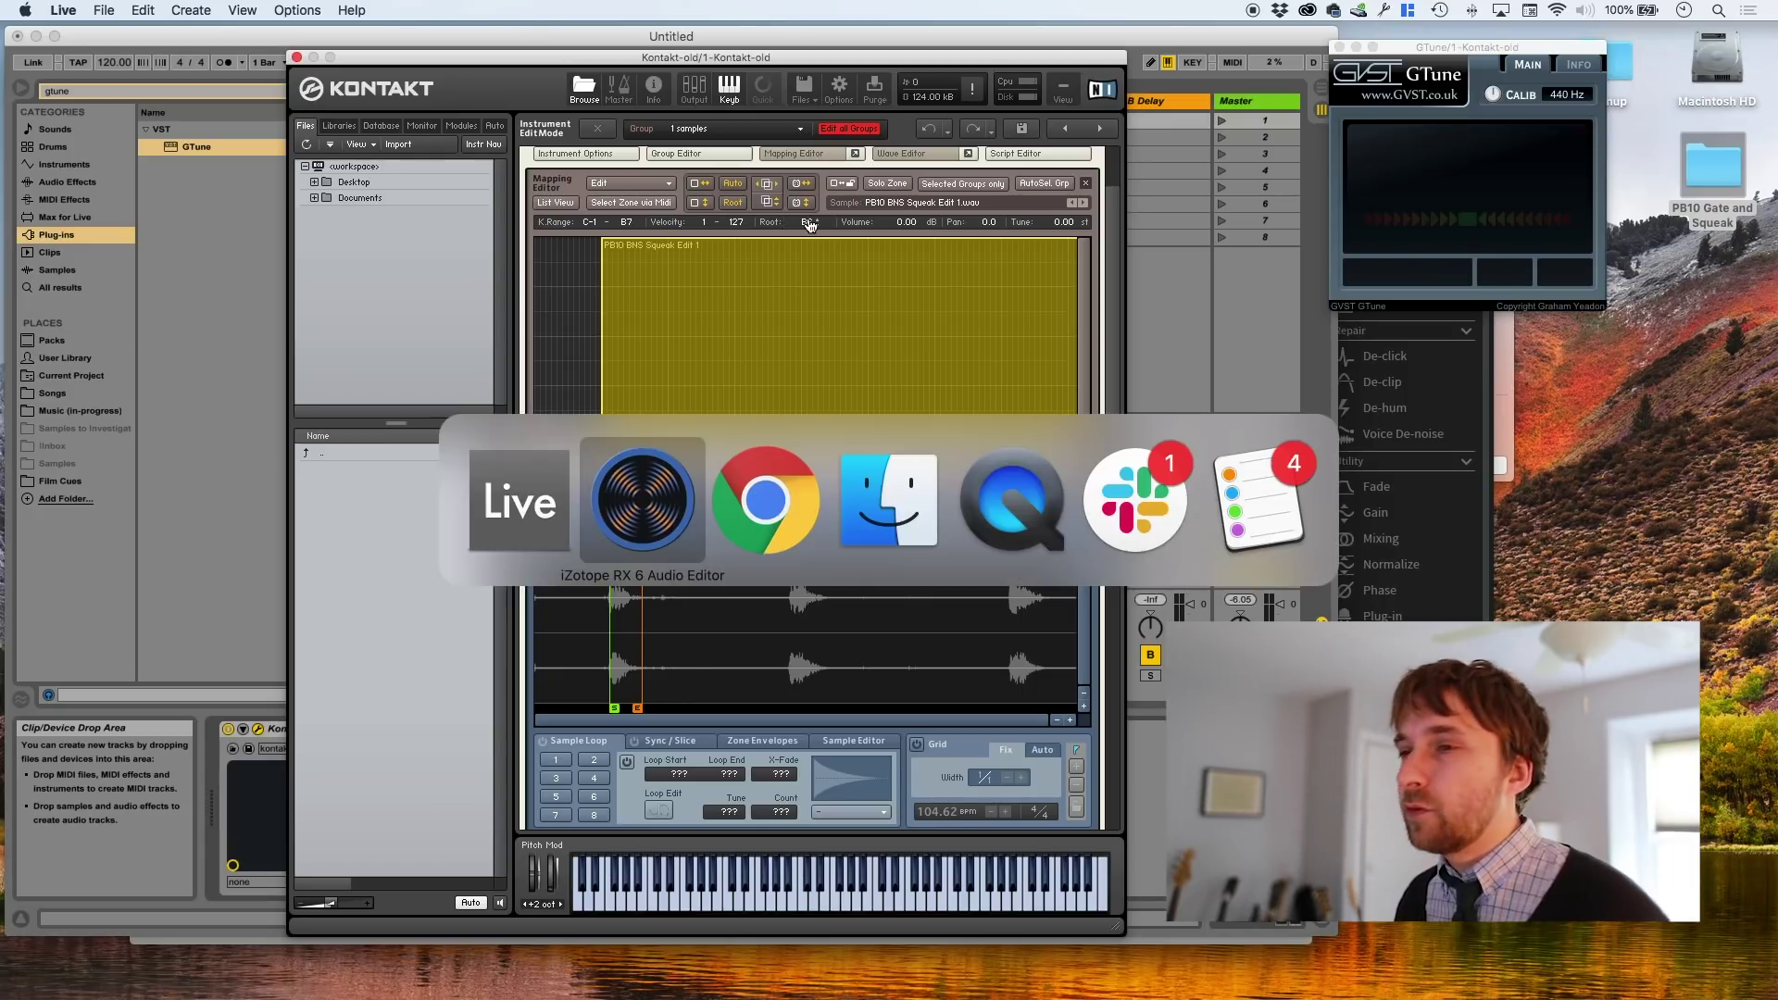
{"action": "key", "text": "super+Tab"}
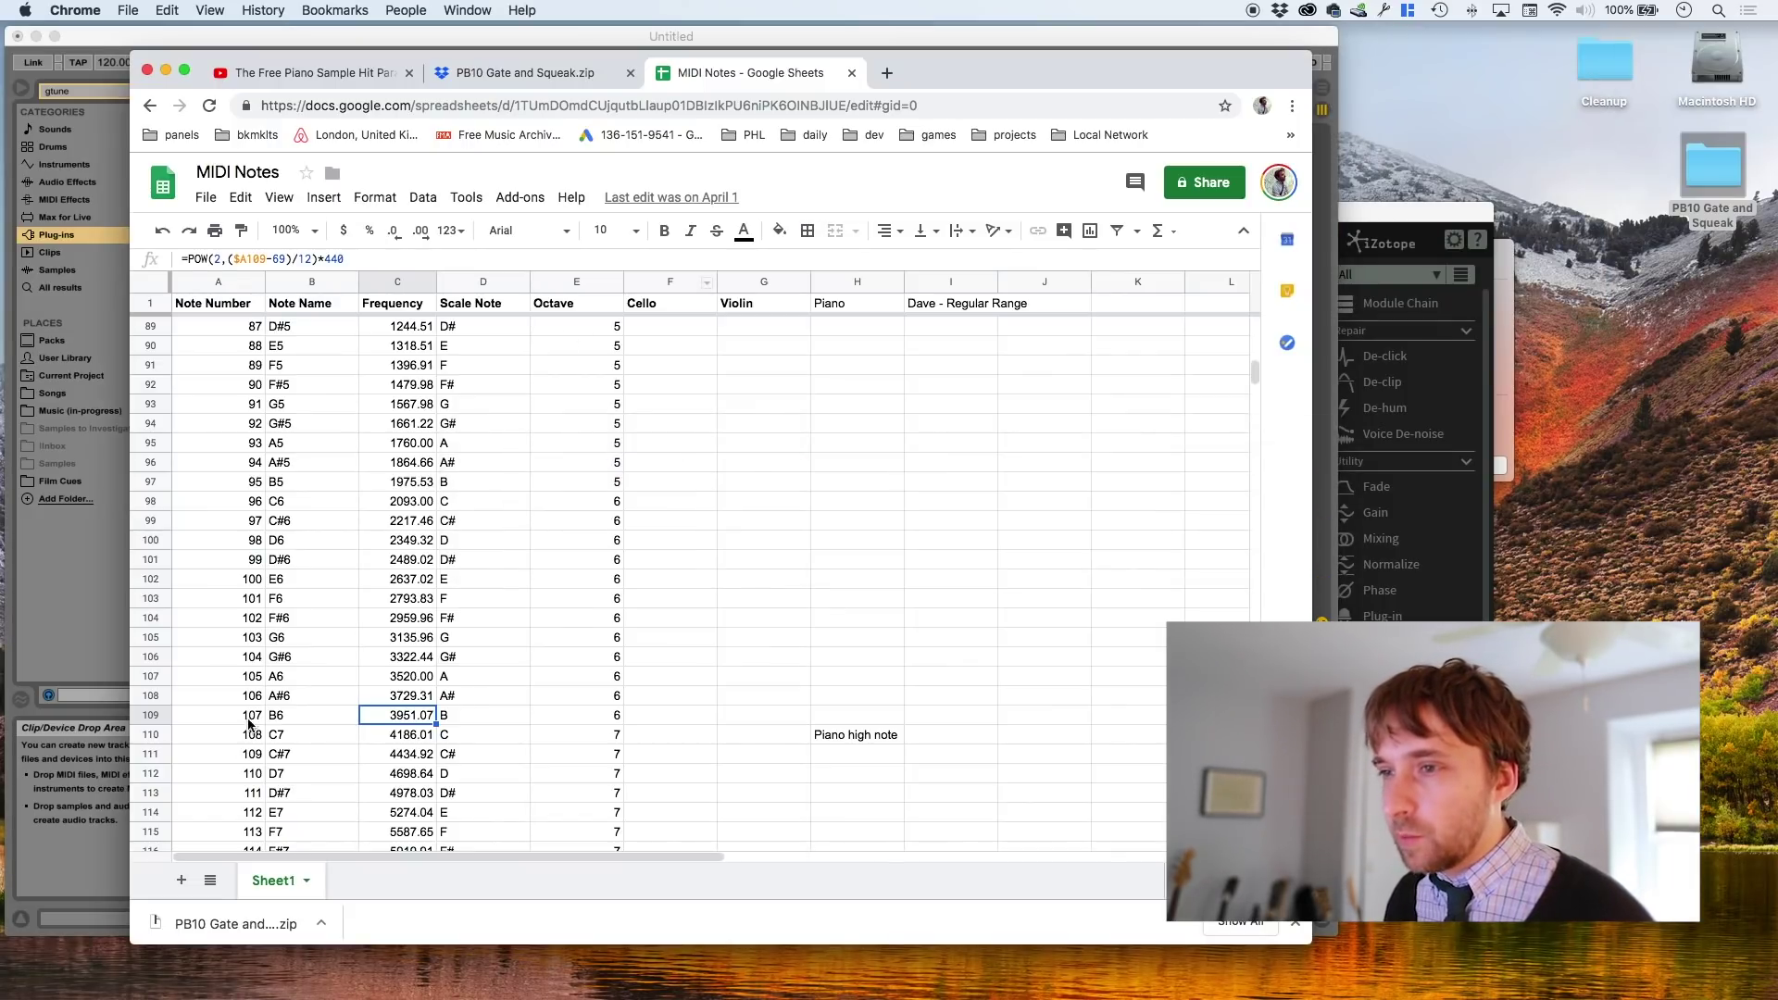
{"action": "key", "text": "super+Tab"}
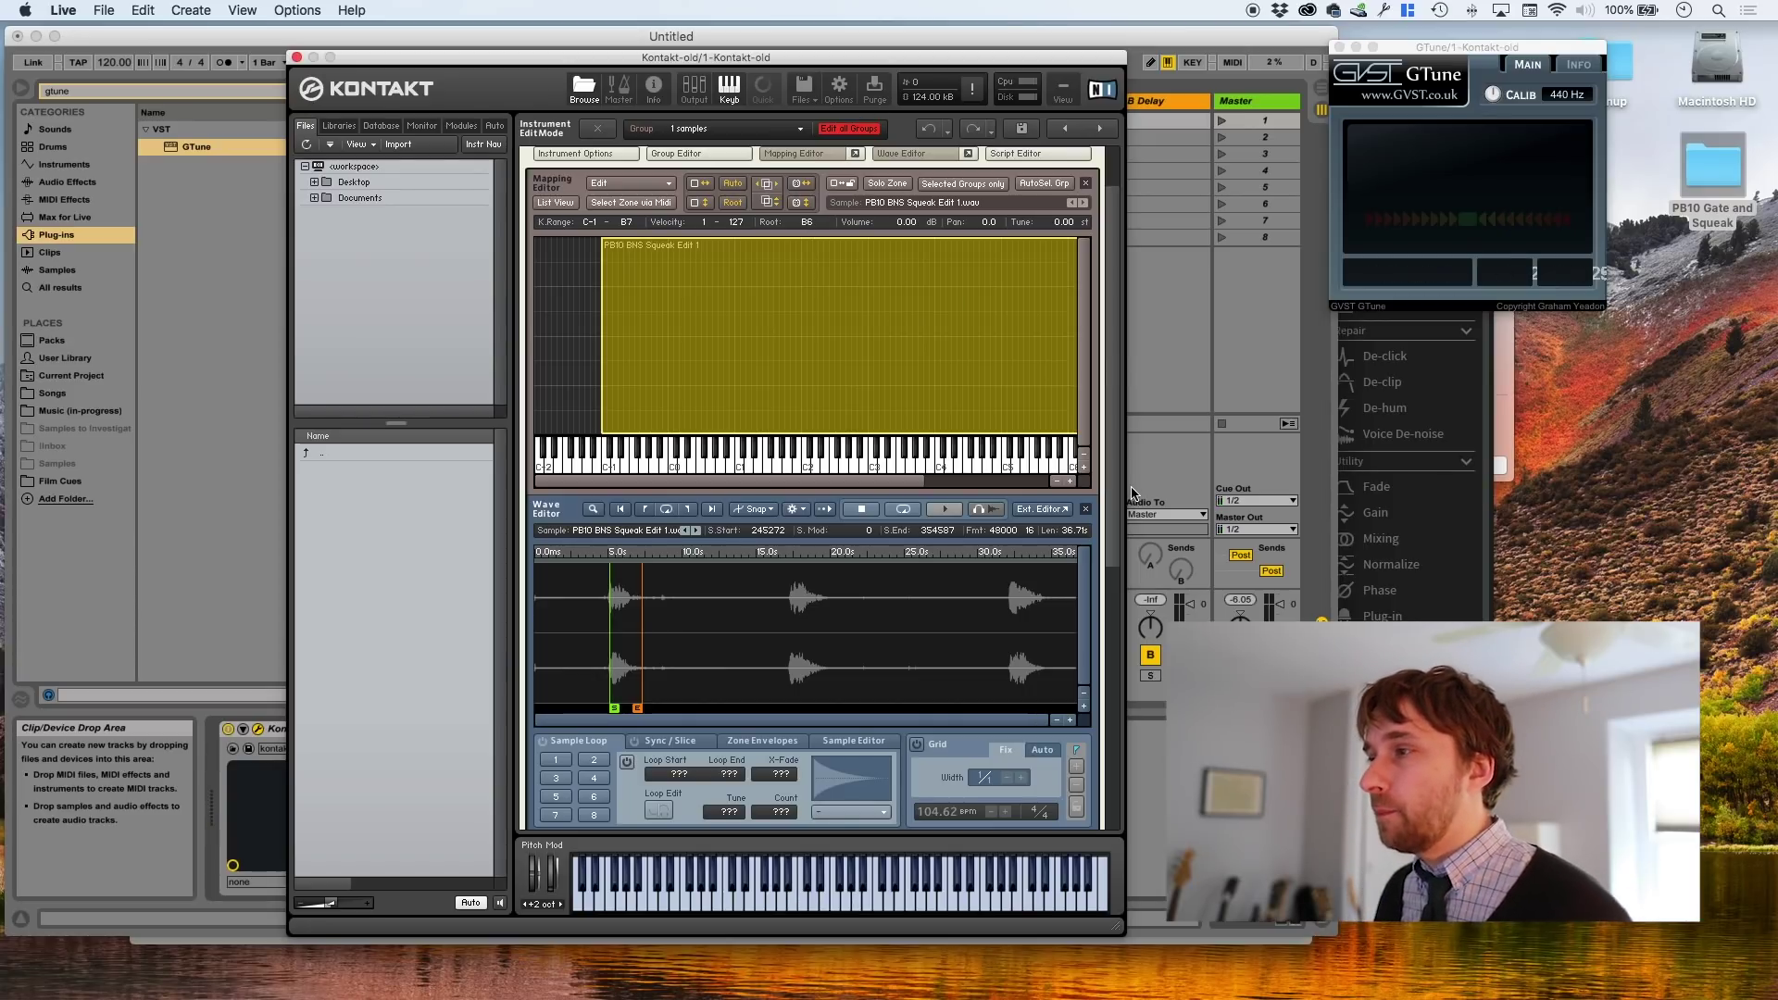
Zoom into the squeak waveform and enable Loop 1
{"action": "scroll", "coordinate": [1110, 529], "scroll_direction": "down", "scroll_amount": 3}
{"action": "left_click", "coordinate": [1070, 570]}
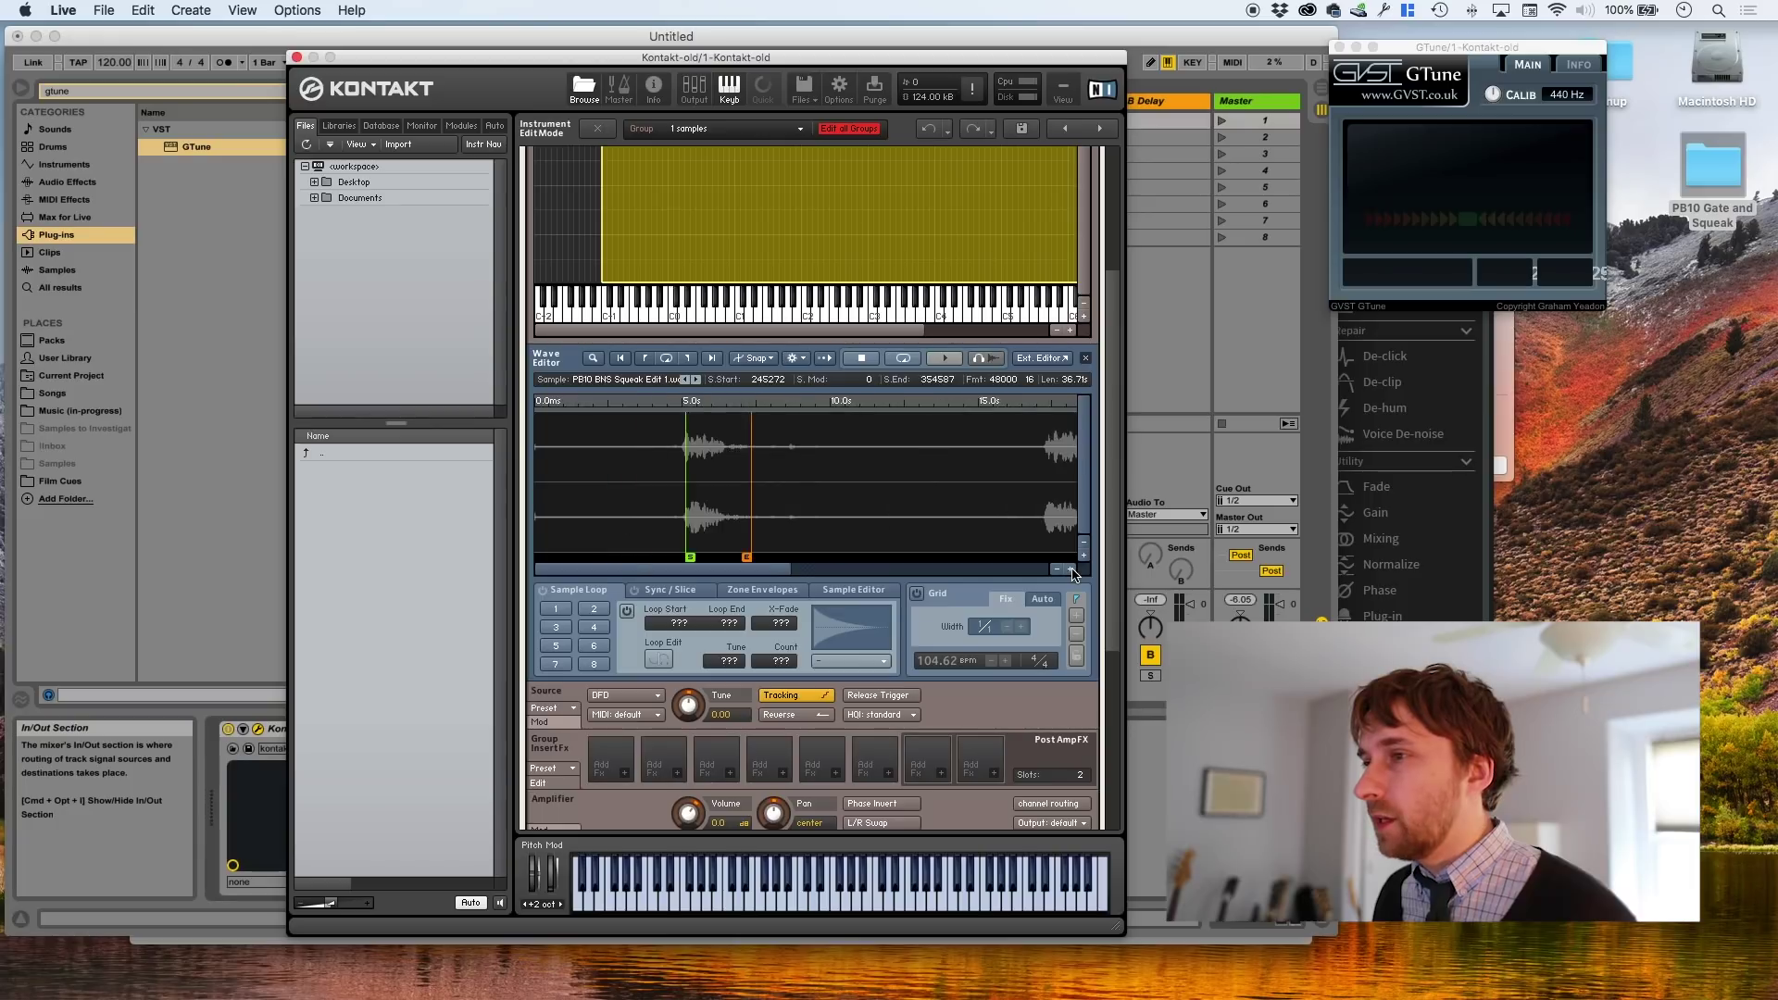
{"action": "left_click", "coordinate": [1070, 570]}
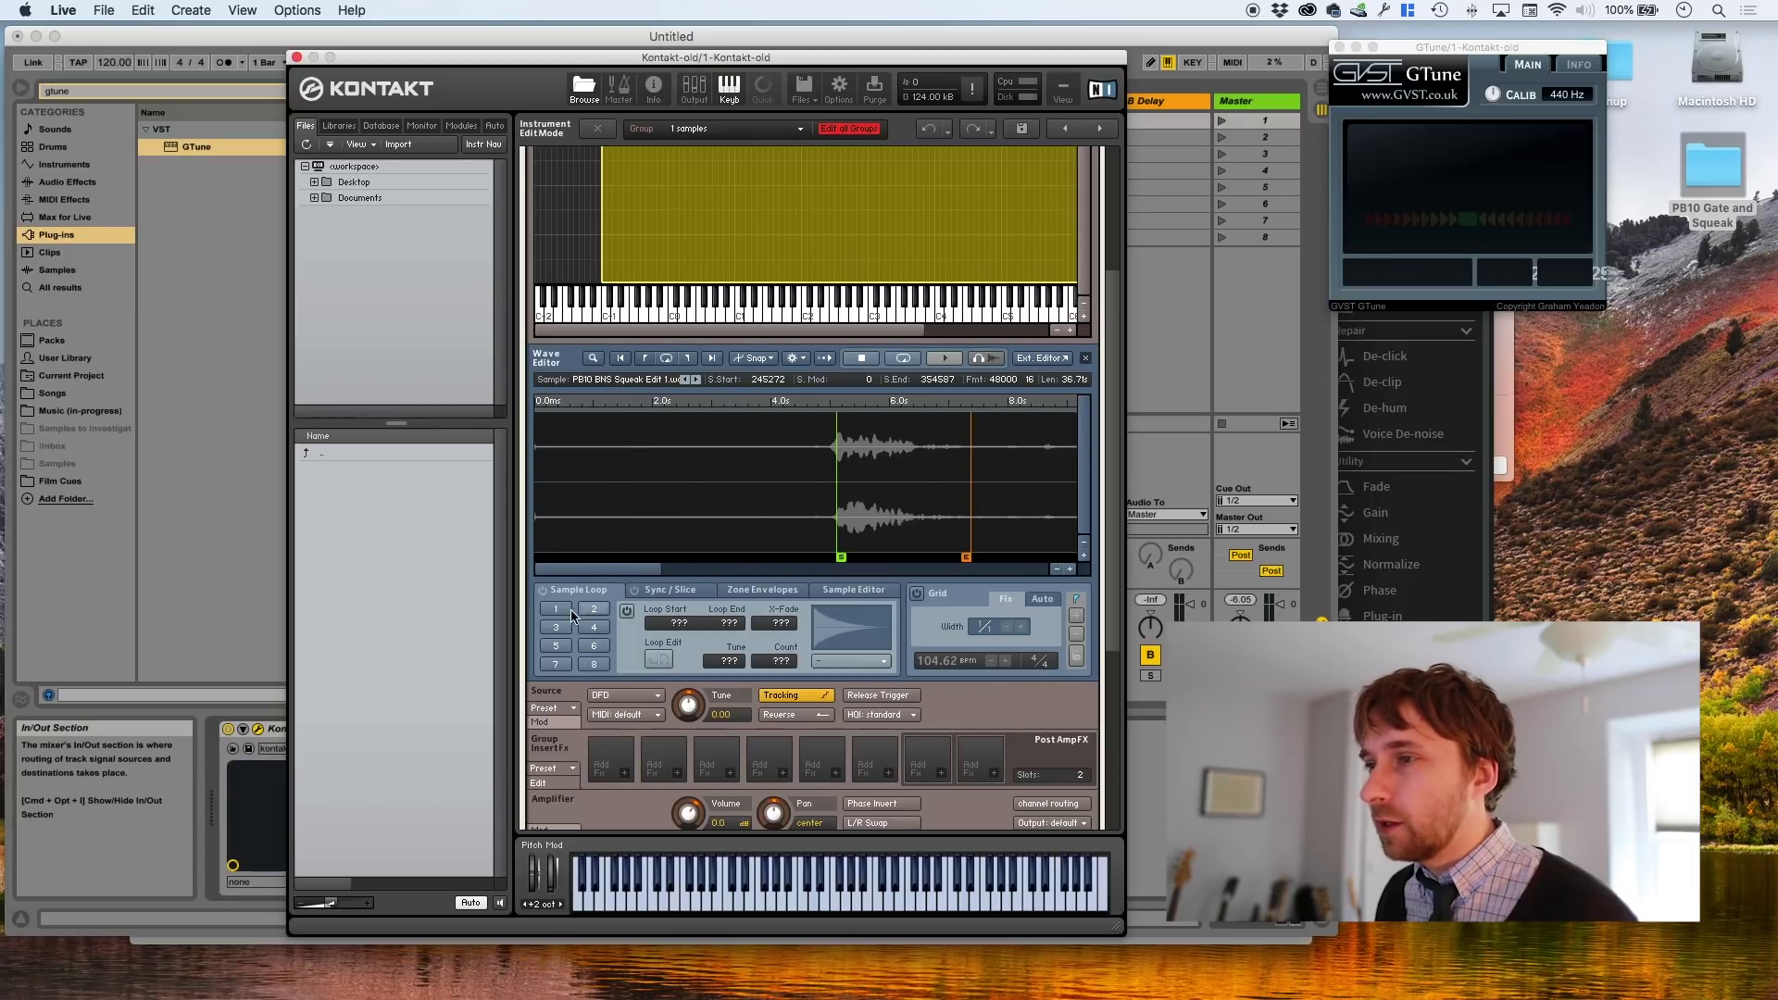
{"action": "left_click", "coordinate": [627, 613]}
Set the loop to end at 288745 with a 10900 crossfade and play it as a sustained note
{"action": "mouse_move", "coordinate": [1053, 516]}
{"action": "left_mouse_down"}
{"action": "mouse_move", "coordinate": [659, 500]}
{"action": "mouse_move", "coordinate": [757, 481]}
{"action": "left_mouse_up"}
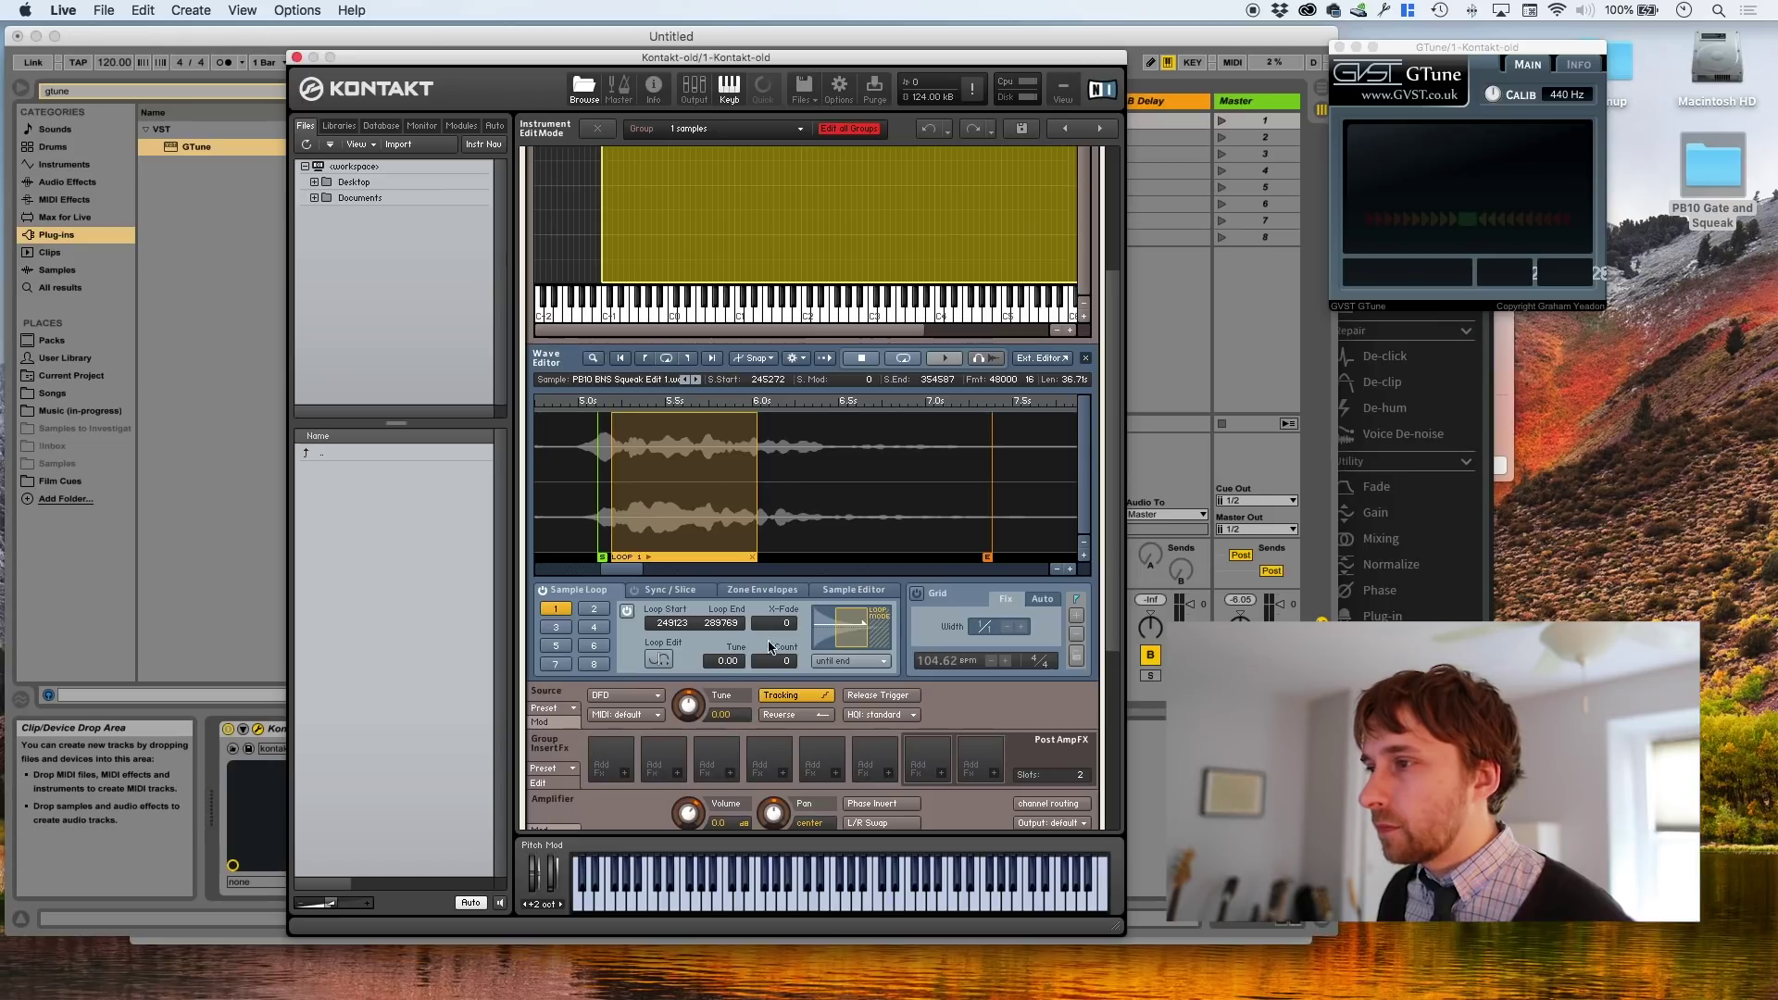
{"action": "left_click_drag", "start_coordinate": [788, 626], "coordinate": [656, 527]}
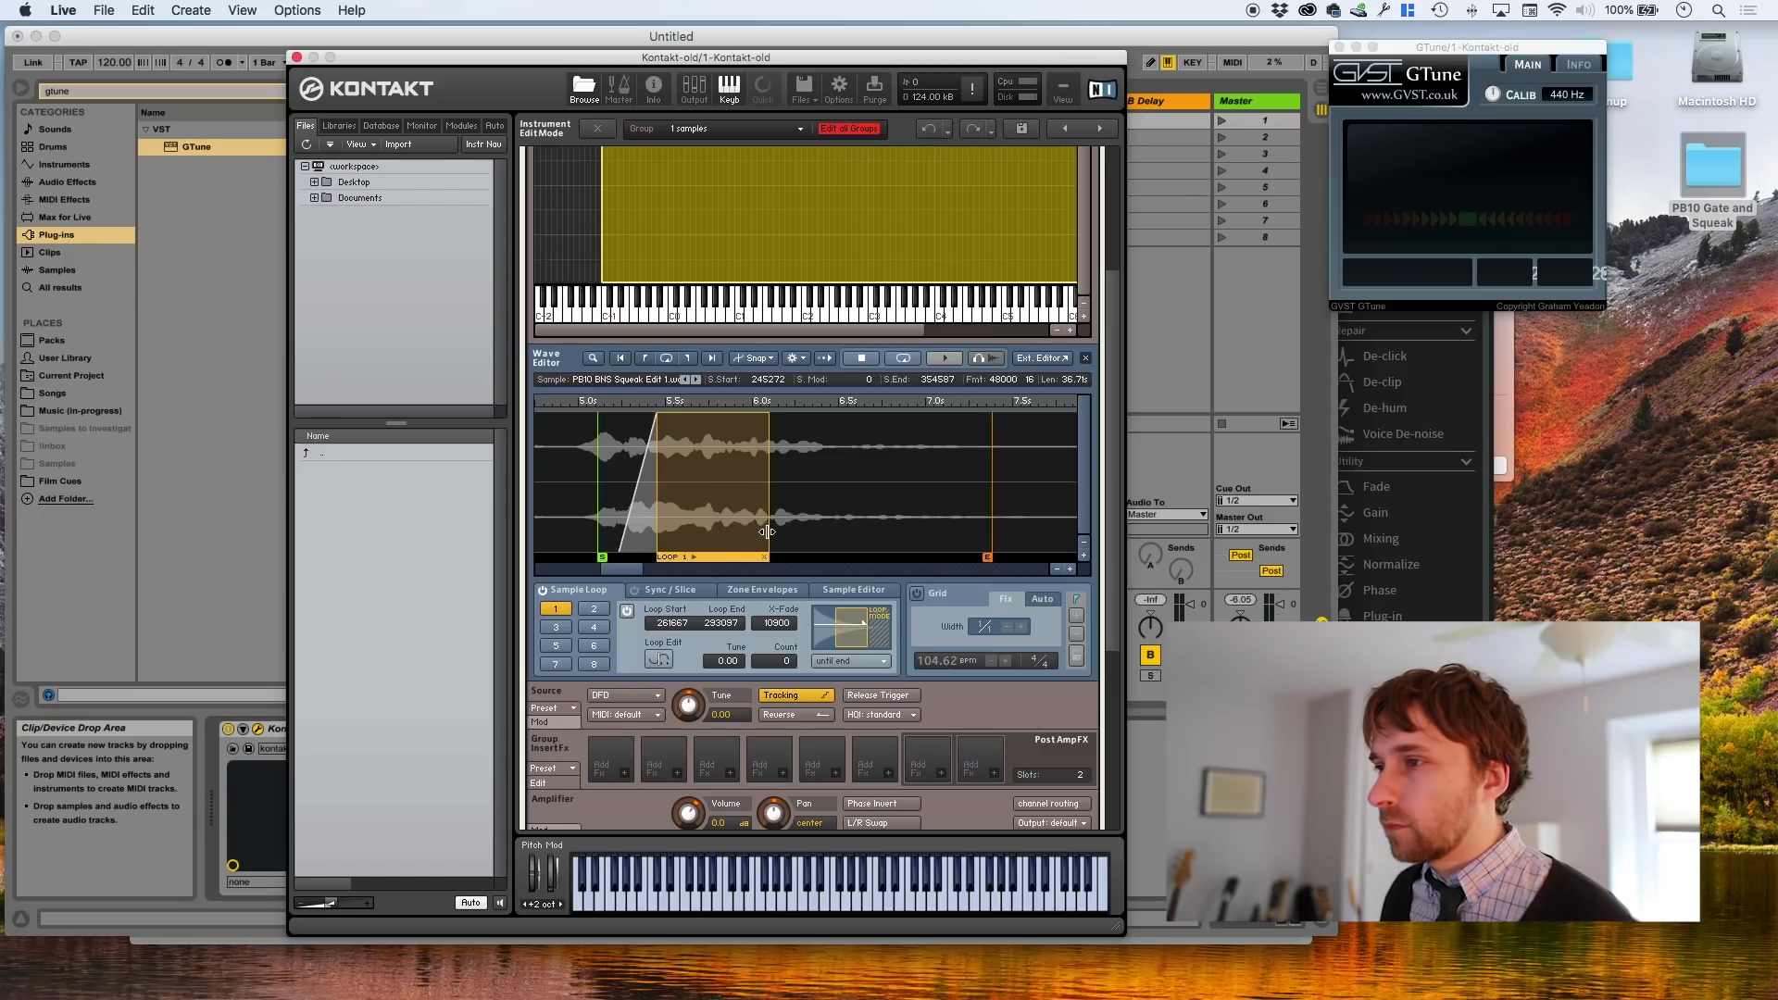
{"action": "left_click_drag", "start_coordinate": [767, 532], "coordinate": [751, 527]}
{"action": "key", "text": "a"}
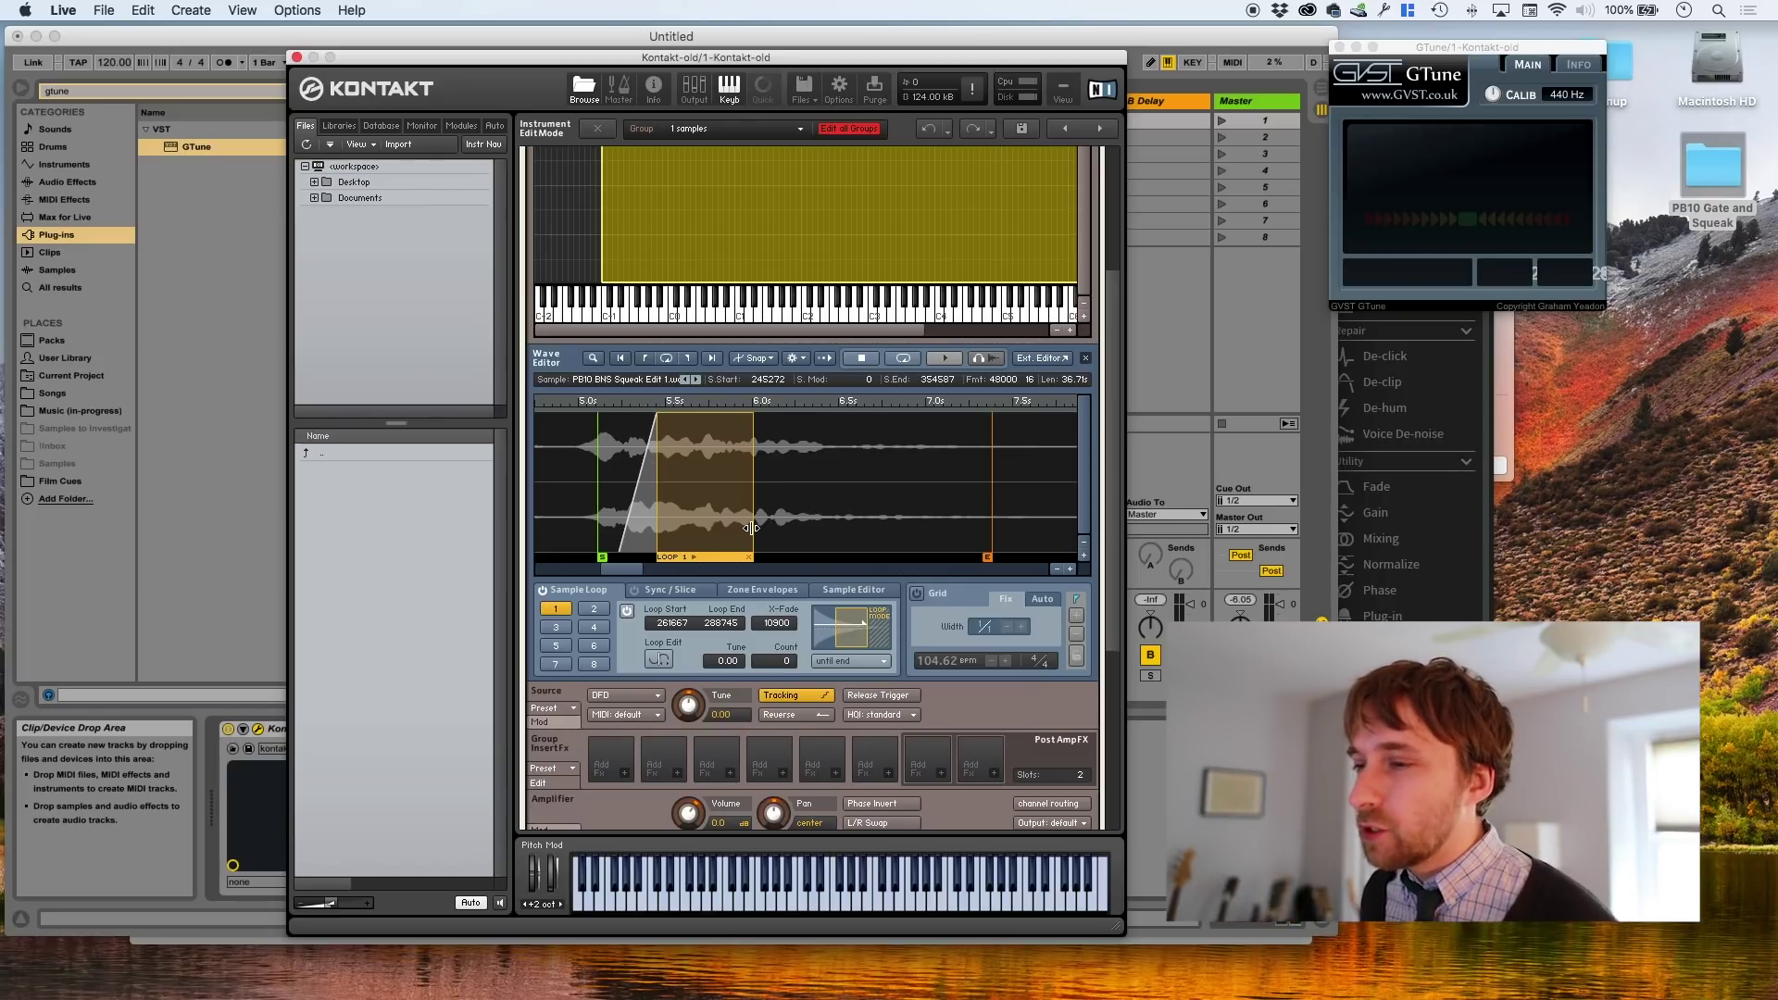
{"action": "scroll", "coordinate": [553, 181], "scroll_direction": "up", "scroll_amount": 5}
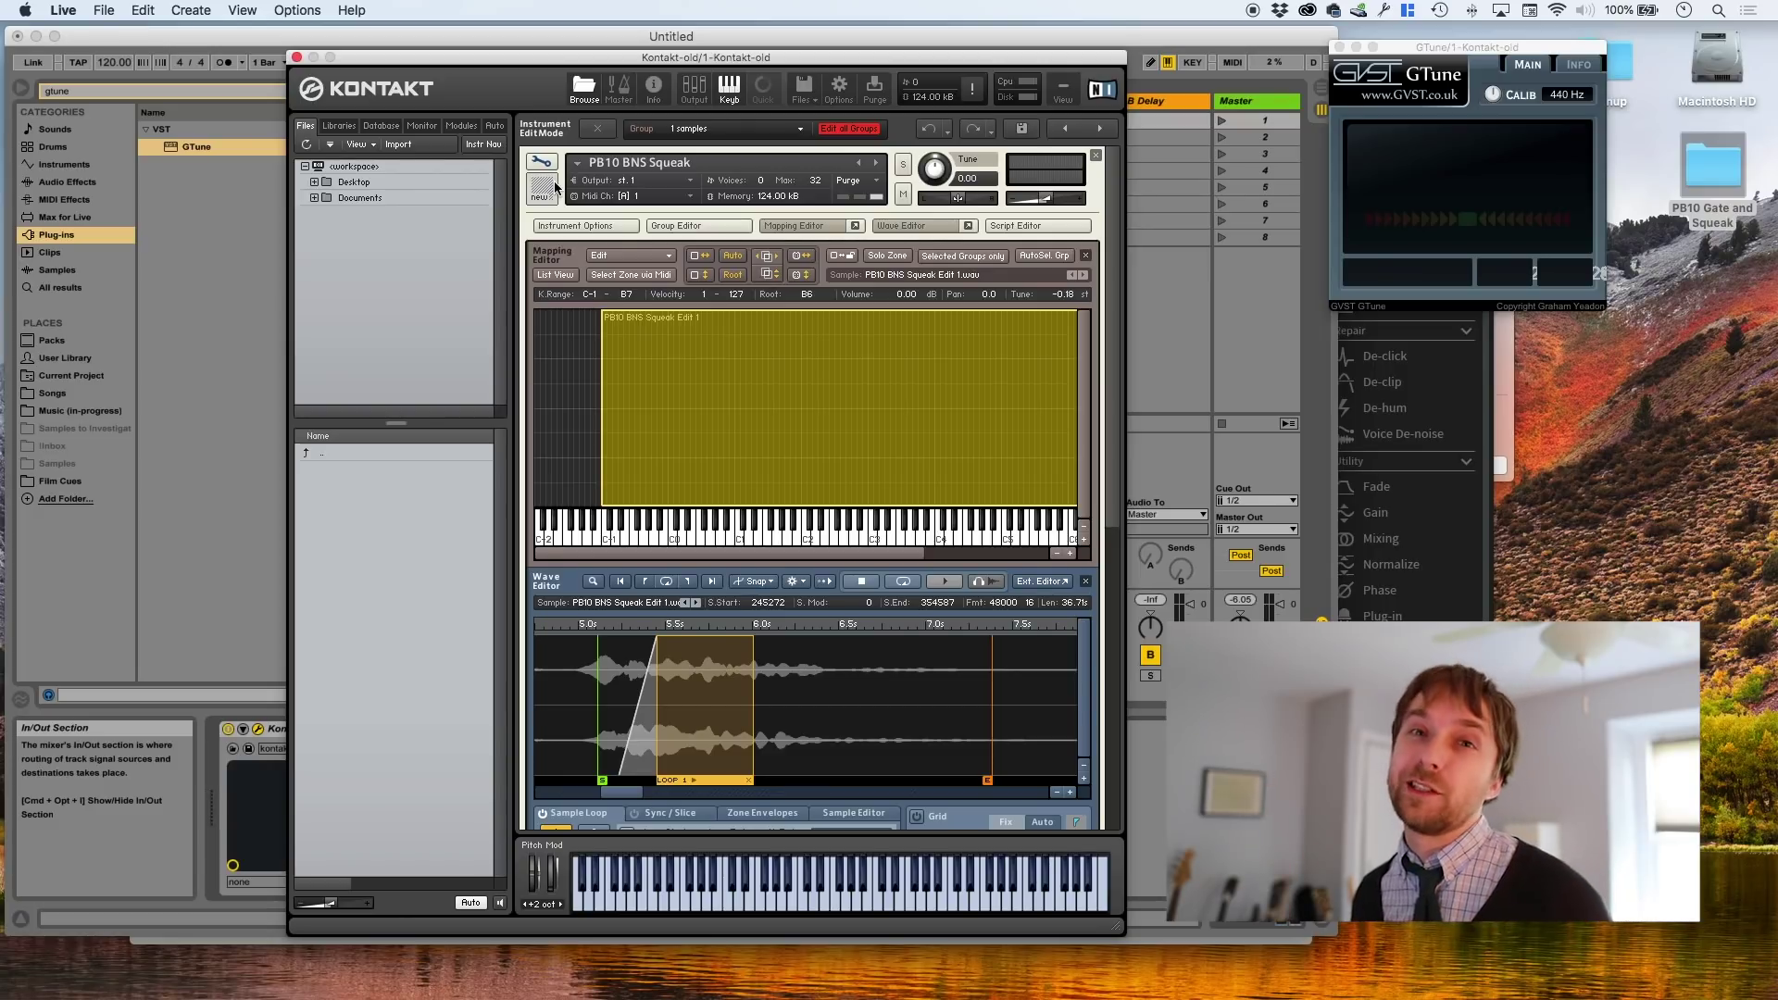
Exit Kontakt's instrument editing to the rack and bring up the PB10 Gate and Squeak folder
{"action": "left_click", "coordinate": [548, 167]}
{"action": "key", "text": "super+Tab"}
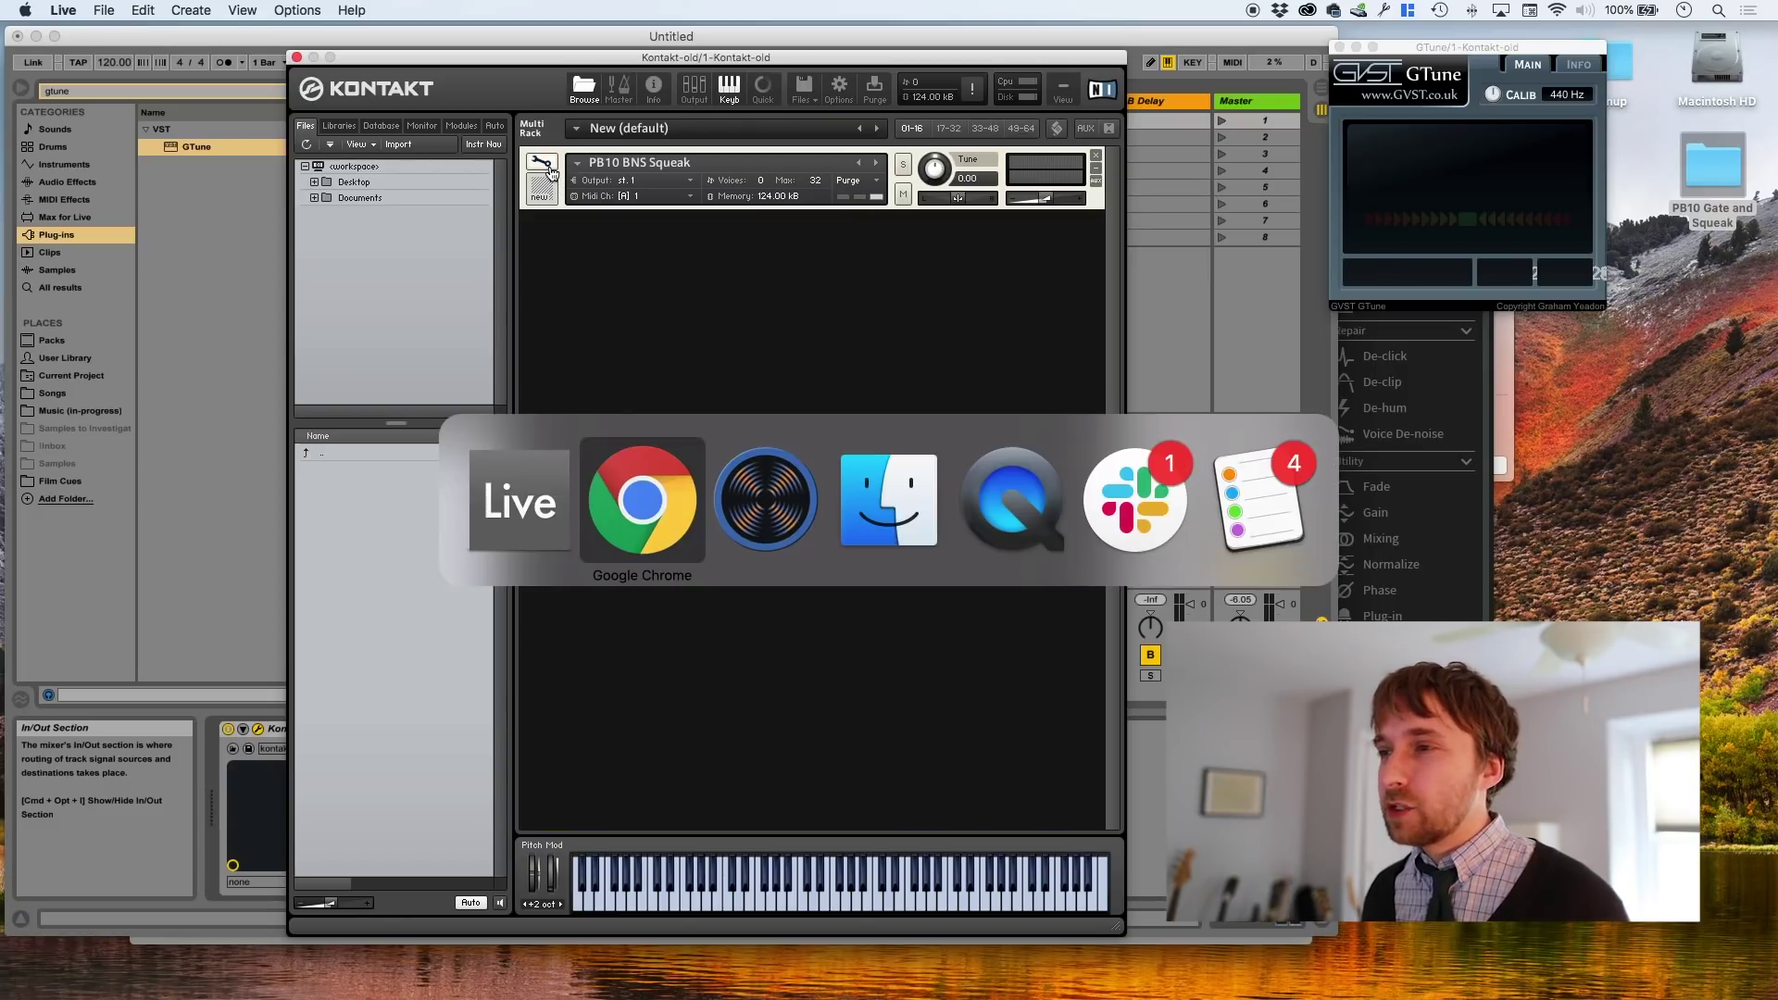
{"action": "key", "text": "super+Tab"}
{"action": "key", "text": "super+Tab"}
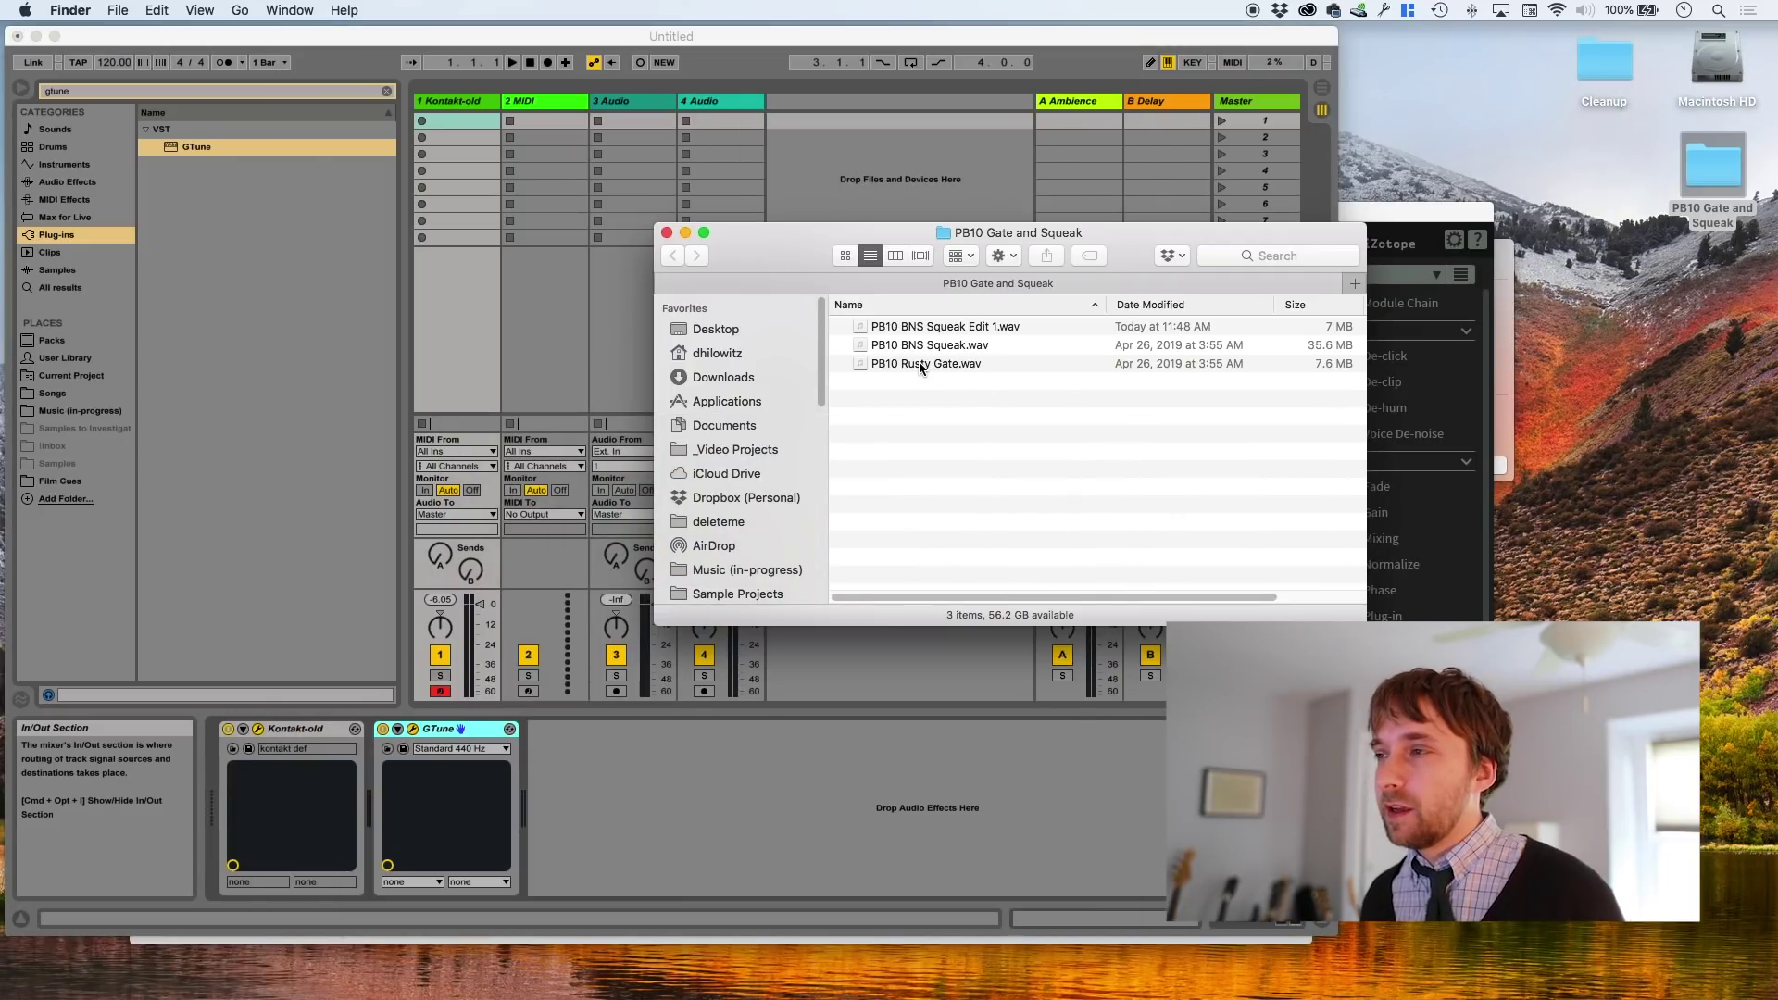
{"action": "left_click", "coordinate": [1414, 227]}
Open PB10 Rusty Gate.wav in a new iZotope RX 6 tab and audition it
{"action": "key", "text": "super+Tab"}
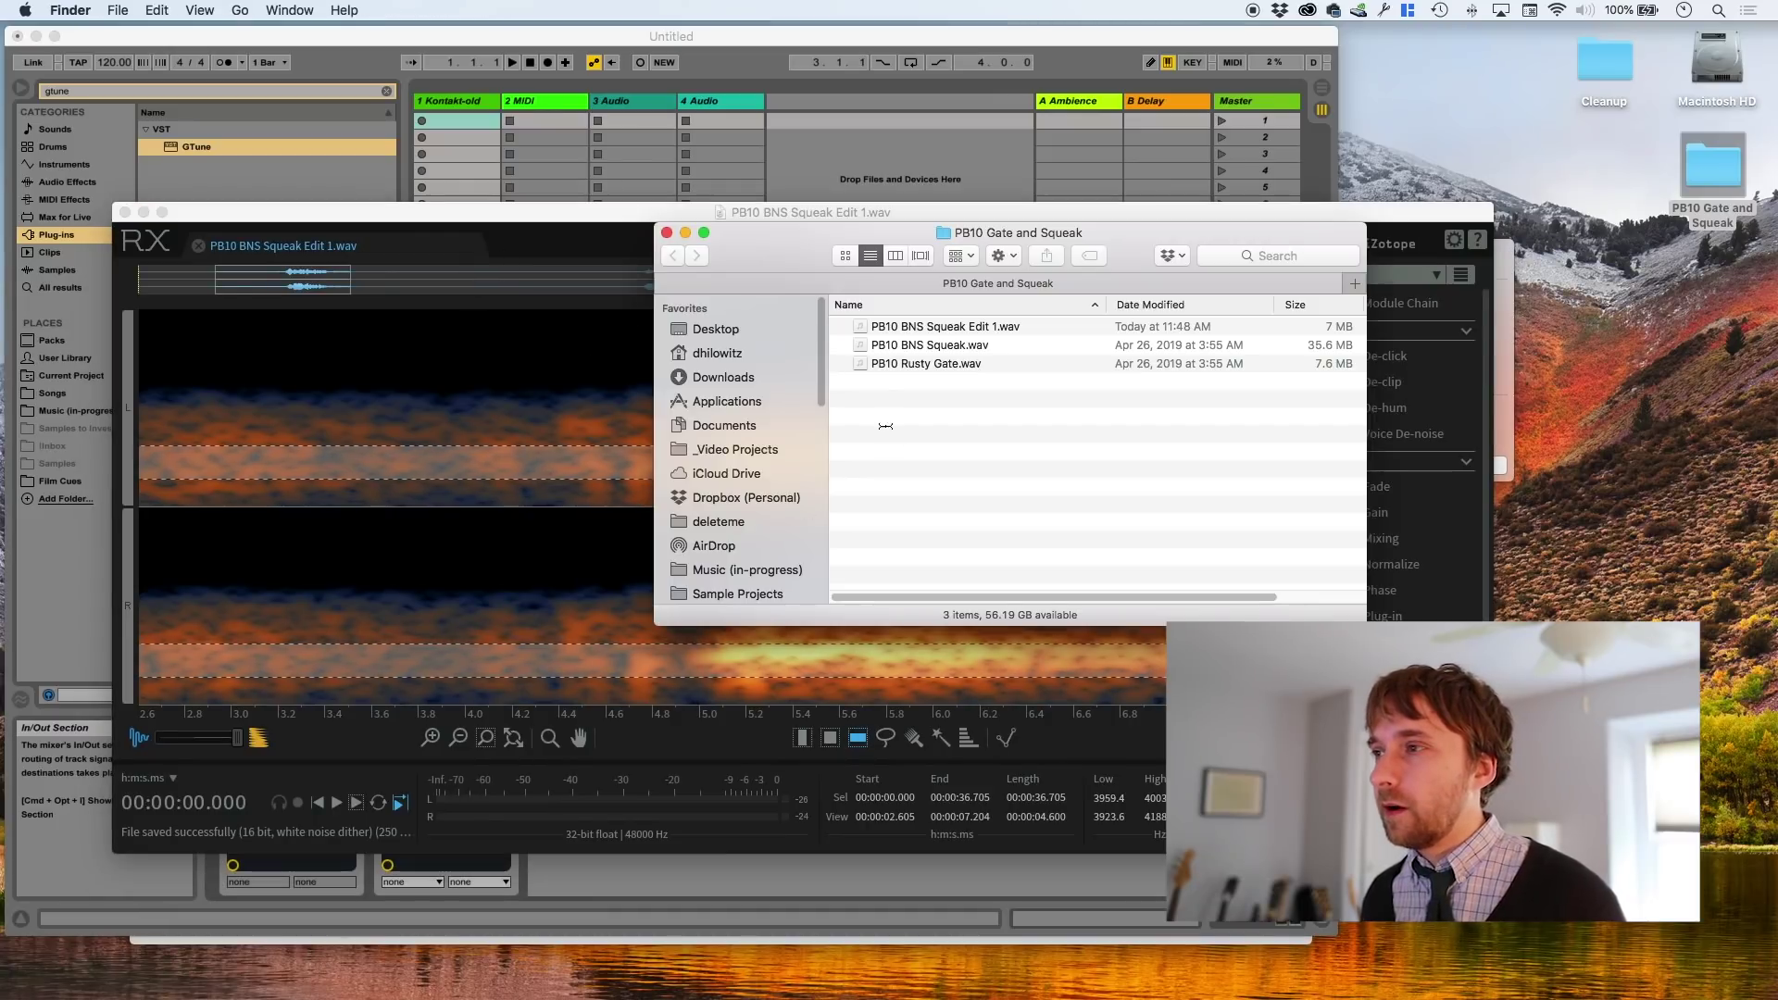
{"action": "double_click", "coordinate": [891, 363]}
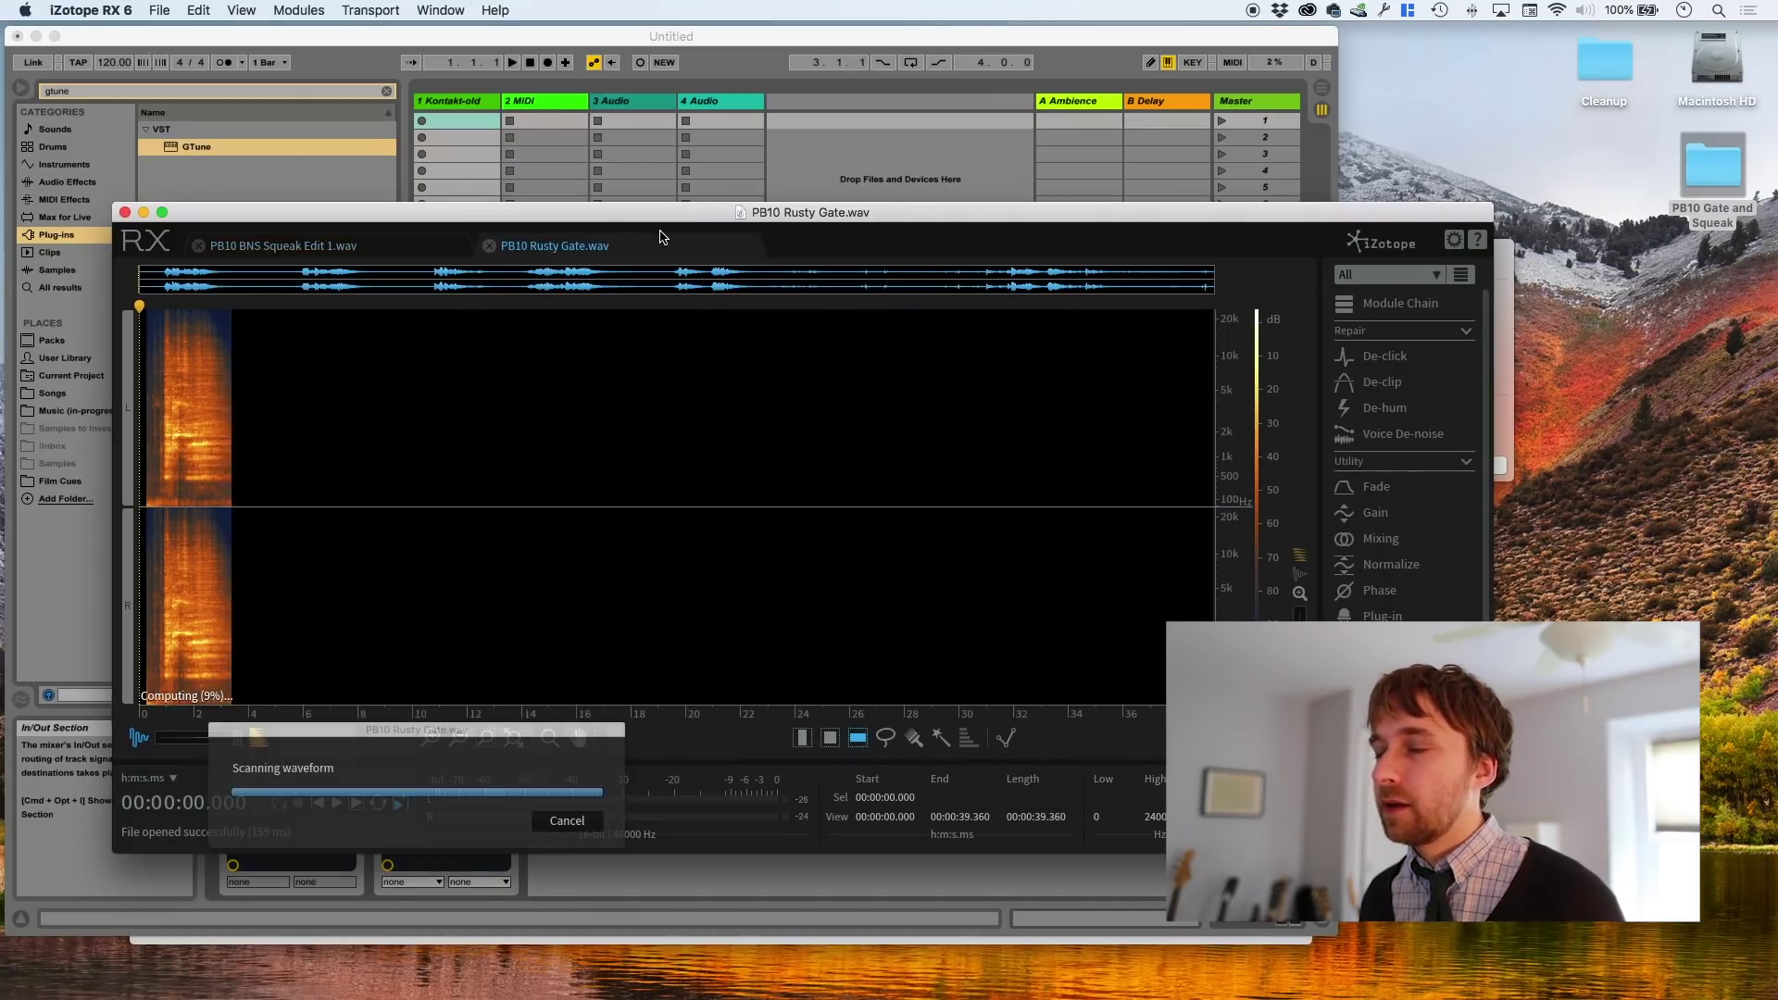
{"action": "key", "text": "space"}
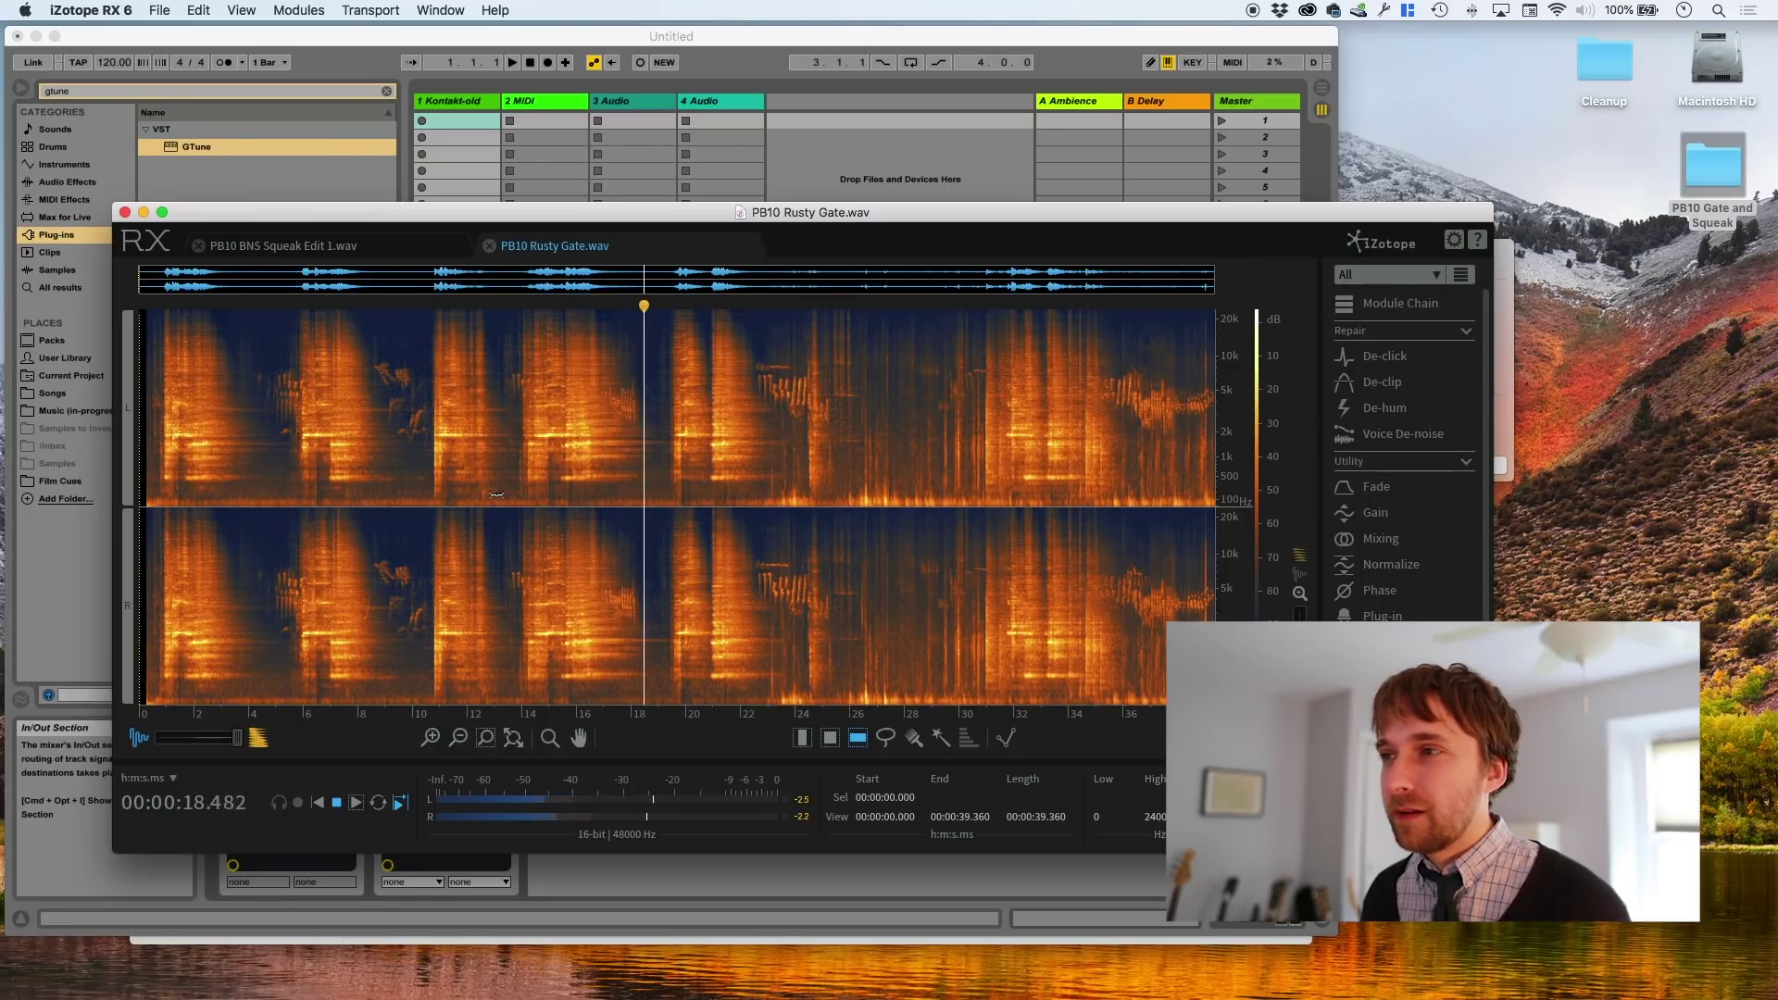
{"action": "key", "text": "space"}
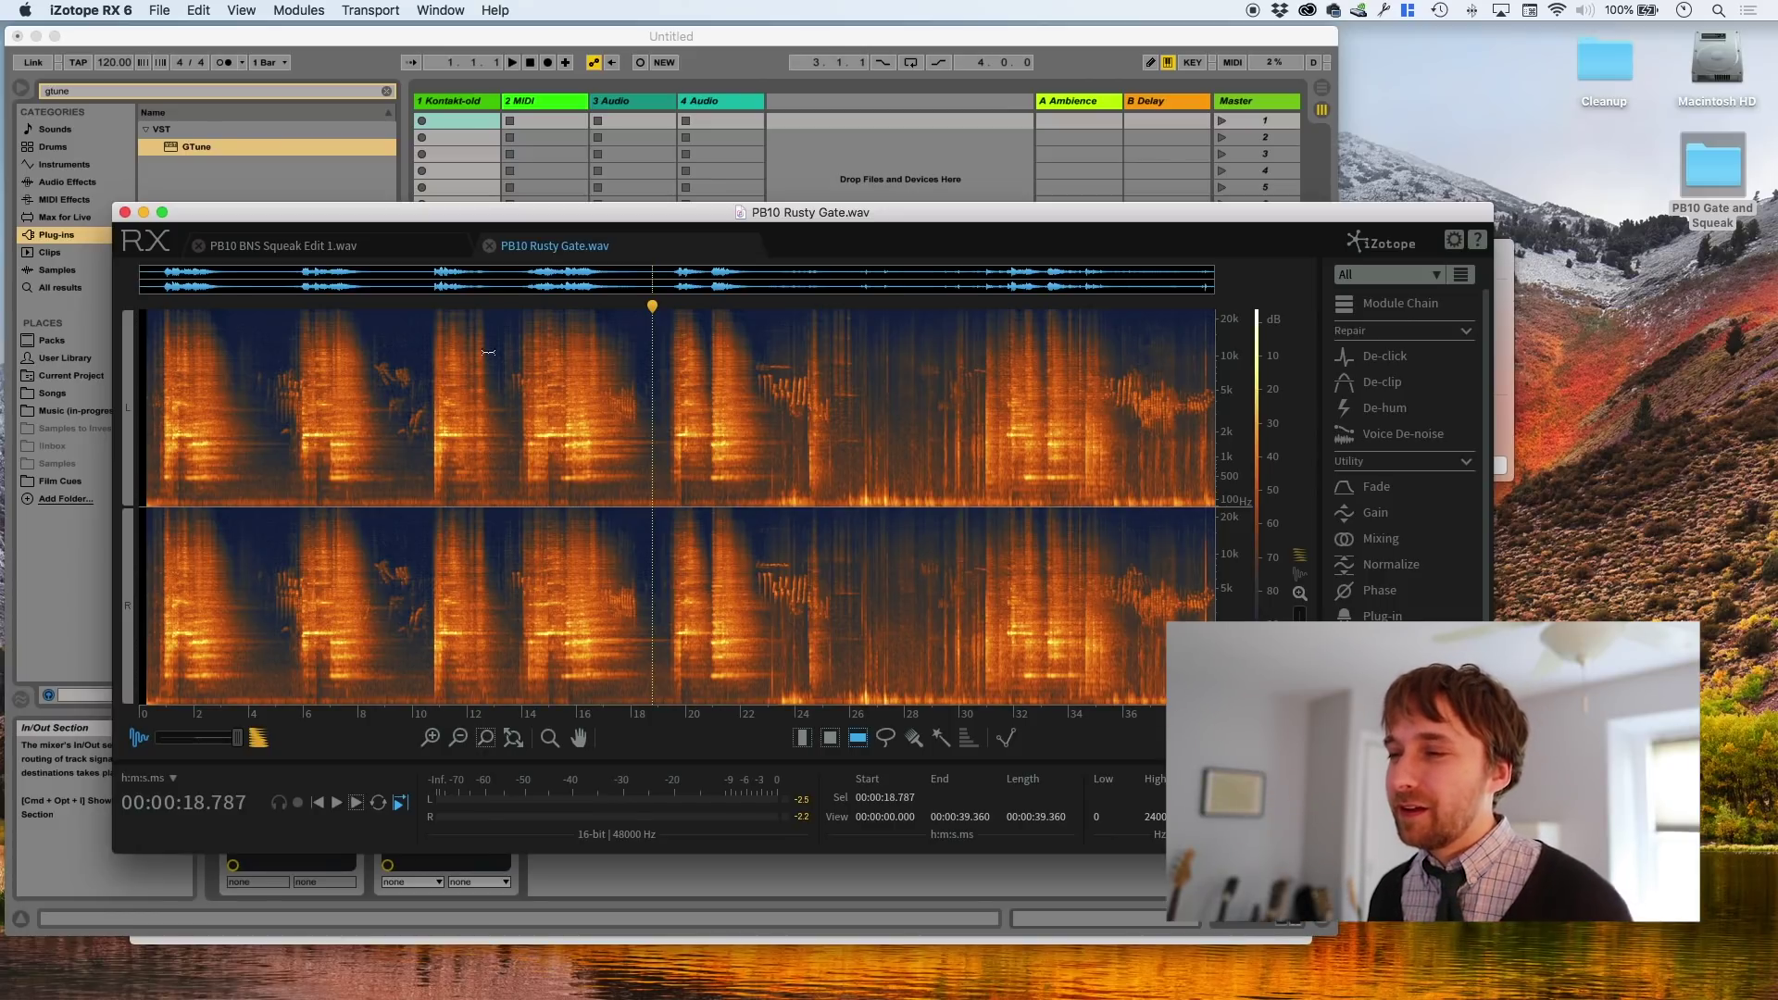
{"action": "left_click", "coordinate": [439, 46]}
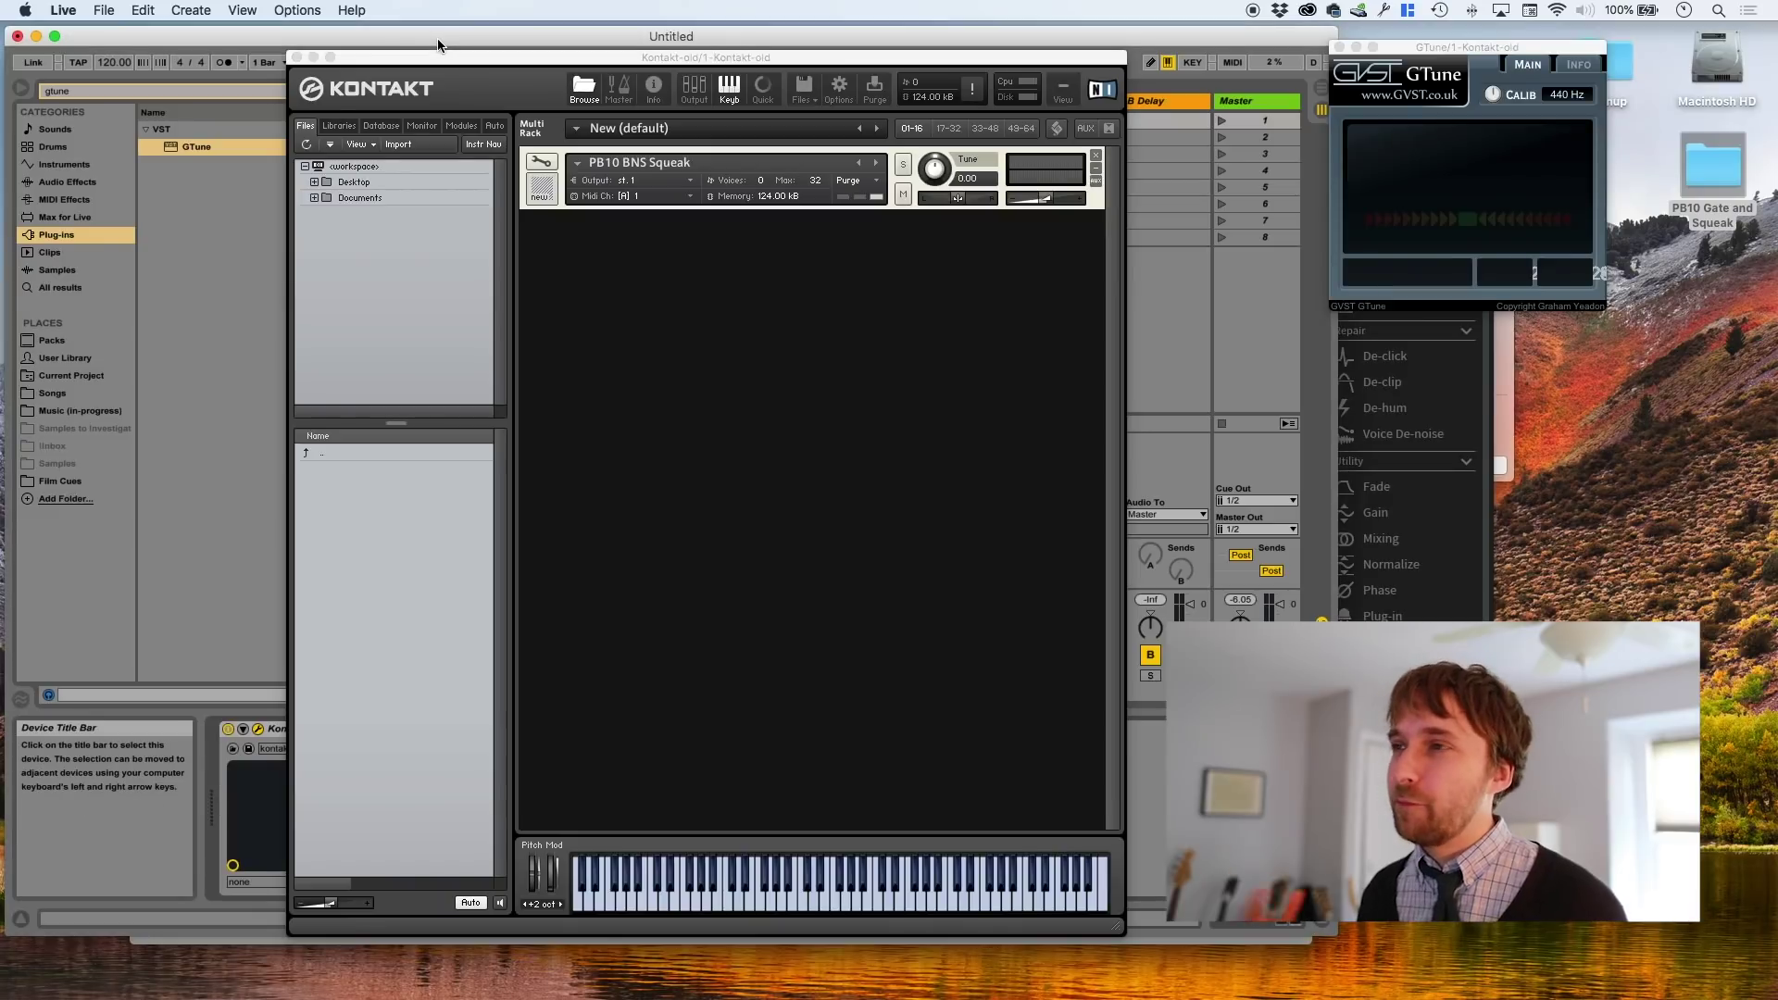
Drag PB10 Rusty Gate.wav into Kontakt's Multi Rack as a second instrument on MIDI channel 2
{"action": "left_click", "coordinate": [715, 319]}
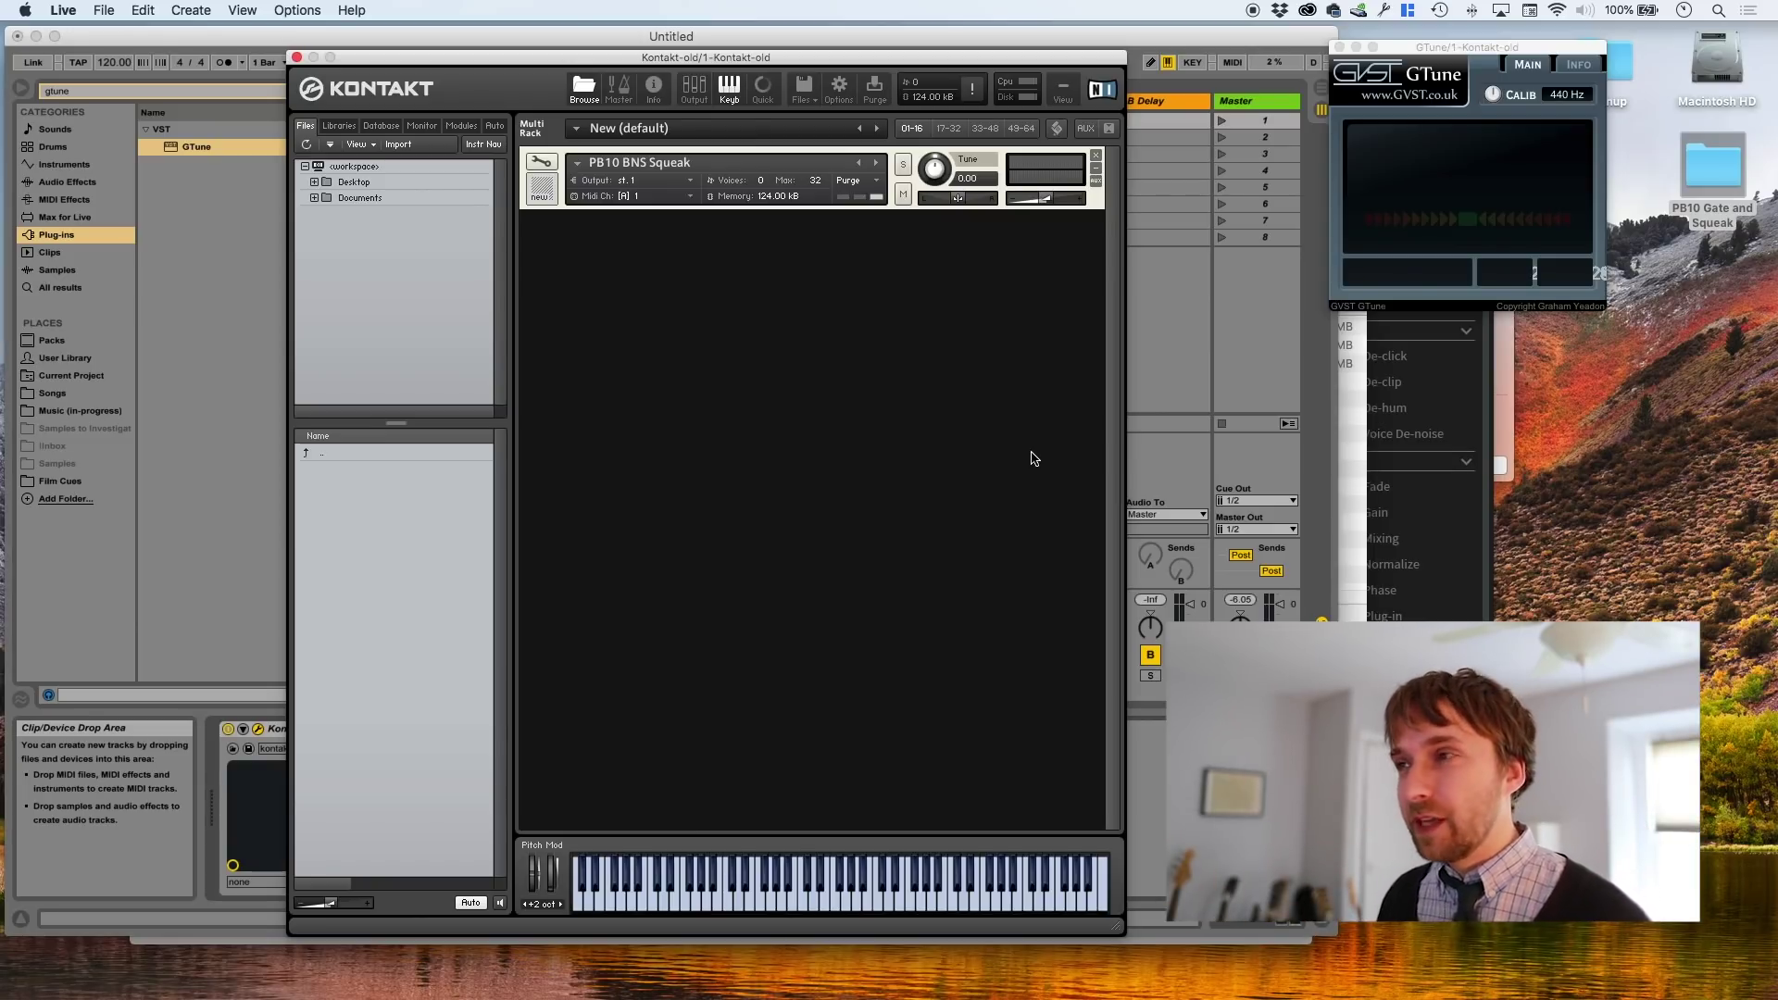
{"action": "key", "text": "super+Tab"}
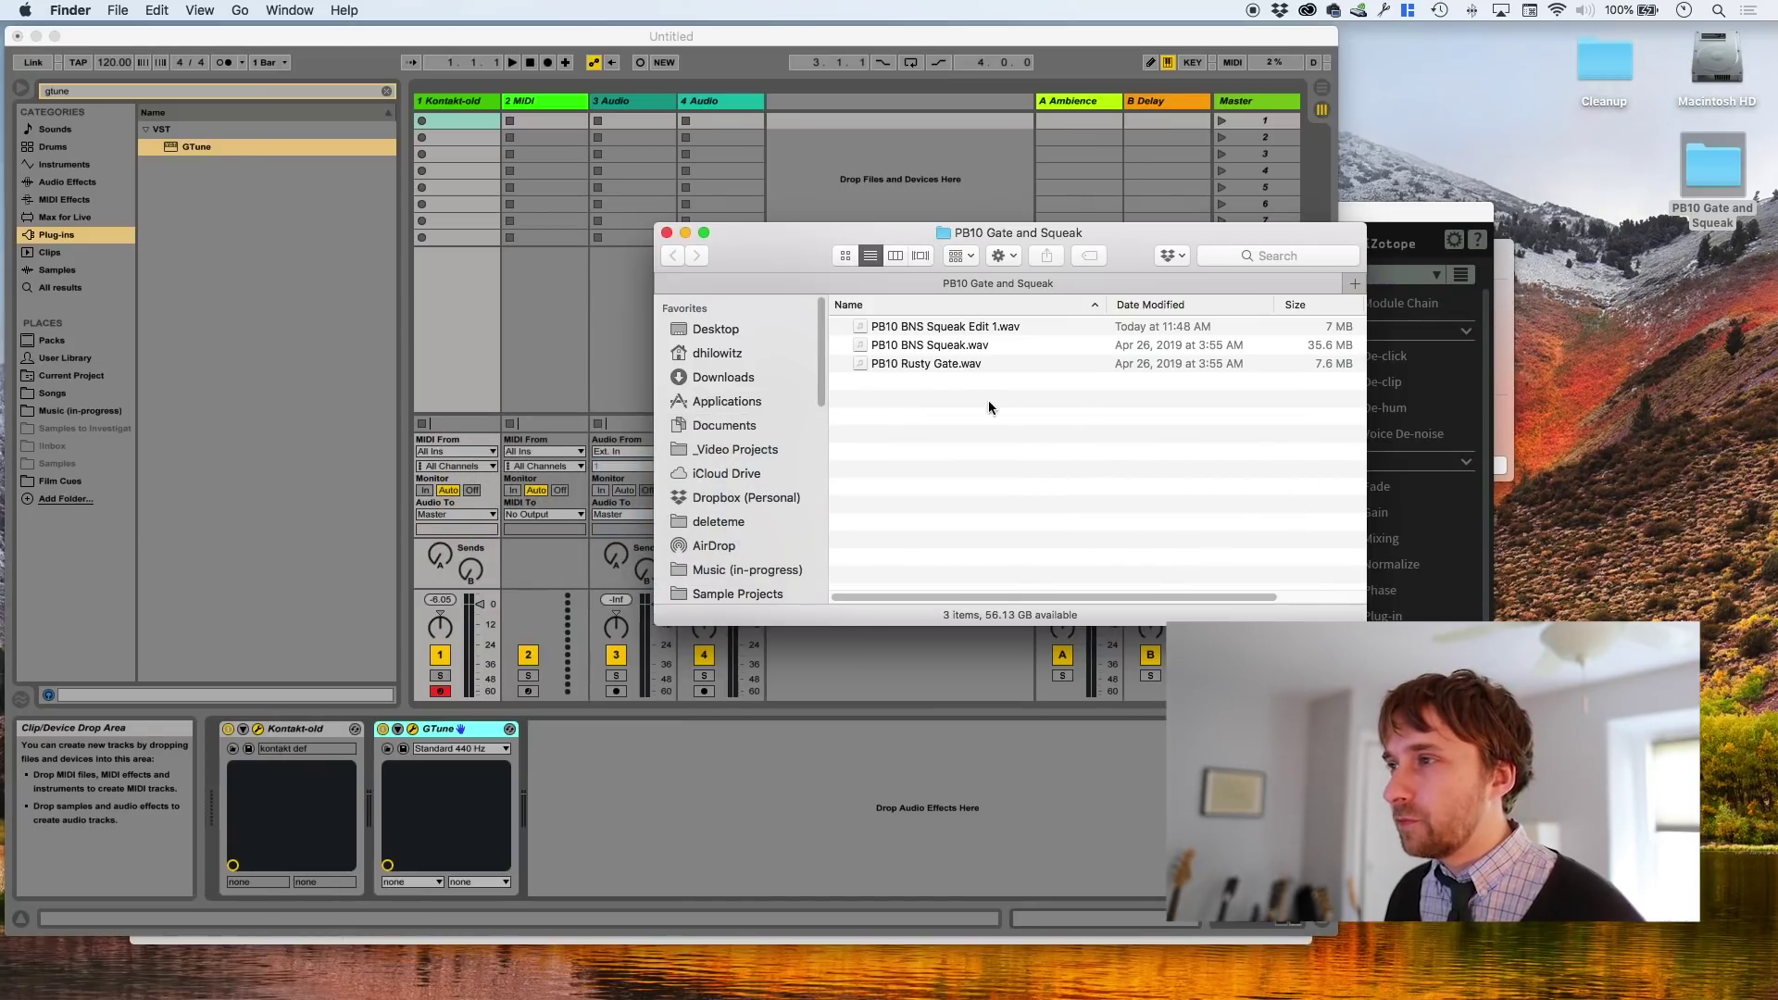
{"action": "key", "text": "super+Tab"}
{"action": "left_click_drag", "start_coordinate": [948, 363], "coordinate": [683, 369]}
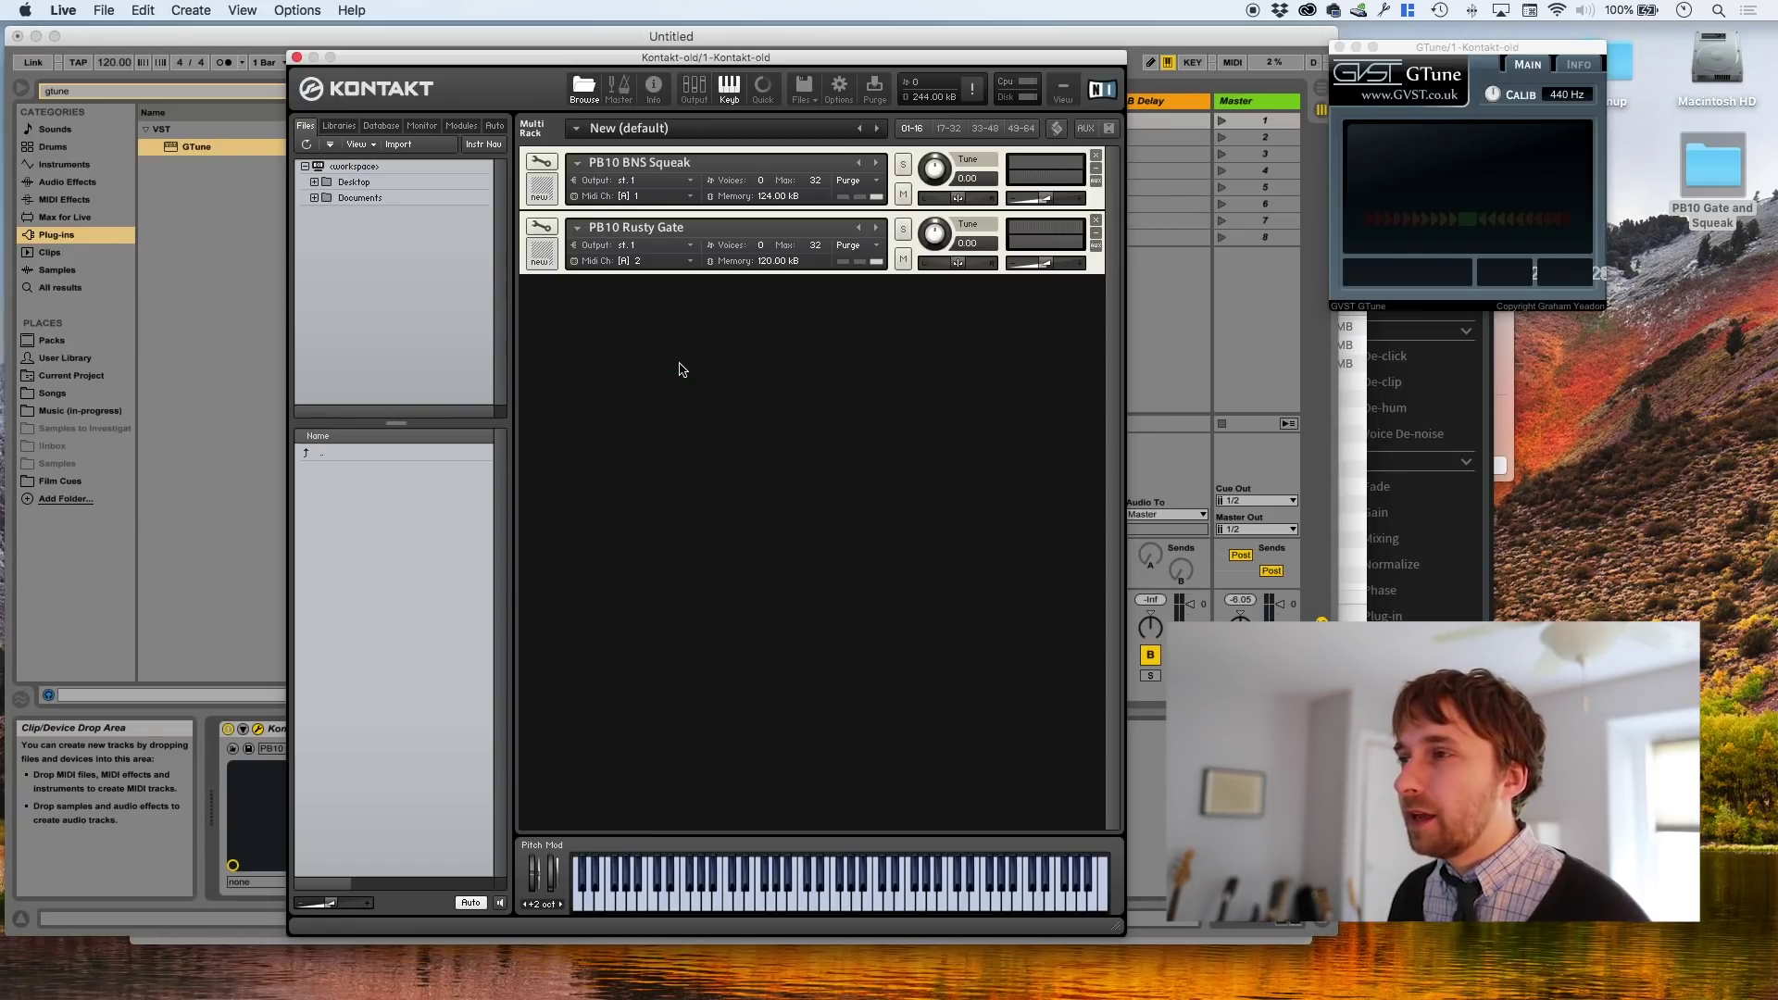
Show the Rusty Gate zone in the Wave Editor and roughly trim start and end to the first creak
{"action": "left_click", "coordinate": [541, 226]}
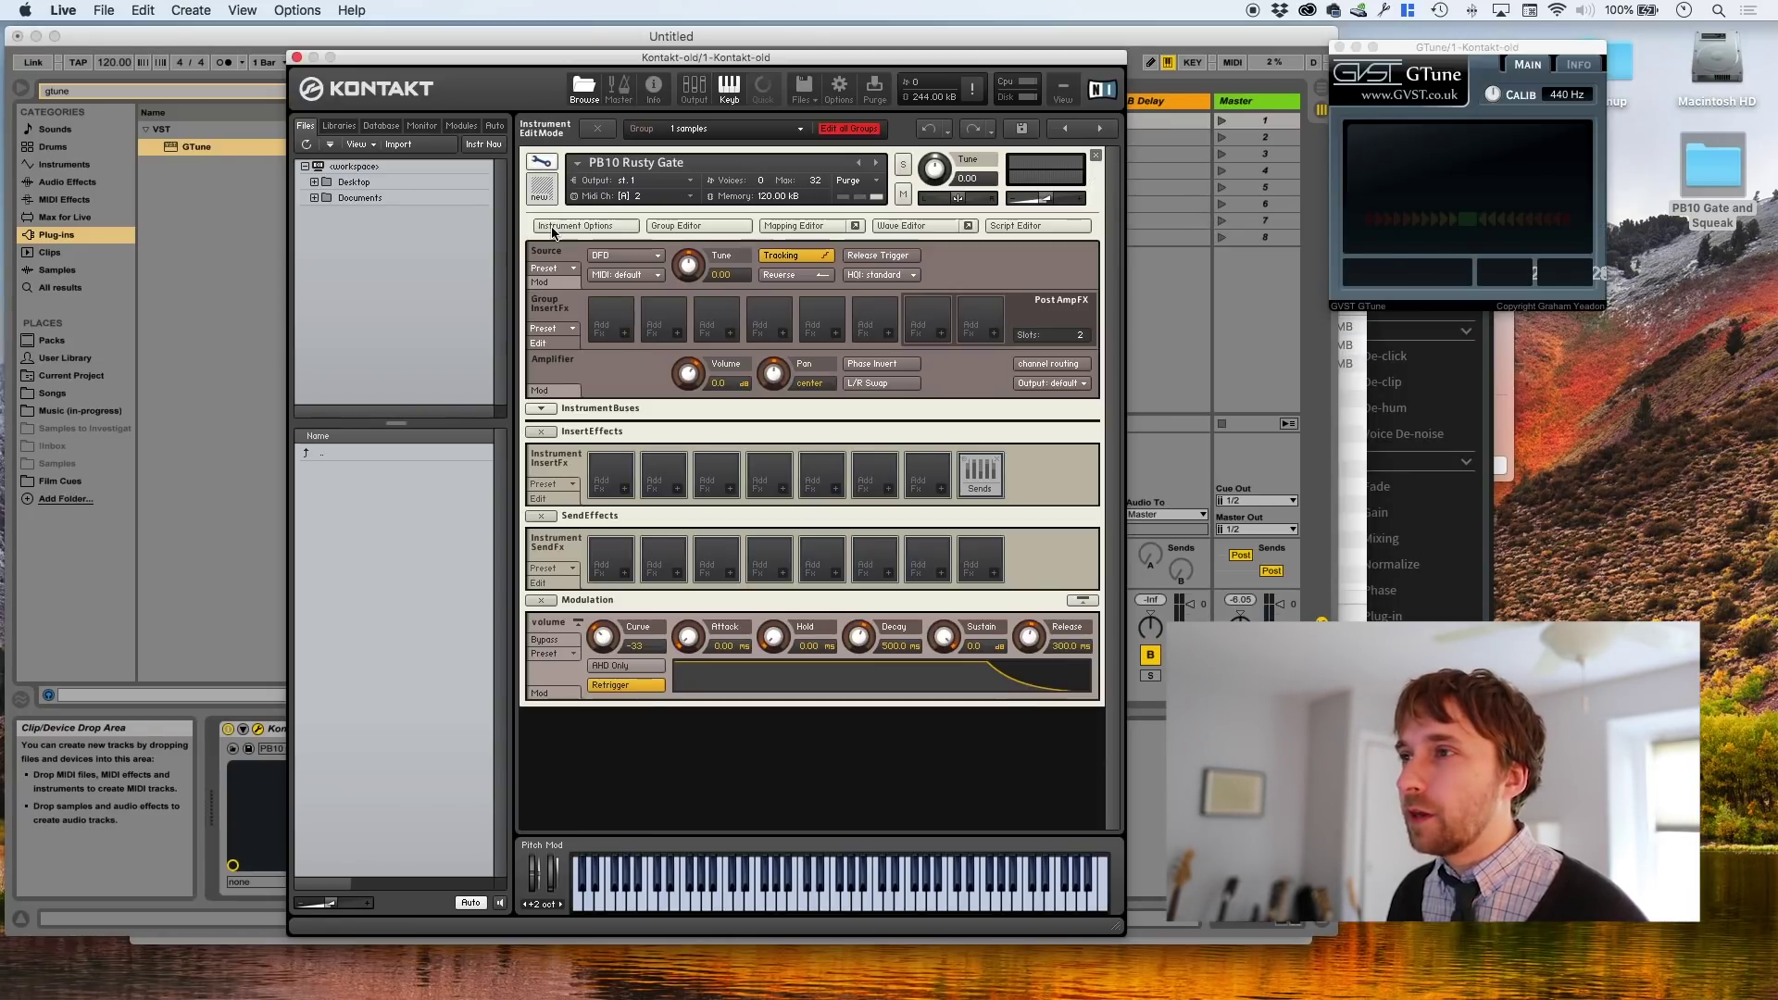
{"action": "left_click", "coordinate": [789, 228]}
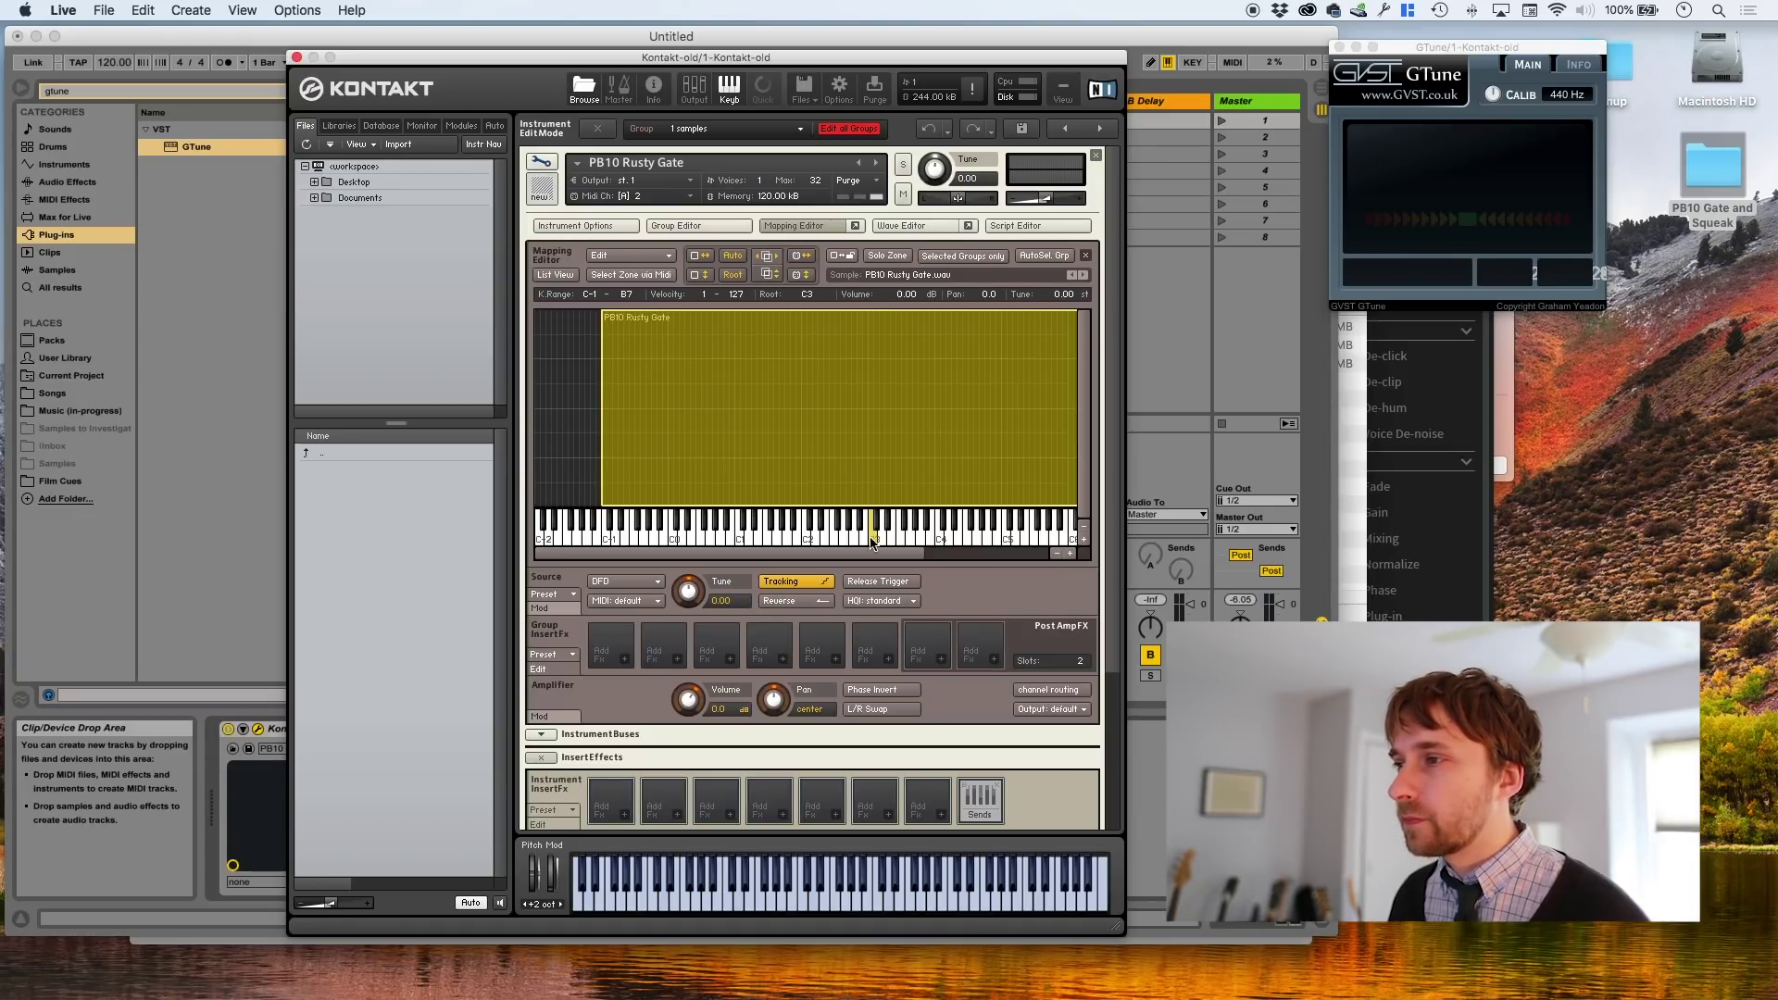
{"action": "double_click", "coordinate": [852, 454]}
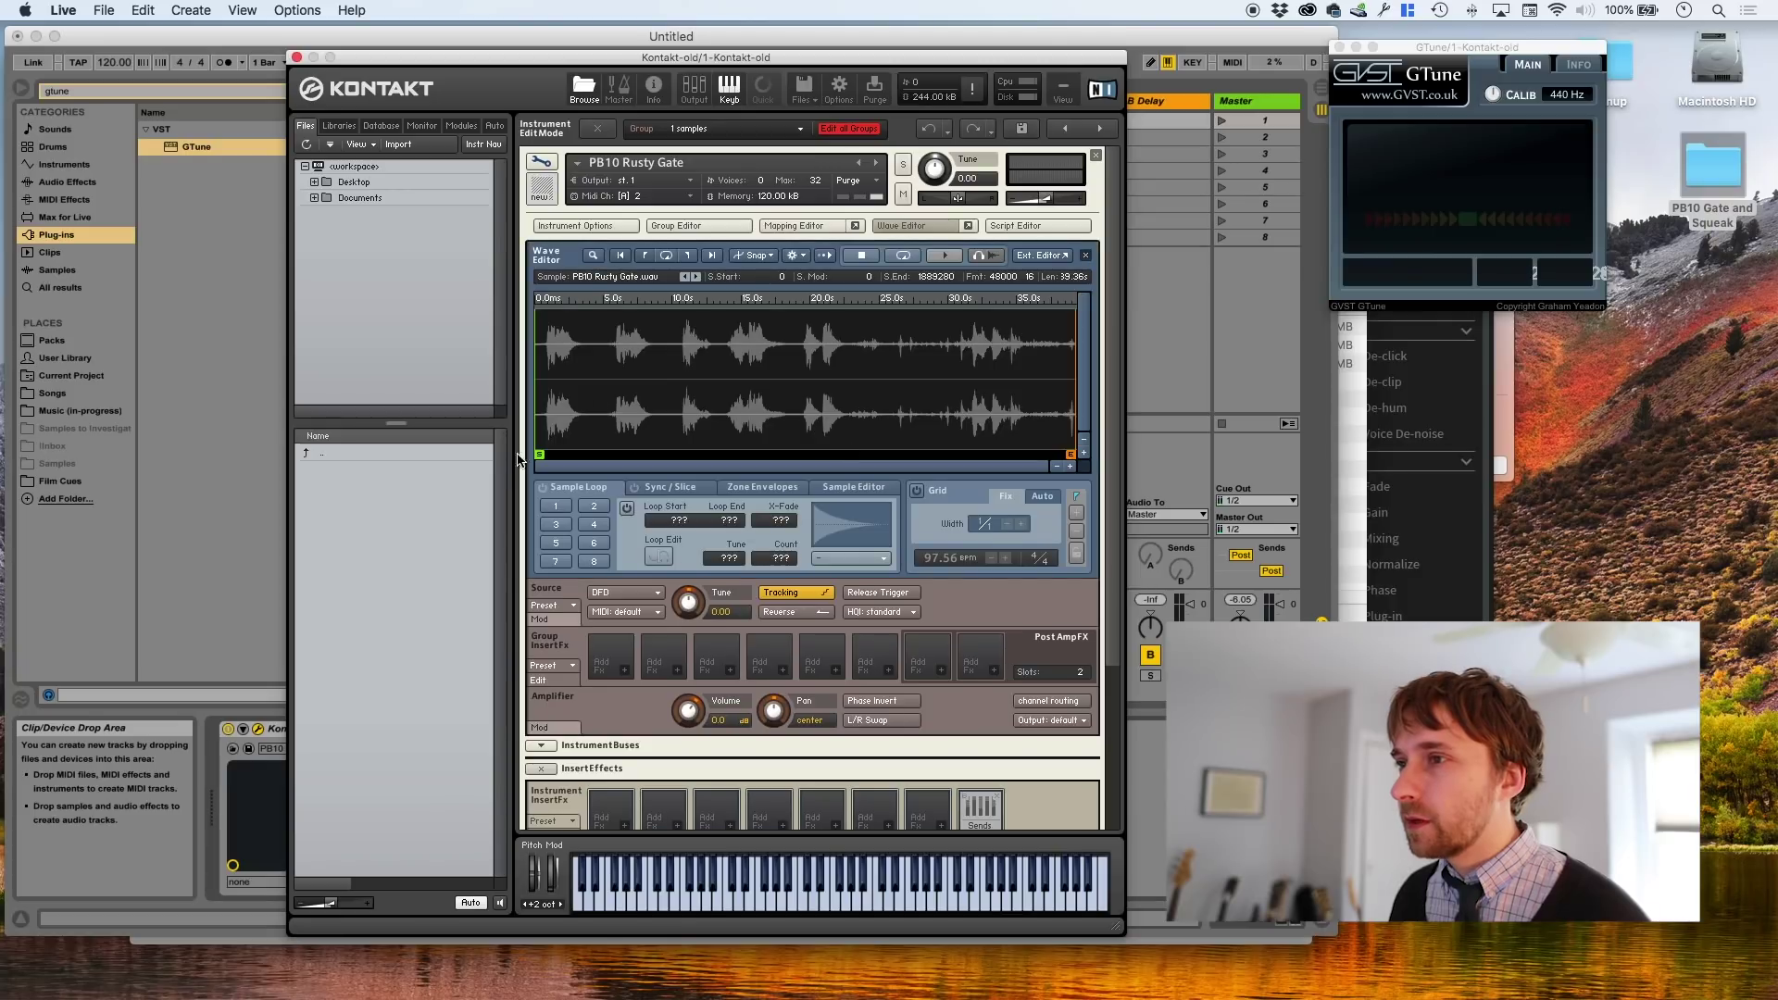
{"action": "left_click_drag", "start_coordinate": [540, 457], "coordinate": [551, 455]}
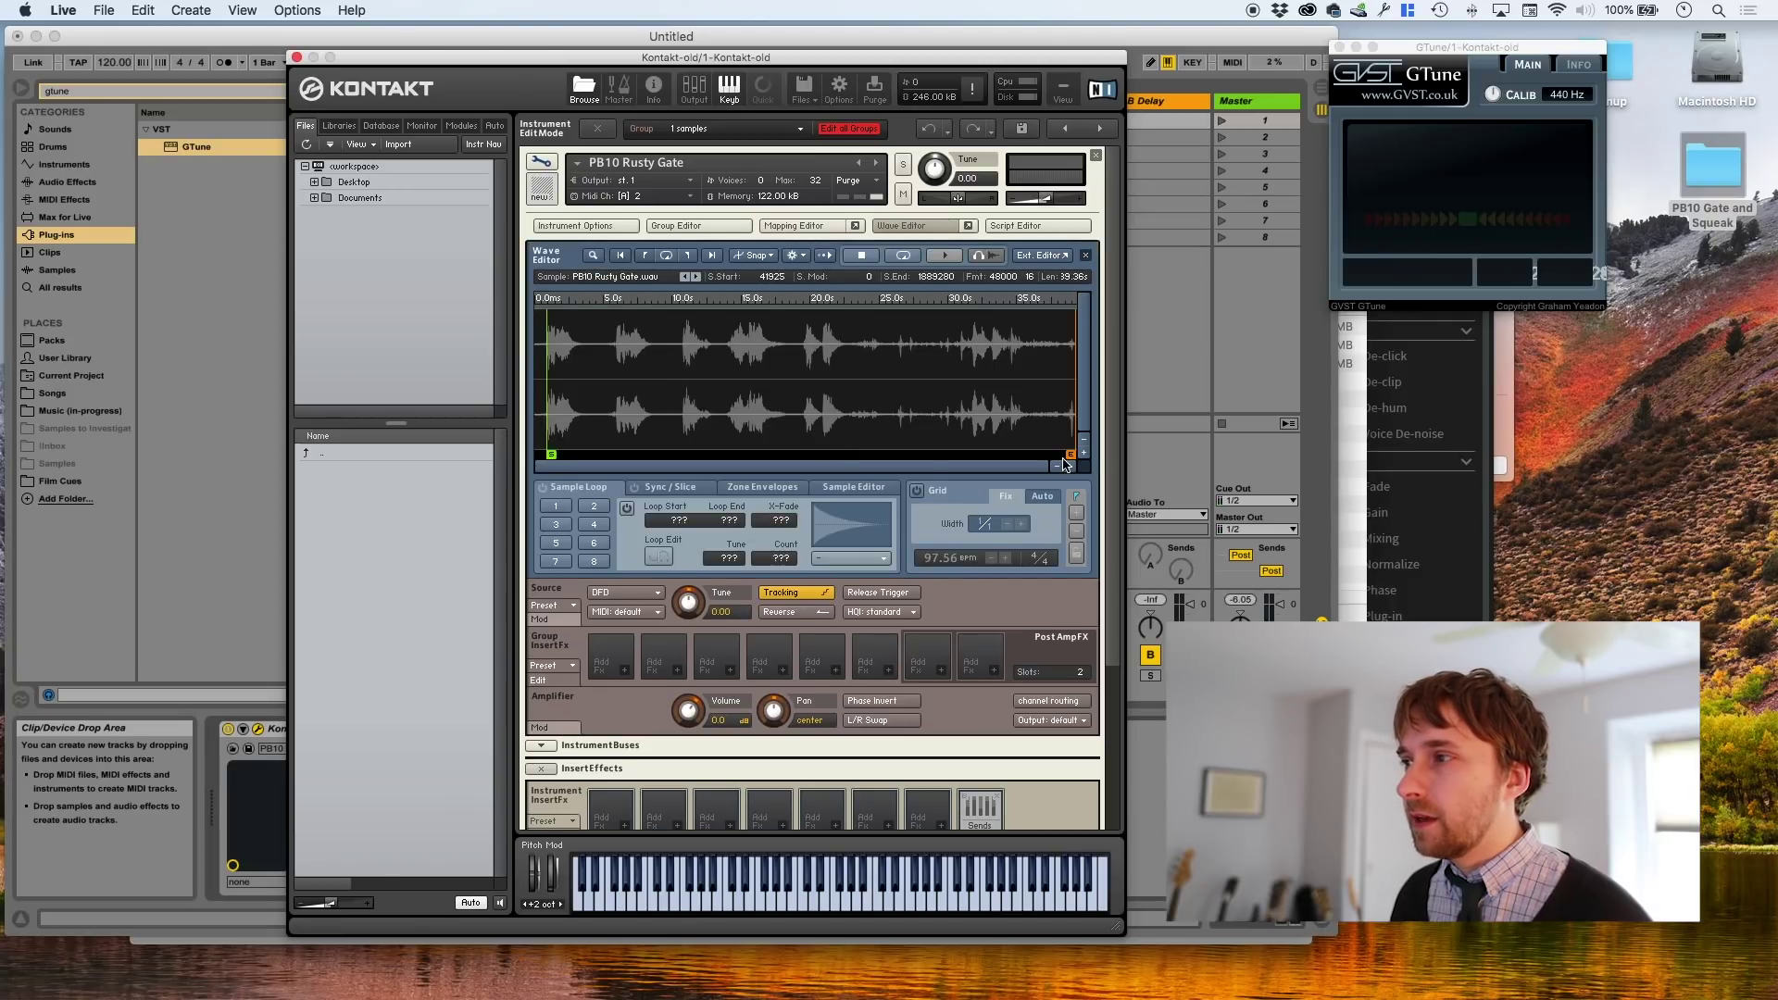
{"action": "left_click_drag", "start_coordinate": [1069, 455], "coordinate": [575, 449]}
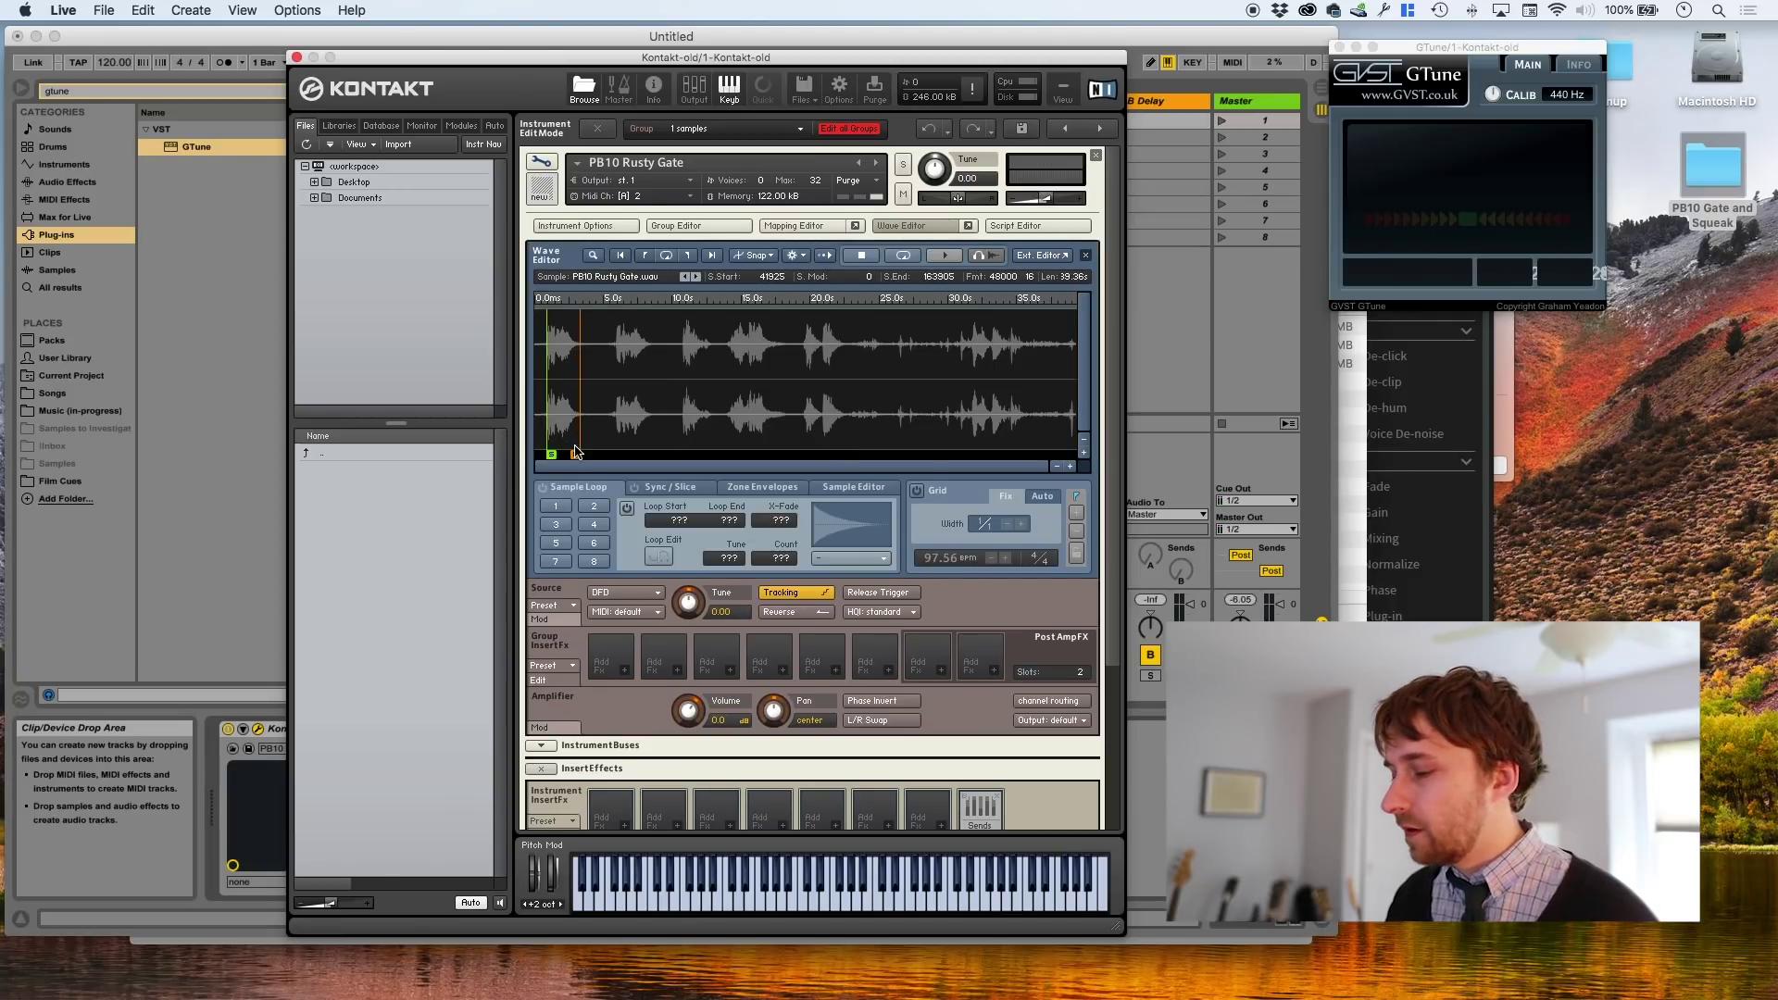
Solo the instrument, zoom in, and refine the sample to start 58448 and end 94186
{"action": "left_click", "coordinate": [904, 165]}
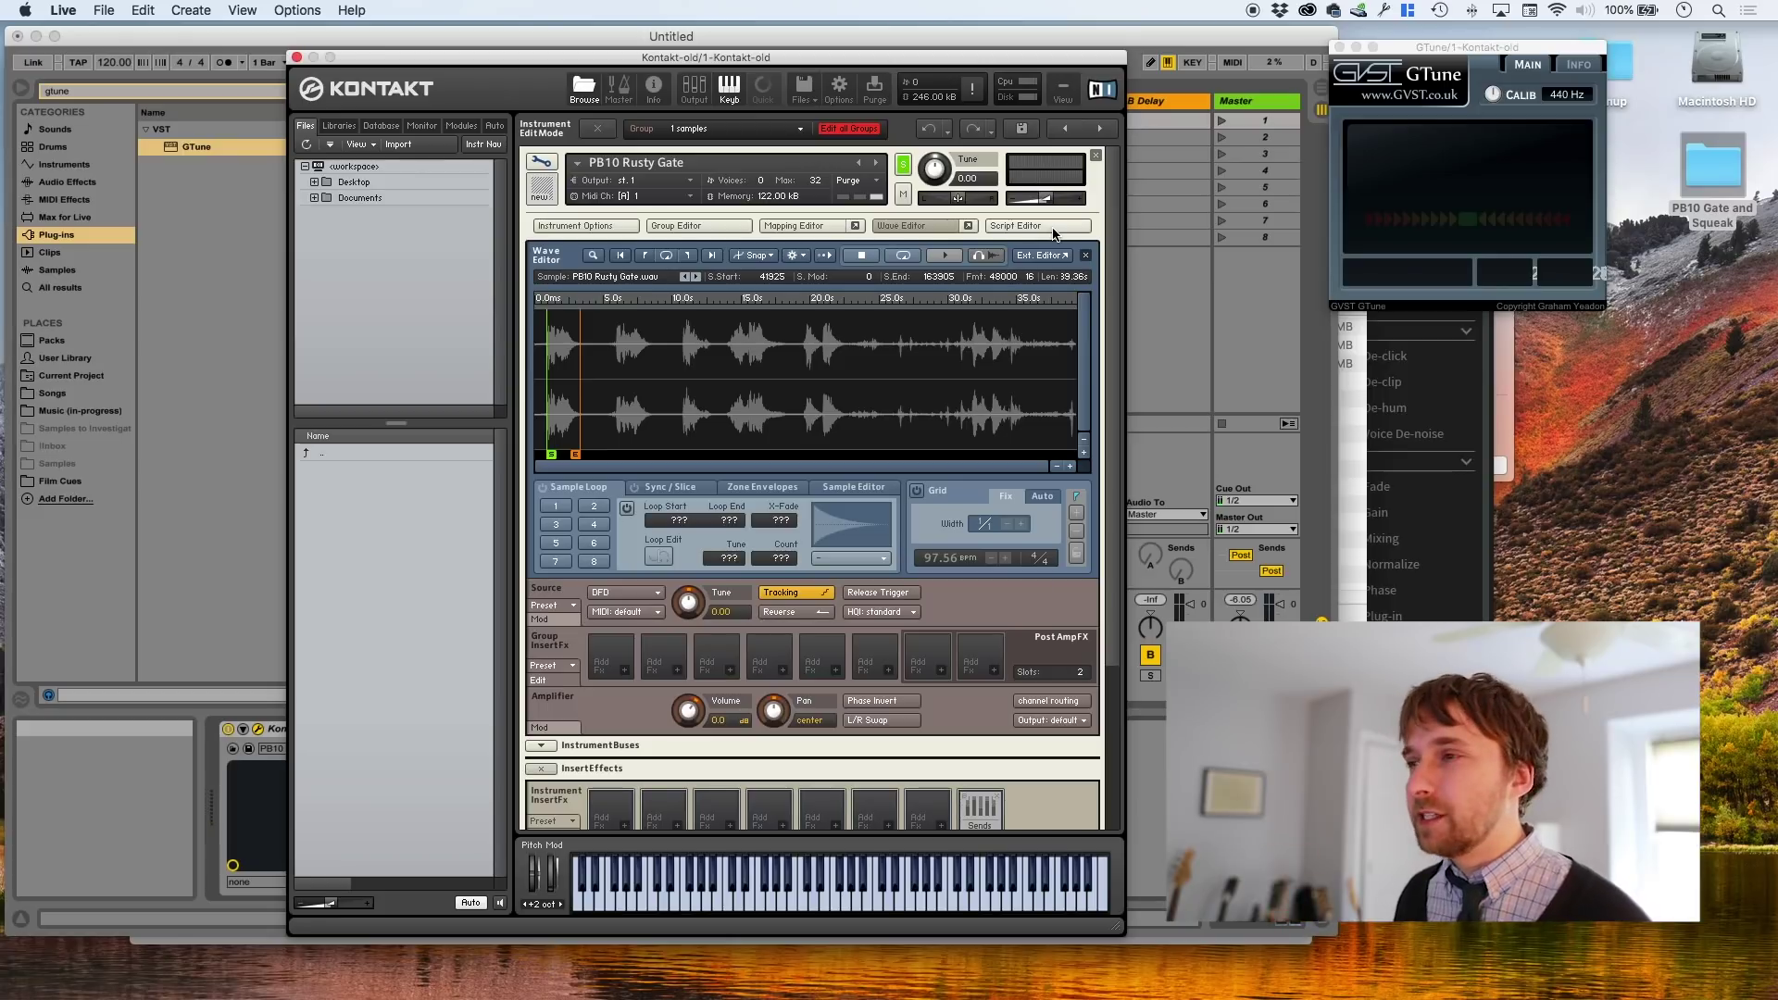
{"action": "left_click", "coordinate": [1069, 465]}
{"action": "left_click", "coordinate": [1069, 466]}
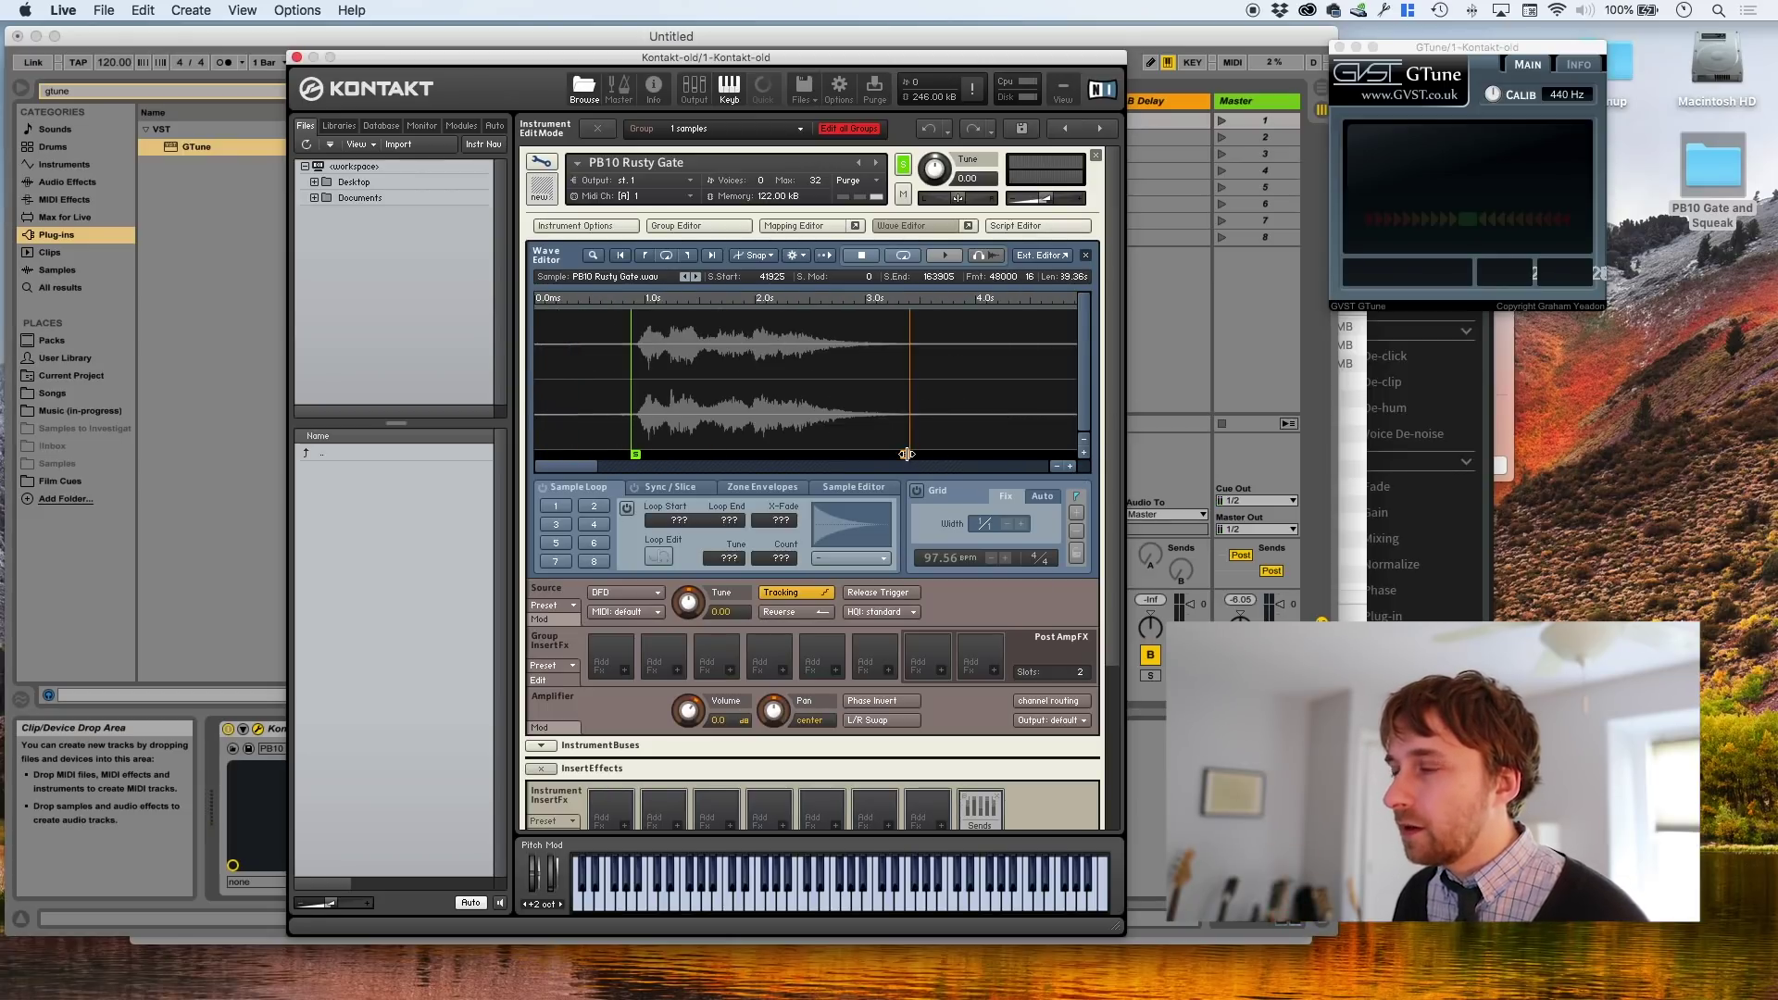
{"action": "left_click_drag", "start_coordinate": [906, 454], "coordinate": [891, 454]}
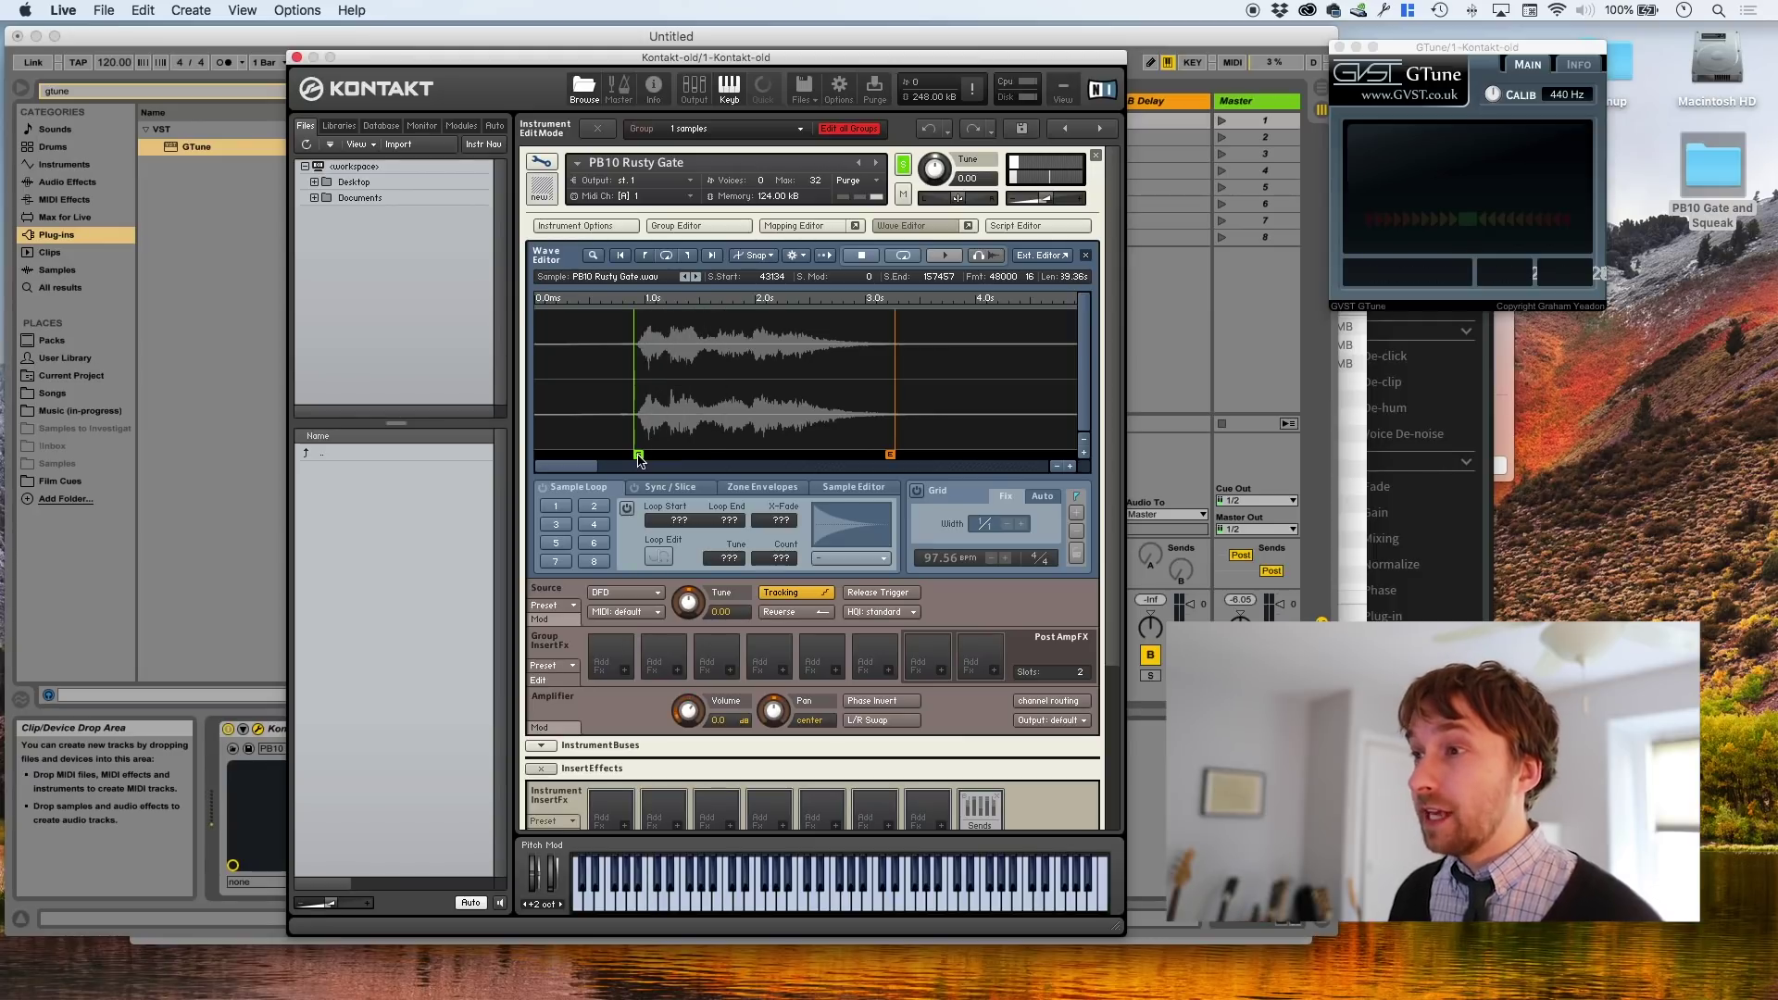
{"action": "left_click_drag", "start_coordinate": [638, 457], "coordinate": [673, 454]}
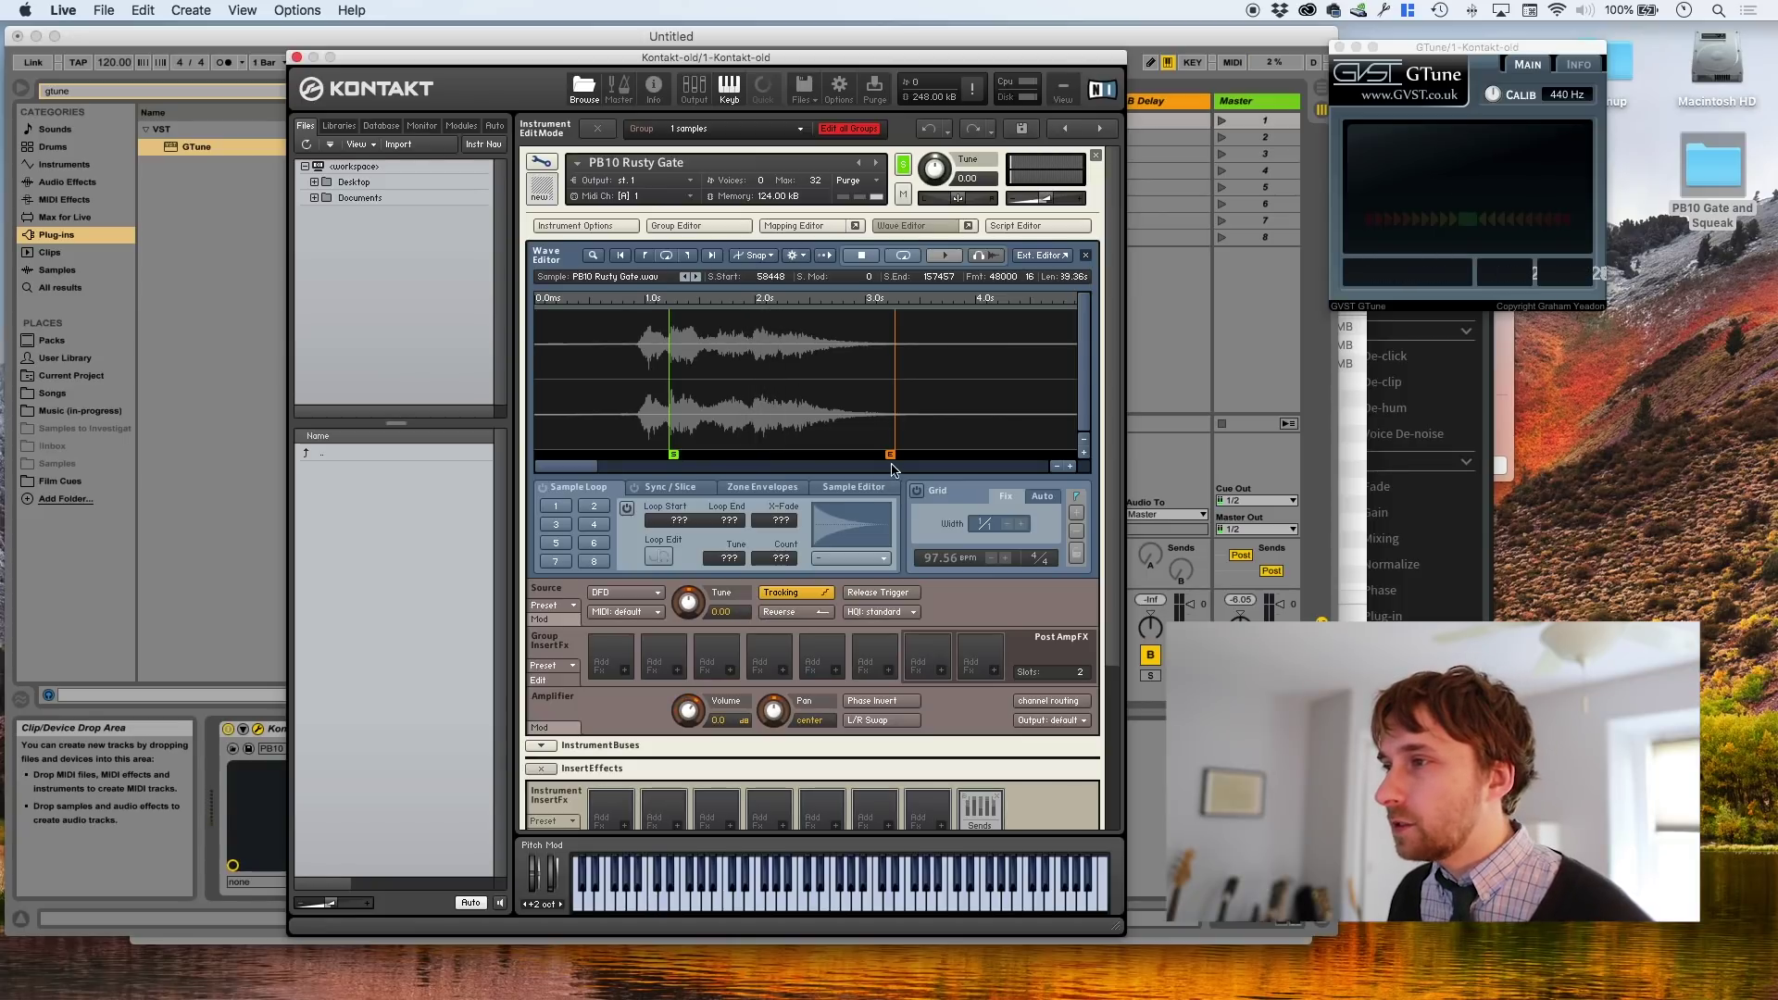
{"action": "left_click_drag", "start_coordinate": [891, 457], "coordinate": [744, 456]}
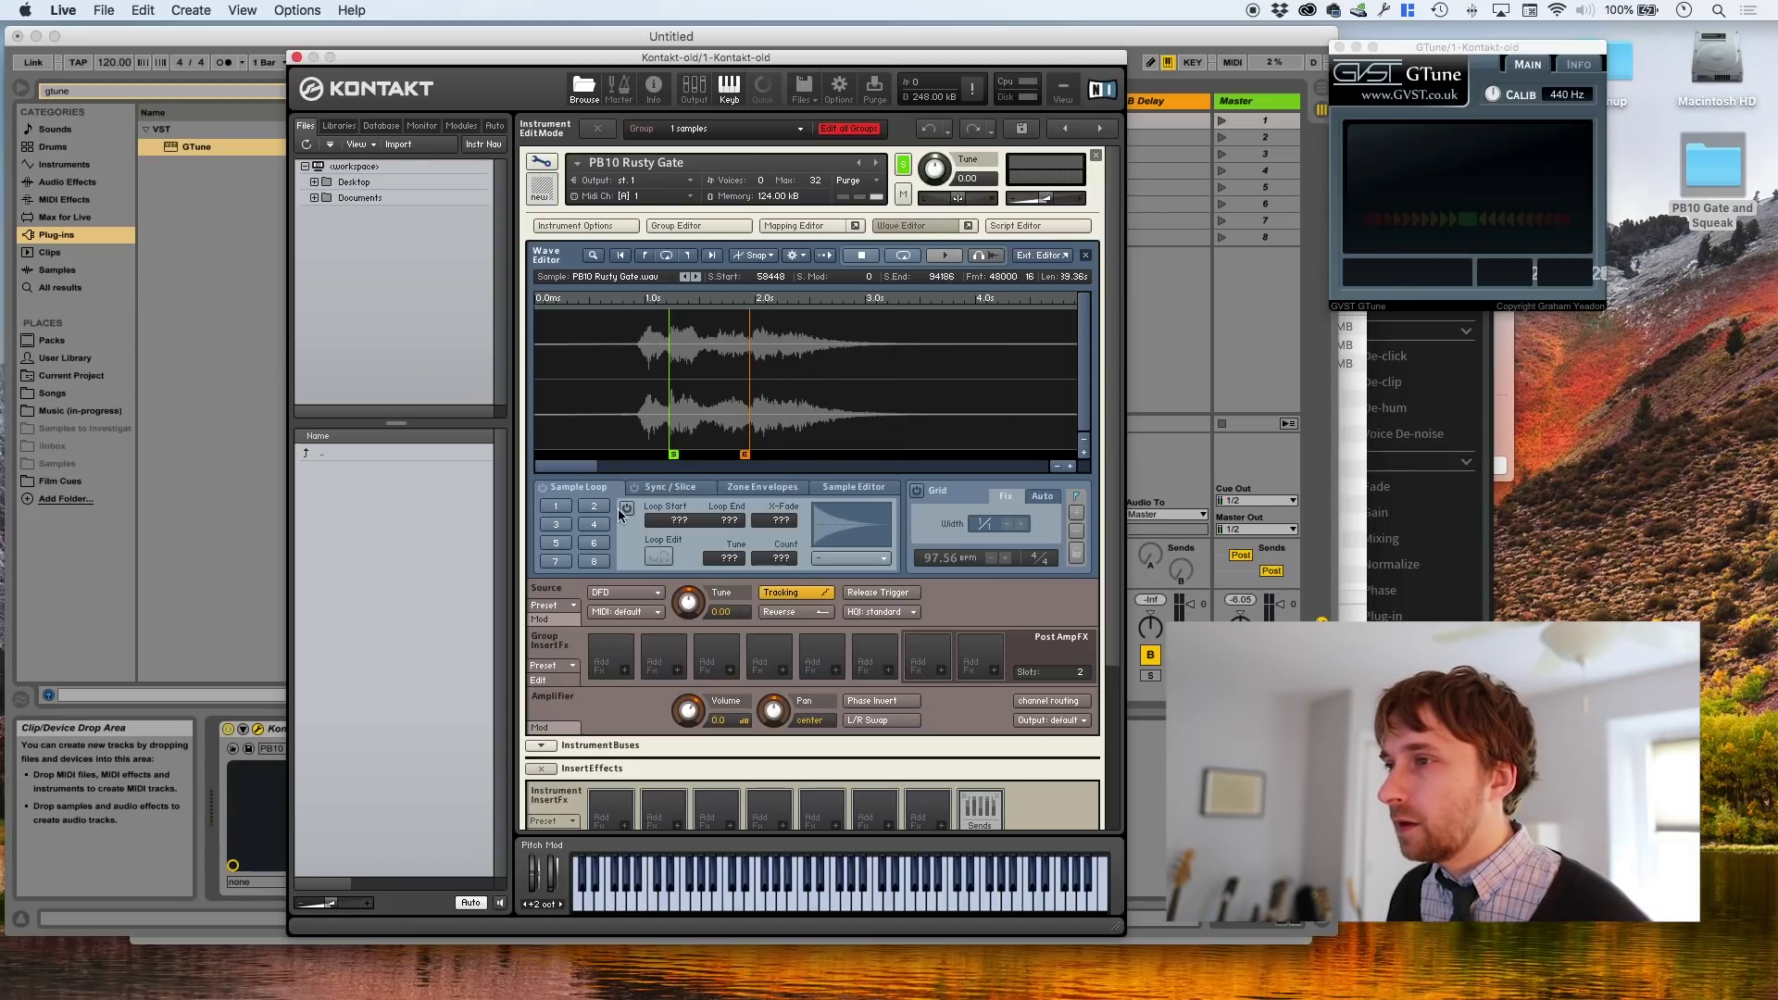
Enable loop slot 1 looping 74152–94463 with a 13800-sample crossfade
{"action": "left_click", "coordinate": [556, 506]}
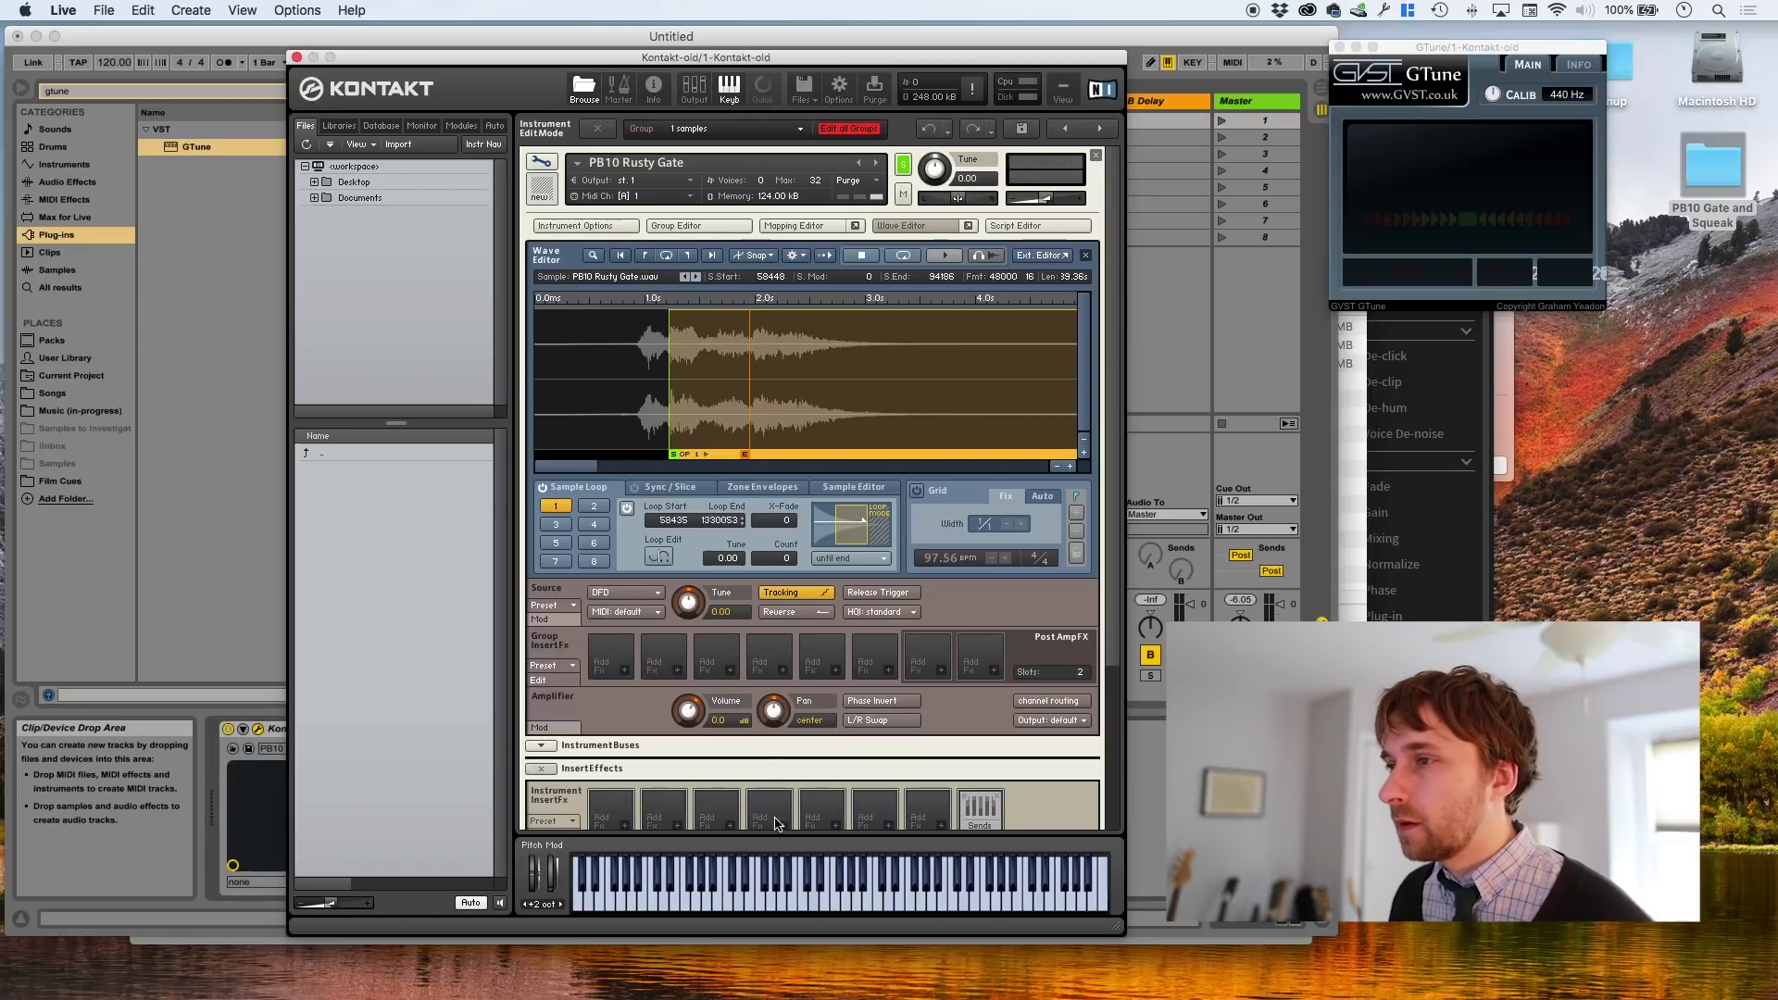
{"action": "left_click_drag", "start_coordinate": [734, 530], "coordinate": [758, 739]}
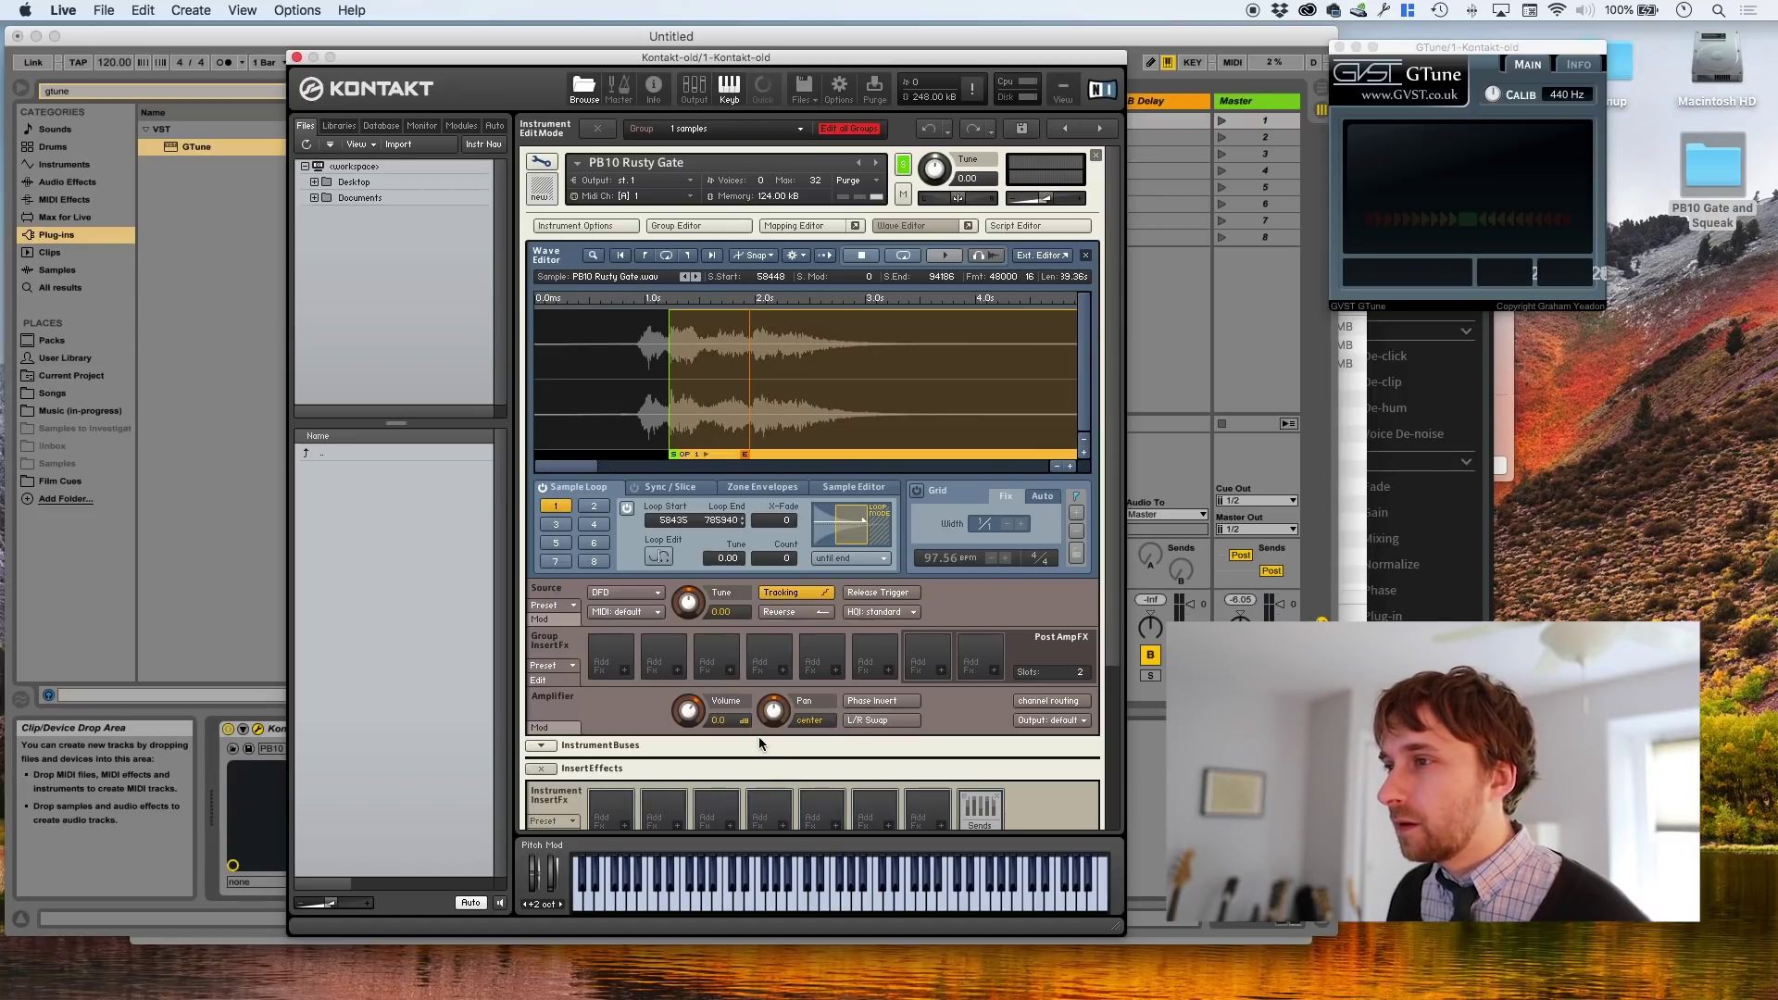
{"action": "left_click_drag", "start_coordinate": [731, 531], "coordinate": [728, 543]}
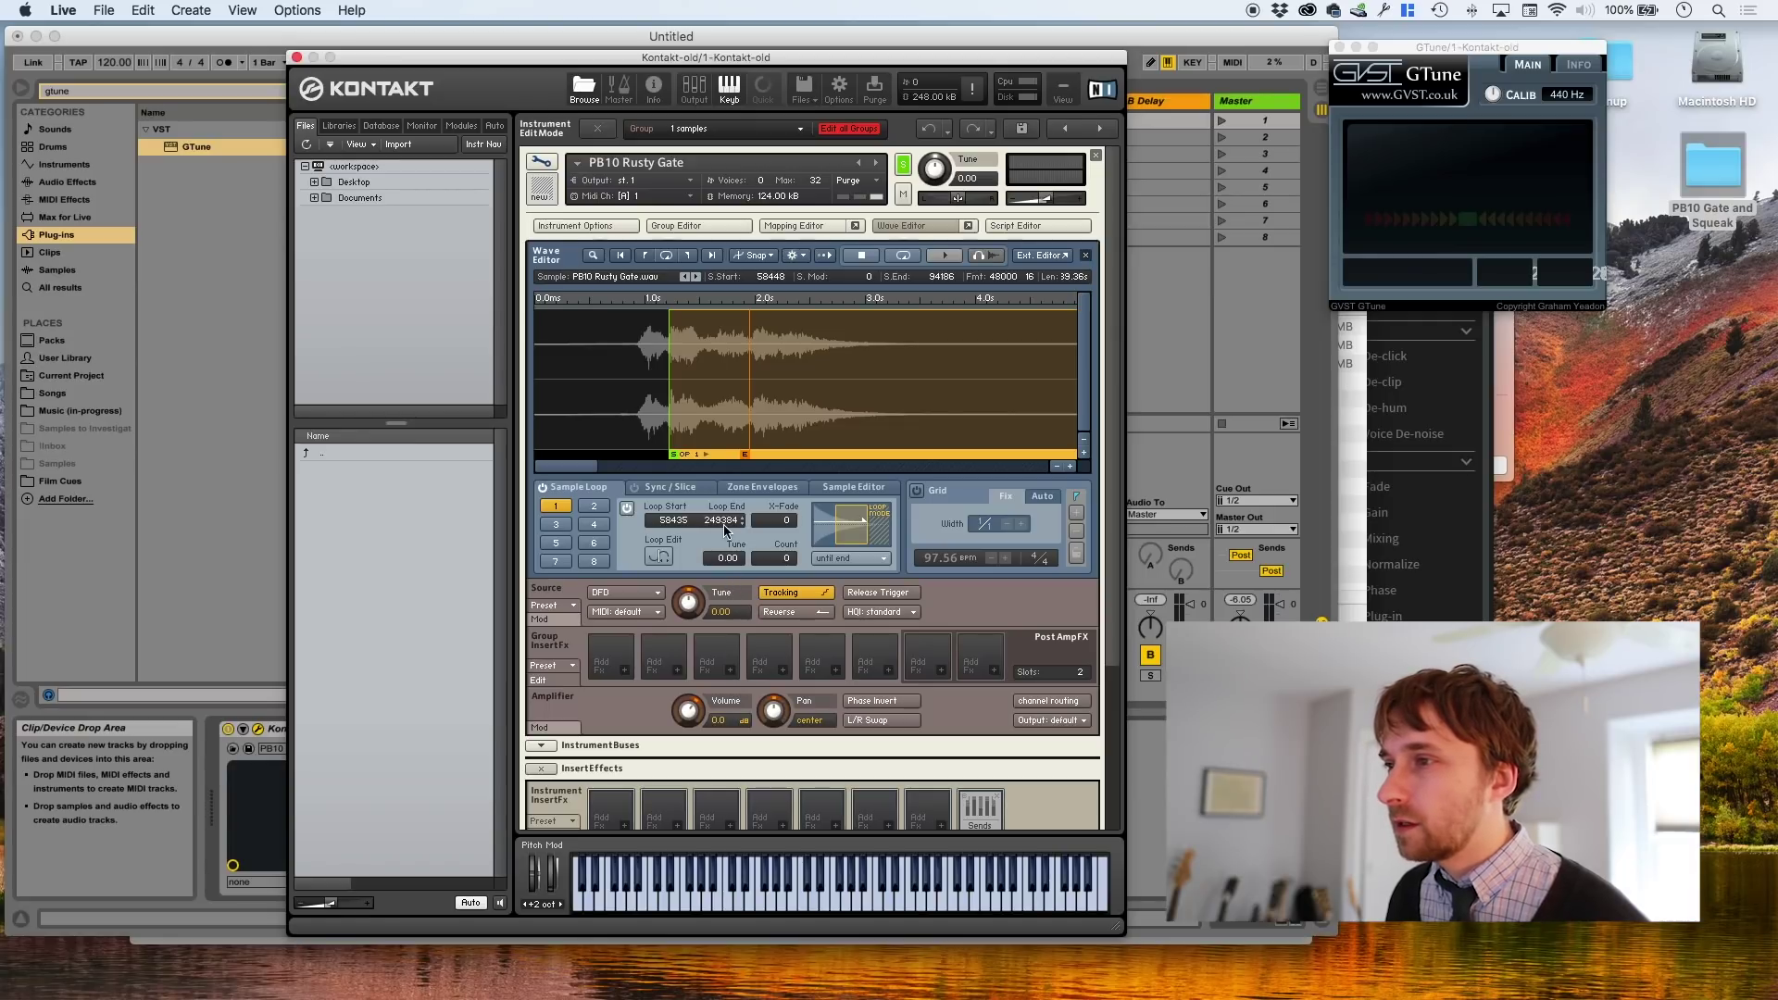
{"action": "left_click_drag", "start_coordinate": [725, 529], "coordinate": [730, 602]}
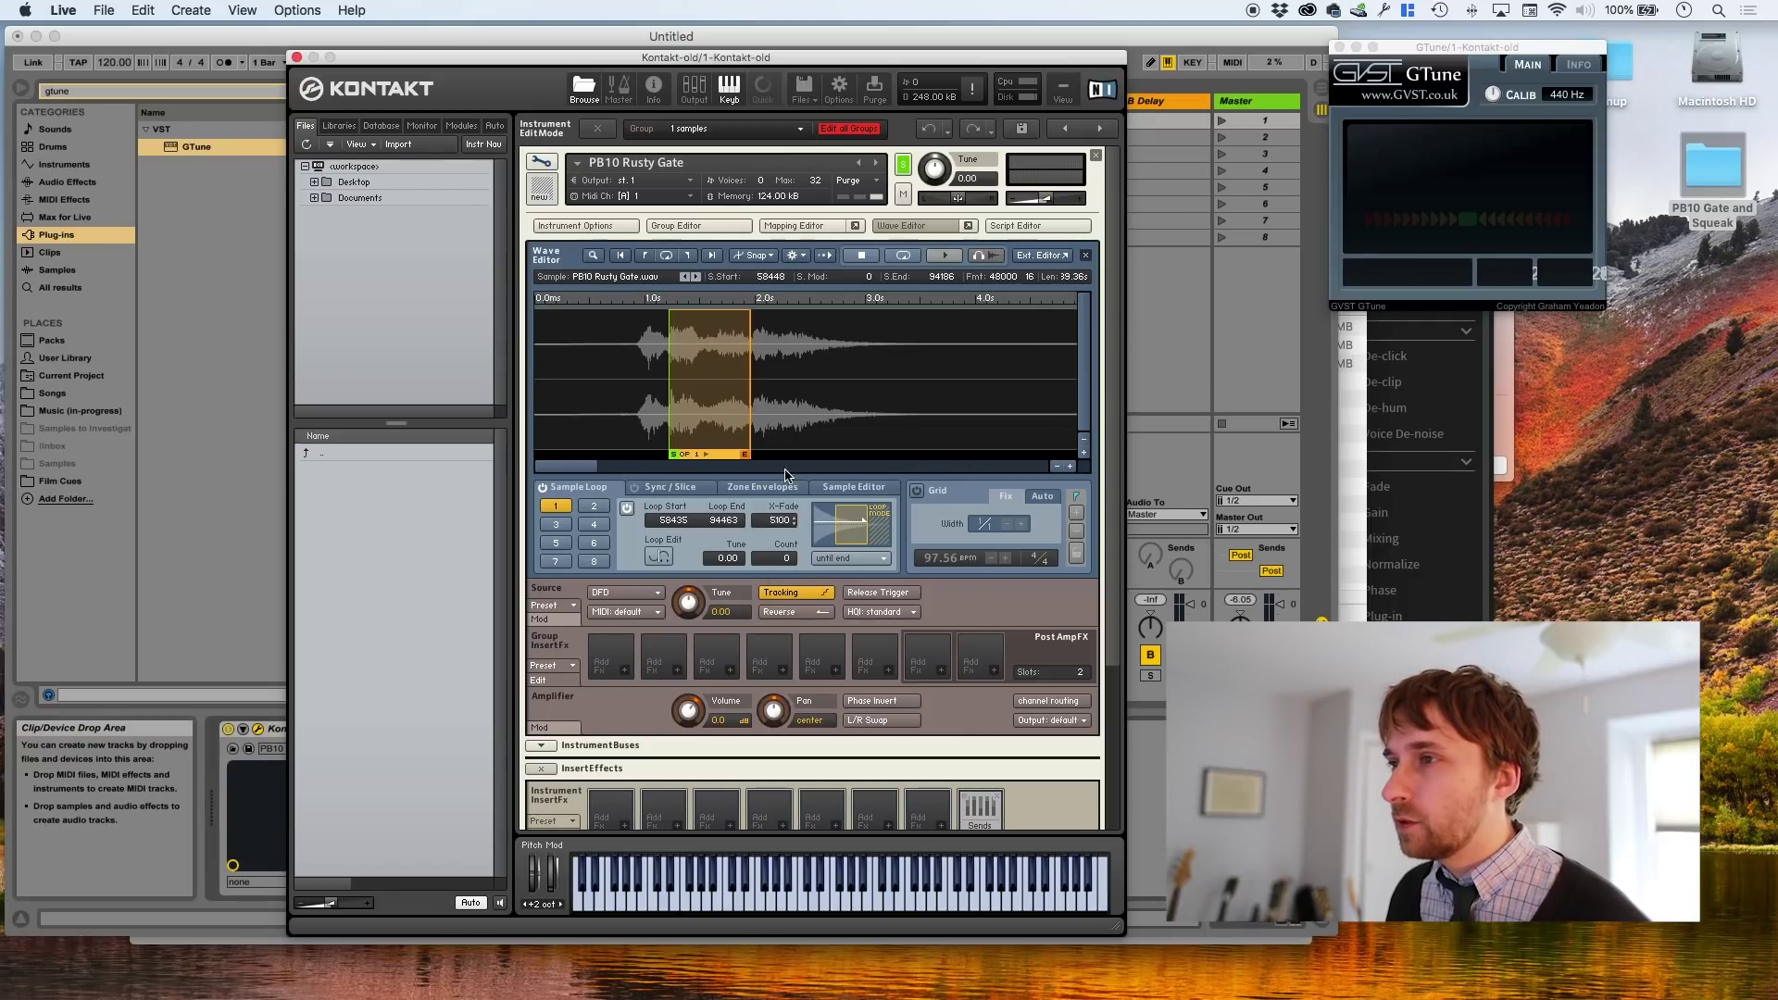
{"action": "left_click_drag", "start_coordinate": [669, 454], "coordinate": [705, 454]}
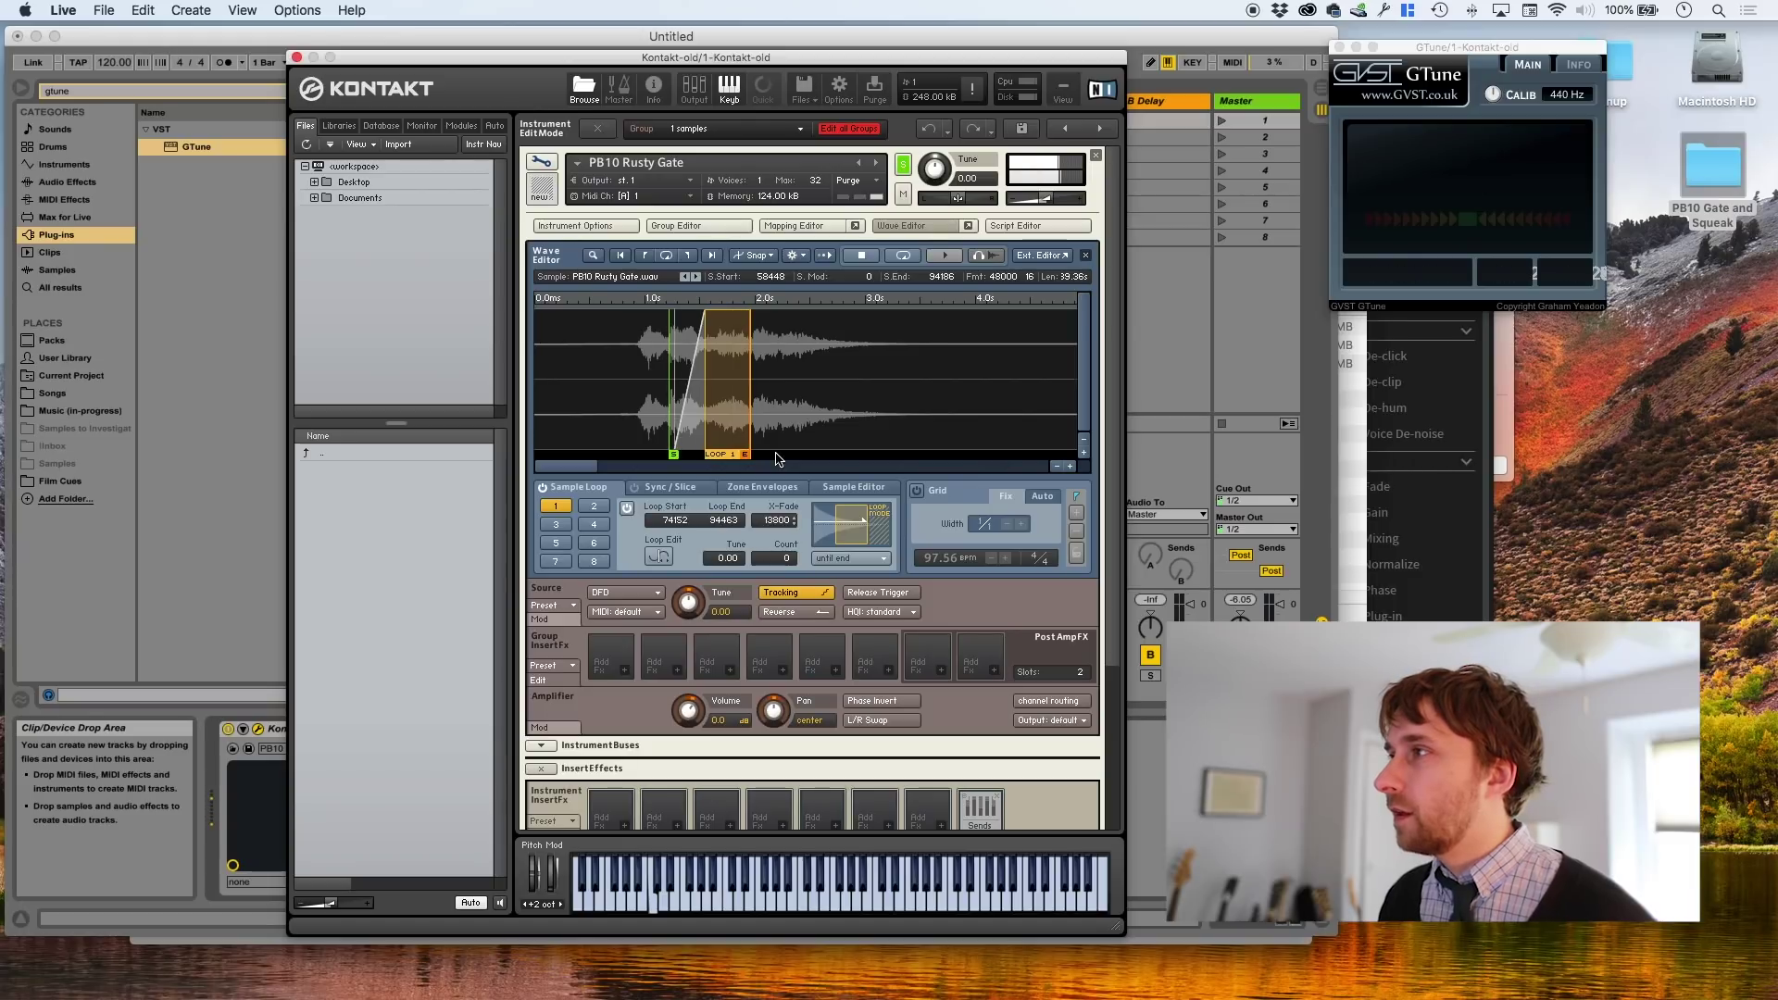
{"action": "key", "text": "super+Tab"}
{"action": "left_click", "coordinate": [776, 460]}
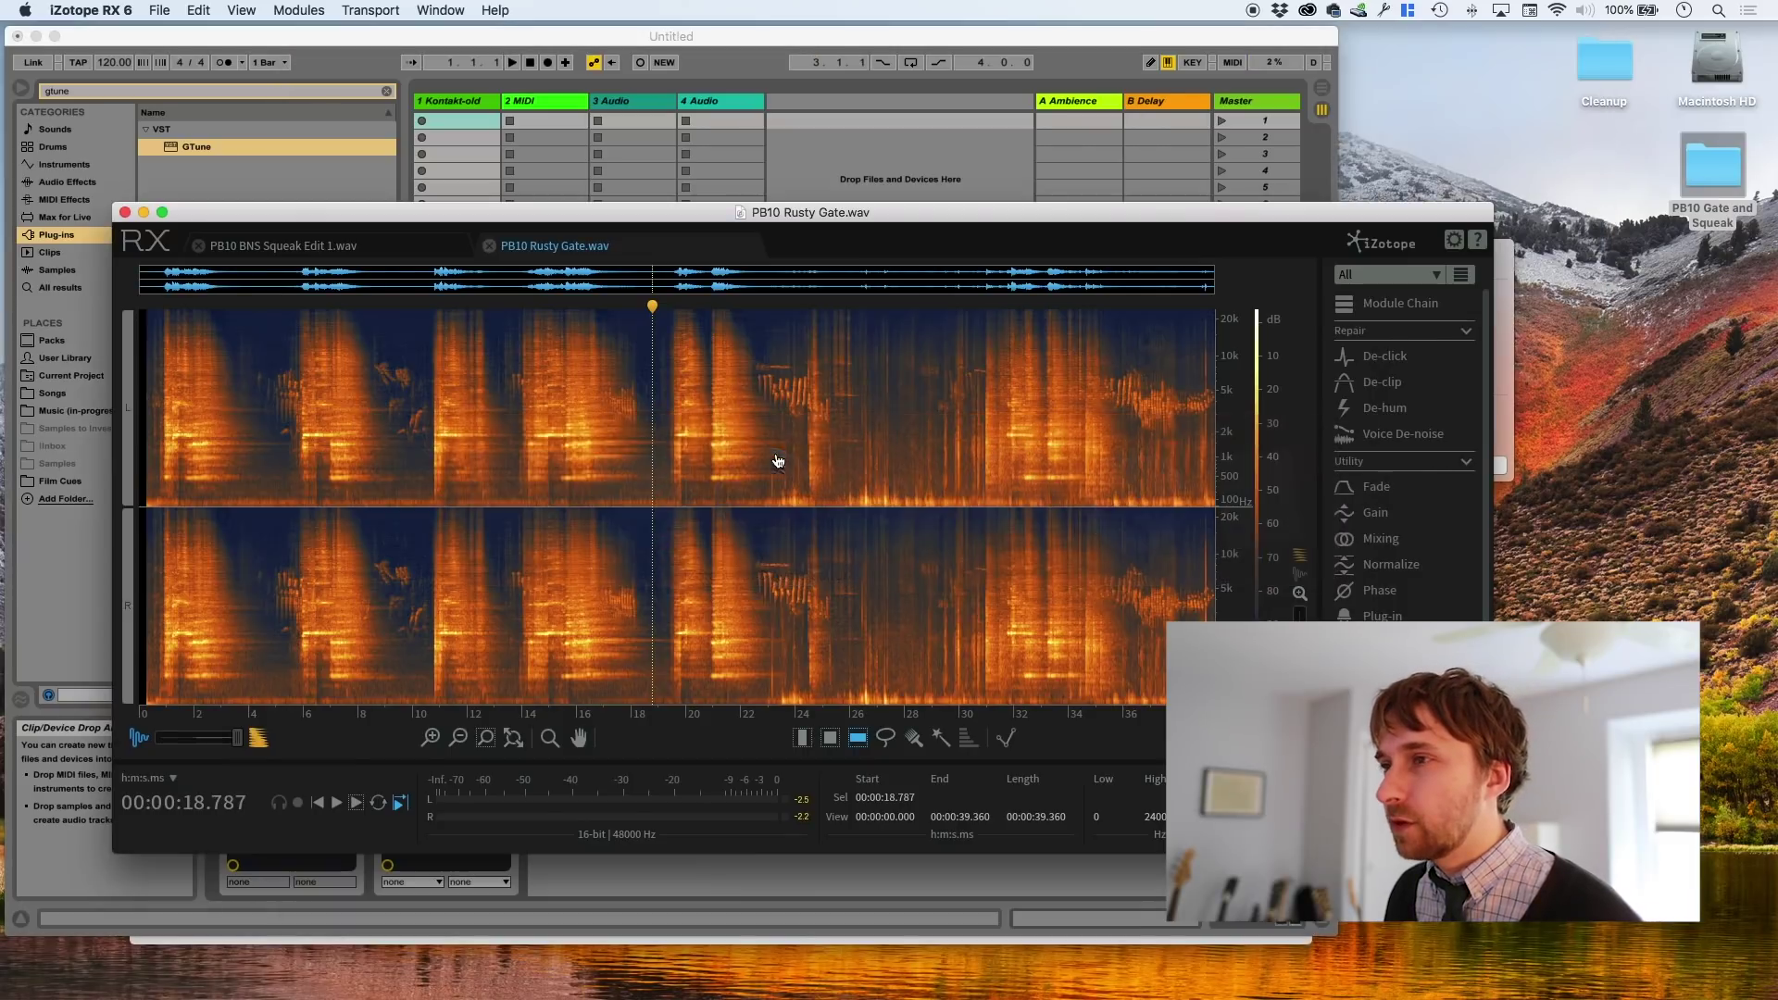
{"action": "left_click", "coordinate": [175, 470]}
{"action": "key", "text": "space"}
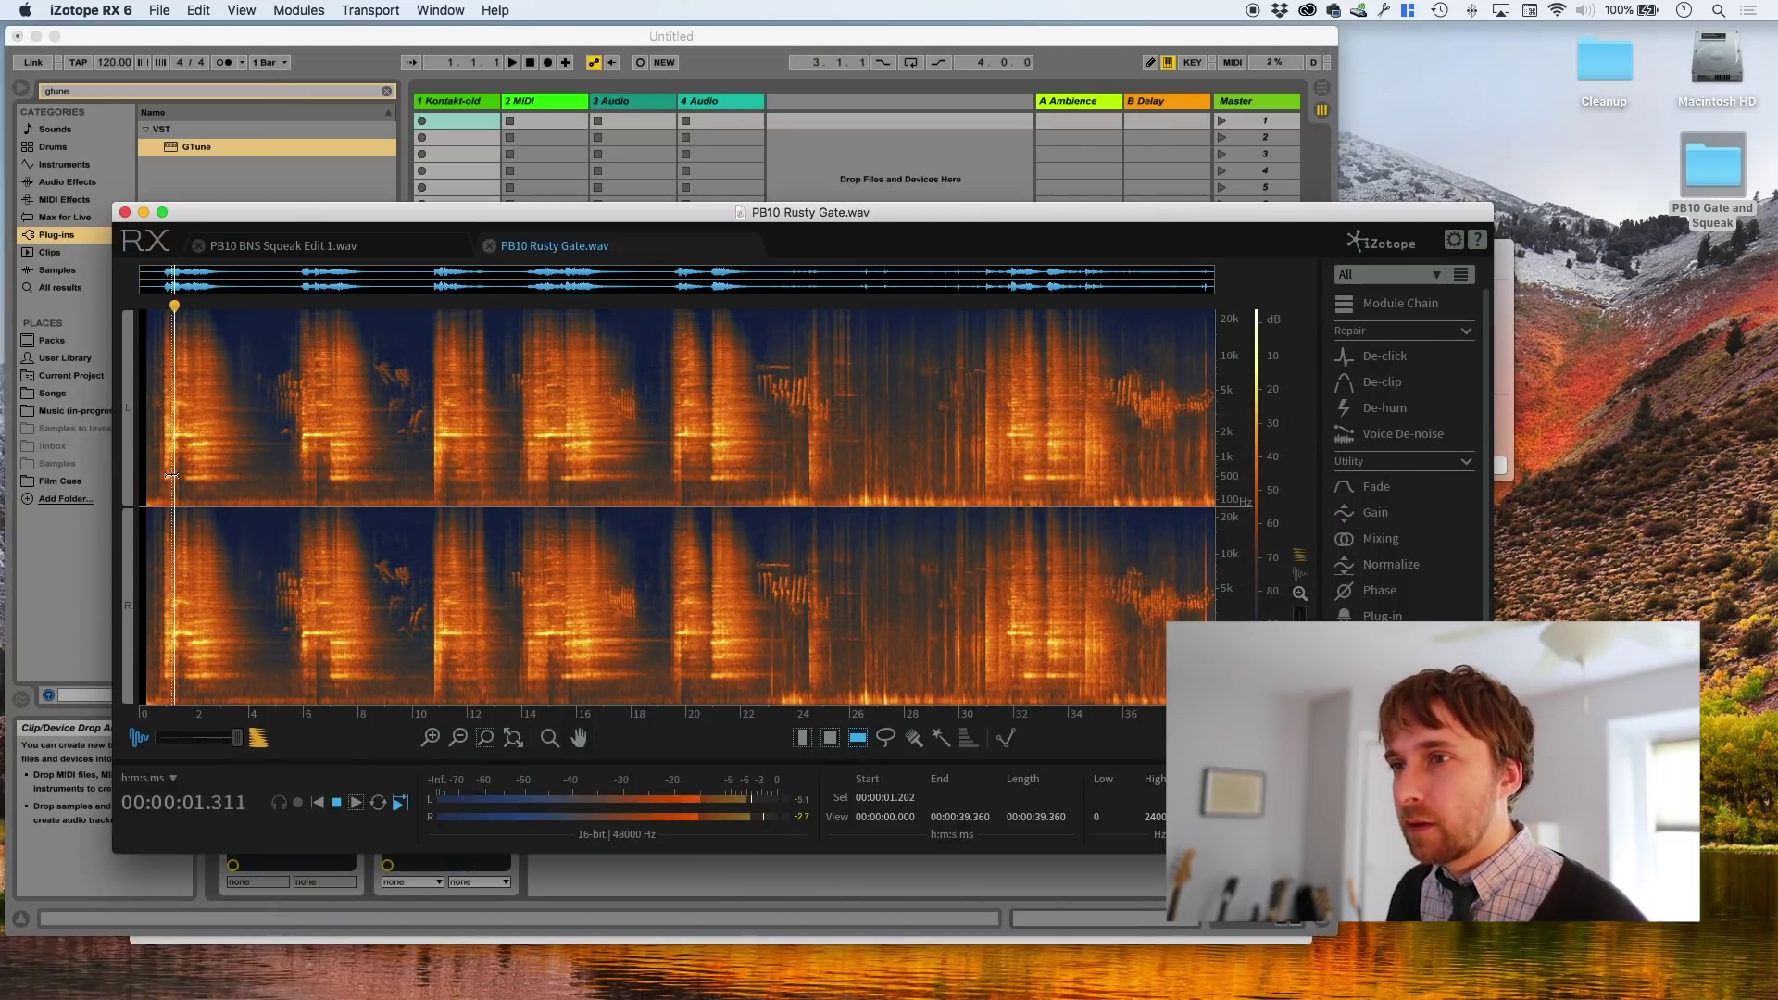
{"action": "left_click", "coordinate": [186, 471]}
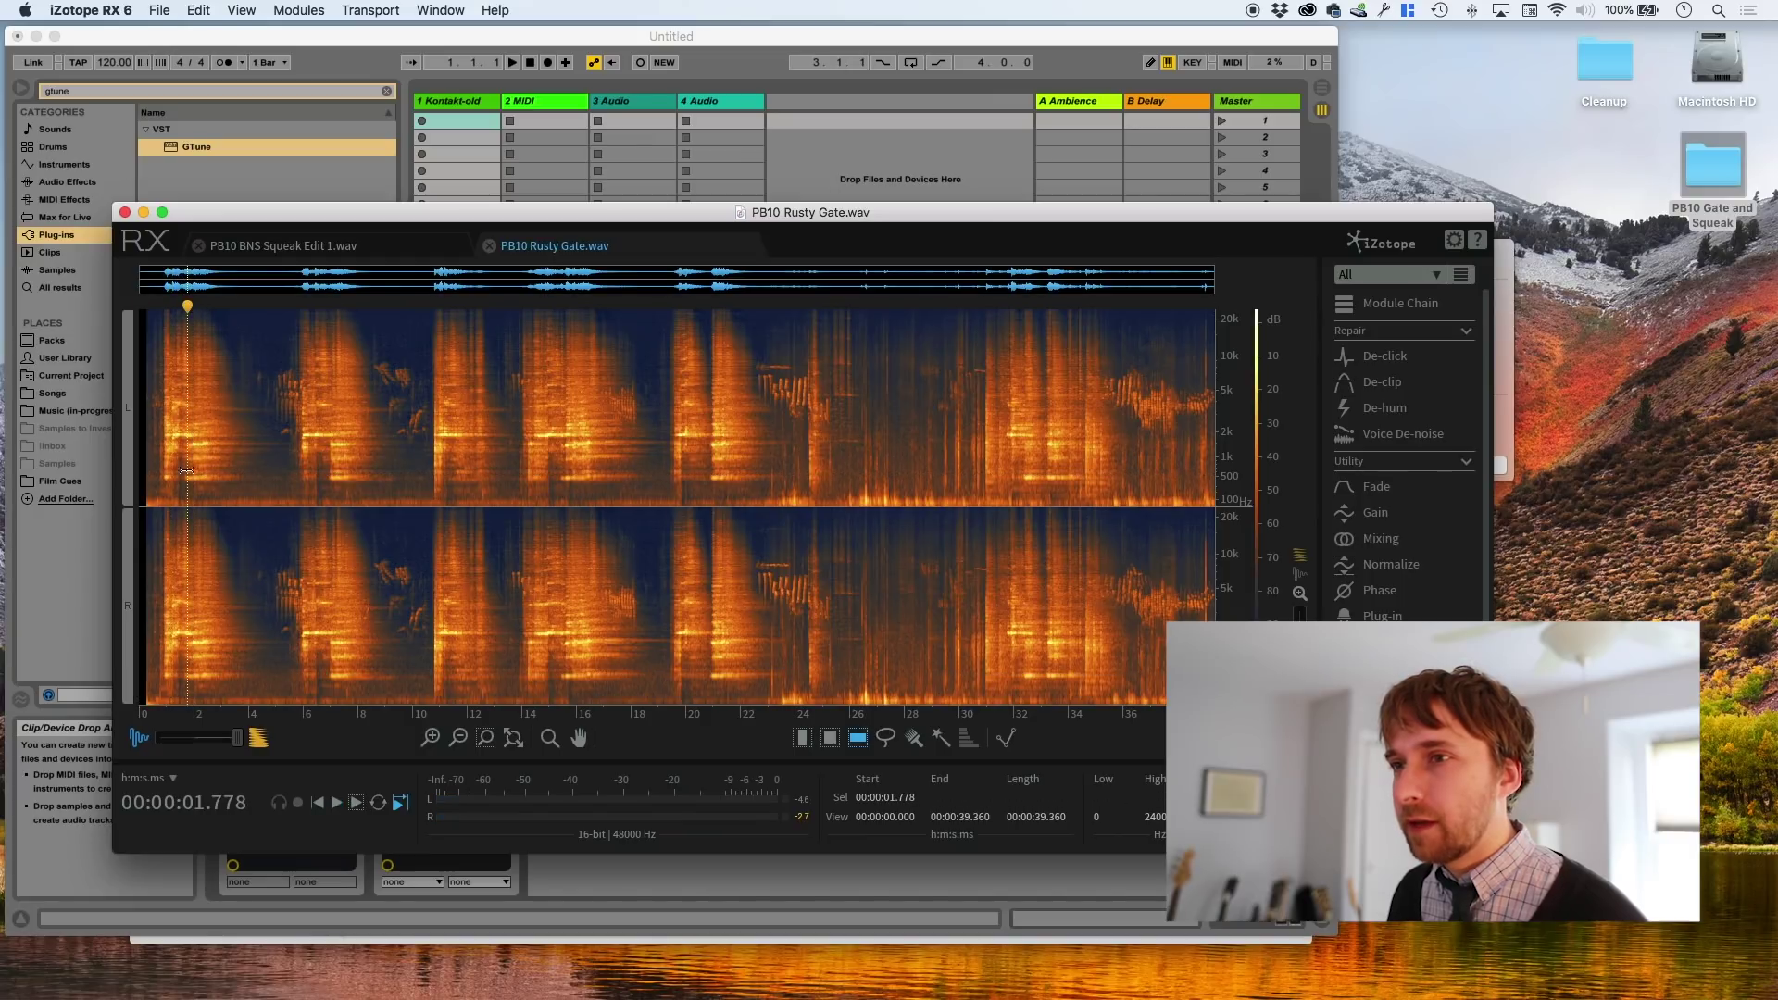
{"action": "left_click_drag", "start_coordinate": [173, 435], "coordinate": [176, 438]}
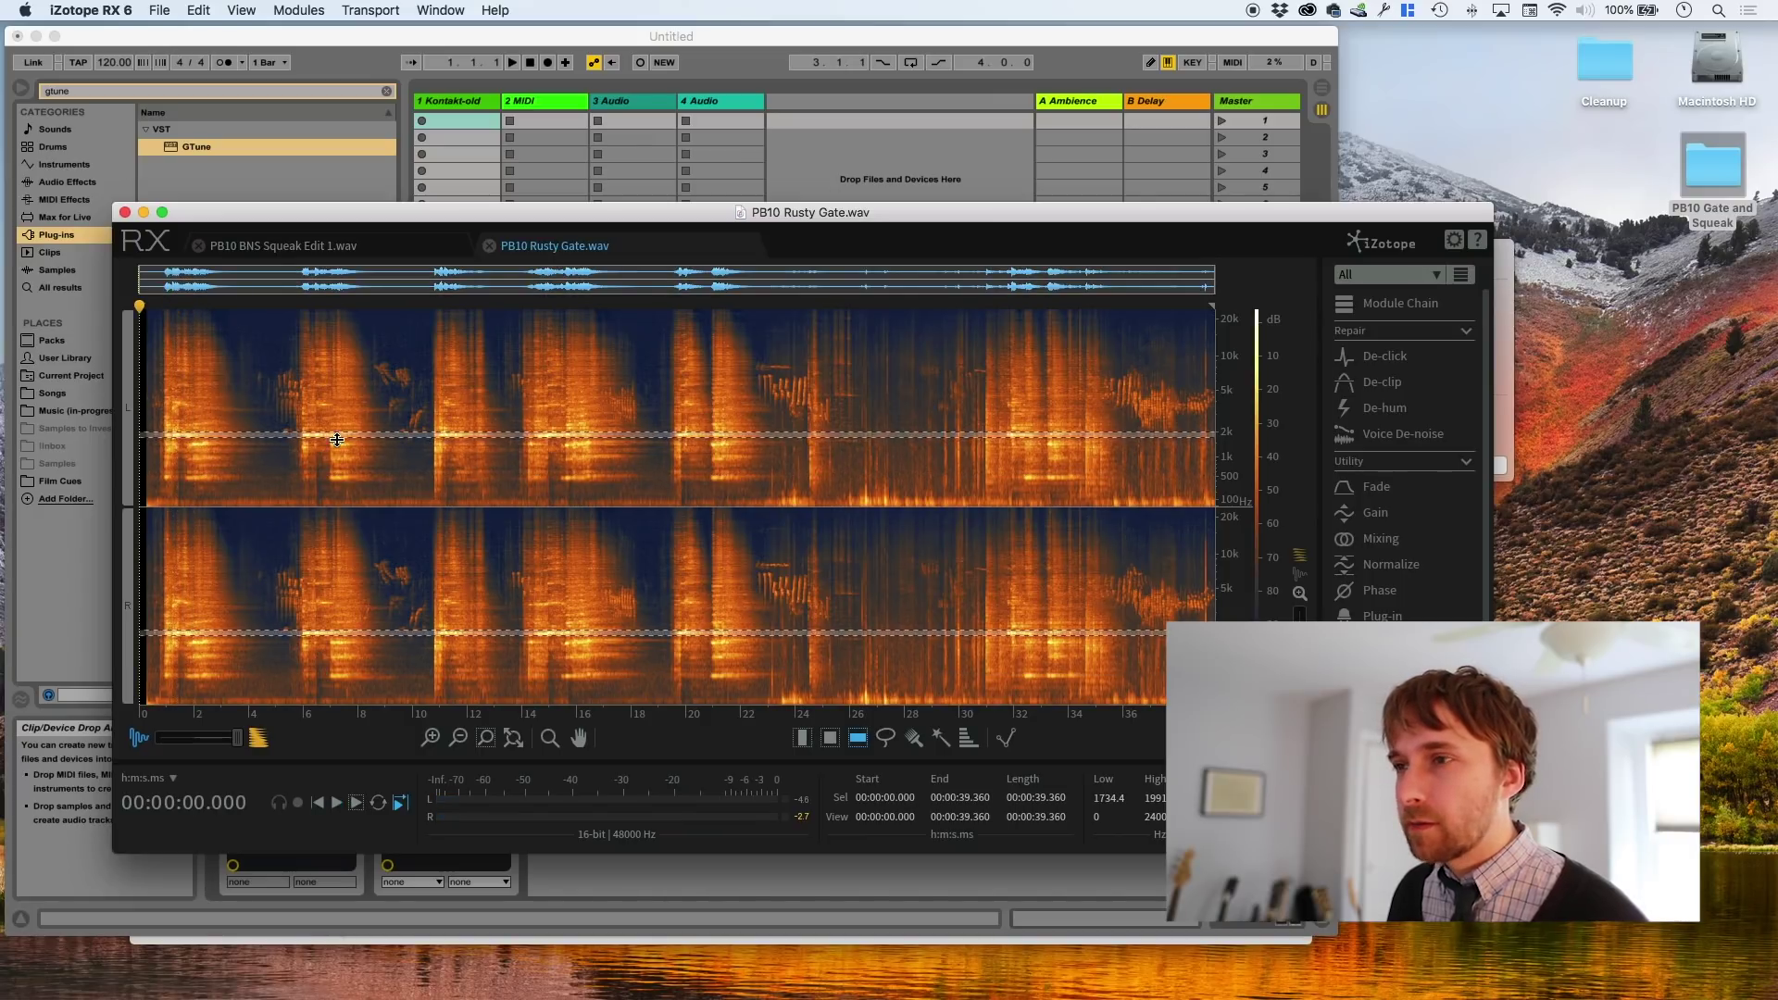
{"action": "scroll", "coordinate": [681, 435], "scroll_direction": "up", "scroll_amount": 5}
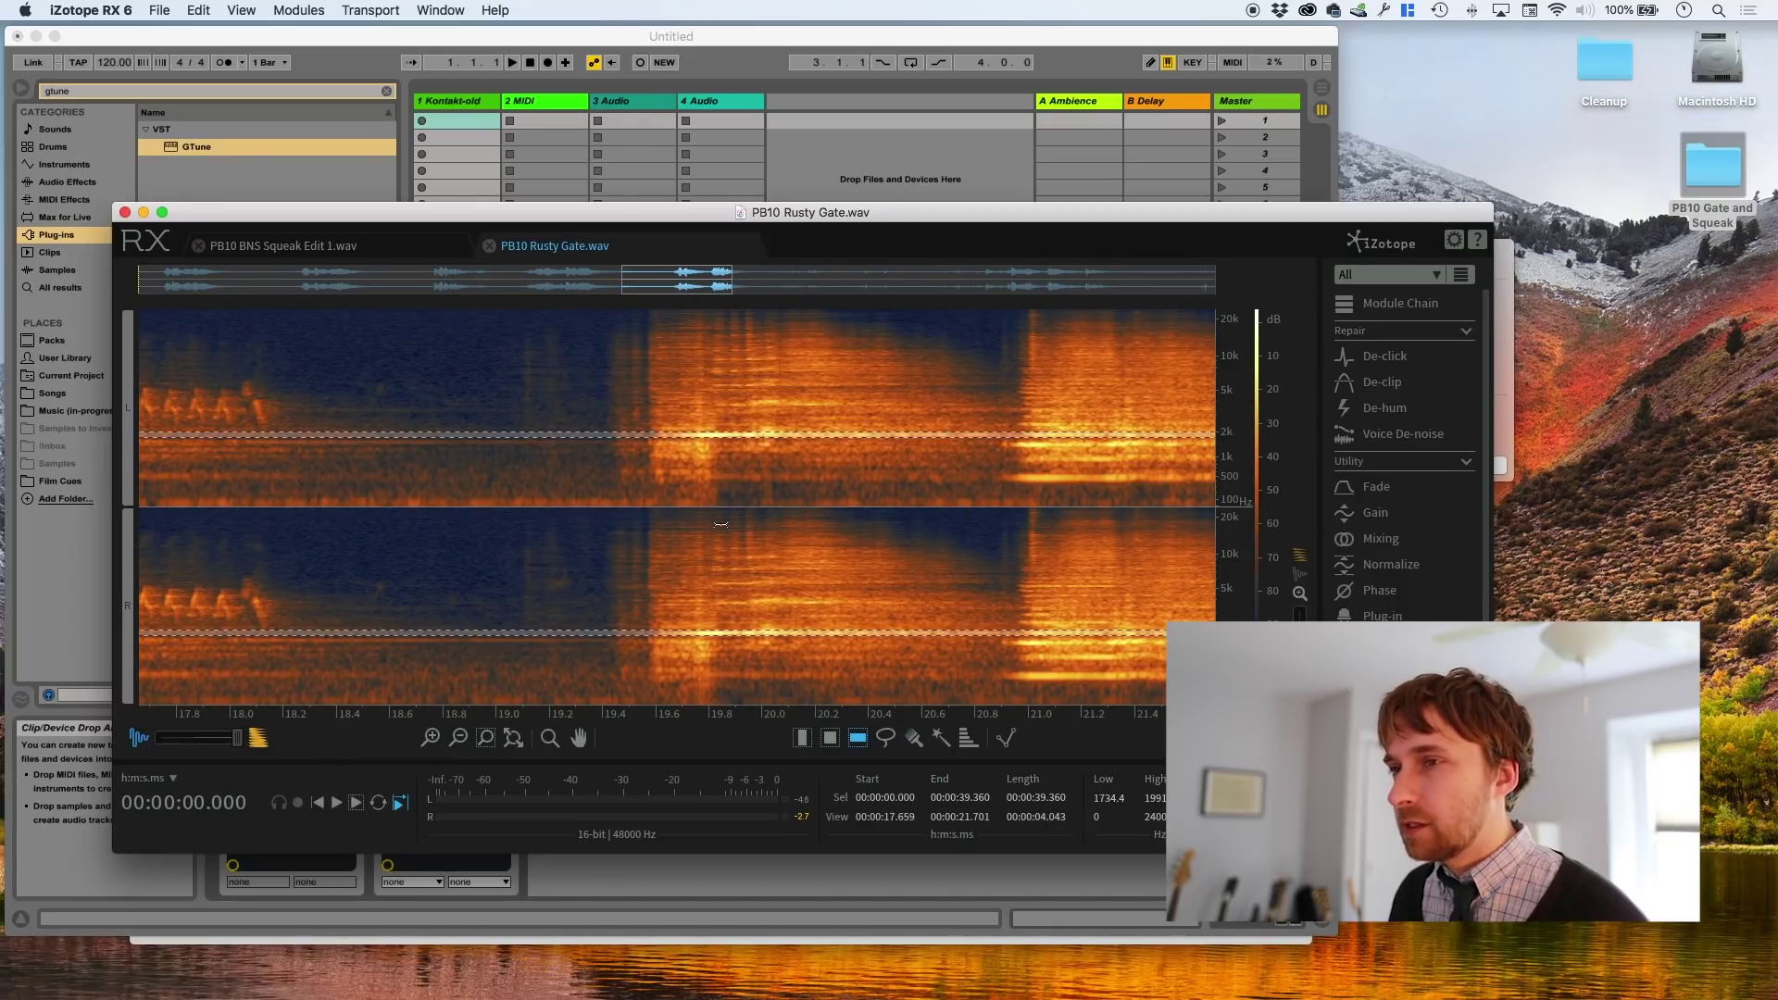
{"action": "scroll", "coordinate": [450, 593], "scroll_direction": "down", "scroll_amount": 3}
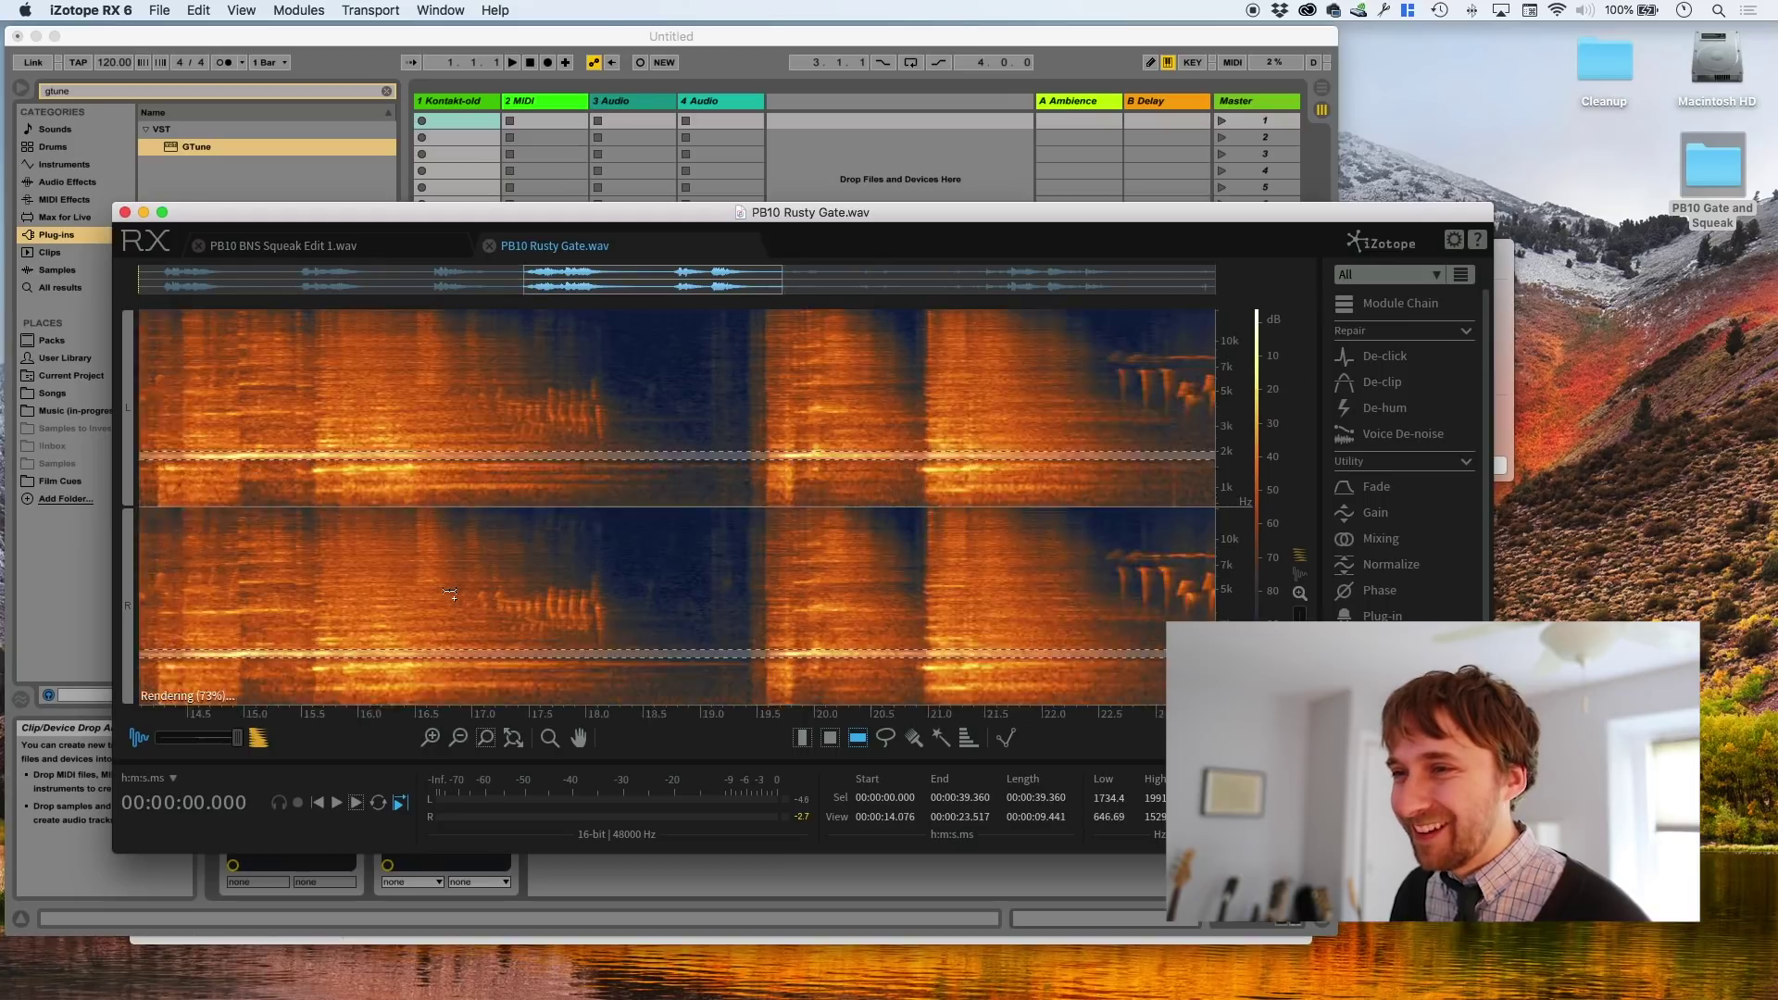
{"action": "scroll", "coordinate": [450, 594], "scroll_direction": "down", "scroll_amount": 2}
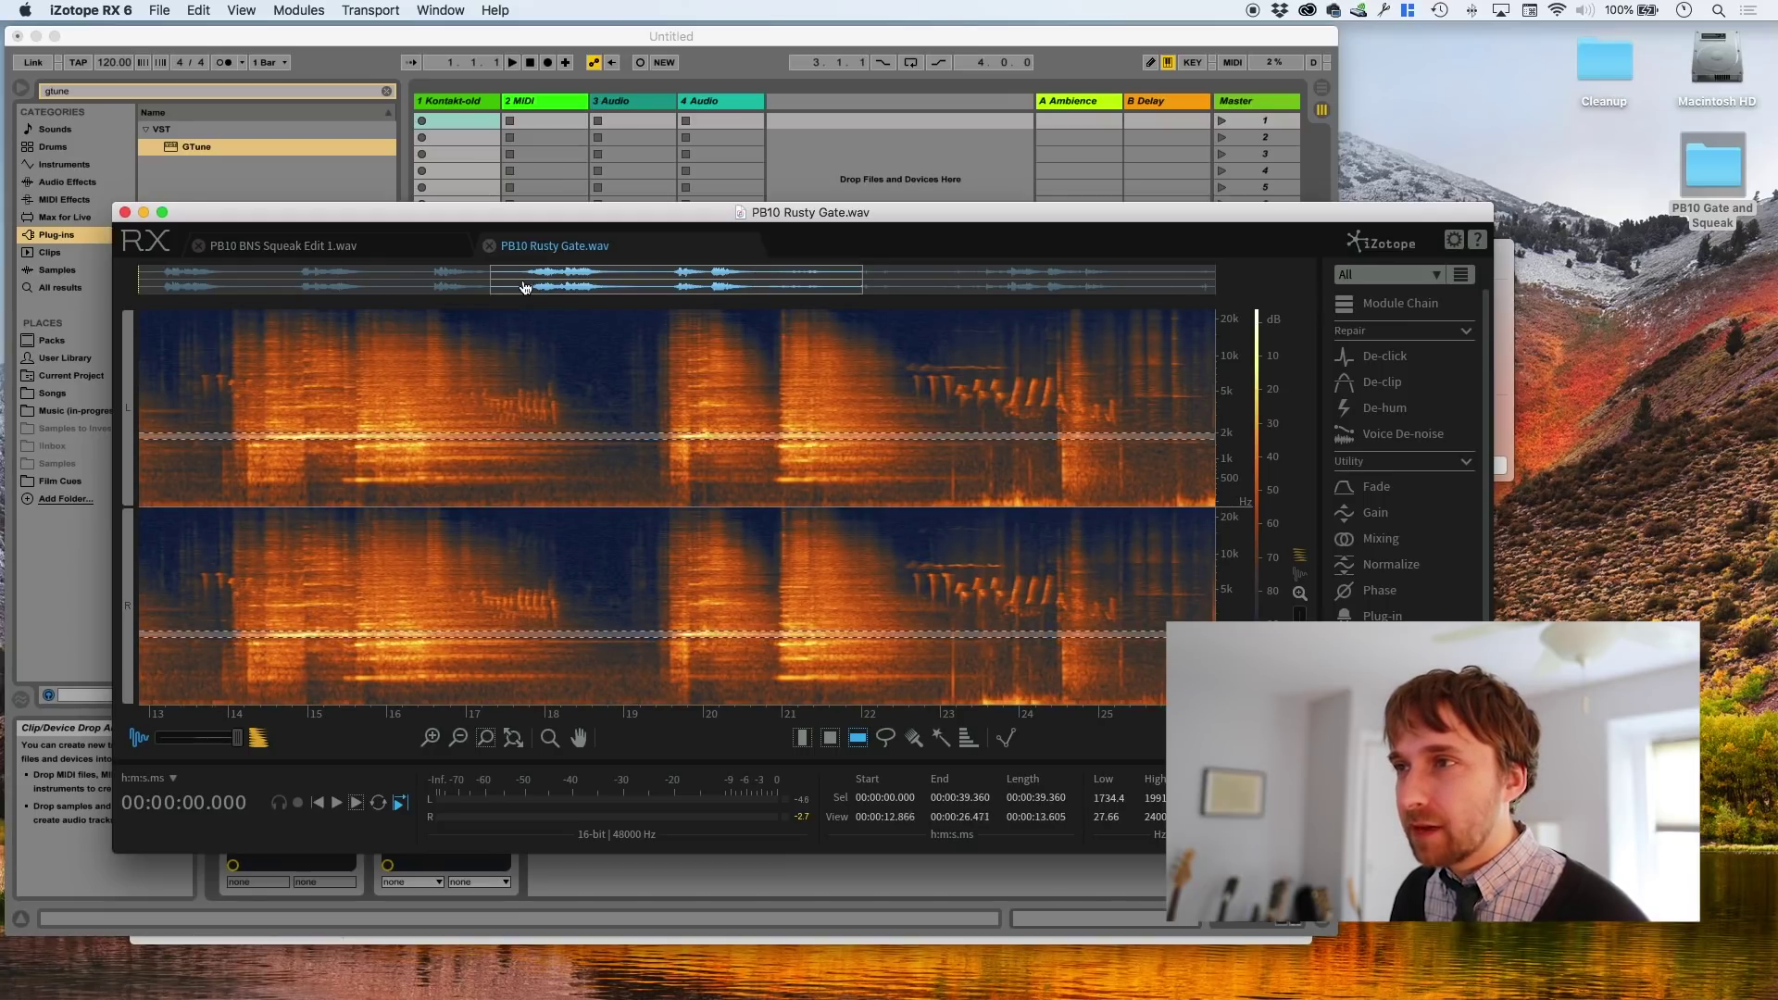
{"action": "left_click_drag", "start_coordinate": [524, 287], "coordinate": [109, 290]}
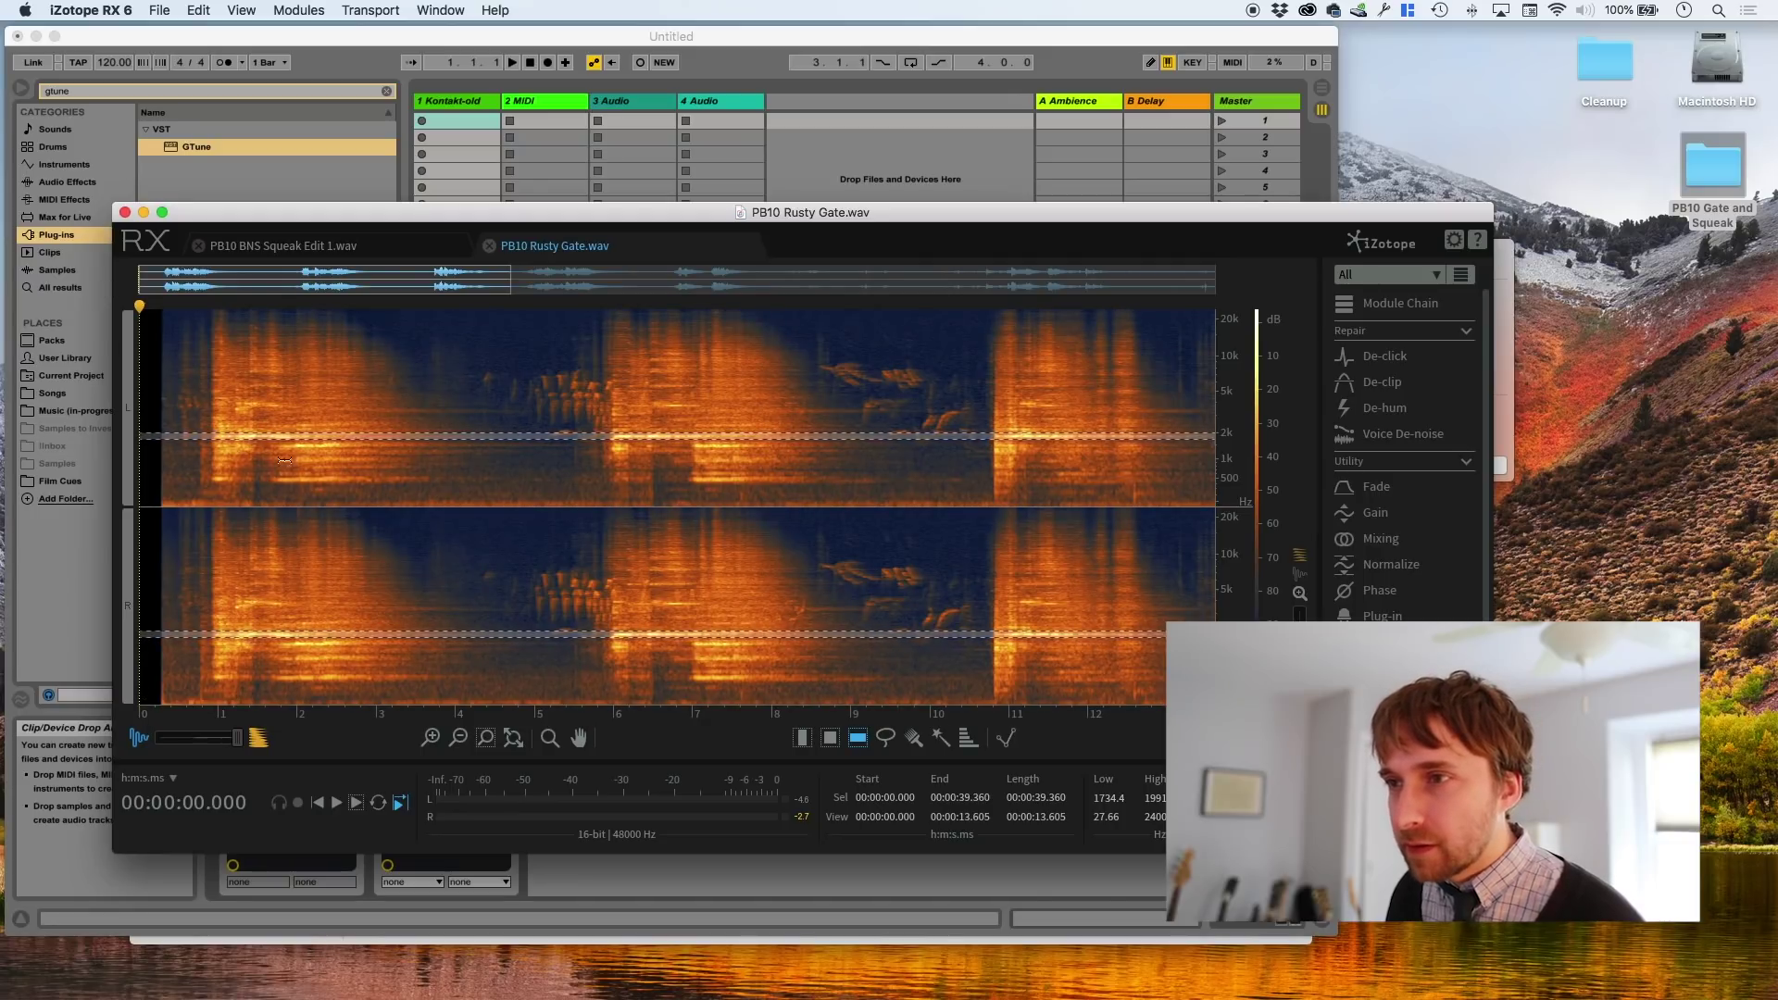
{"action": "left_click_drag", "start_coordinate": [284, 461], "coordinate": [242, 435]}
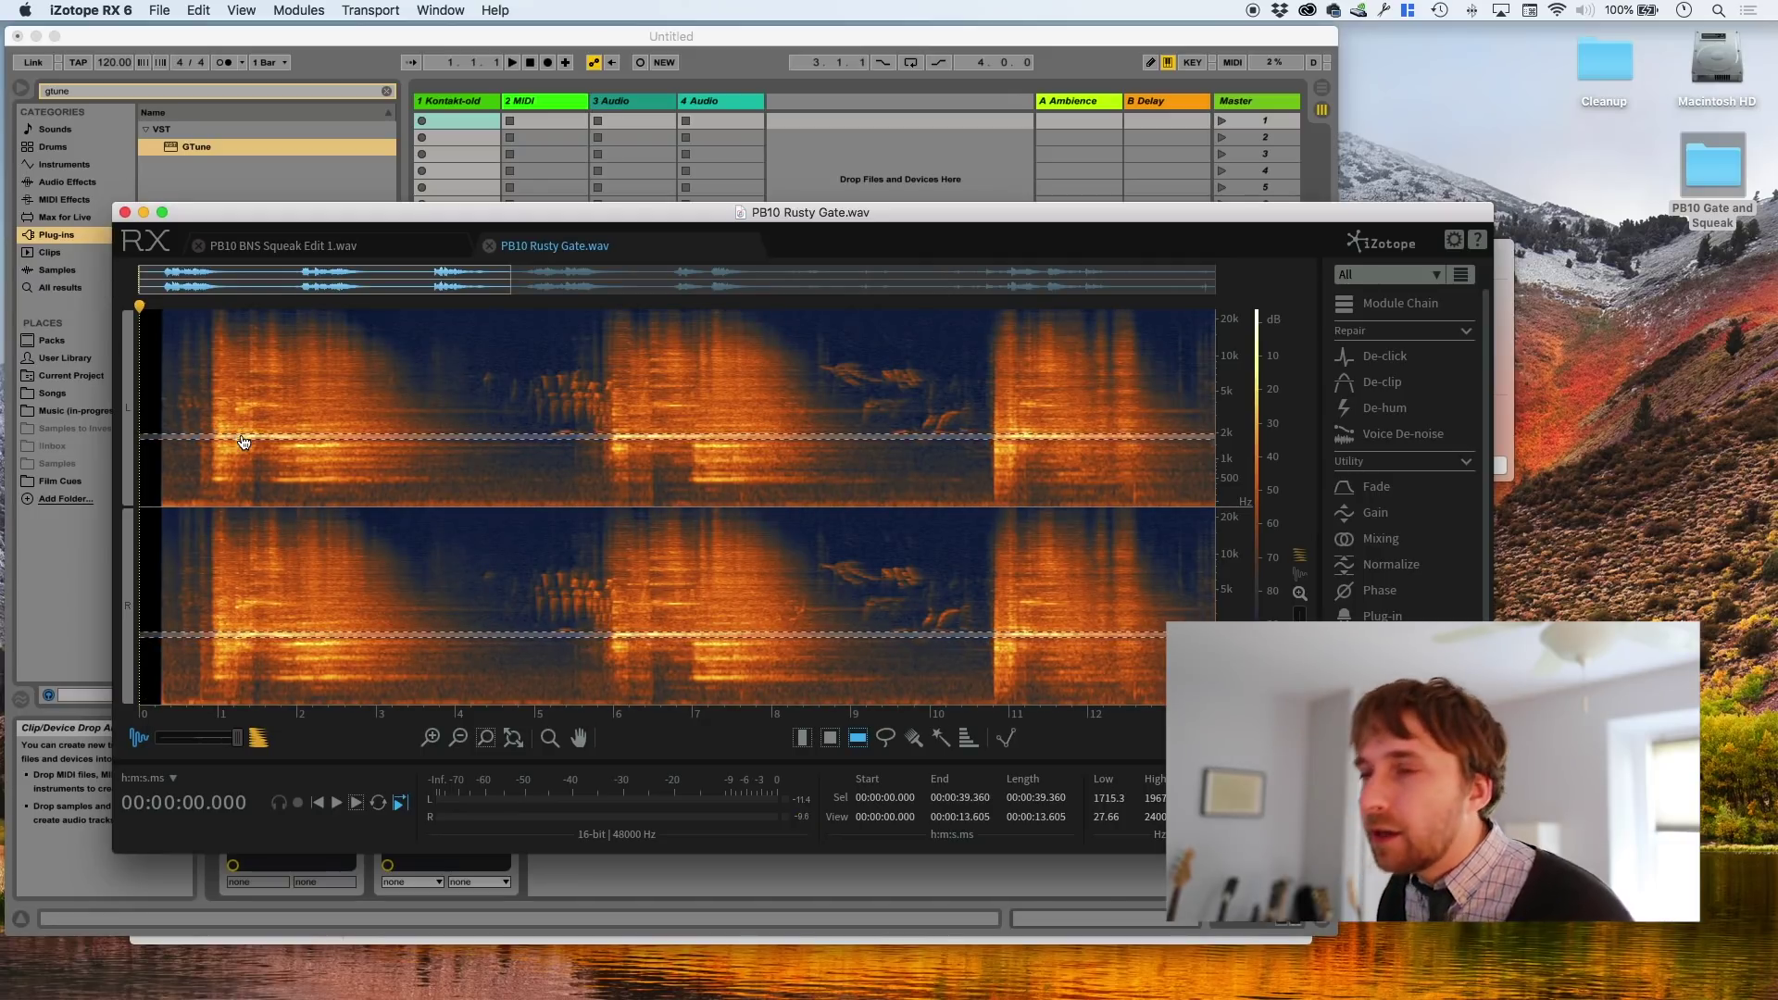
{"action": "key", "text": "cmd+Tab"}
{"action": "key", "text": "super+Tab"}
{"action": "key", "text": "super+Tab"}
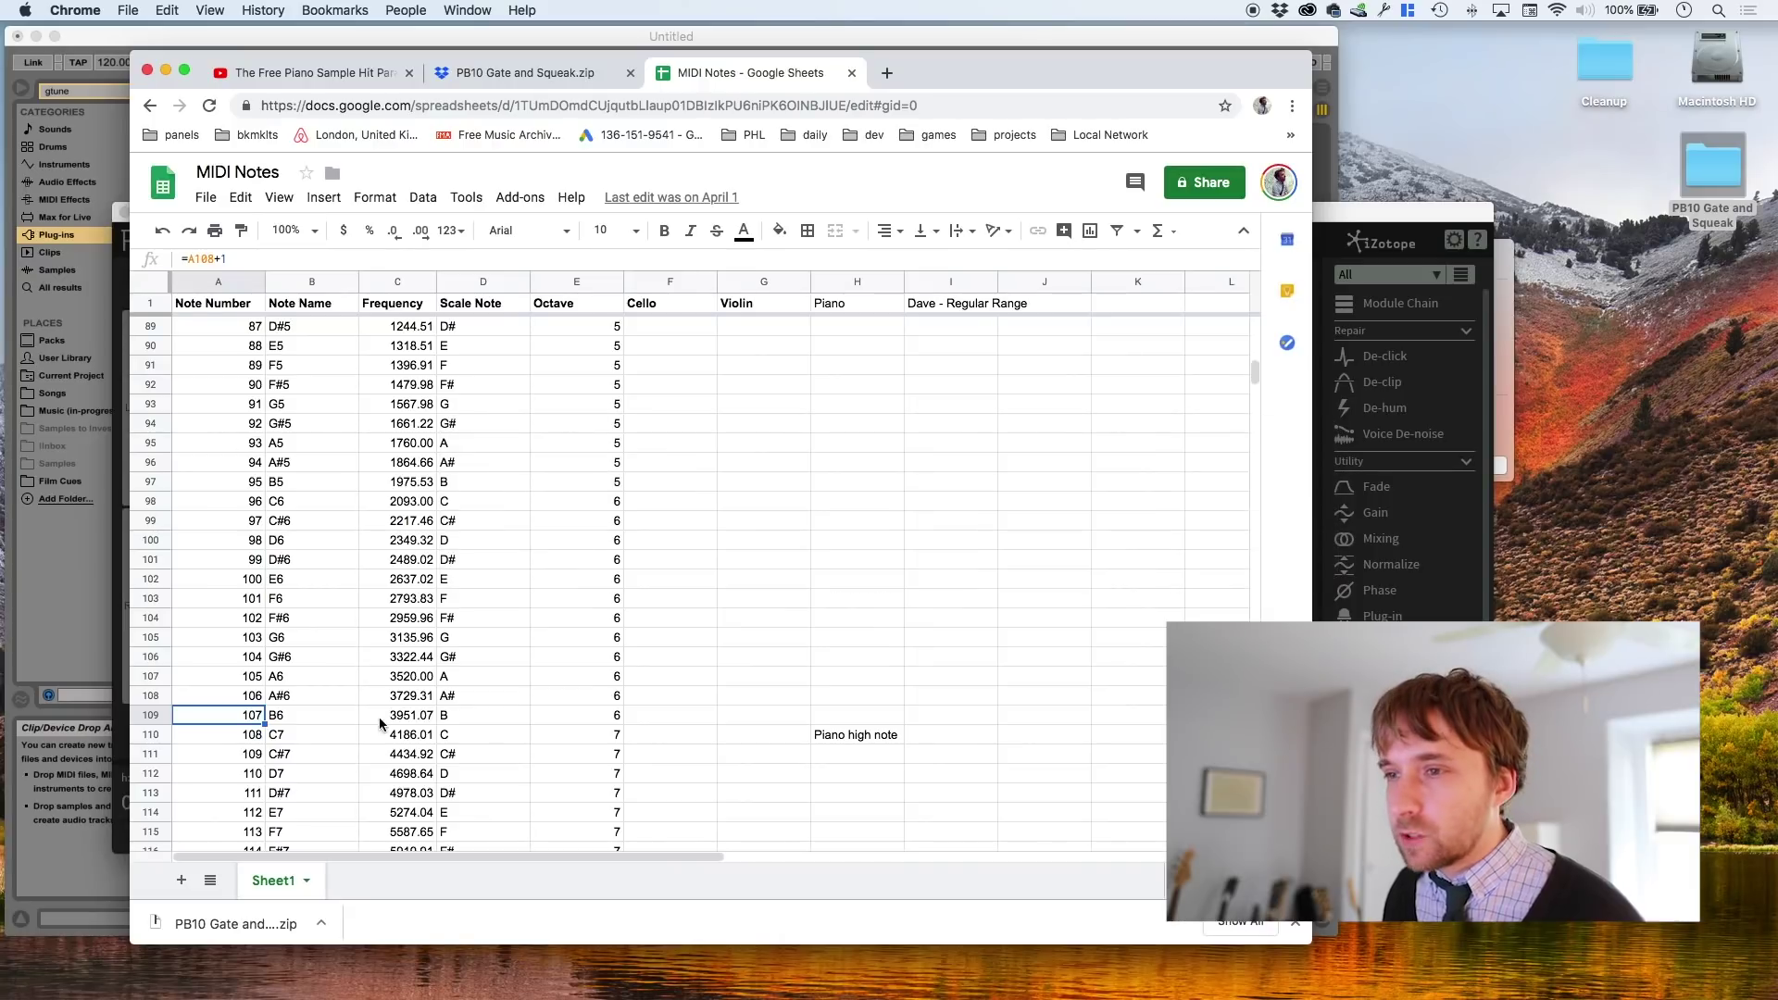
{"action": "scroll", "coordinate": [422, 778], "scroll_direction": "up", "scroll_amount": 2}
{"action": "left_click", "coordinate": [398, 539]}
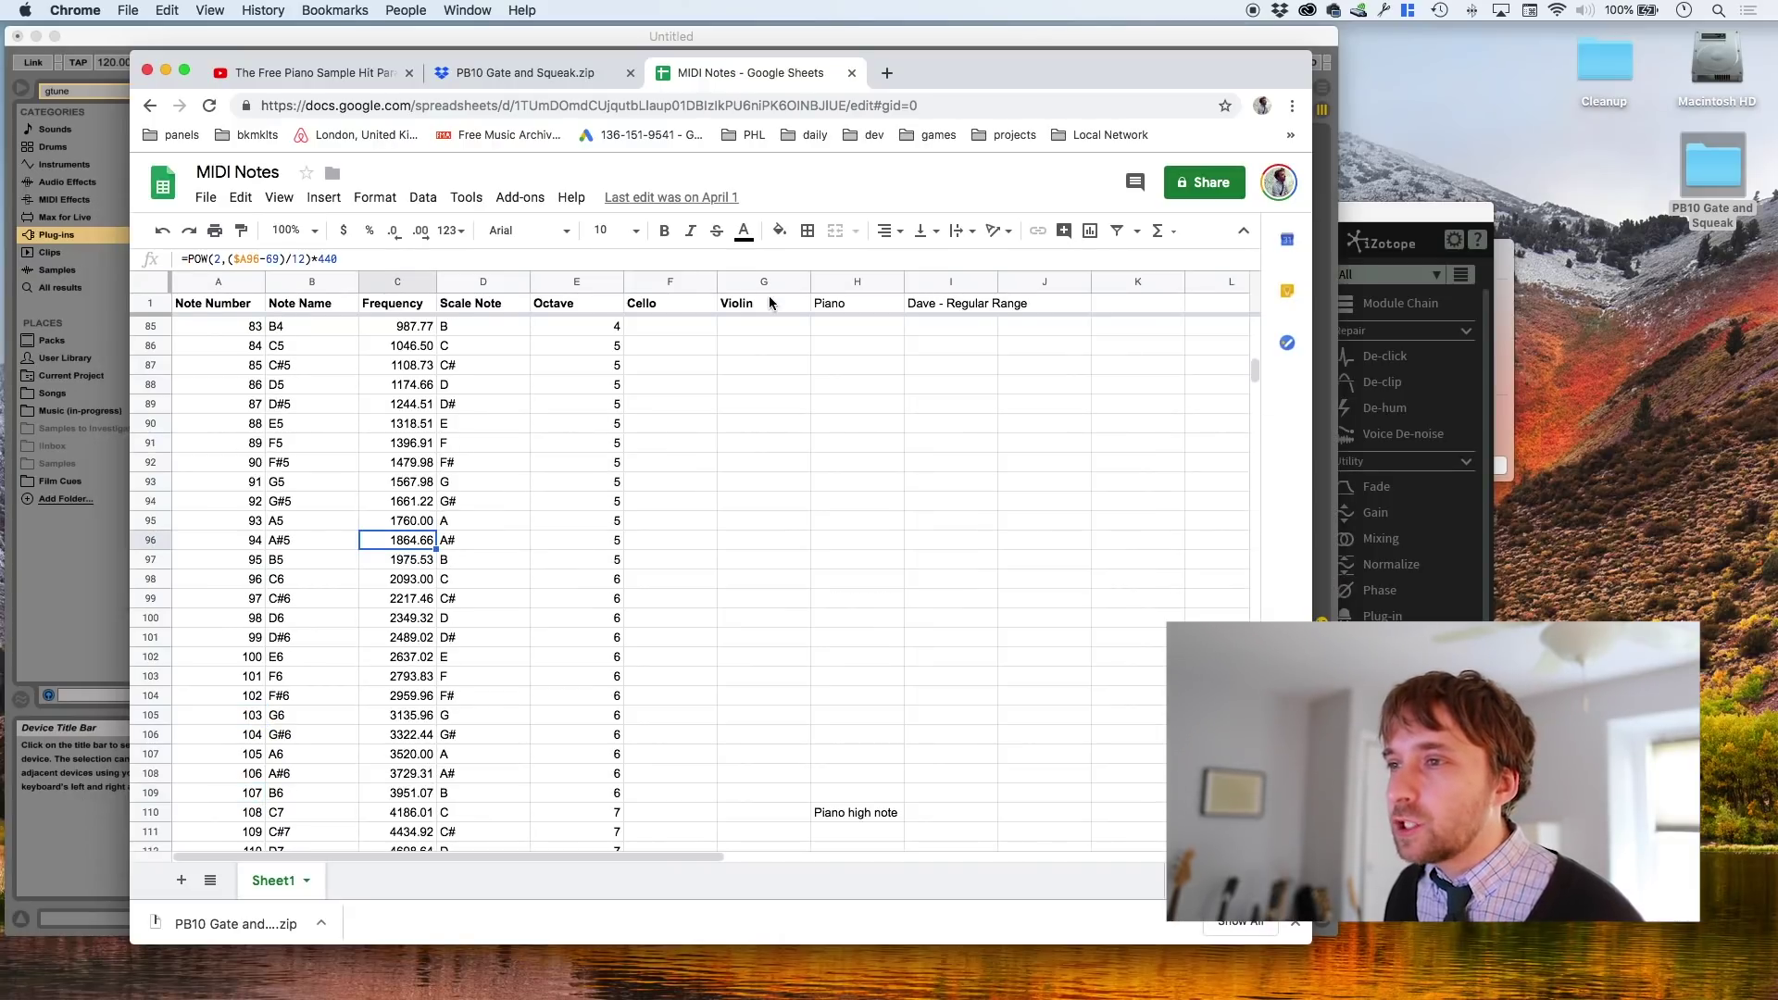
{"action": "key", "text": "super+Tab"}
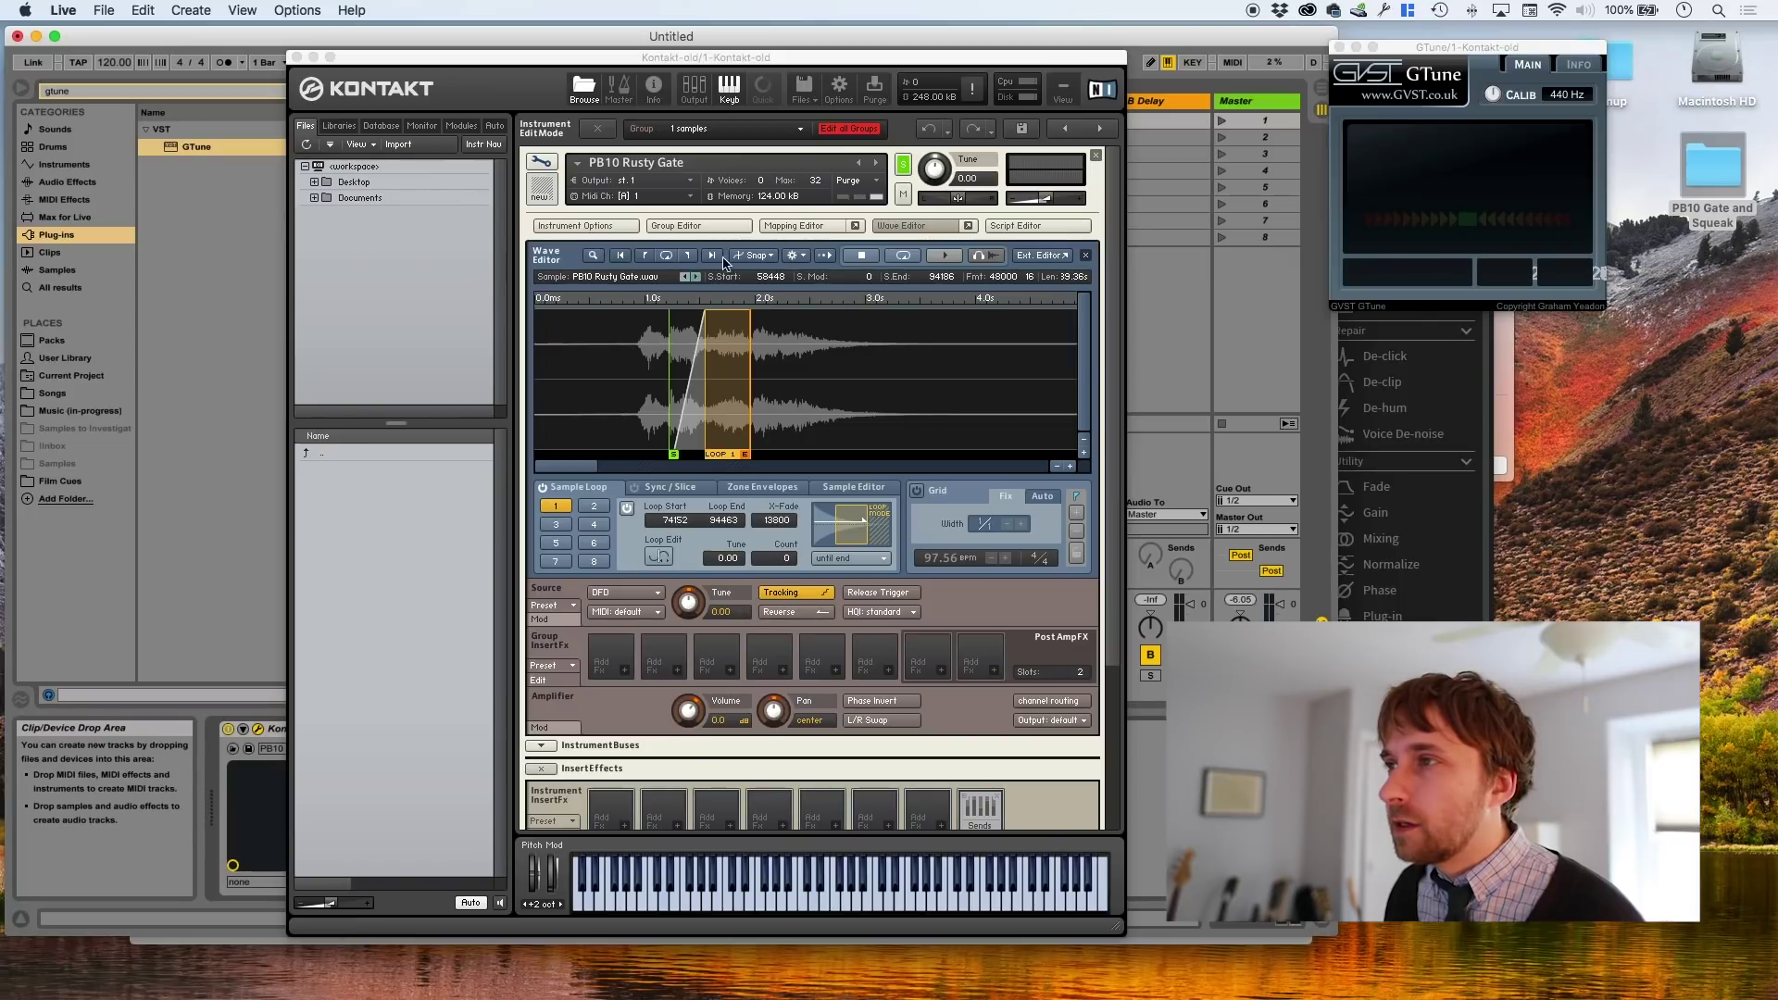
Raise the Rusty Gate instrument volume slightly, then return to the rack showing both instruments
{"action": "left_click", "coordinate": [802, 225]}
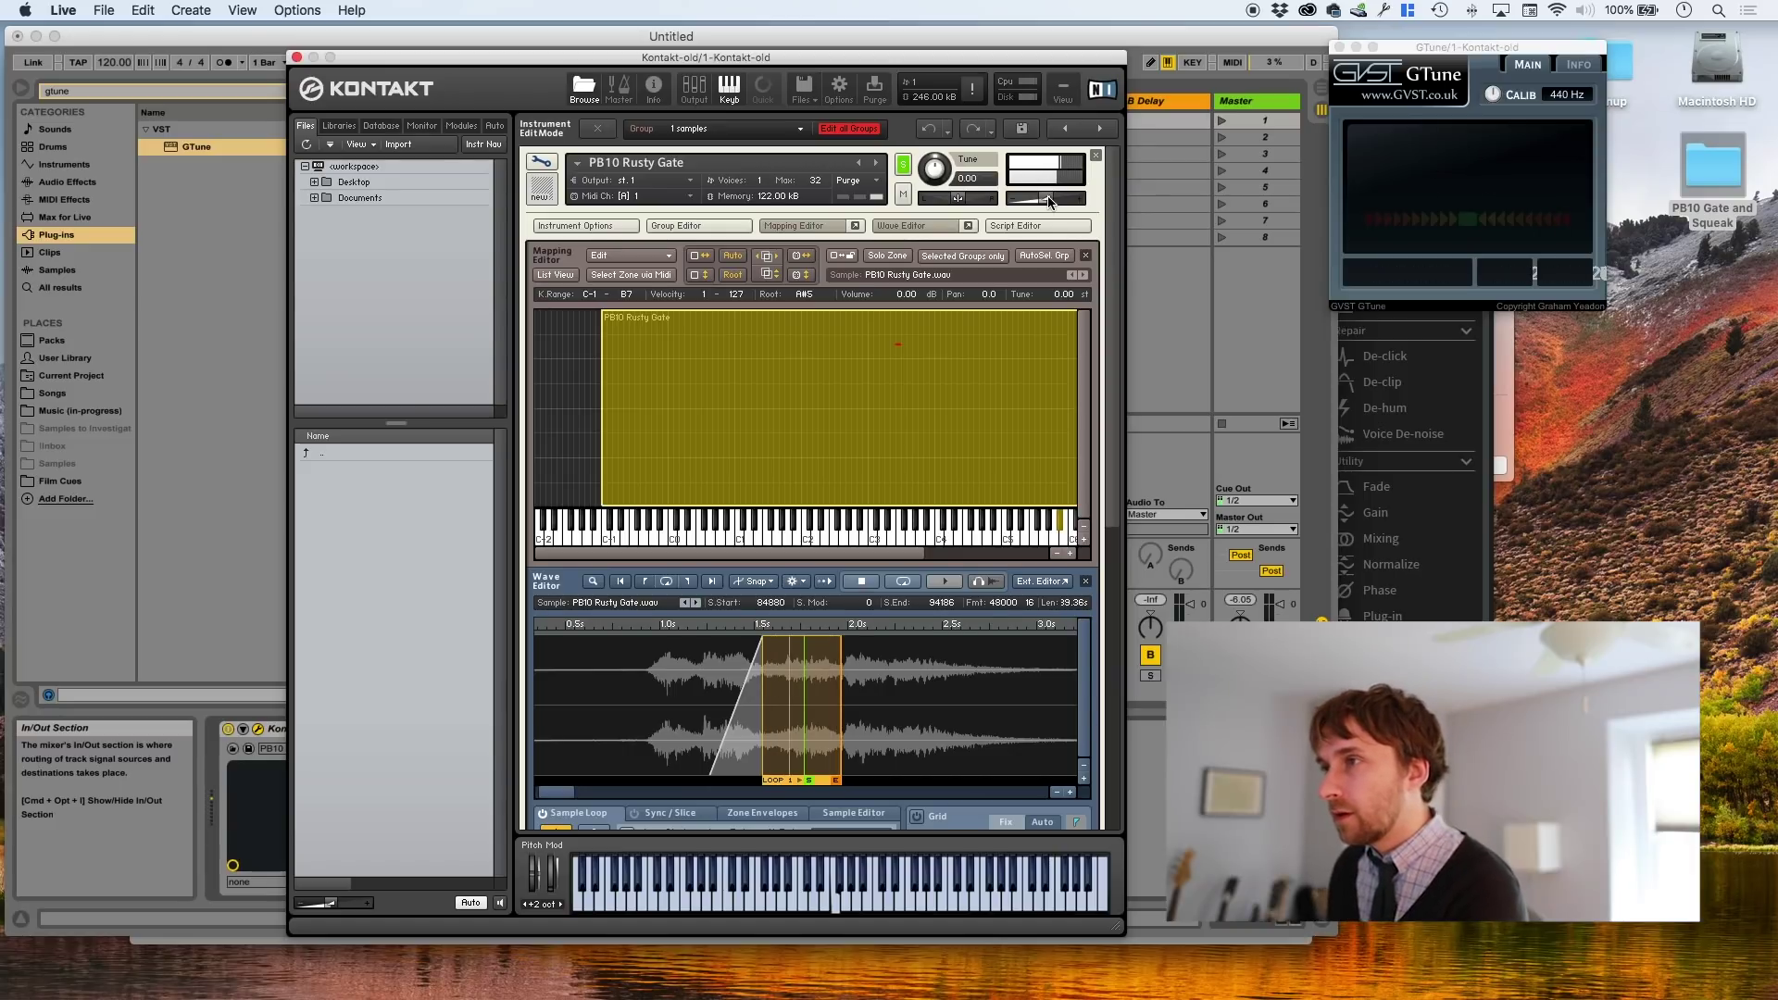
{"action": "left_click_drag", "start_coordinate": [1050, 202], "coordinate": [1060, 205]}
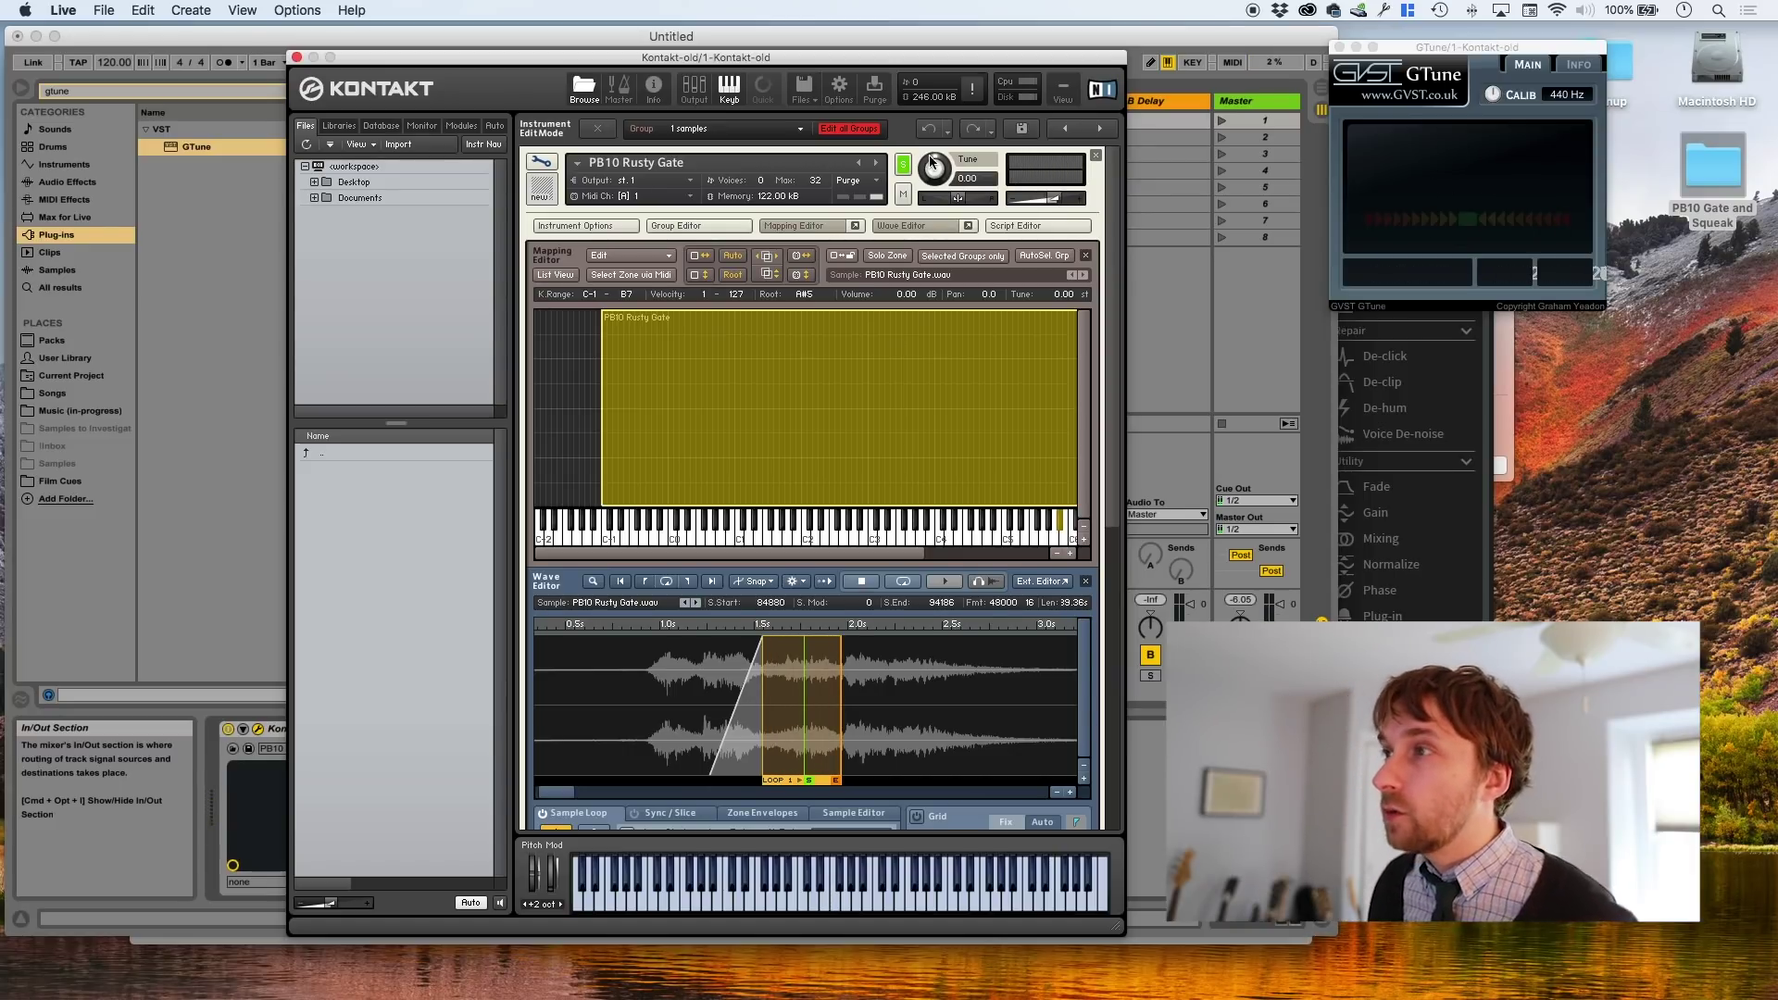
{"action": "left_click", "coordinate": [542, 163]}
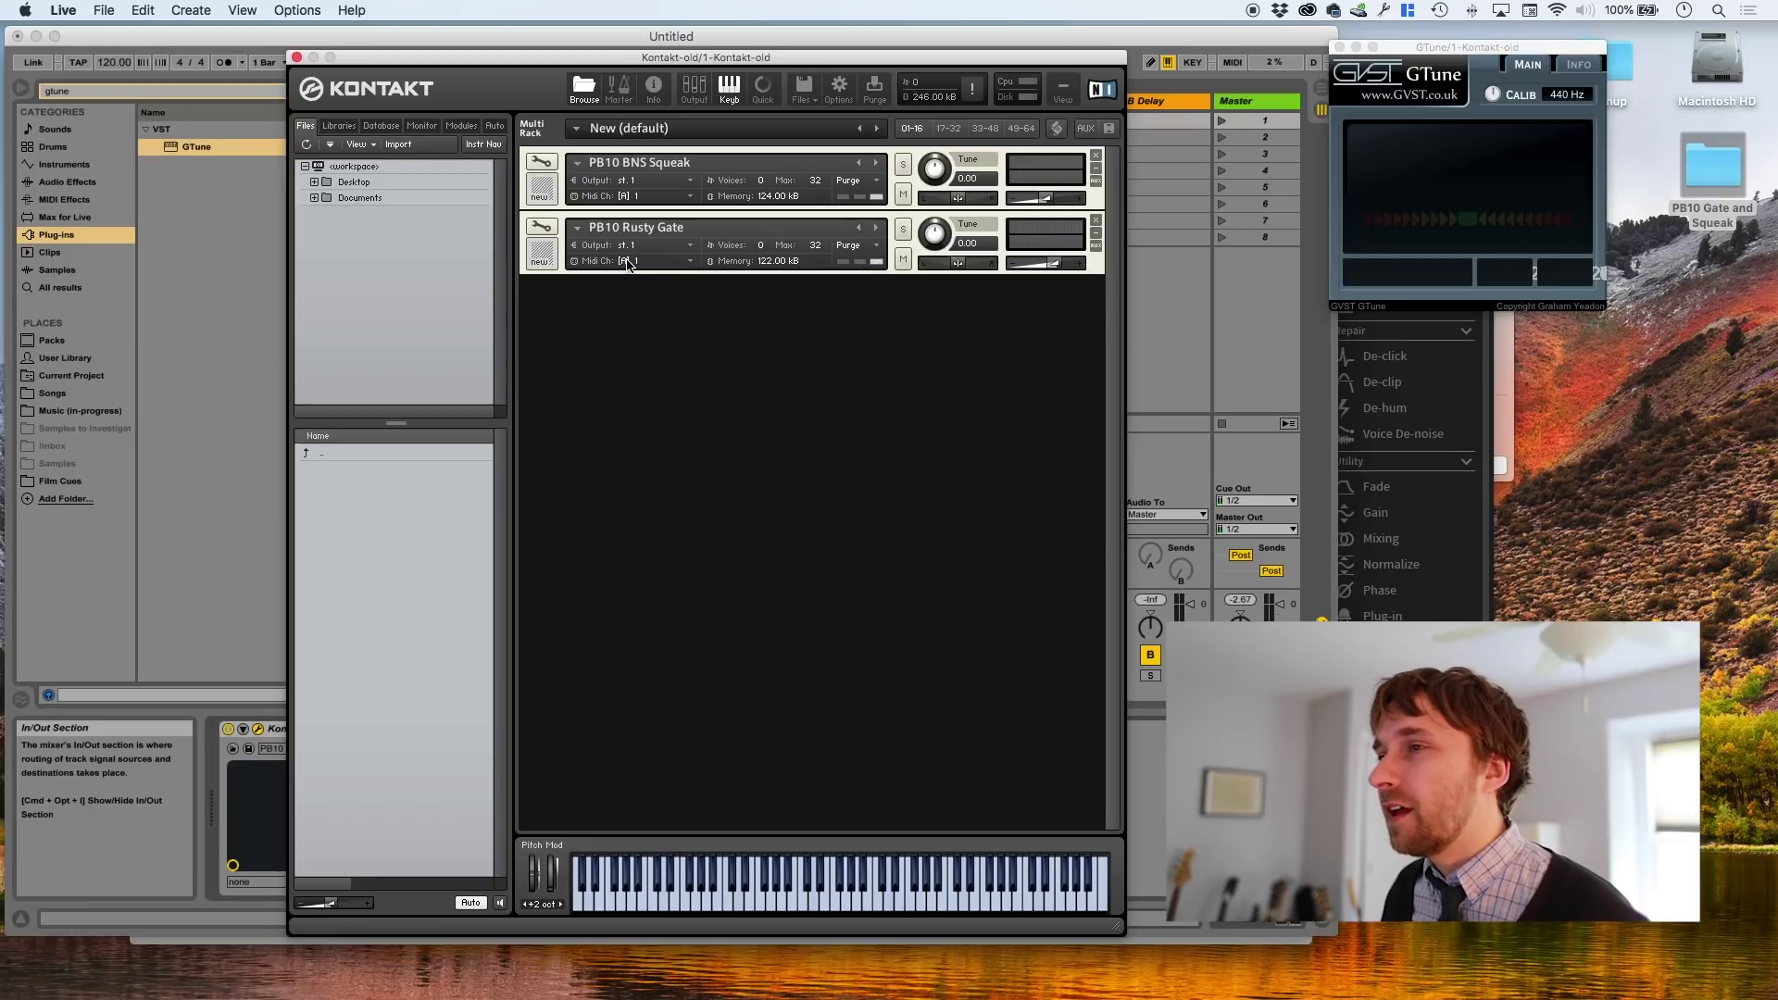
Save the PB10 Rusty Gate instrument as PB10 Rusty Gate.nki in the PB10 Gate and Squeak folder
{"action": "left_click", "coordinate": [804, 89]}
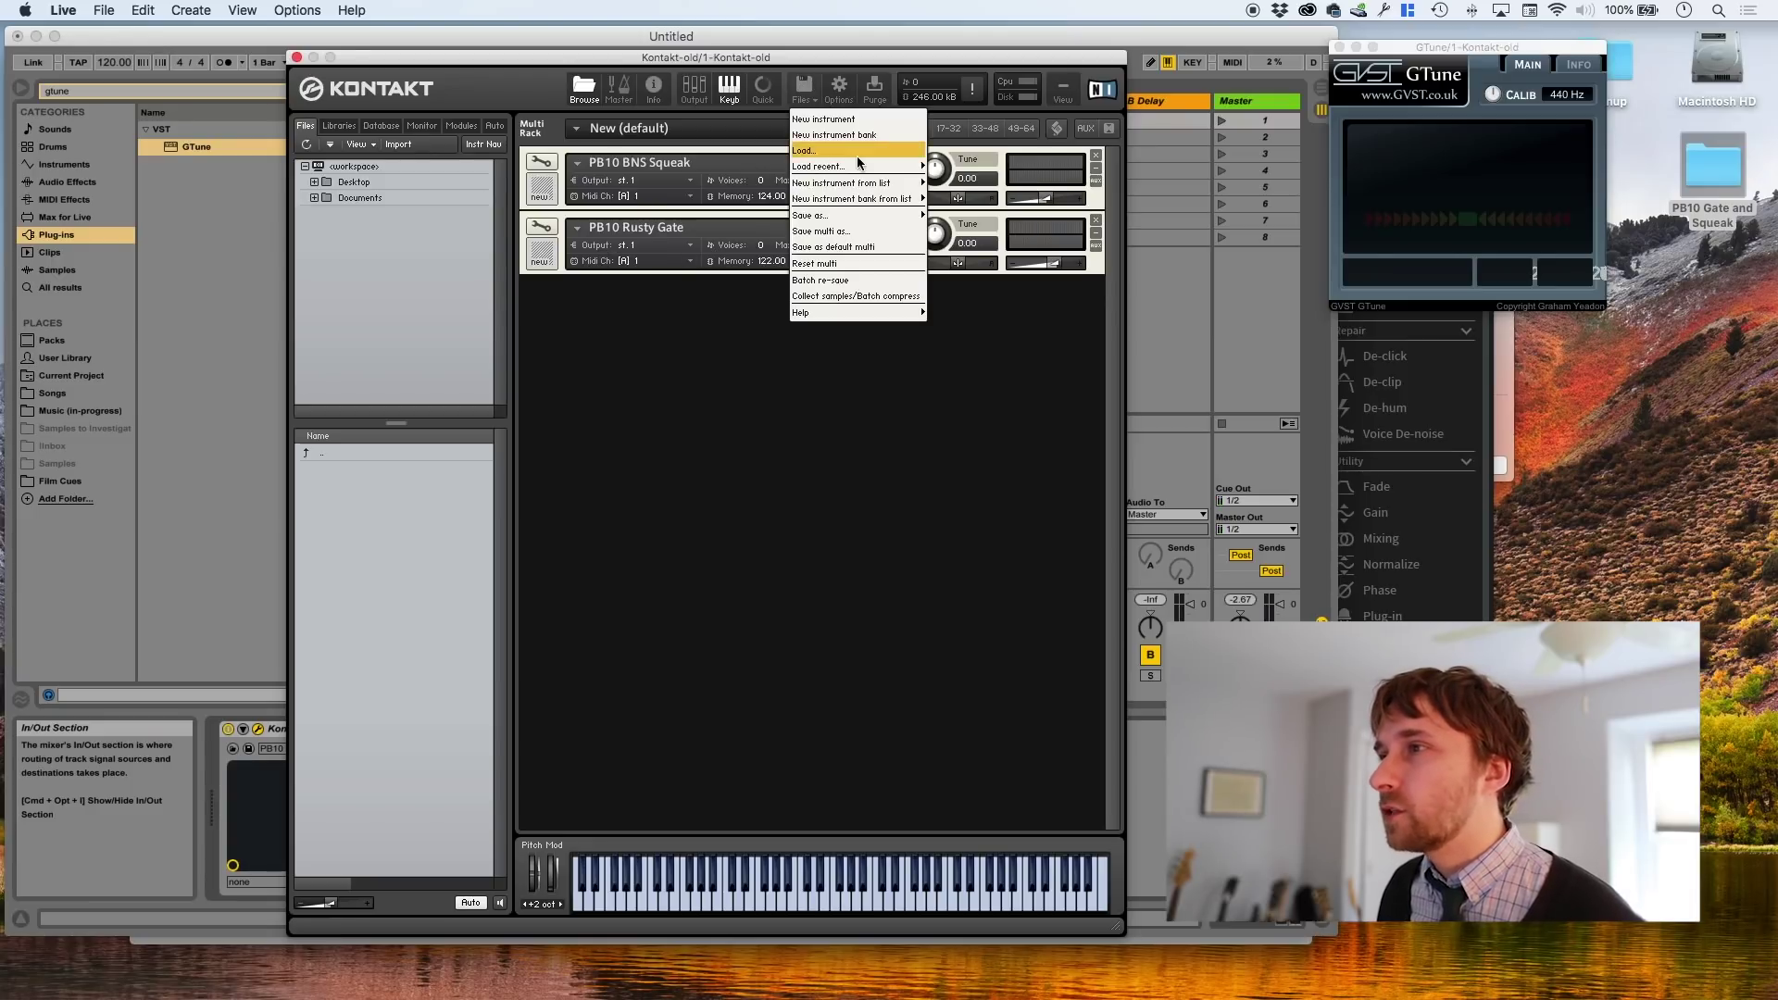
{"action": "mouse_move", "coordinate": [852, 209]}
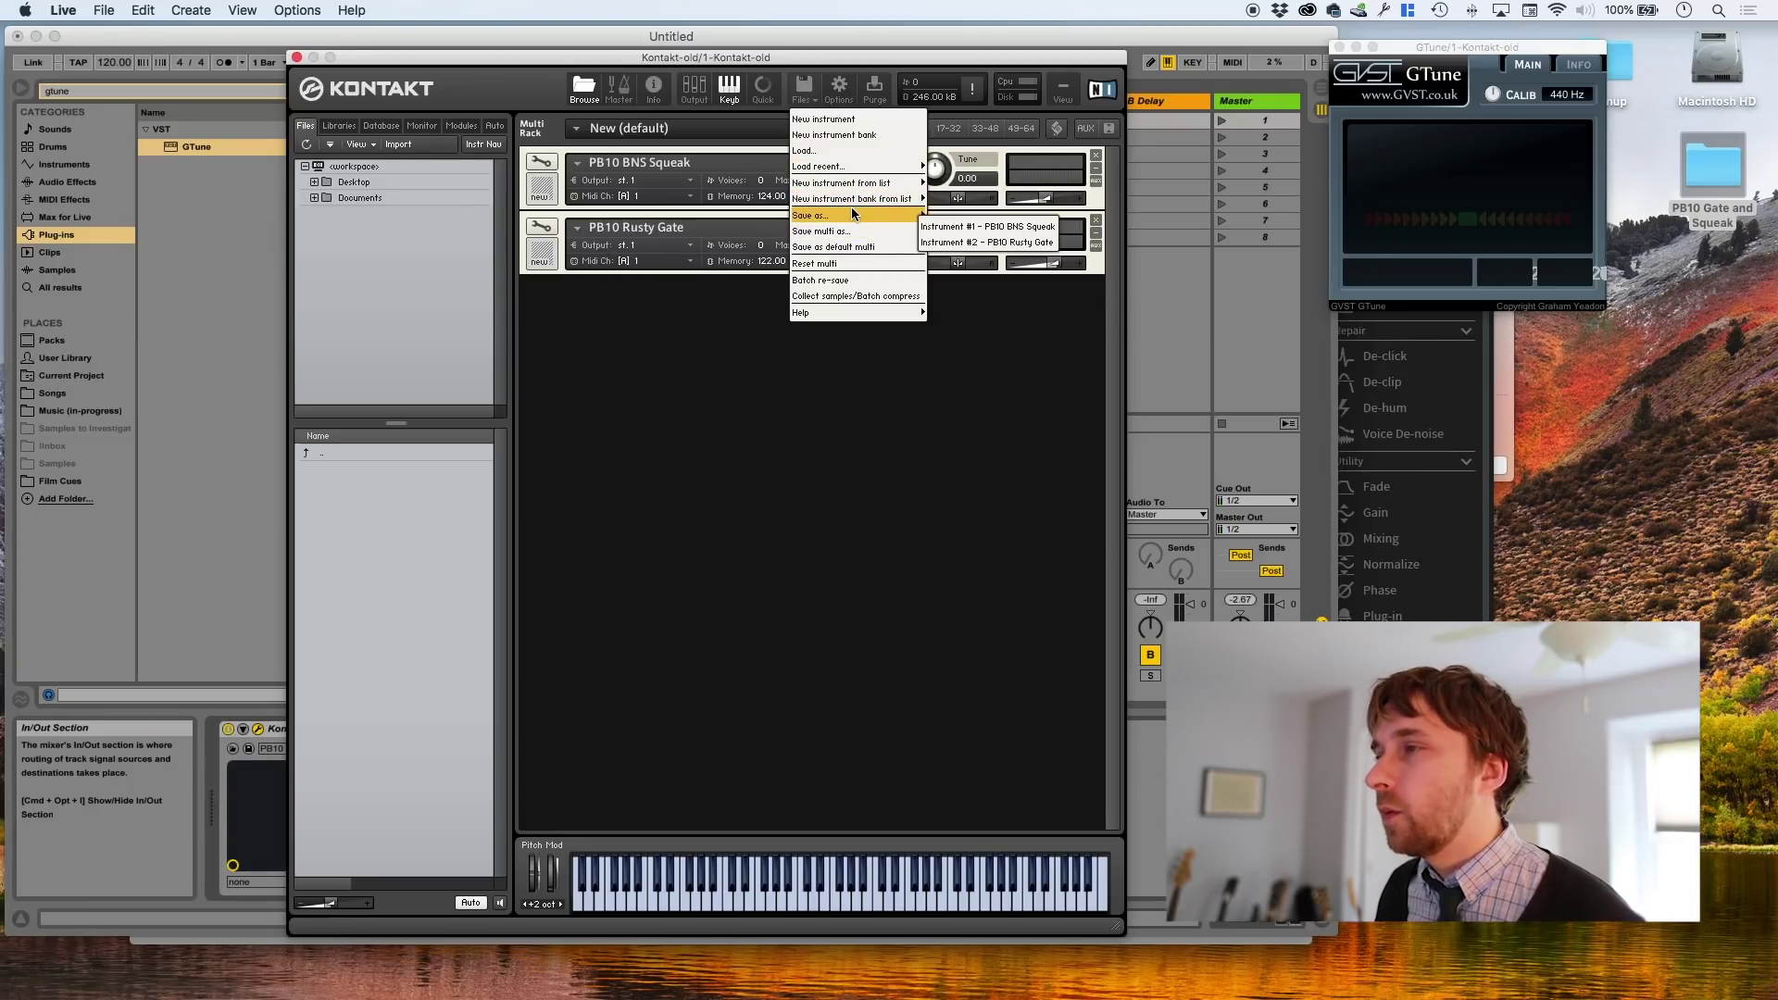
{"action": "left_click", "coordinate": [997, 242]}
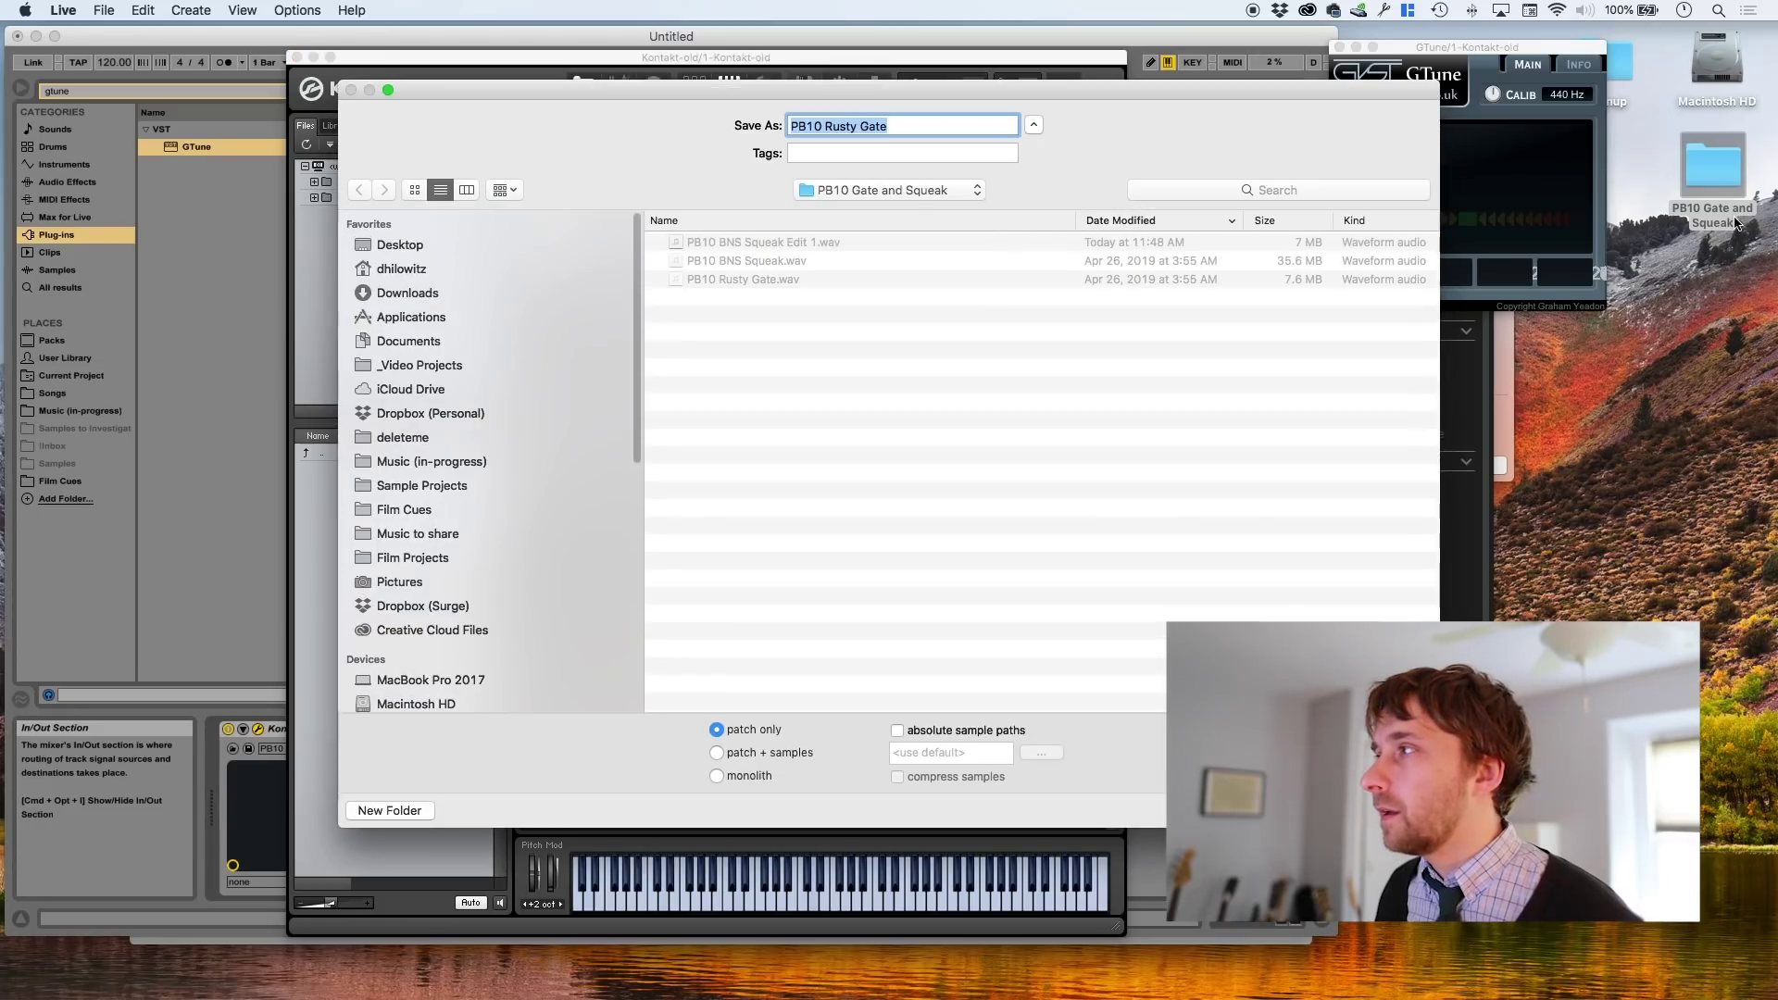
{"action": "key", "text": "Return"}
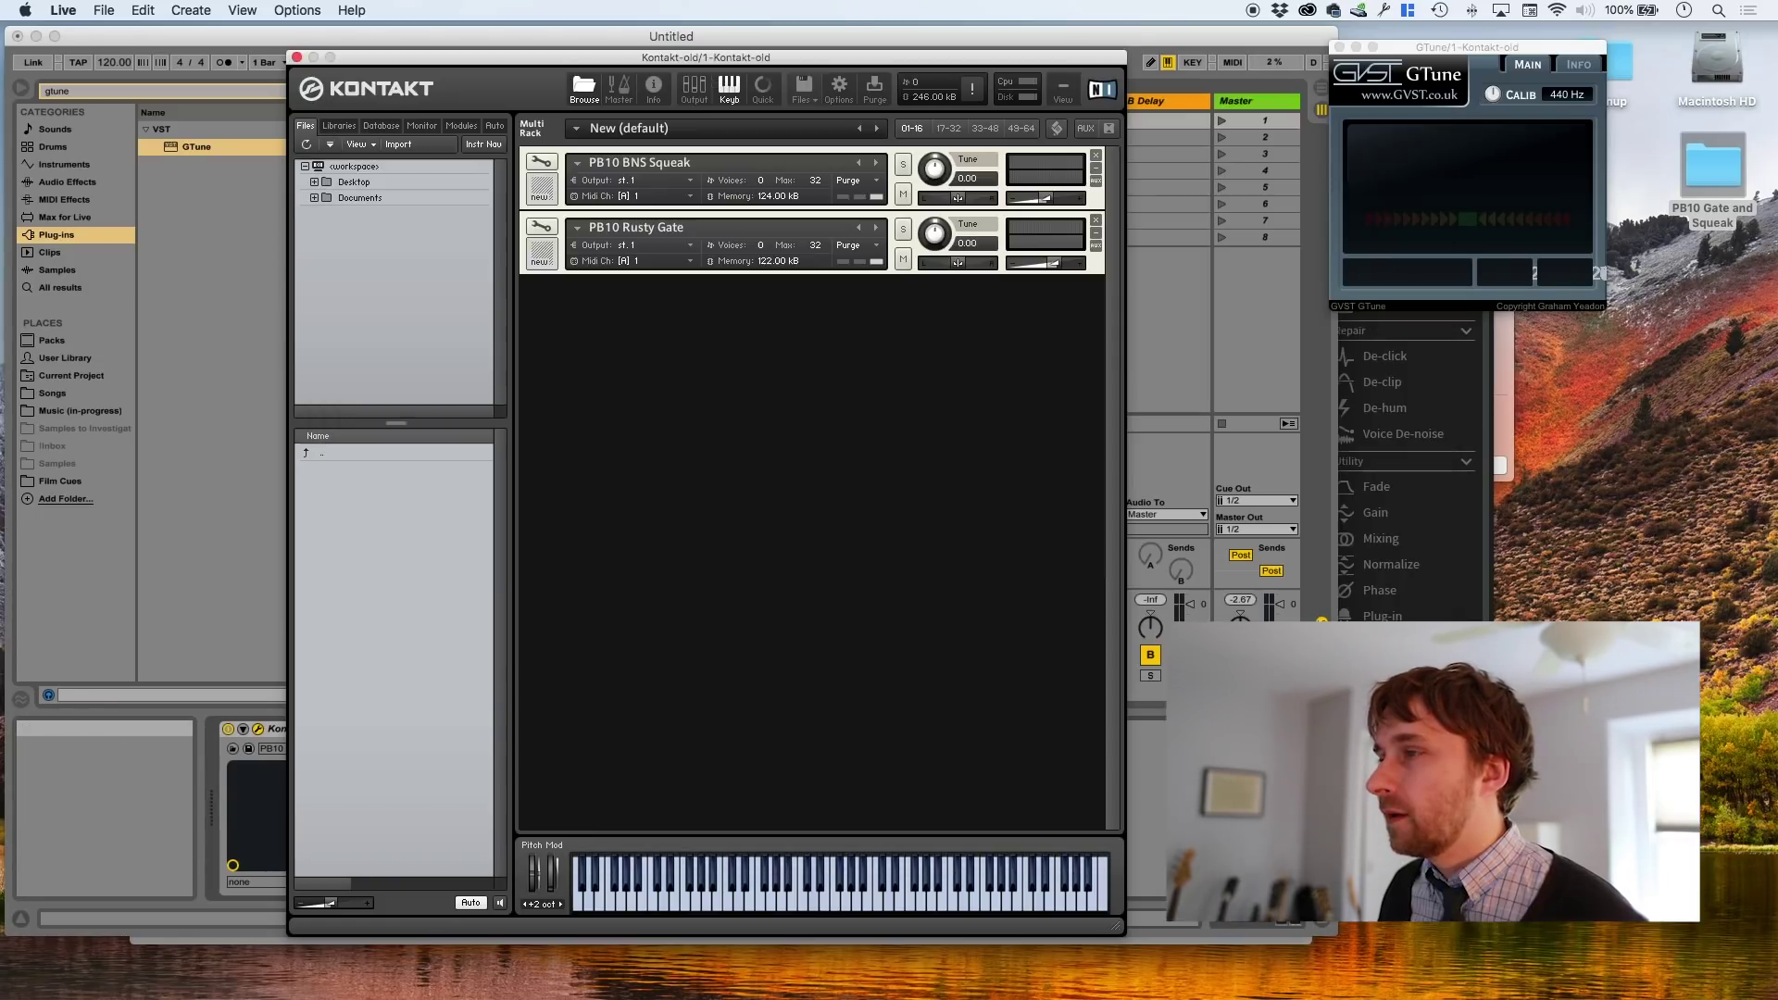
Load PB10 Rusty Gate.nki from the PB10 Gate and Squeak folder as a third rack instrument
{"action": "left_click", "coordinate": [802, 91]}
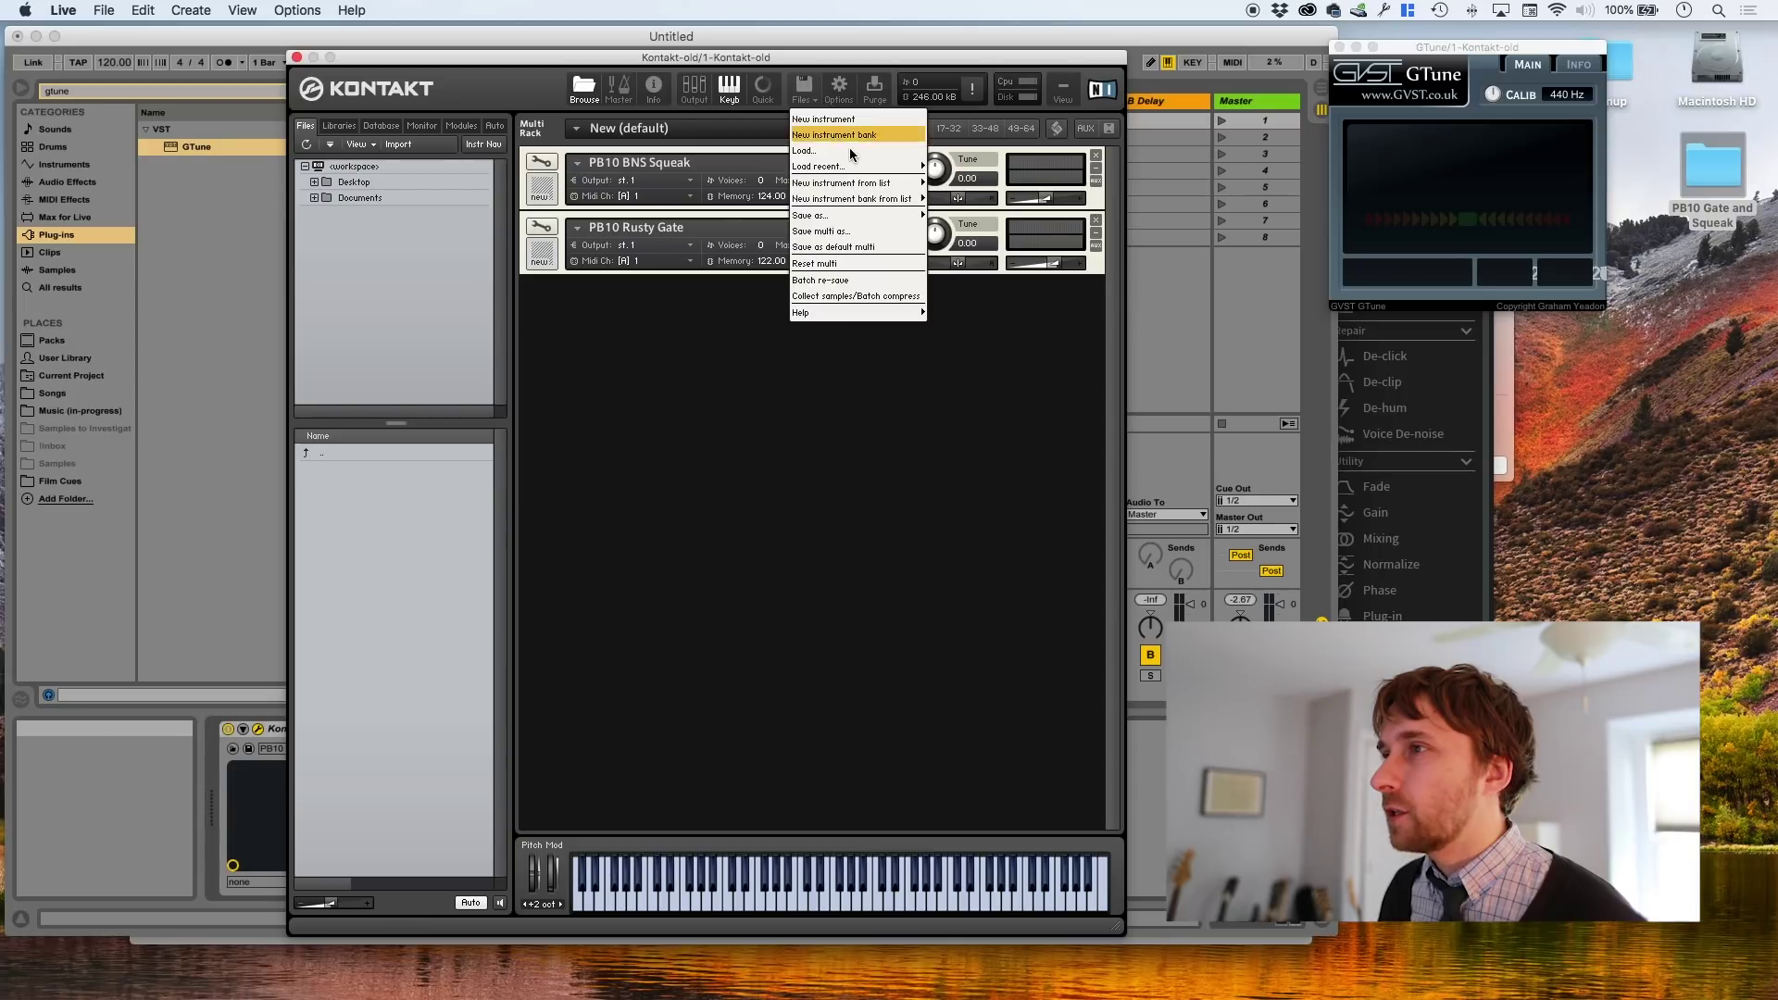
{"action": "left_click", "coordinate": [850, 151]}
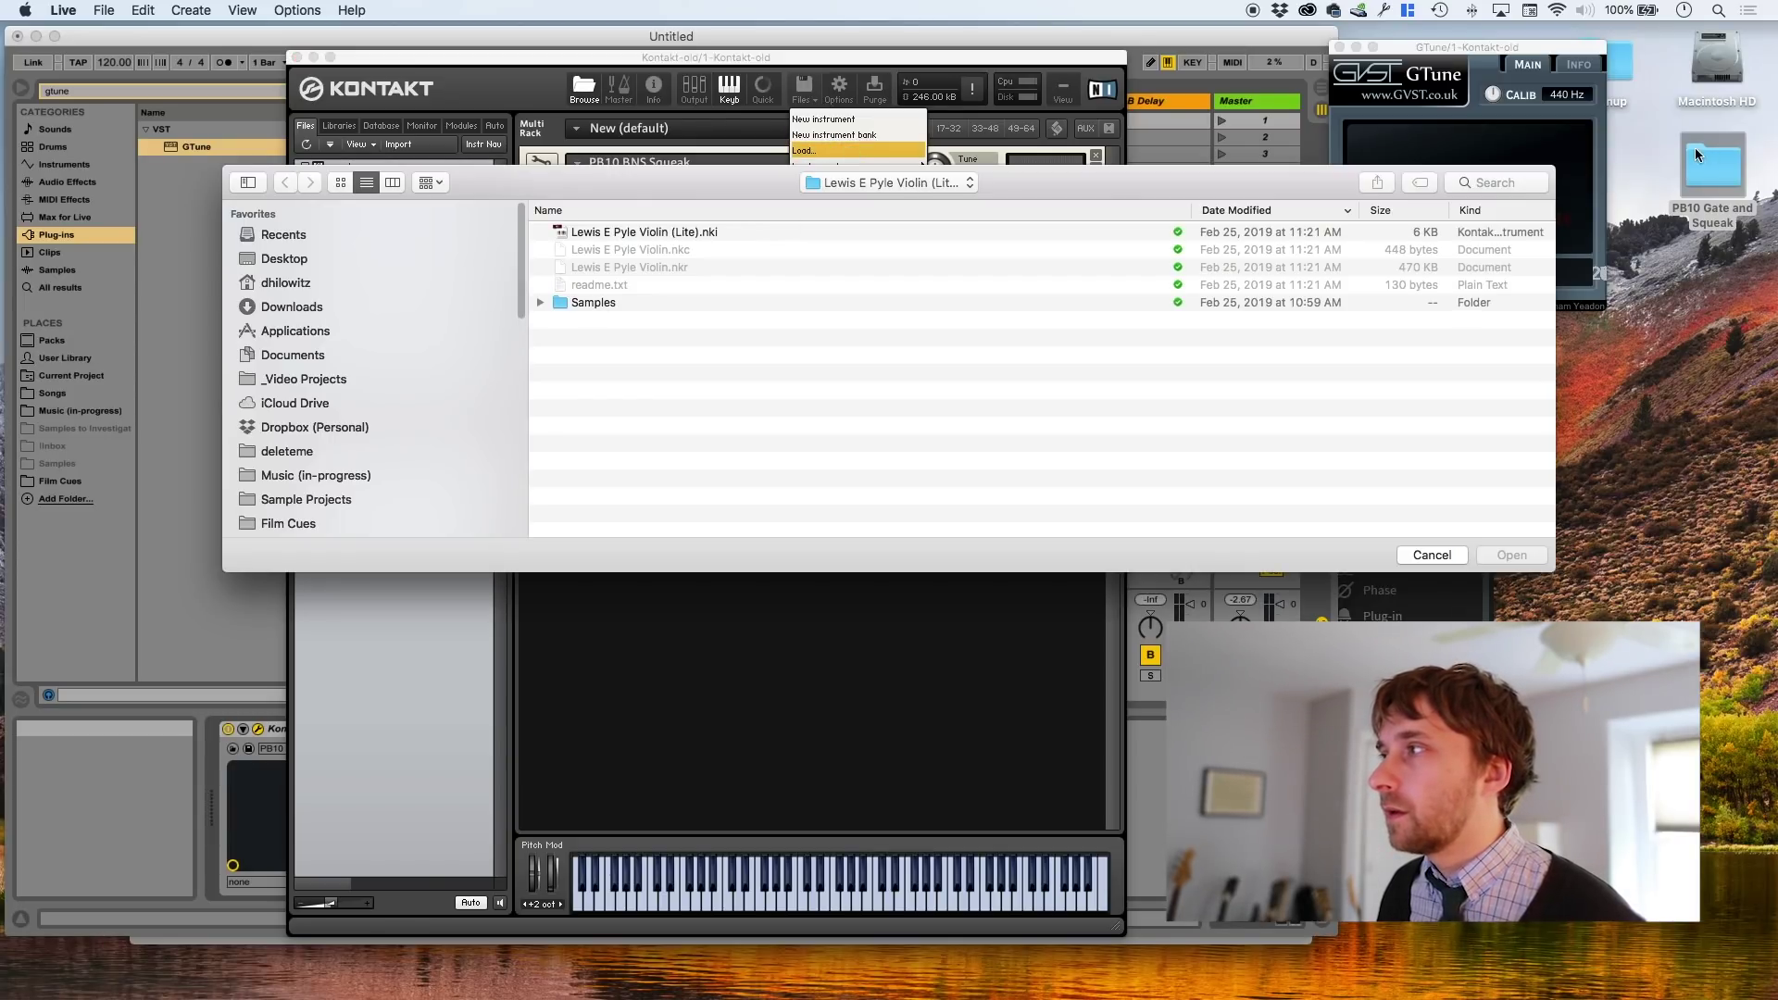
{"action": "left_click_drag", "start_coordinate": [1694, 147], "coordinate": [1509, 519]}
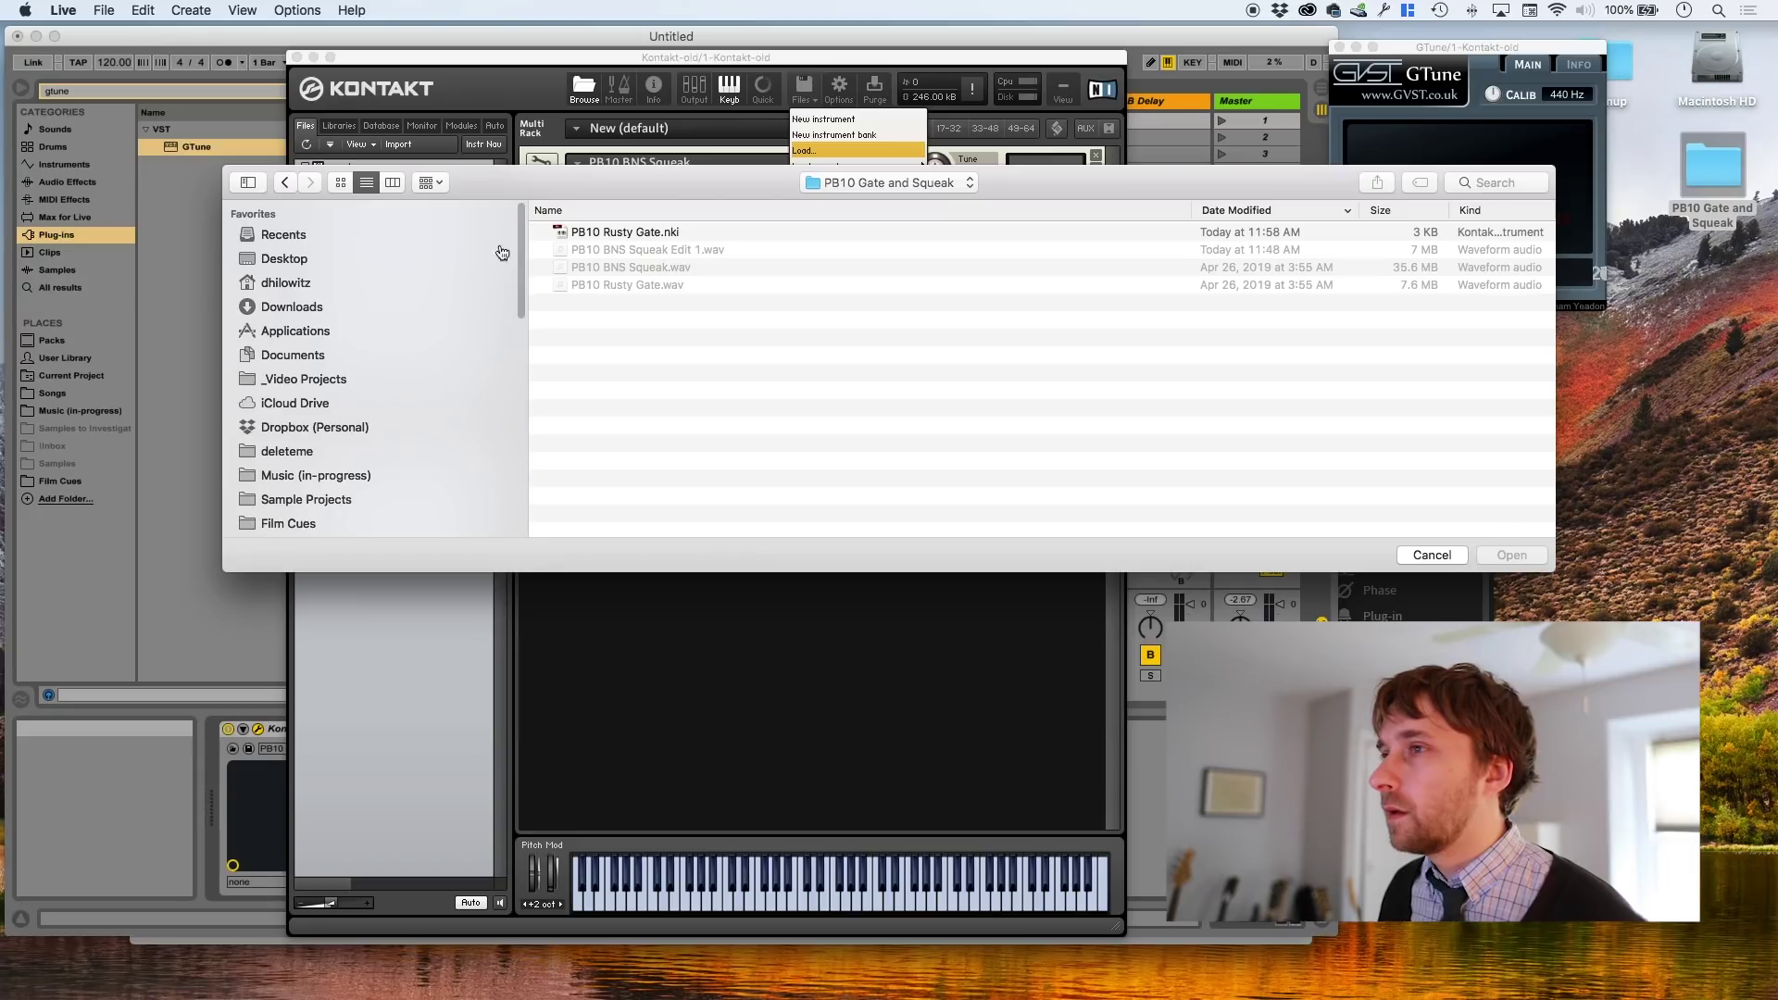
{"action": "left_click", "coordinate": [593, 235]}
{"action": "left_click", "coordinate": [1497, 557]}
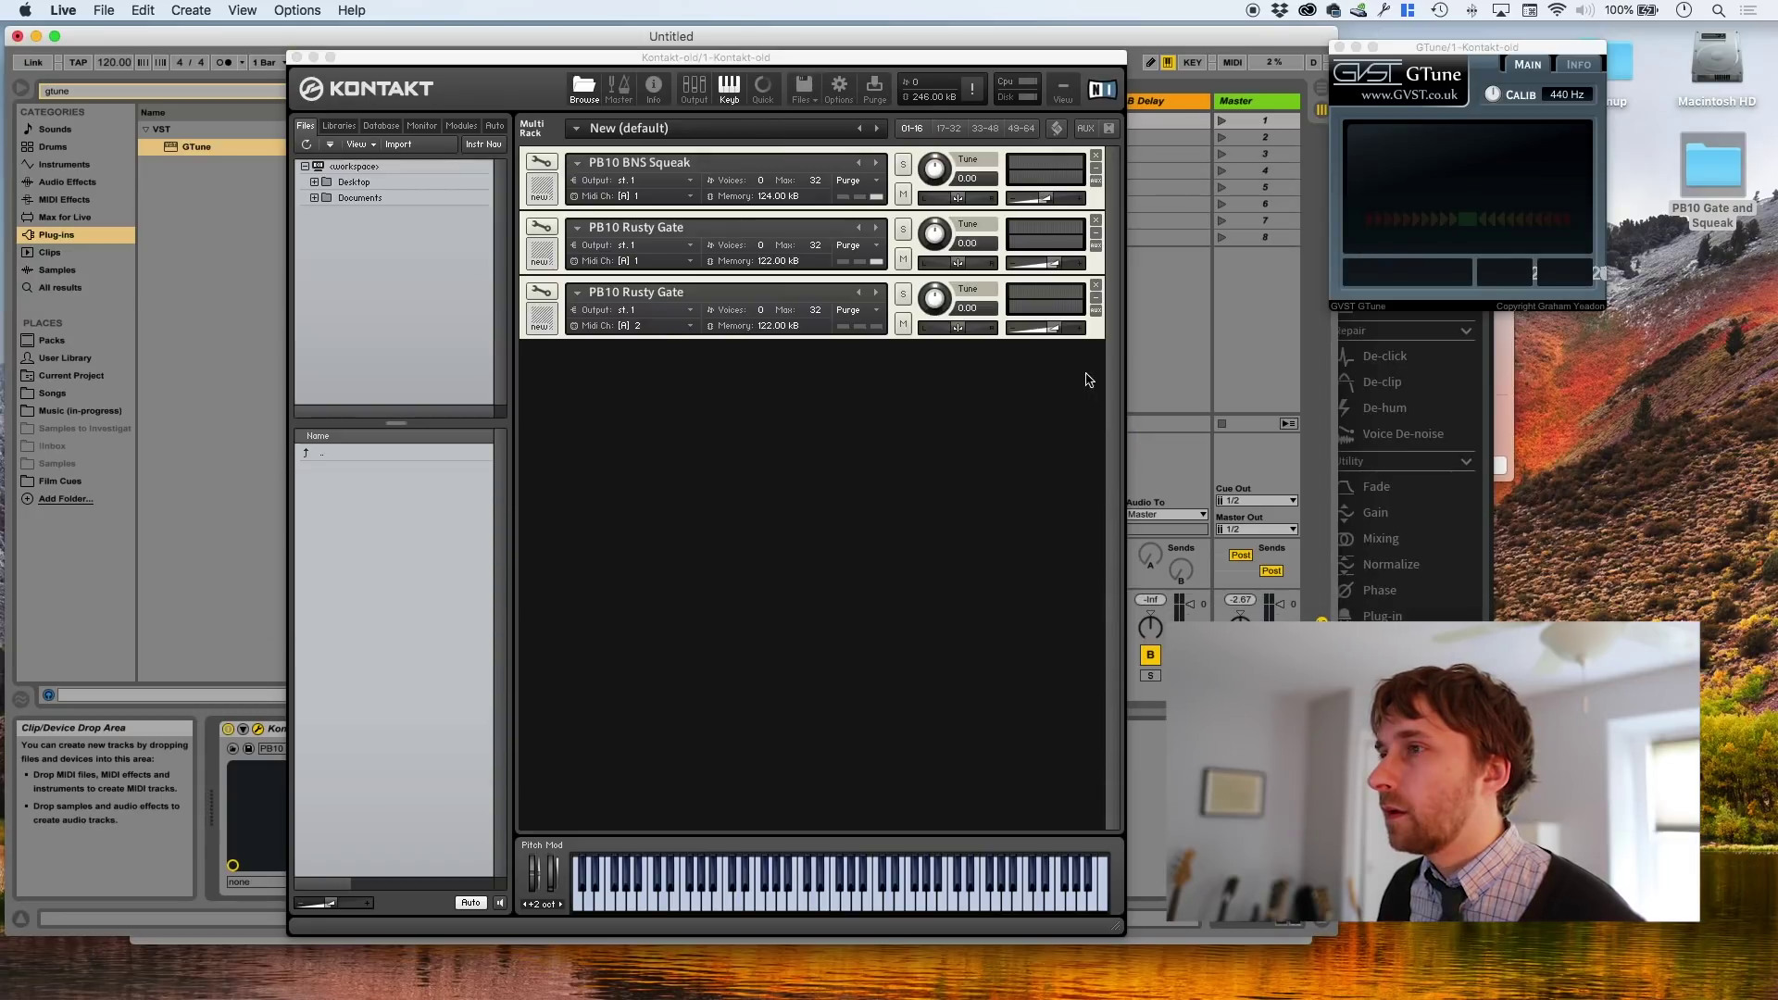
Rename the third instrument to PB10 Rusty Gate 2
{"action": "double_click", "coordinate": [679, 294]}
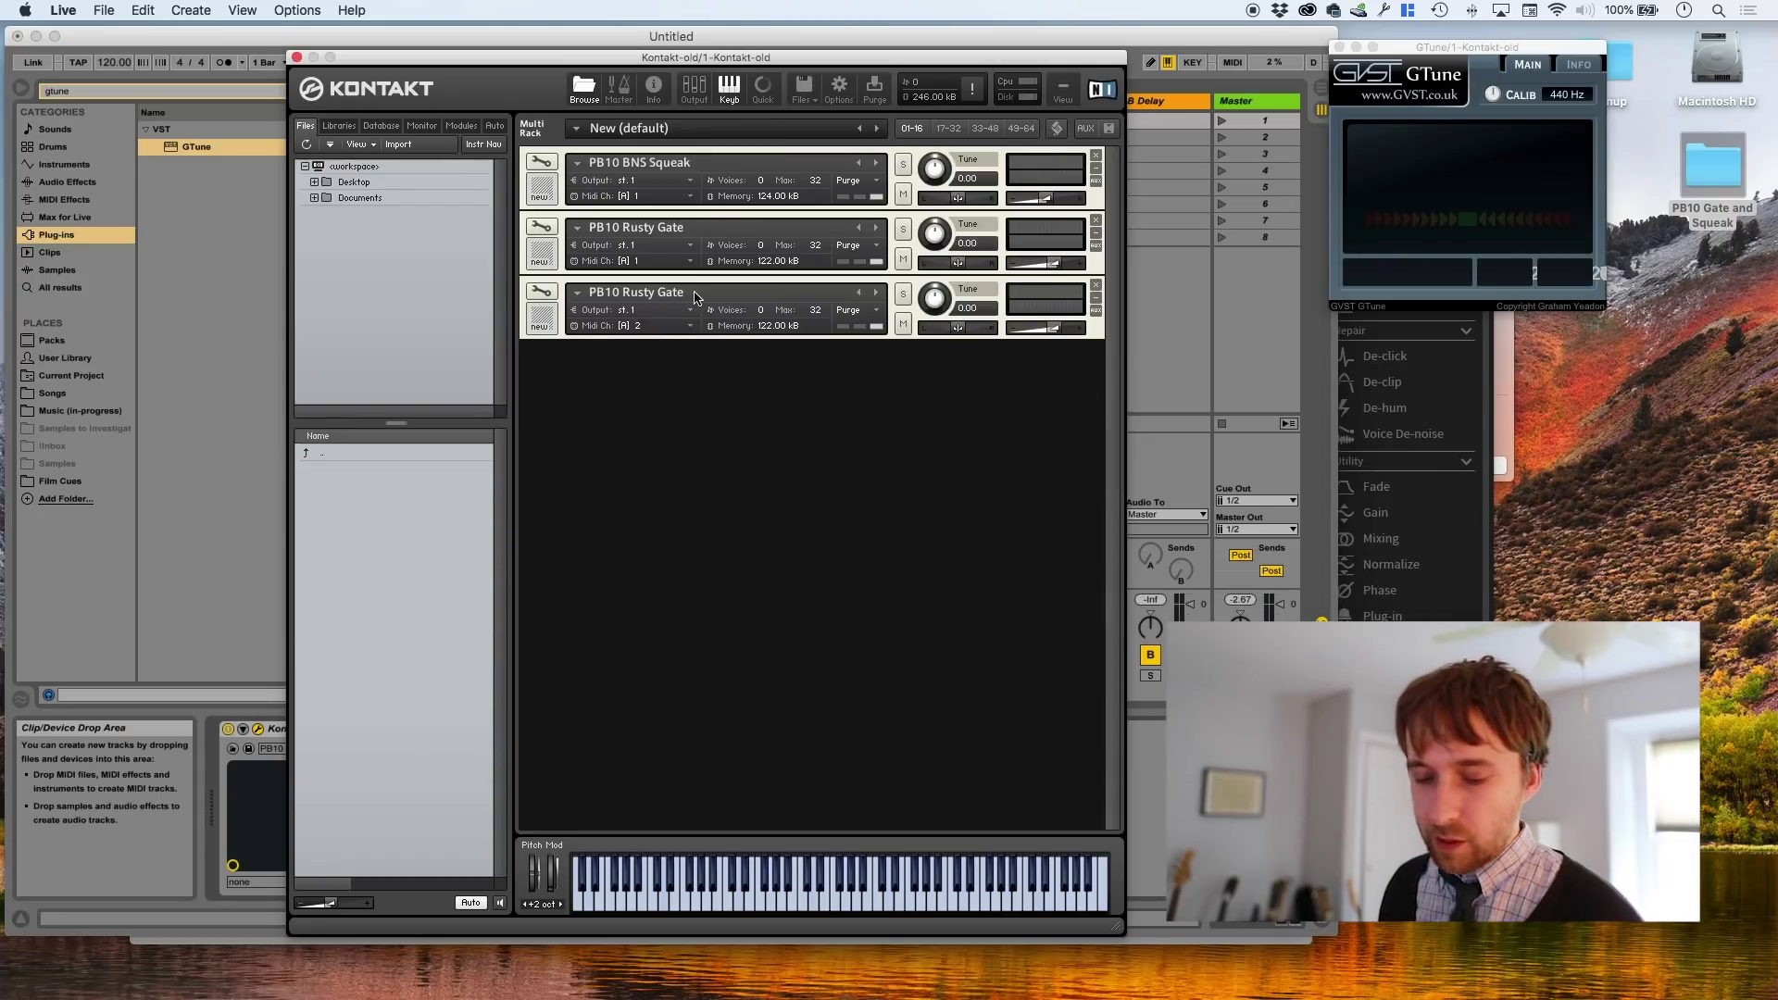
{"action": "type", "text": "2"}
{"action": "key", "text": "Return"}
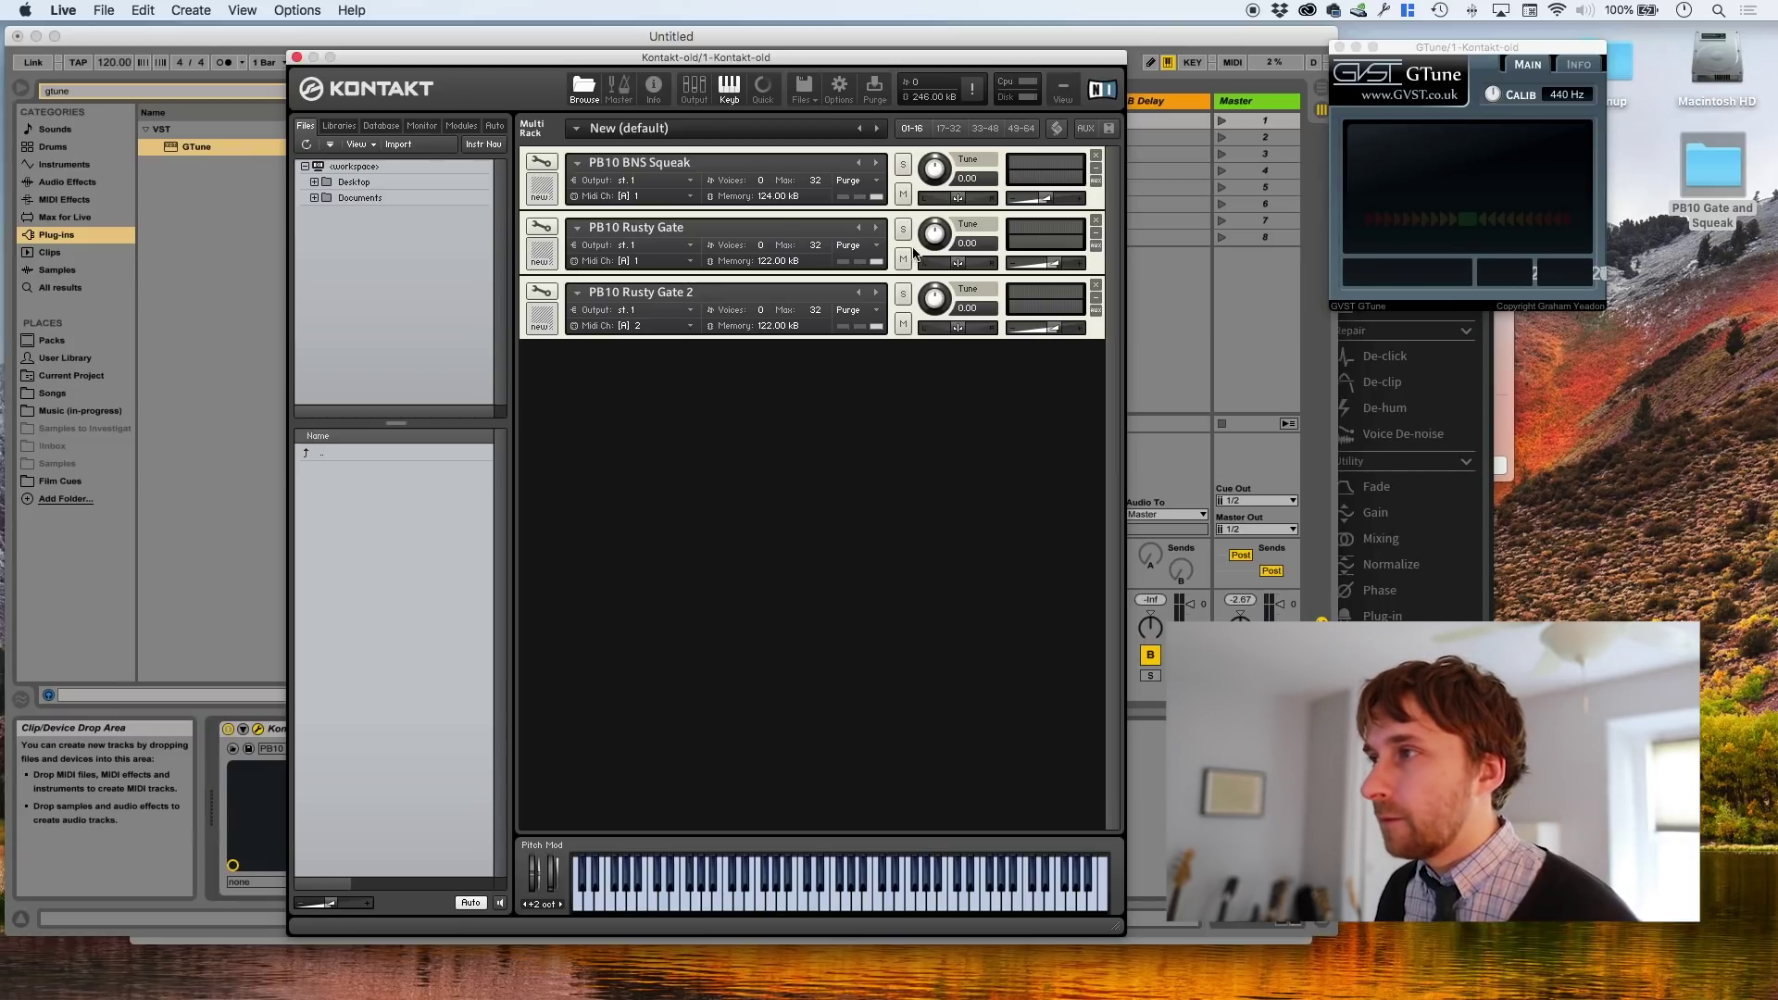
Set the copy's sample to play from 308608 to 356854, a later creak
{"action": "left_click", "coordinate": [540, 296]}
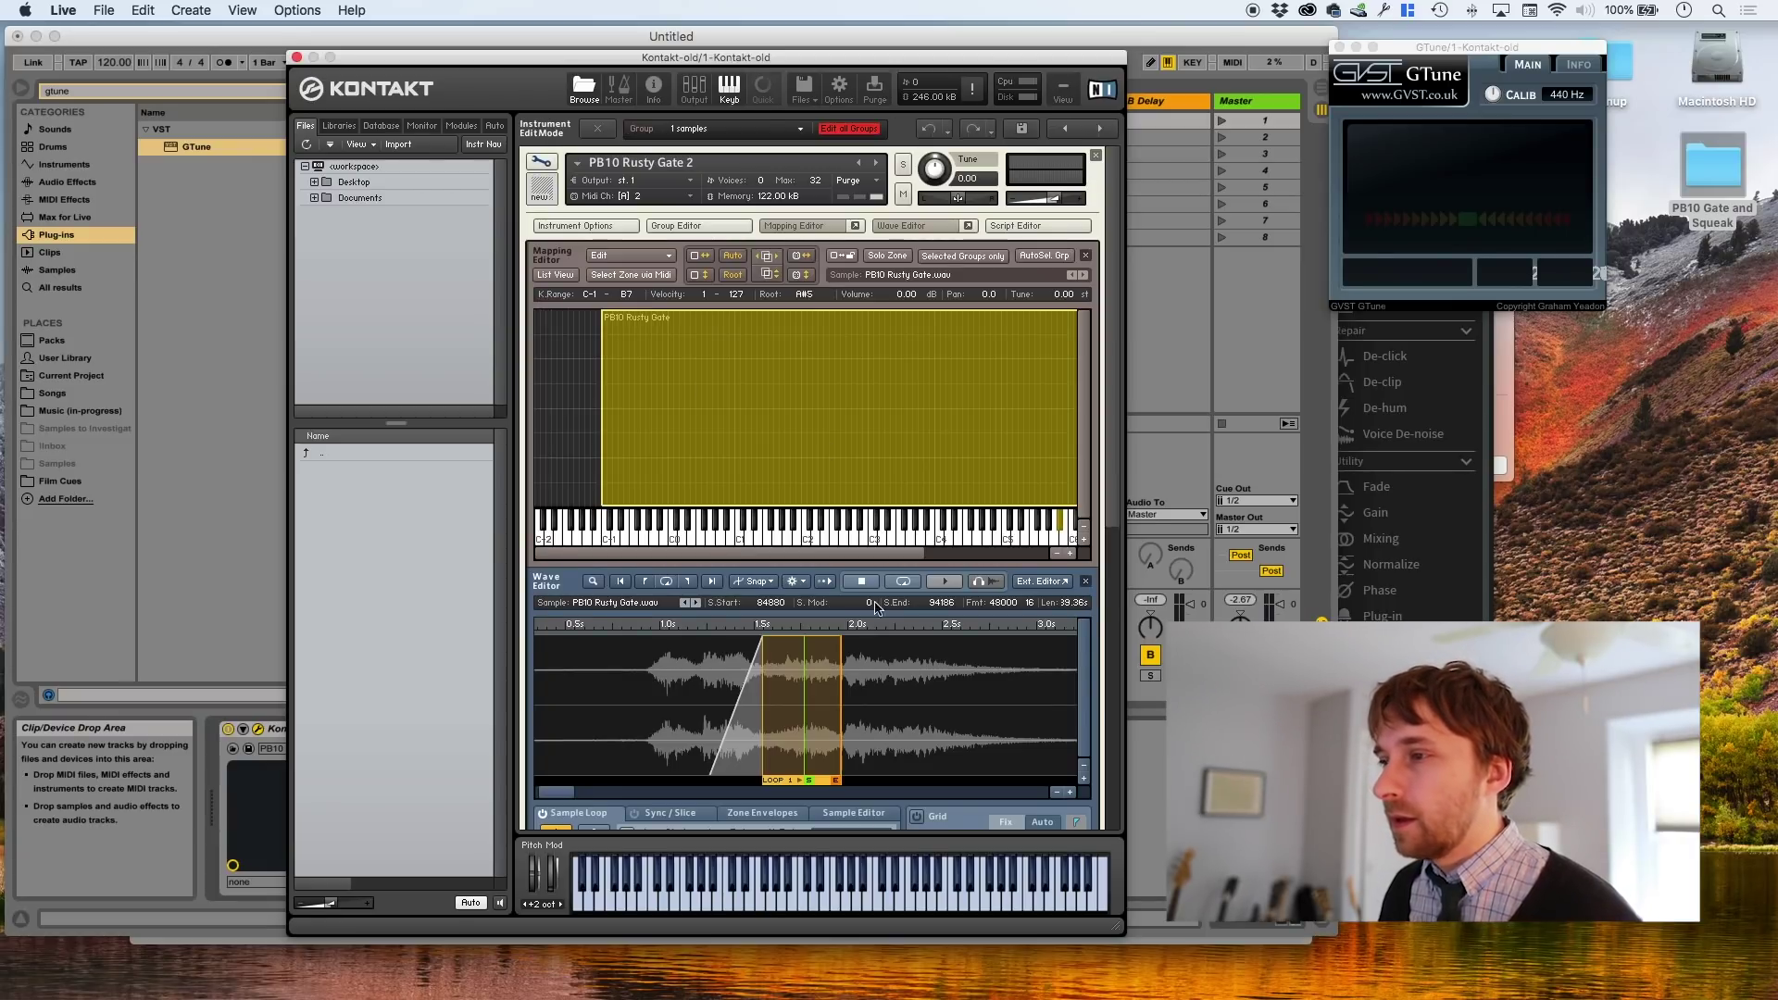
{"action": "scroll", "coordinate": [820, 607], "scroll_direction": "down", "scroll_amount": 3}
{"action": "mouse_move", "coordinate": [837, 631]}
{"action": "left_mouse_down"}
{"action": "mouse_move", "coordinate": [1074, 631]}
{"action": "mouse_move", "coordinate": [959, 629]}
{"action": "mouse_move", "coordinate": [1004, 613]}
{"action": "left_mouse_up"}
{"action": "left_click_drag", "start_coordinate": [631, 644], "coordinate": [573, 641]}
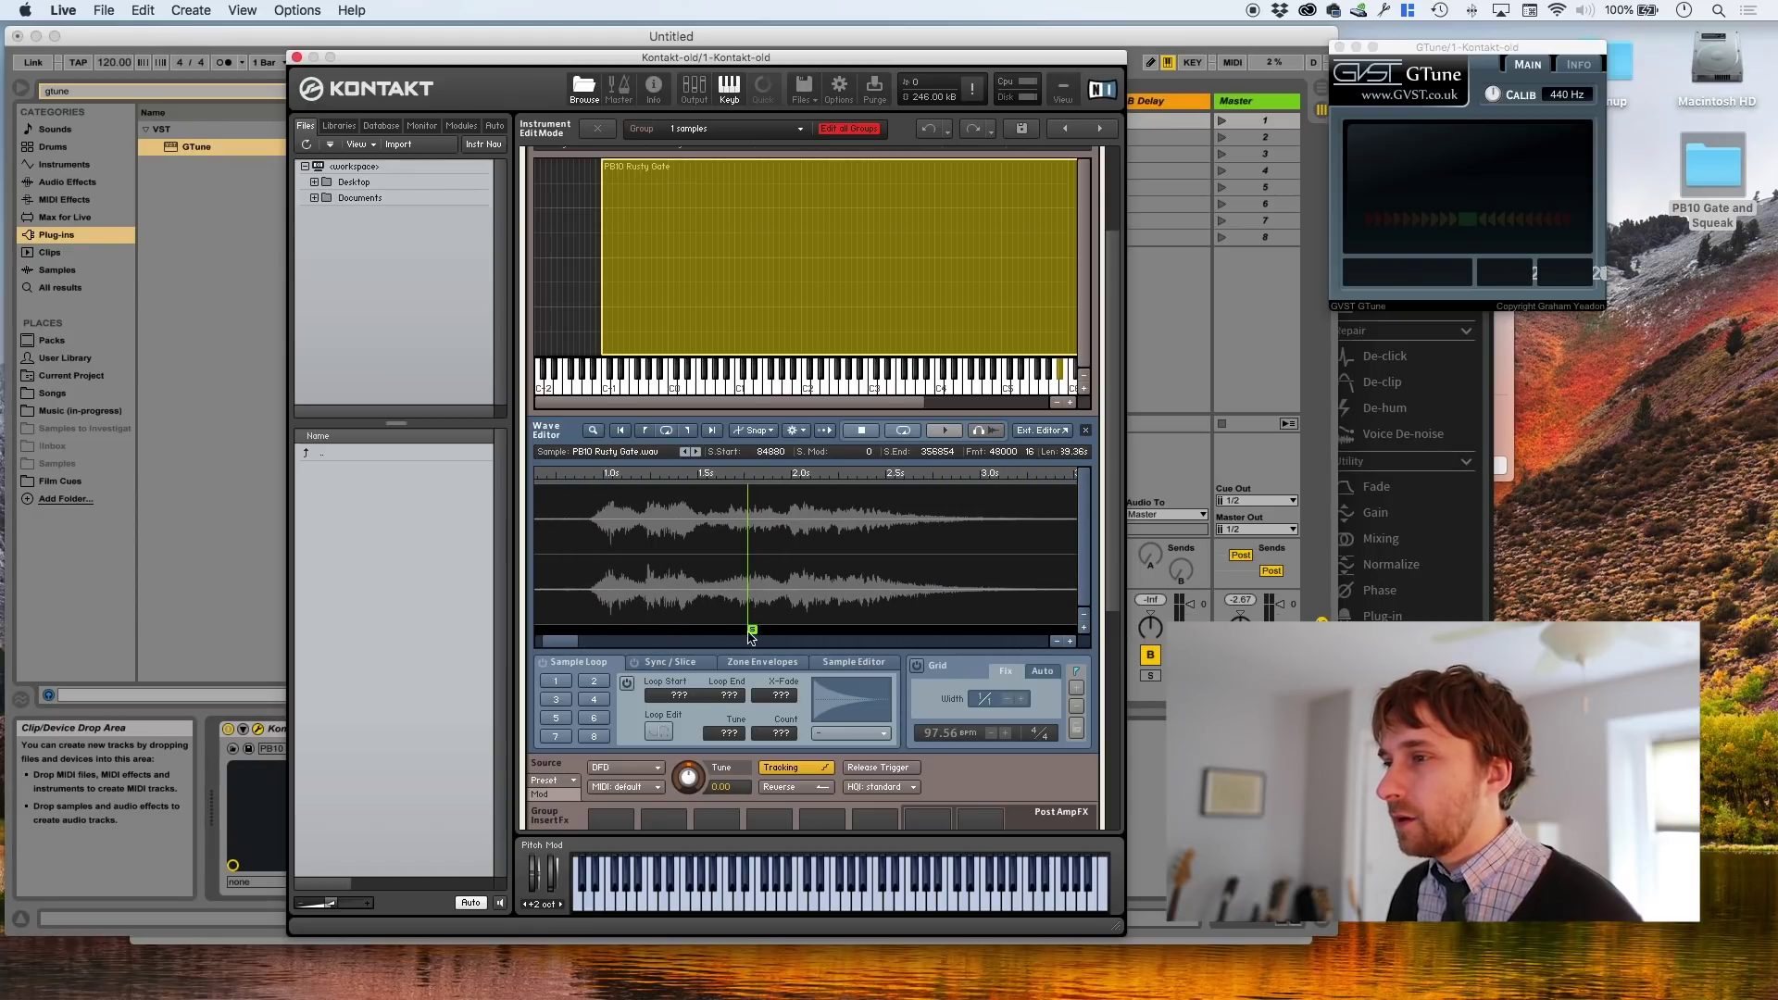
{"action": "mouse_move", "coordinate": [751, 635]}
{"action": "left_mouse_down"}
{"action": "mouse_move", "coordinate": [1074, 628]}
{"action": "mouse_move", "coordinate": [1116, 585]}
{"action": "mouse_move", "coordinate": [873, 592]}
{"action": "left_mouse_up"}
{"action": "scroll", "coordinate": [1114, 530], "scroll_direction": "up", "scroll_amount": 2}
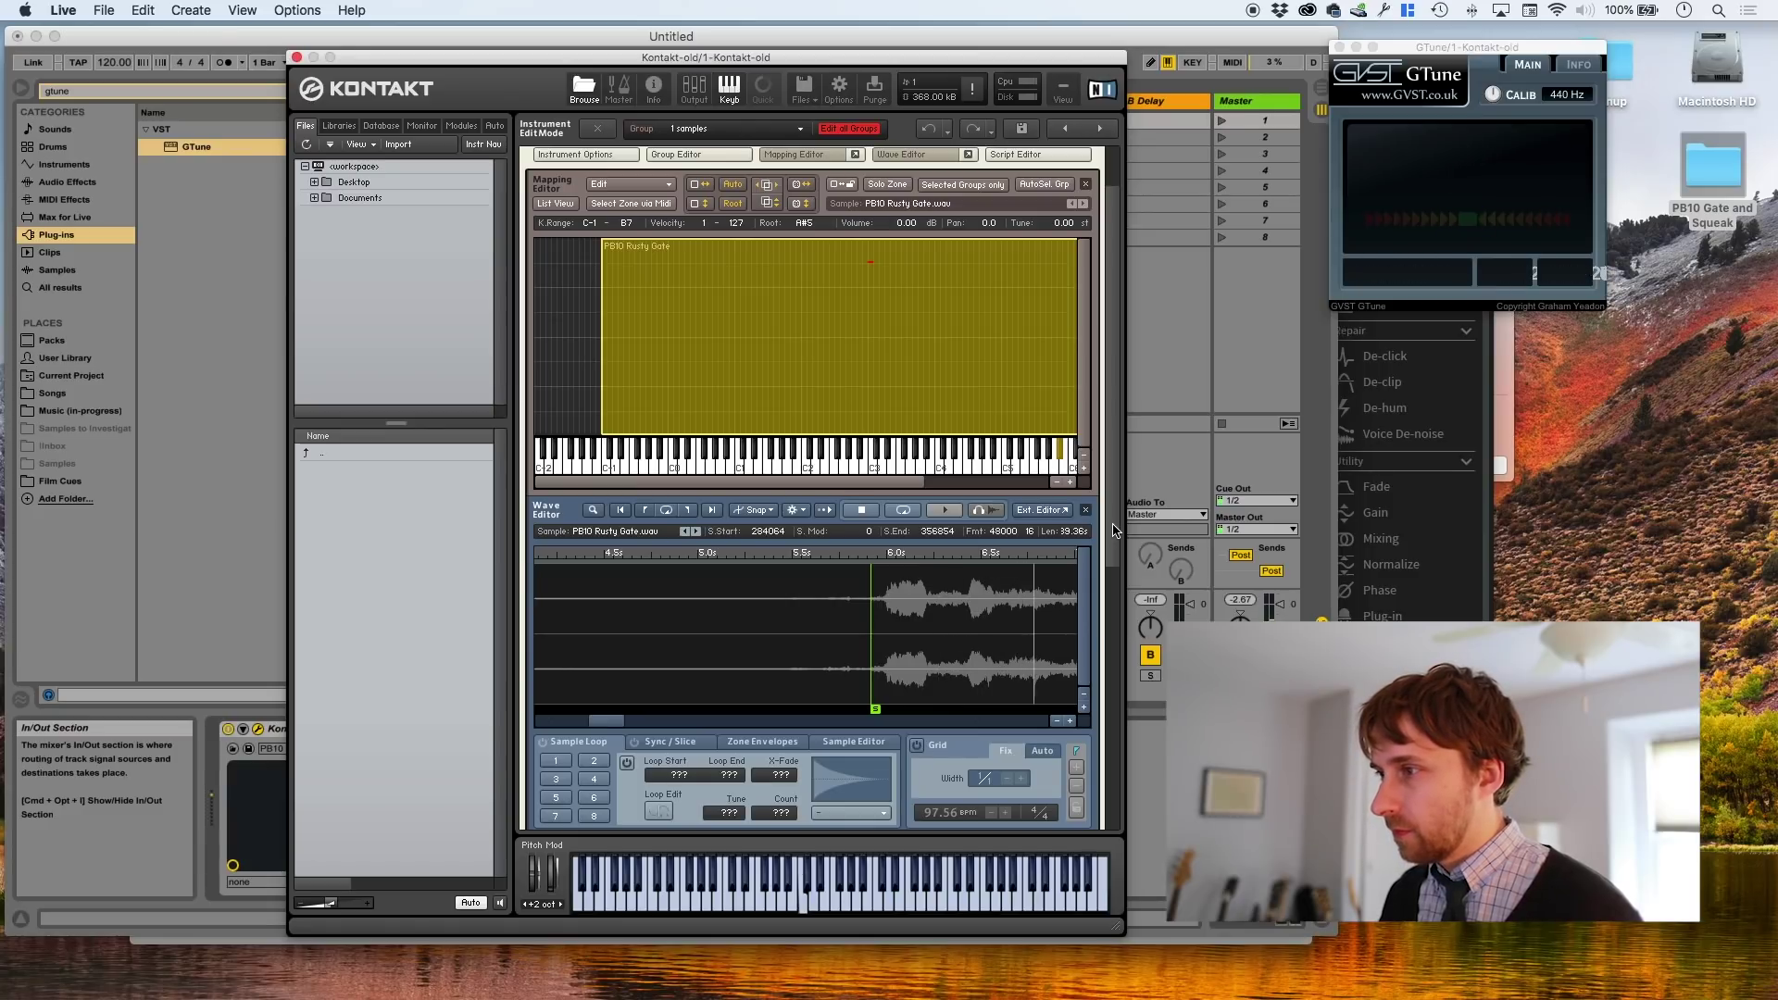
Enable loop 1 spanning 315980–351405 with a 13800 crossfade
{"action": "left_click_drag", "start_coordinate": [875, 708], "coordinate": [972, 708]}
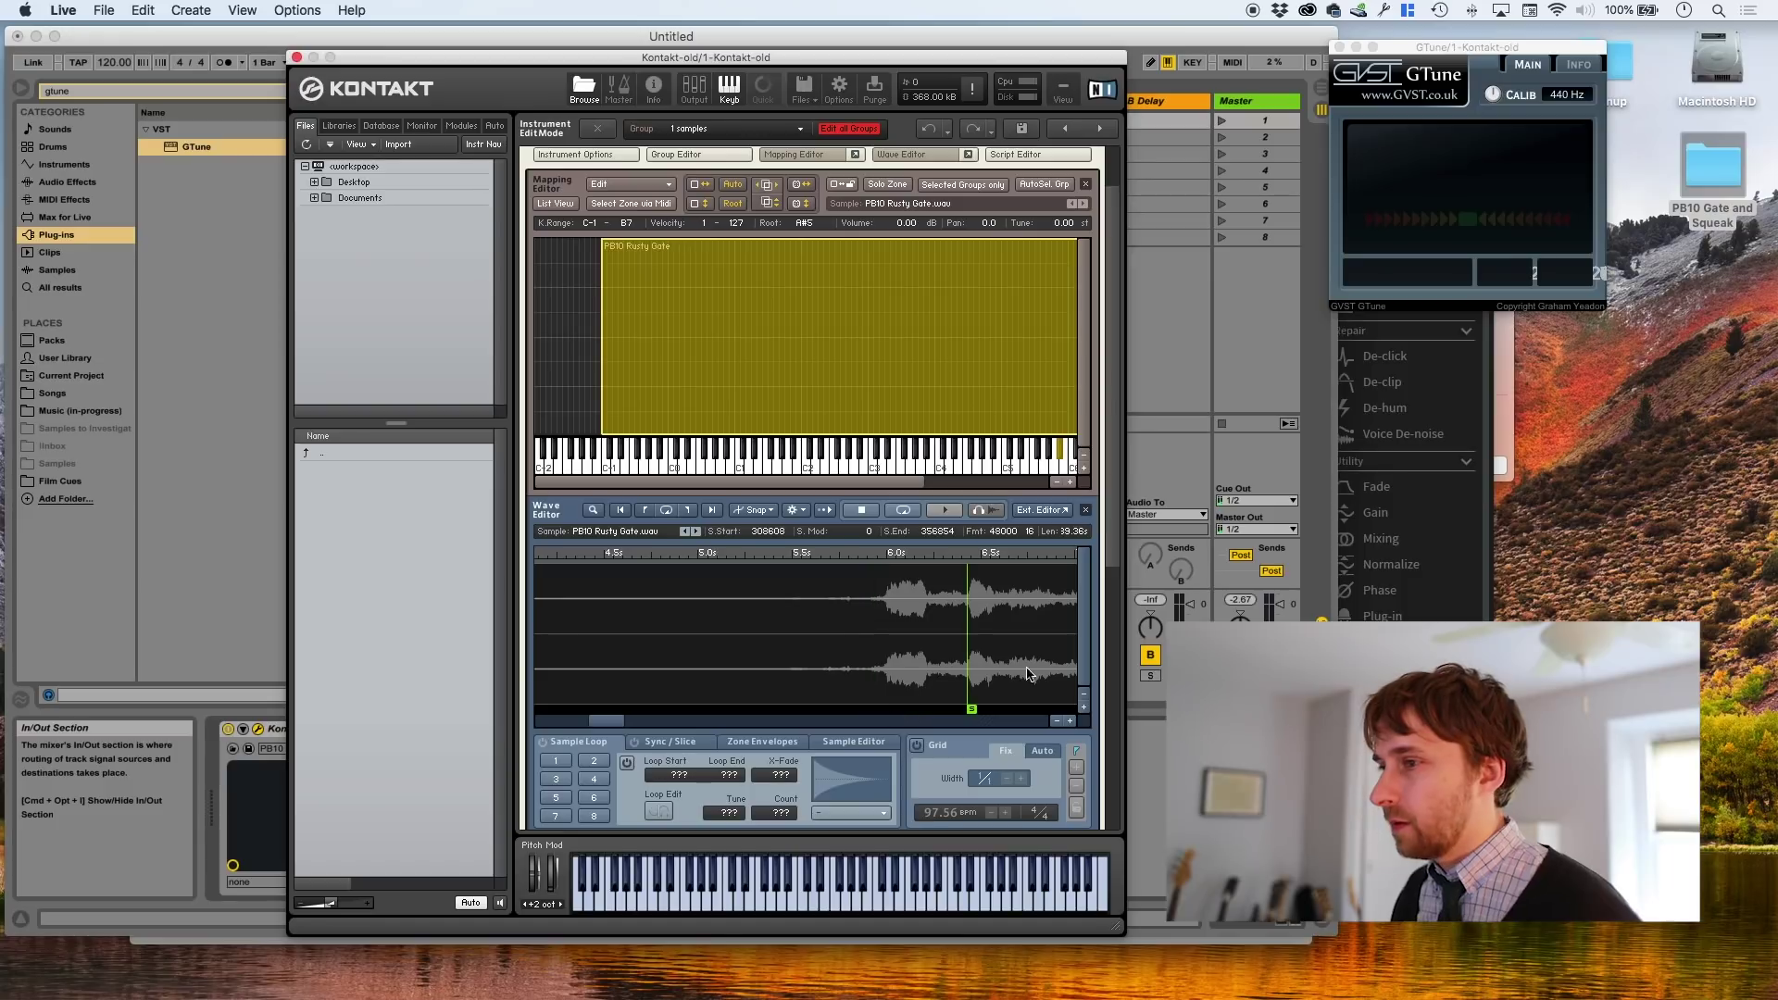
{"action": "scroll", "coordinate": [972, 639], "scroll_direction": "right", "scroll_amount": 5}
{"action": "left_click", "coordinate": [555, 760]}
{"action": "left_click_drag", "start_coordinate": [734, 657], "coordinate": [683, 664]}
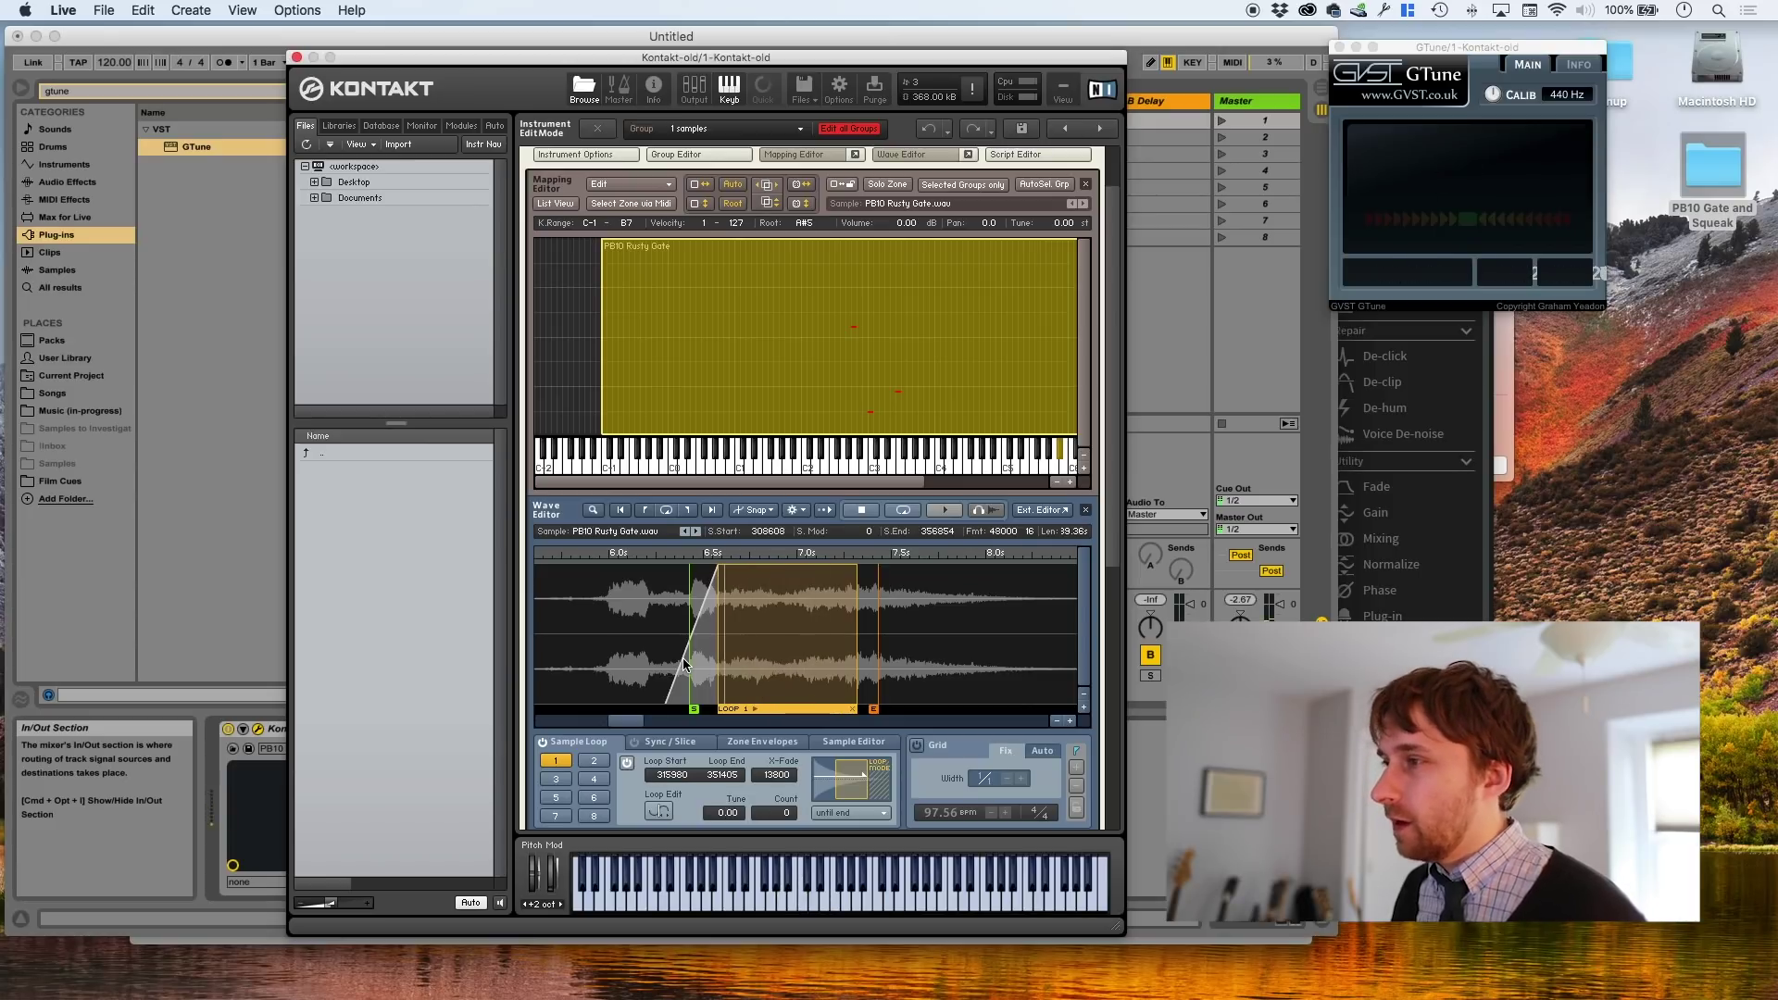
Save the edited PB10 Rusty Gate 2 instrument under its existing name
{"action": "scroll", "coordinate": [1102, 268], "scroll_direction": "up", "scroll_amount": 3}
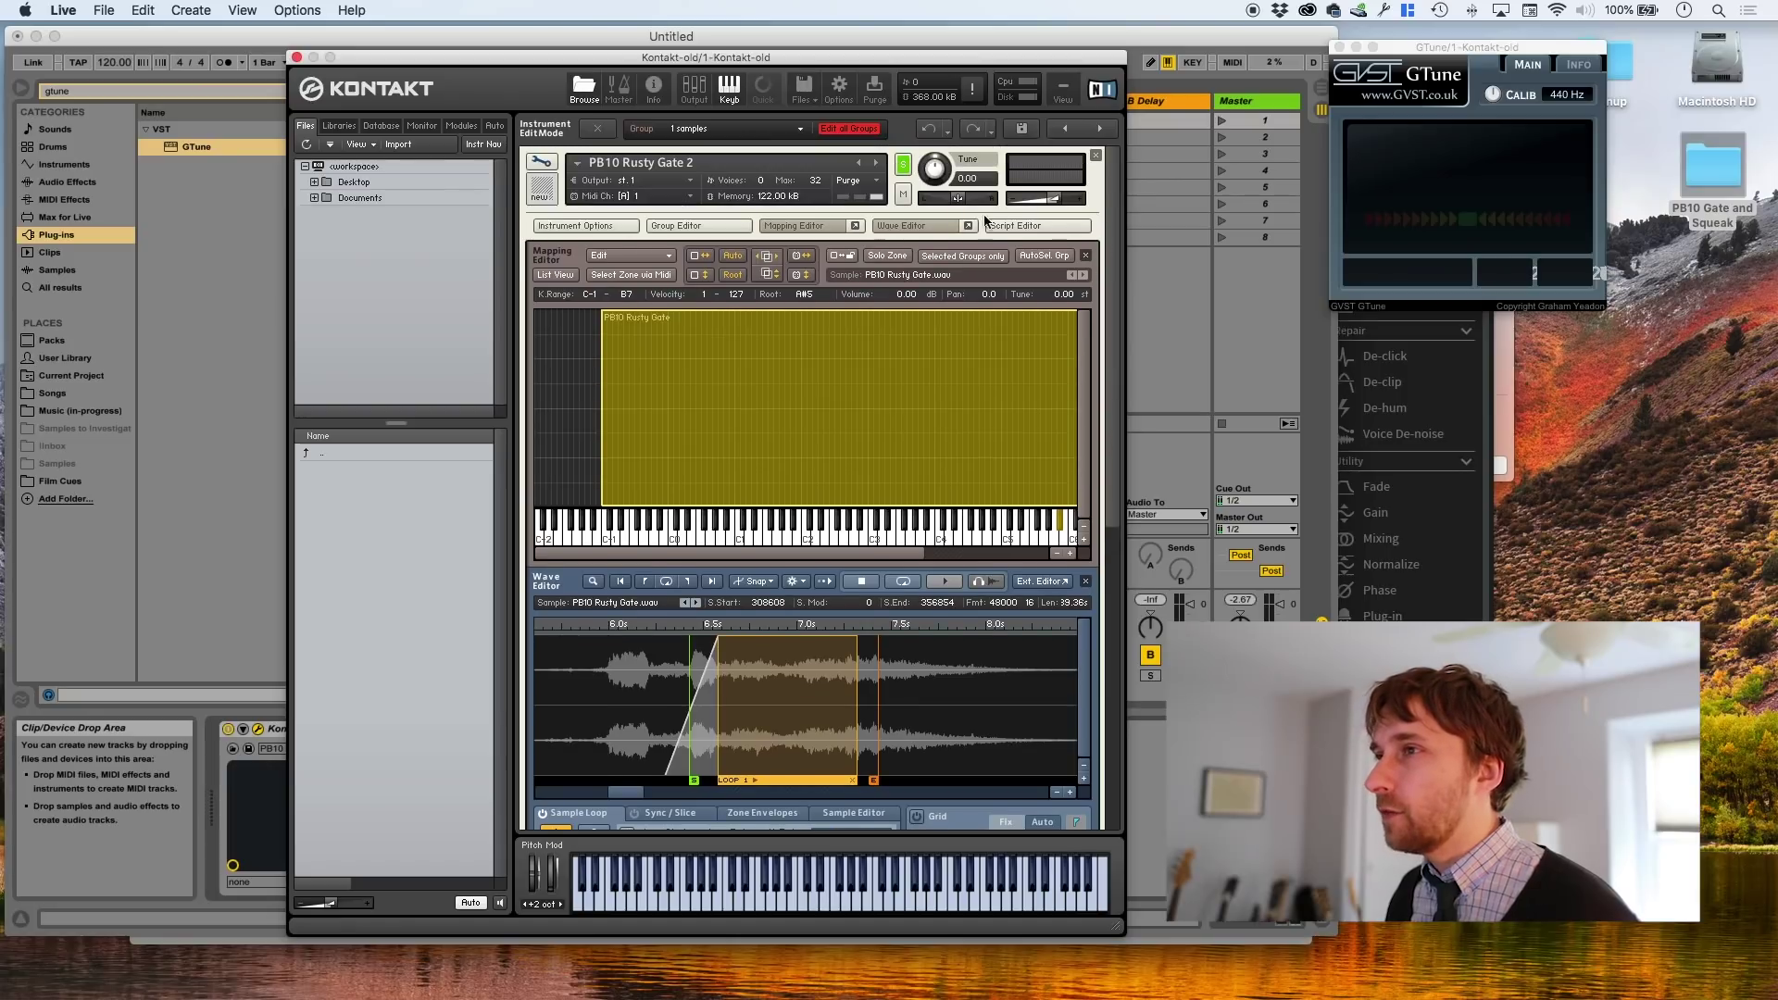
{"action": "left_click", "coordinate": [804, 88]}
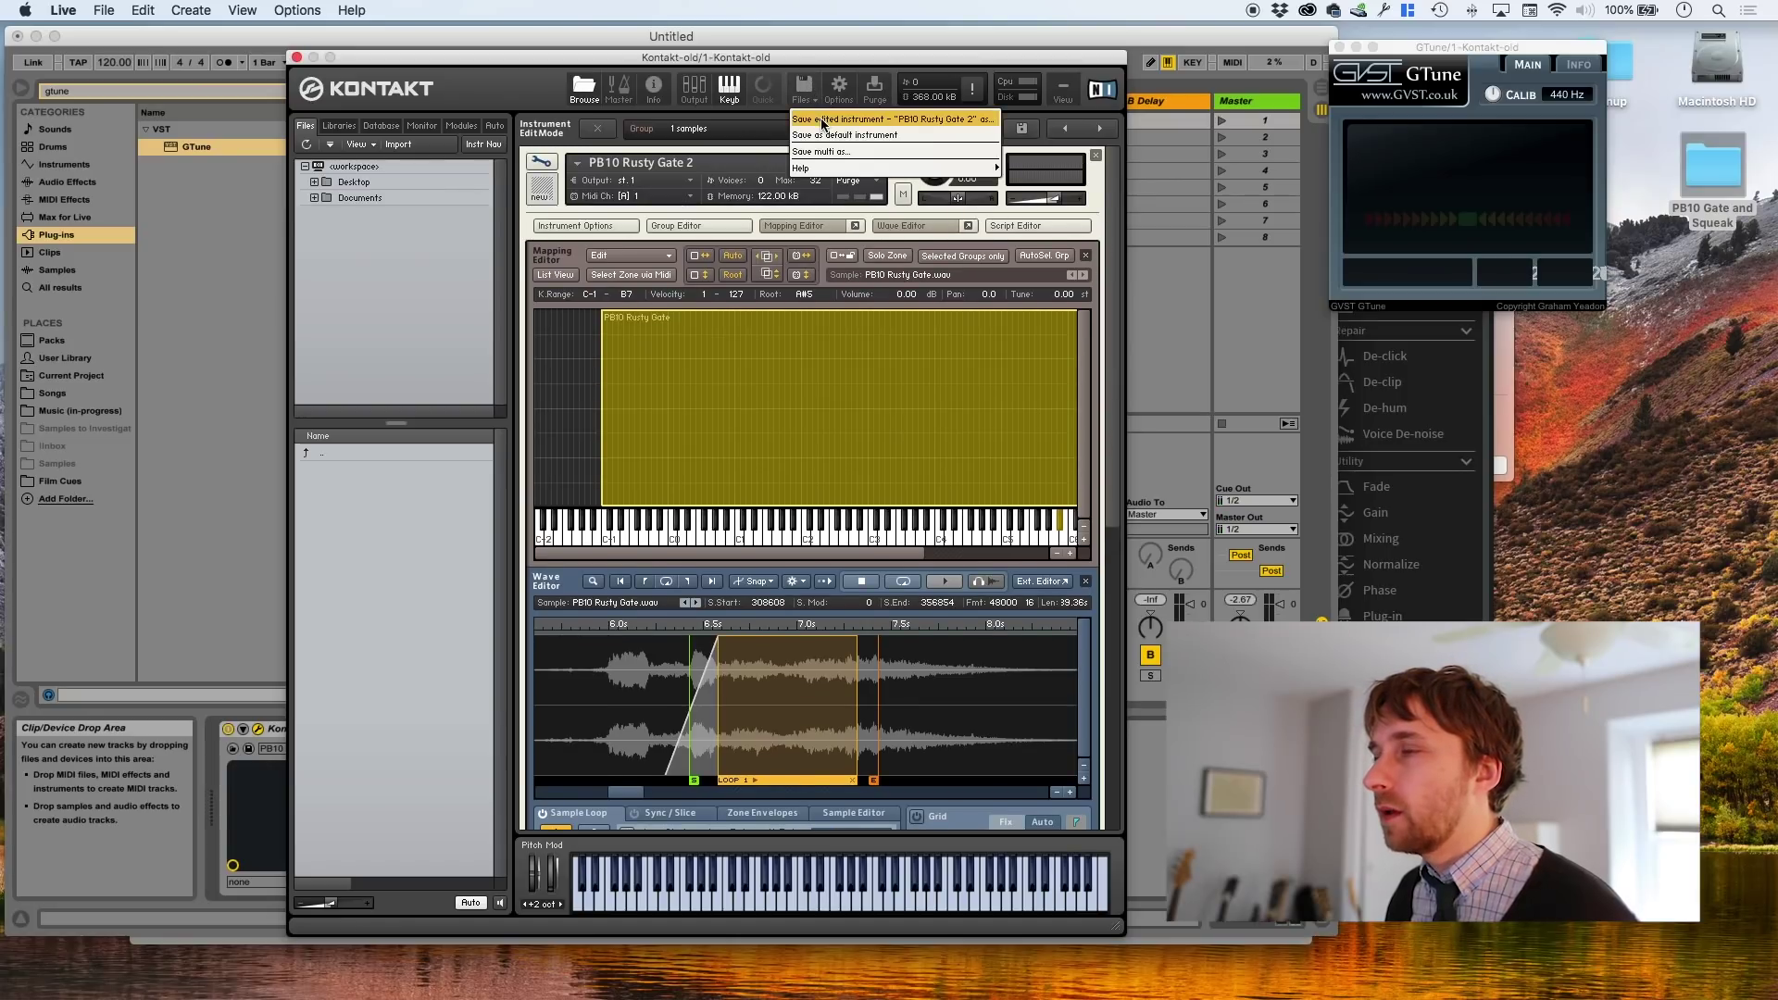
{"action": "left_click", "coordinate": [821, 120]}
{"action": "key", "text": "Return"}
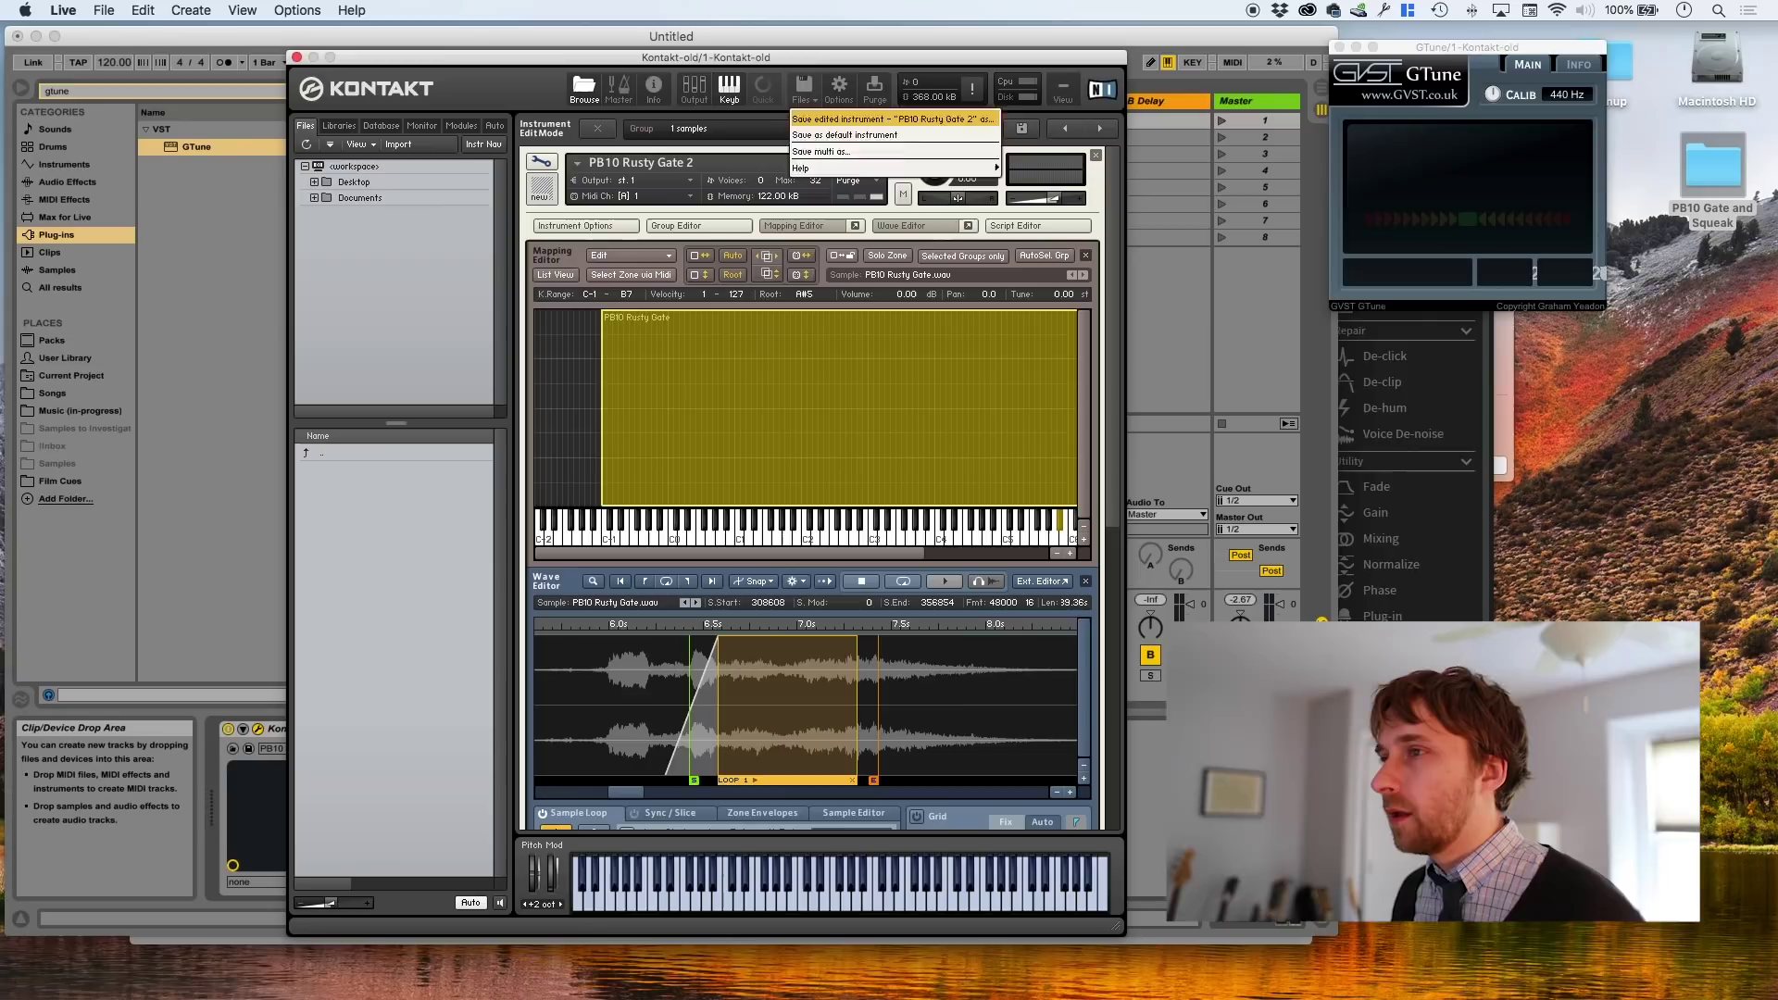
{"action": "left_click", "coordinate": [543, 163]}
Save the edited PB10 BNS Squeak instrument and return to the three-instrument rack
{"action": "left_click", "coordinate": [542, 163]}
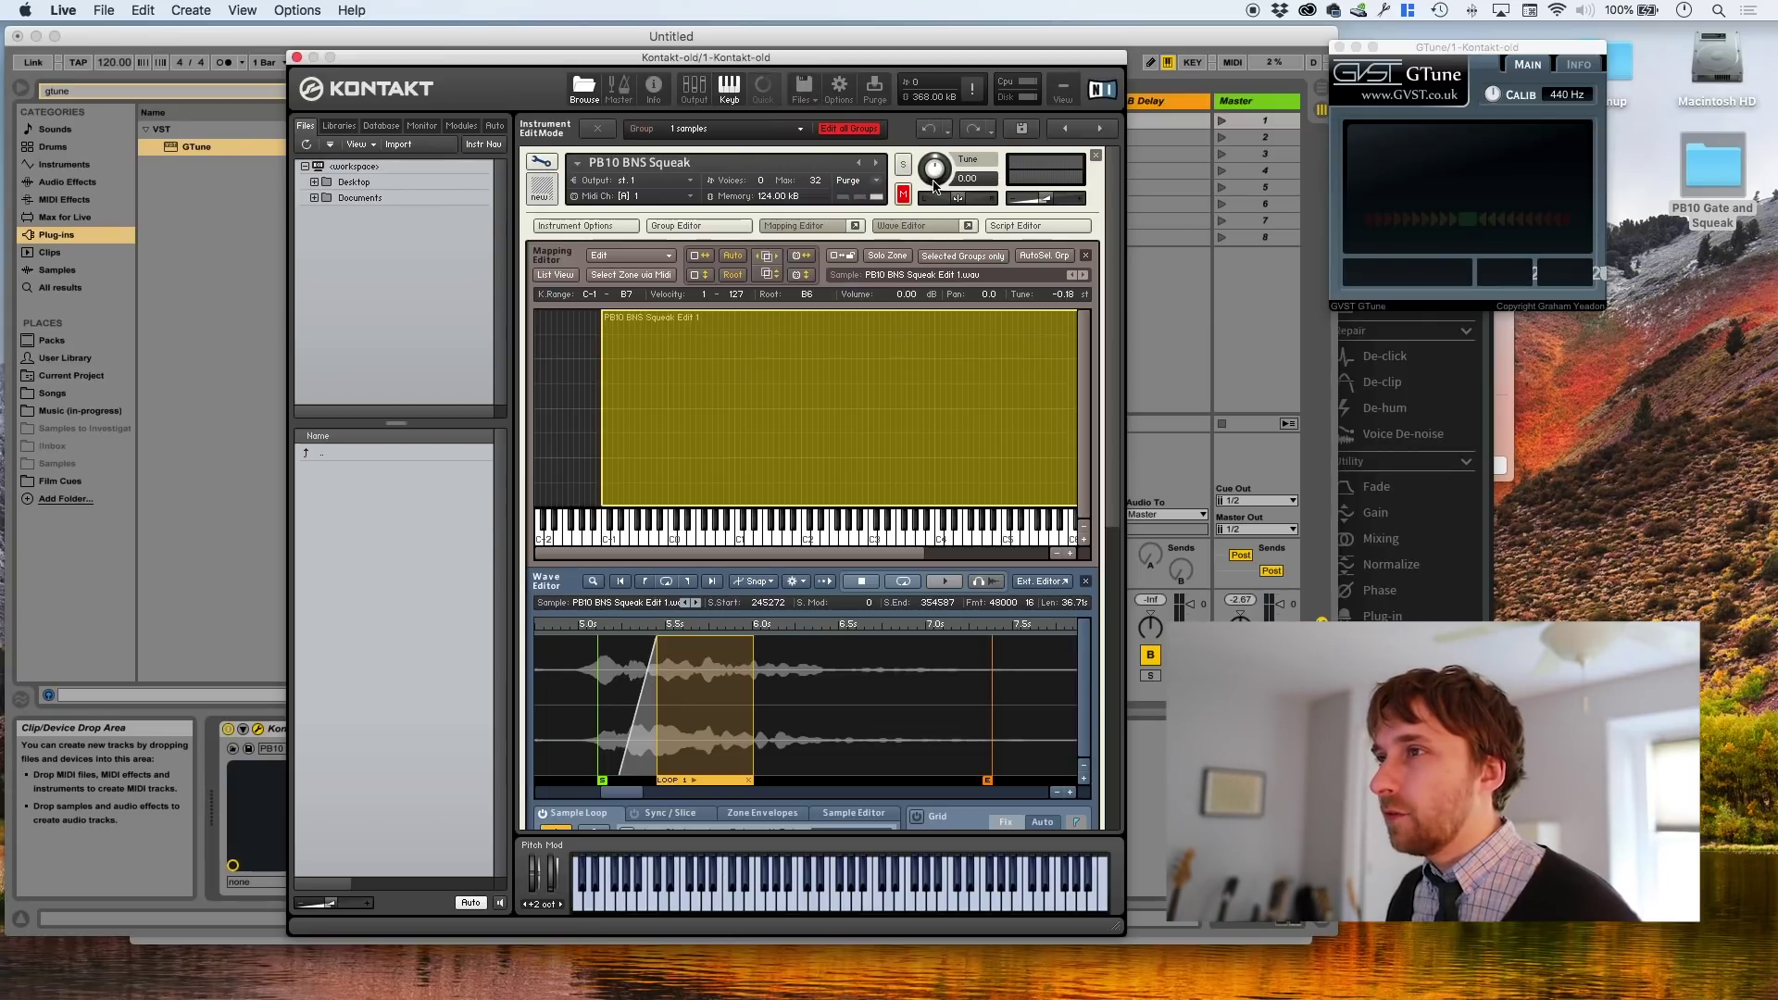
{"action": "left_click", "coordinate": [804, 88]}
{"action": "left_click", "coordinate": [836, 120]}
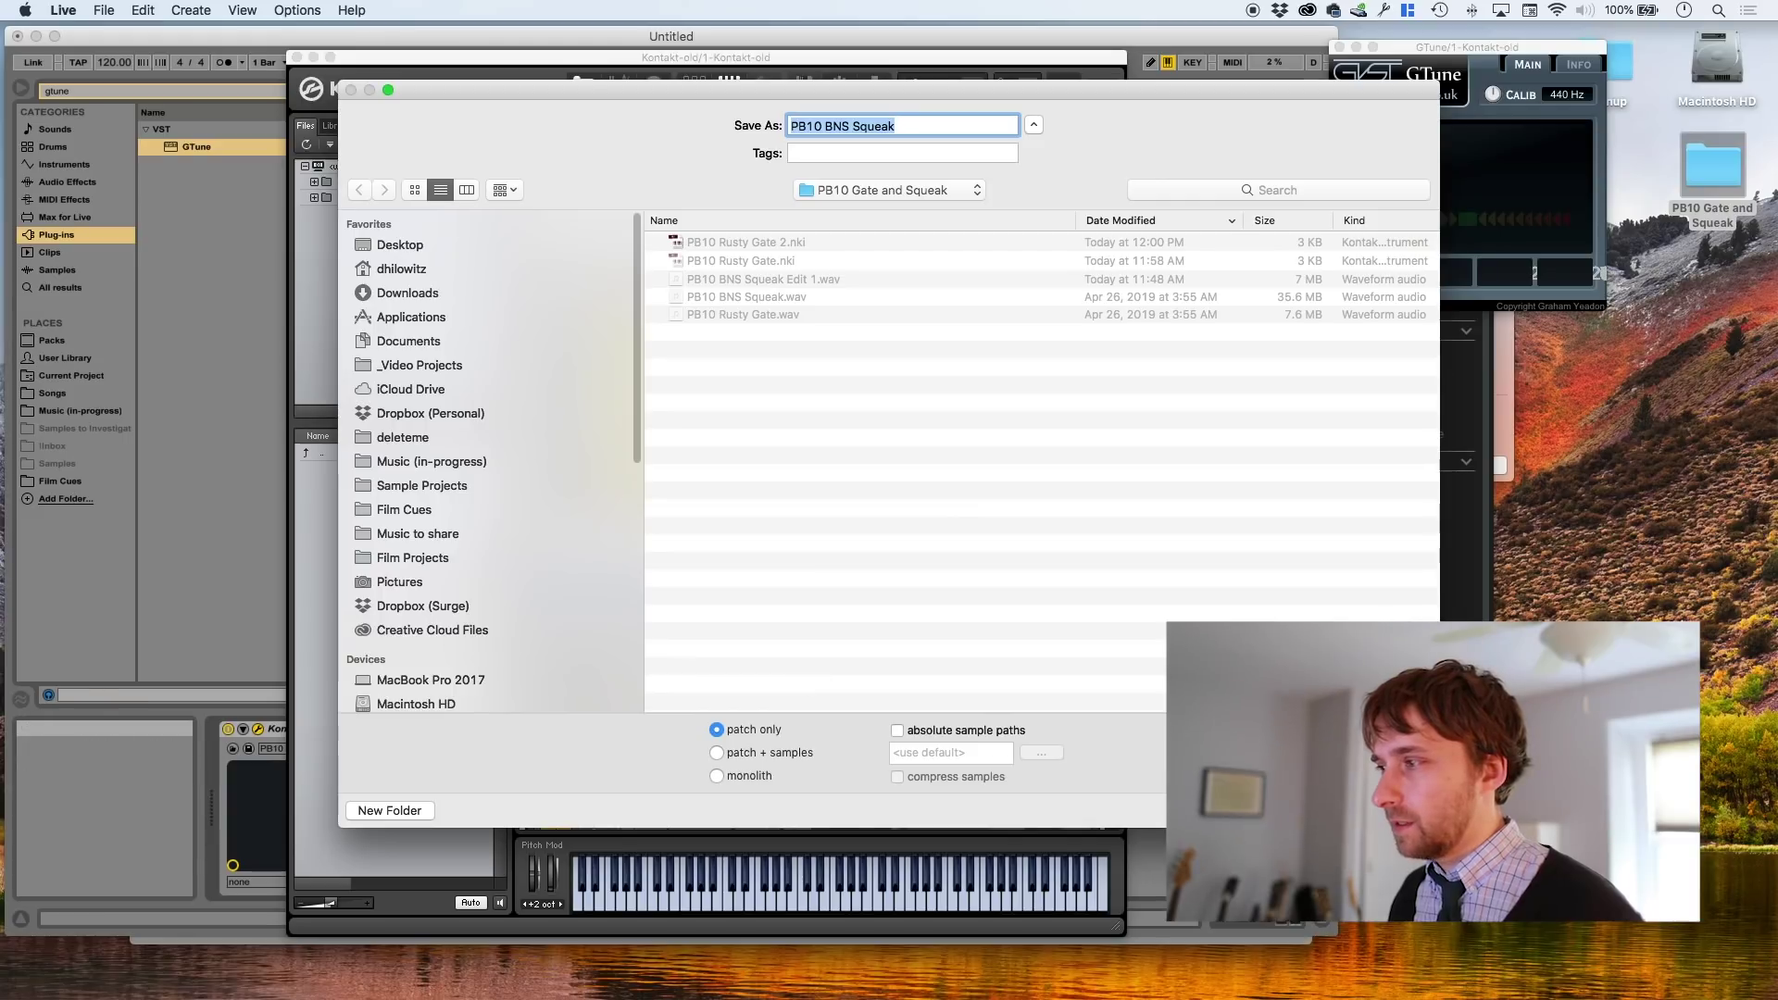
{"action": "key", "text": "Return"}
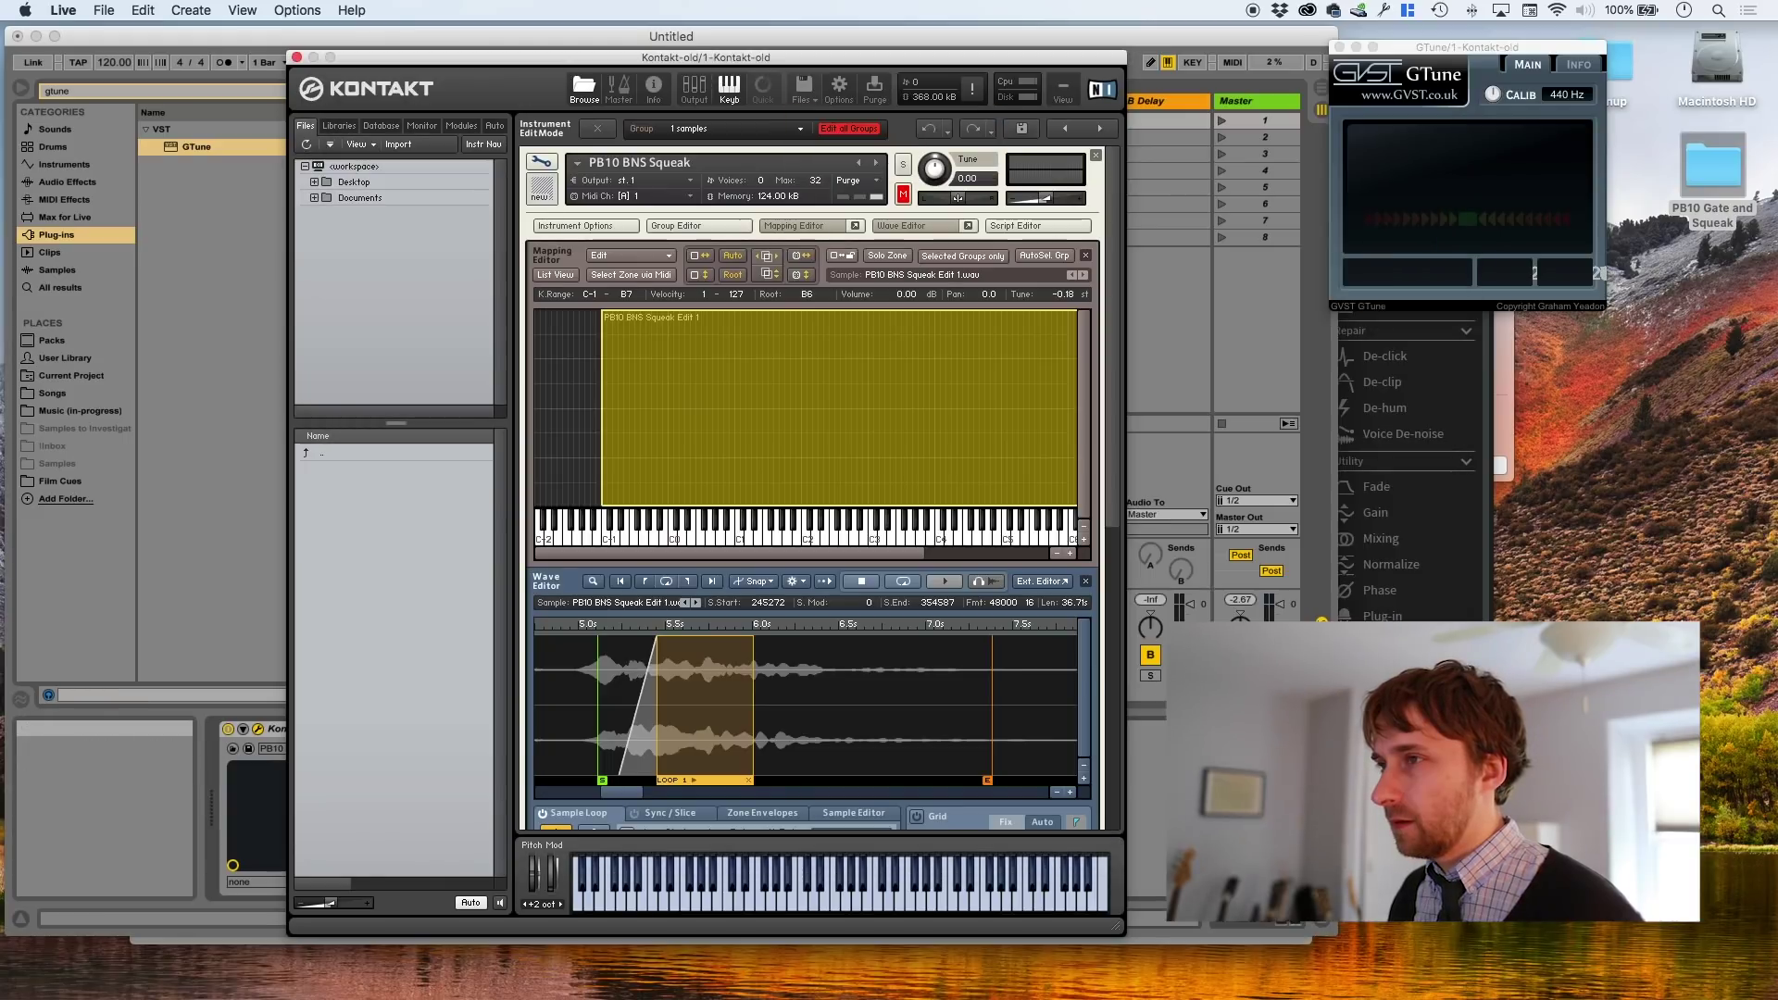
{"action": "left_click", "coordinate": [550, 168]}
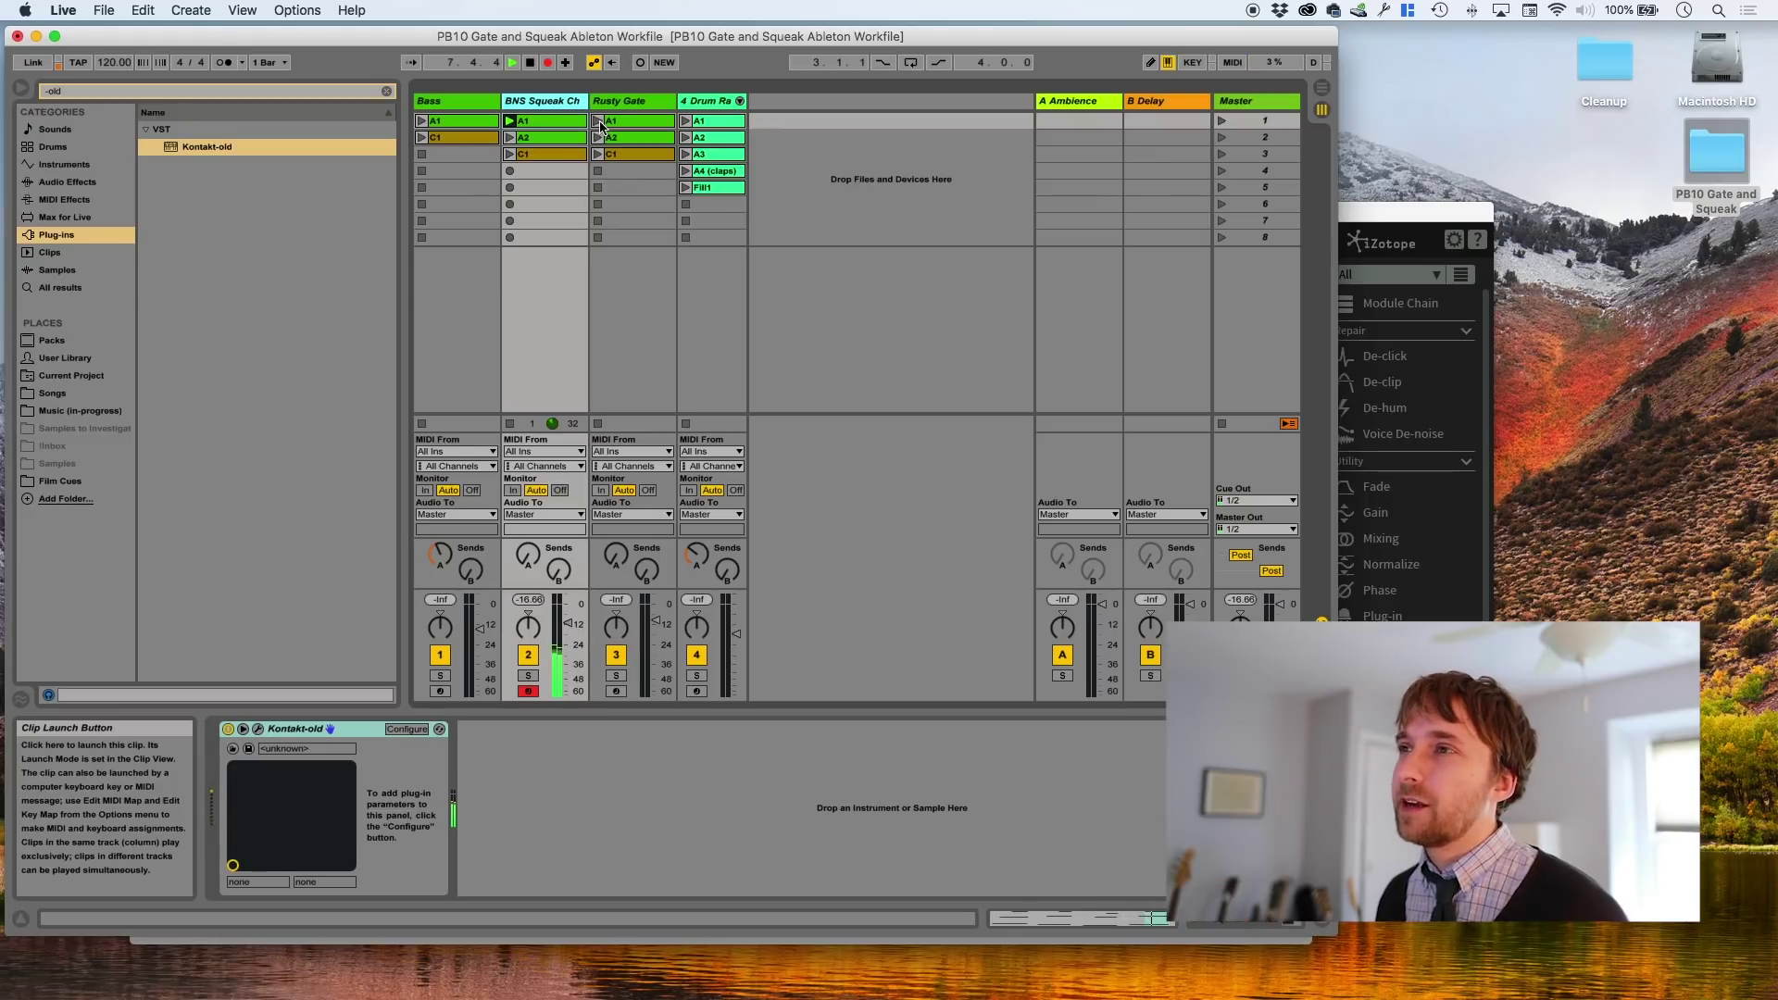
Launch the Rusty Gate A1 then A2 clips and show the Drum Rack track's devices
{"action": "left_click", "coordinate": [600, 122]}
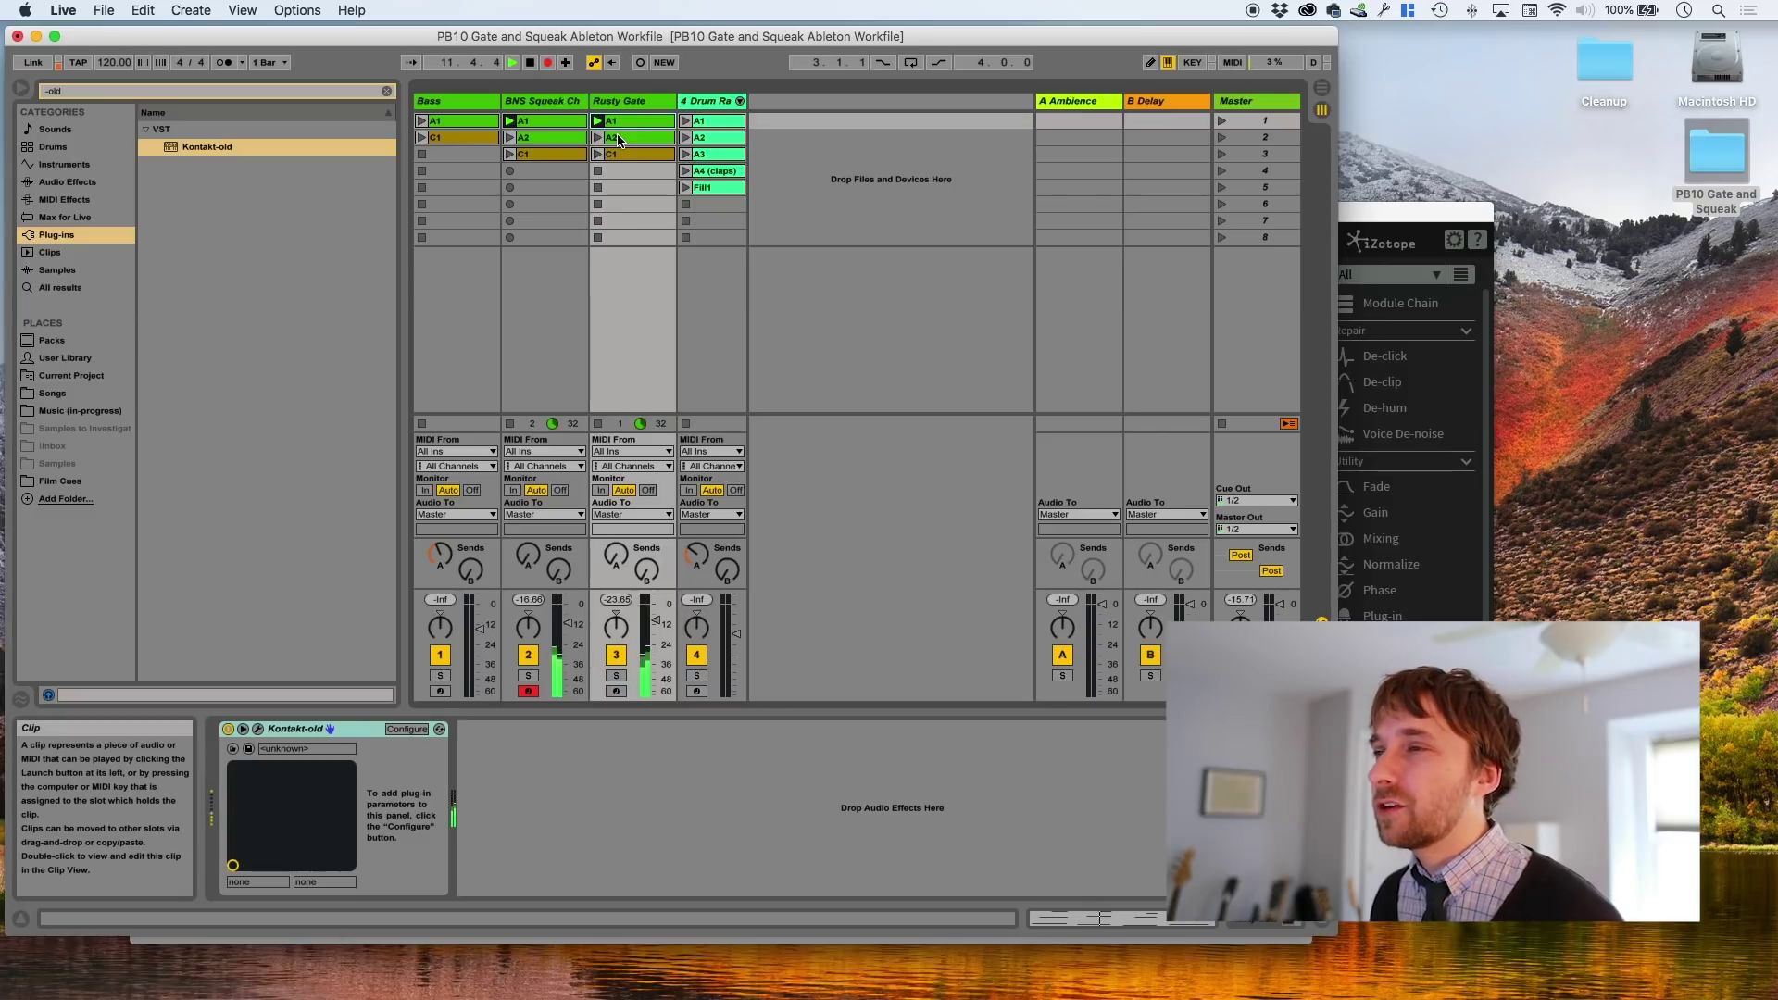
{"action": "left_click", "coordinate": [620, 140]}
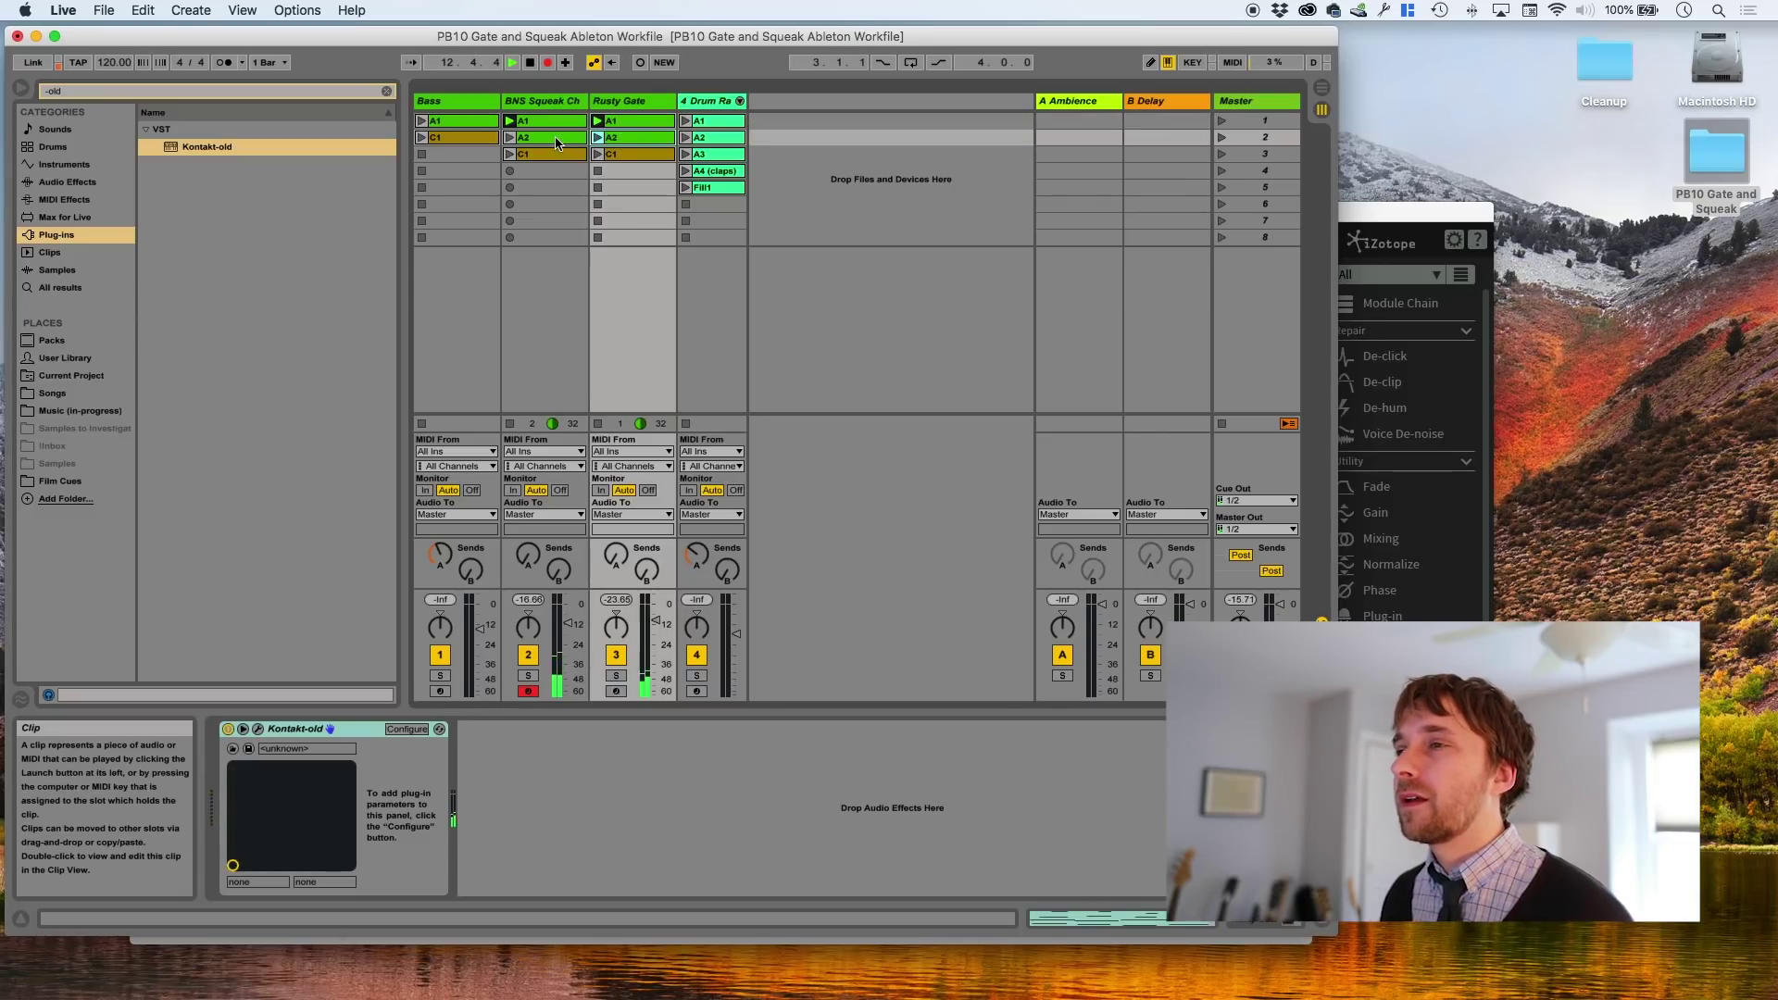
{"action": "left_click", "coordinate": [722, 101]}
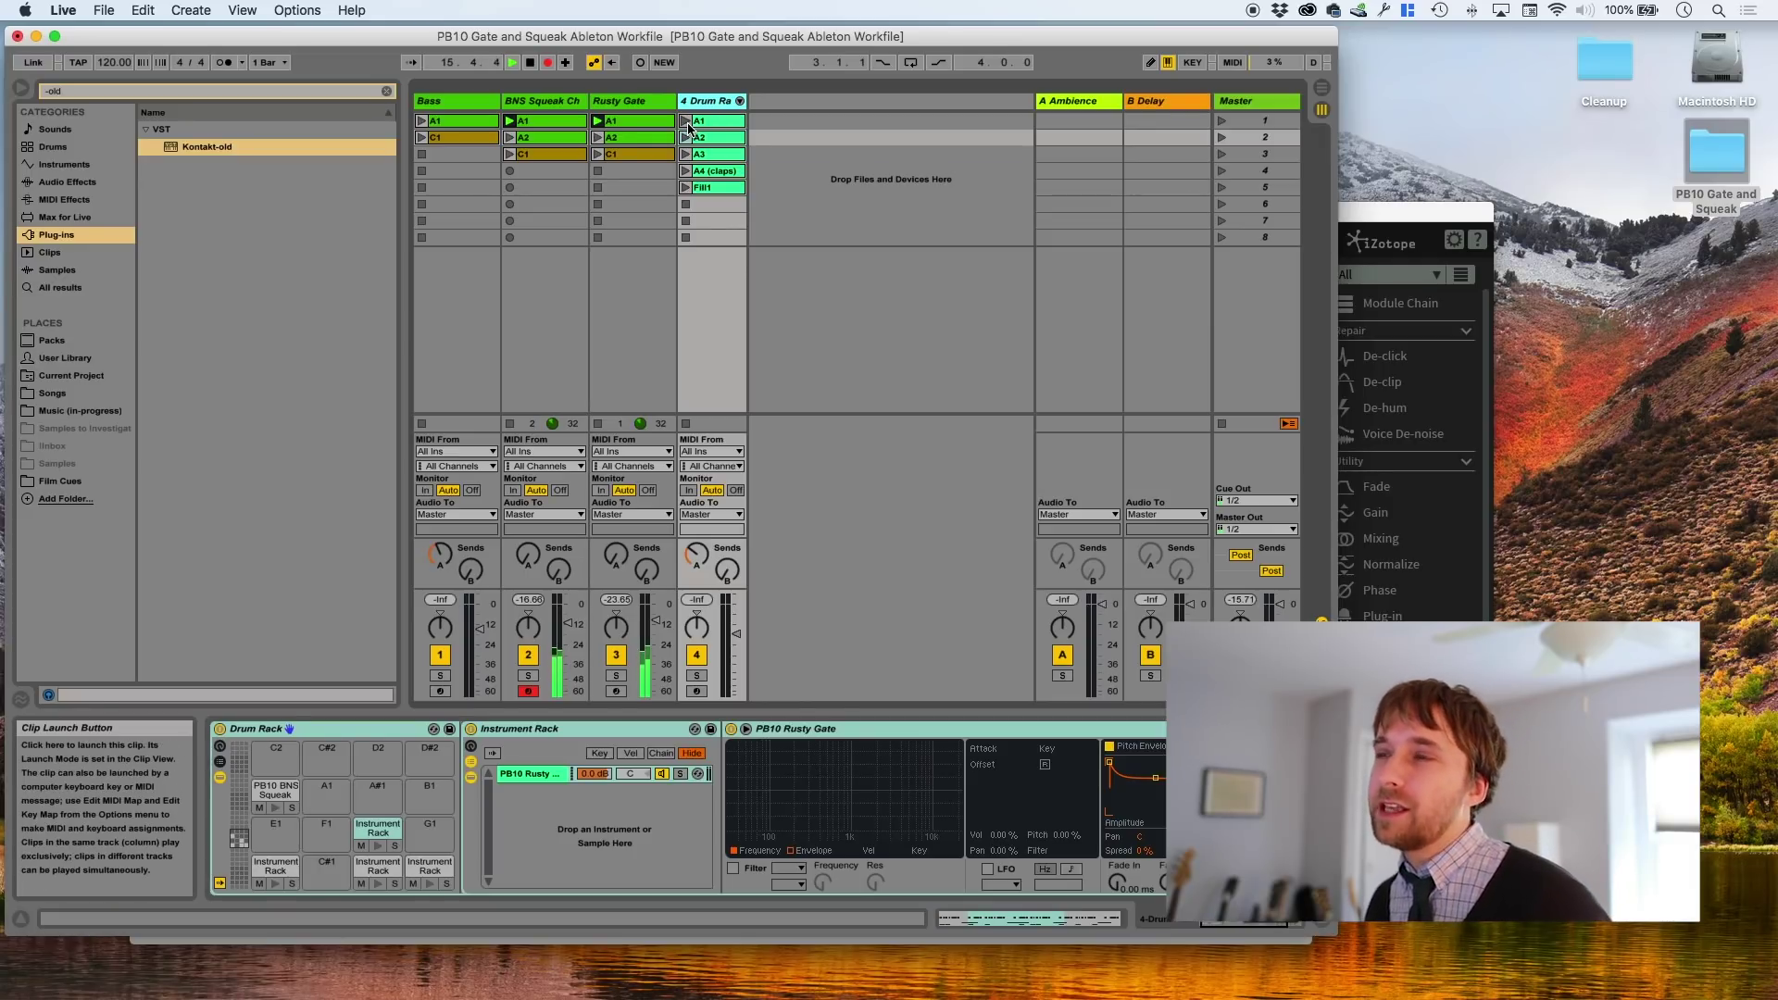
Launch the Drum Rack A1 clip and view the Instrument Rack pad's Rusty Gate chains
{"action": "left_click", "coordinate": [687, 123]}
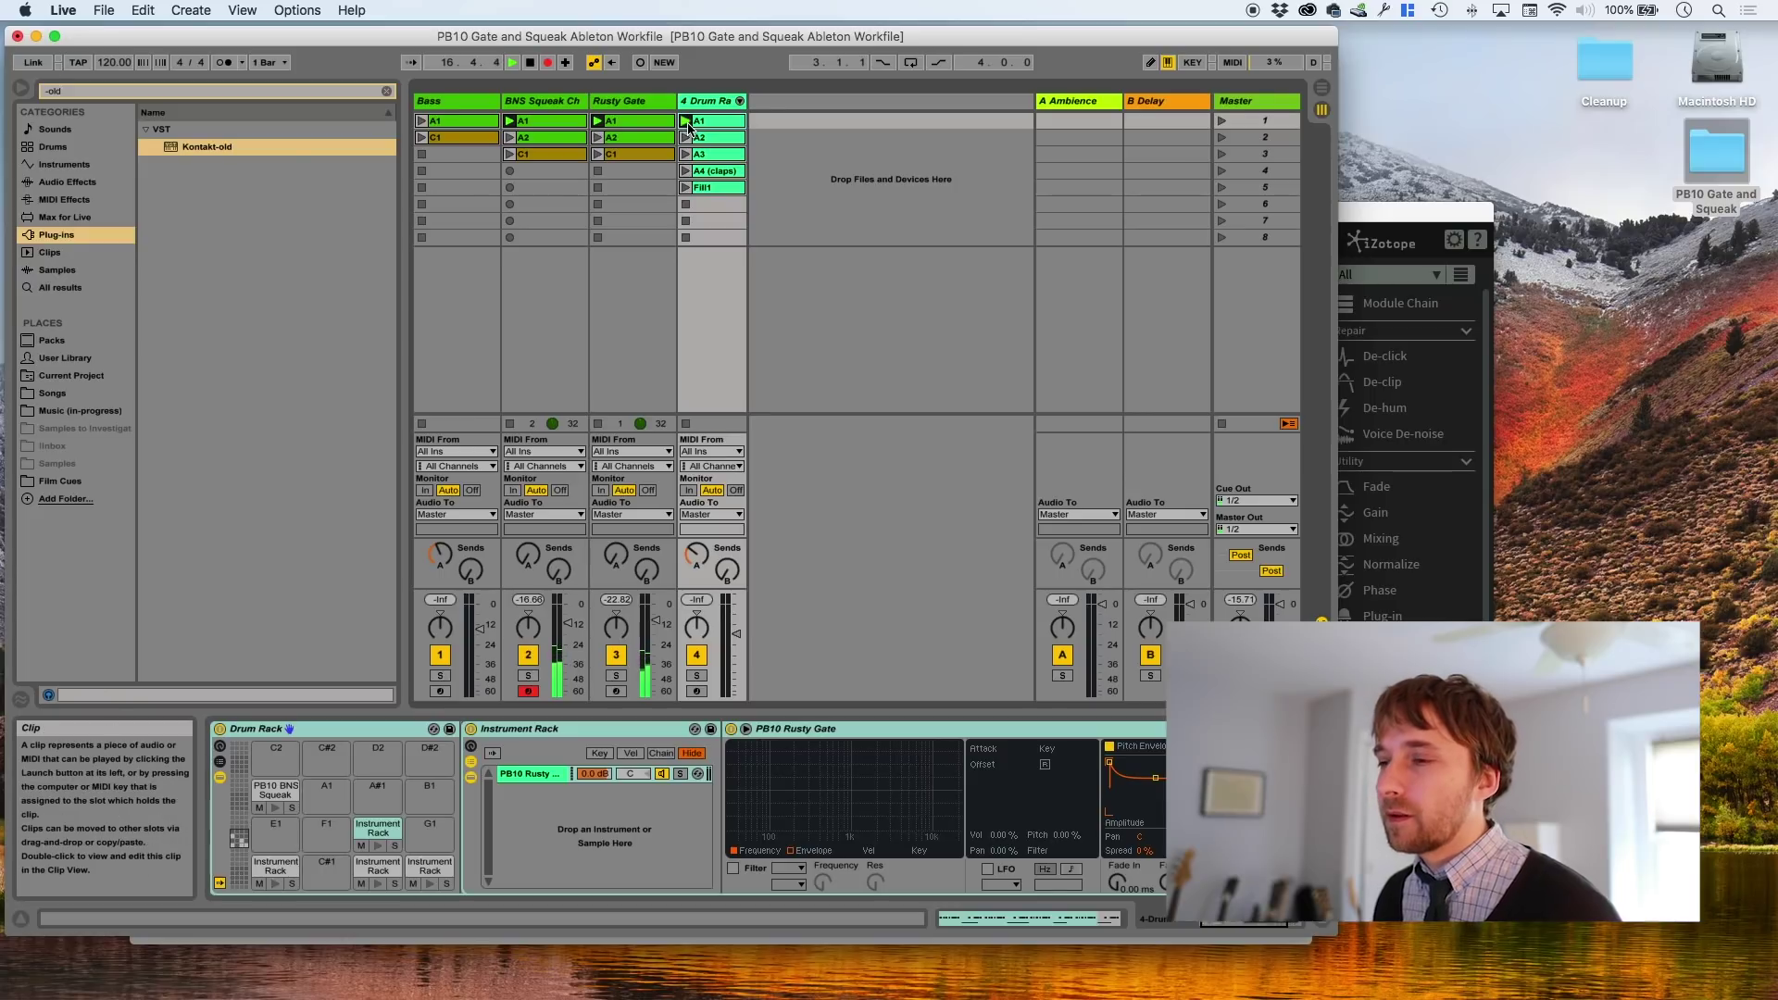
{"action": "left_click", "coordinate": [376, 834]}
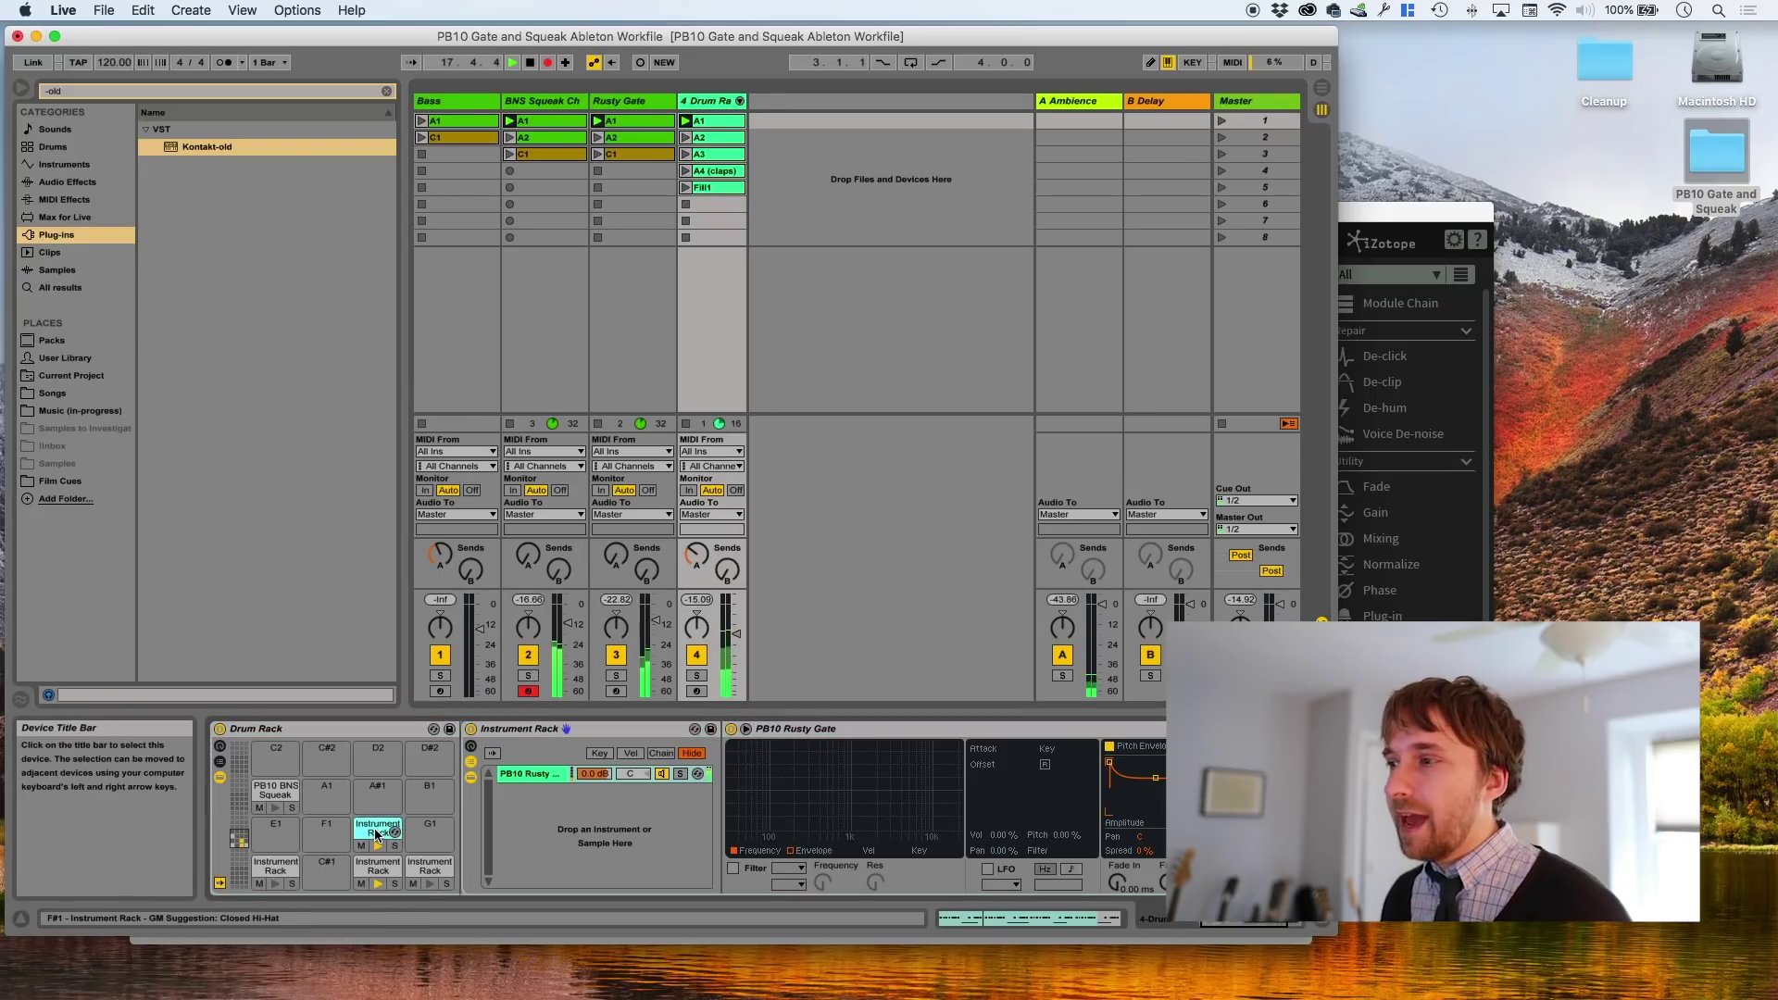
{"action": "left_click", "coordinate": [376, 875]}
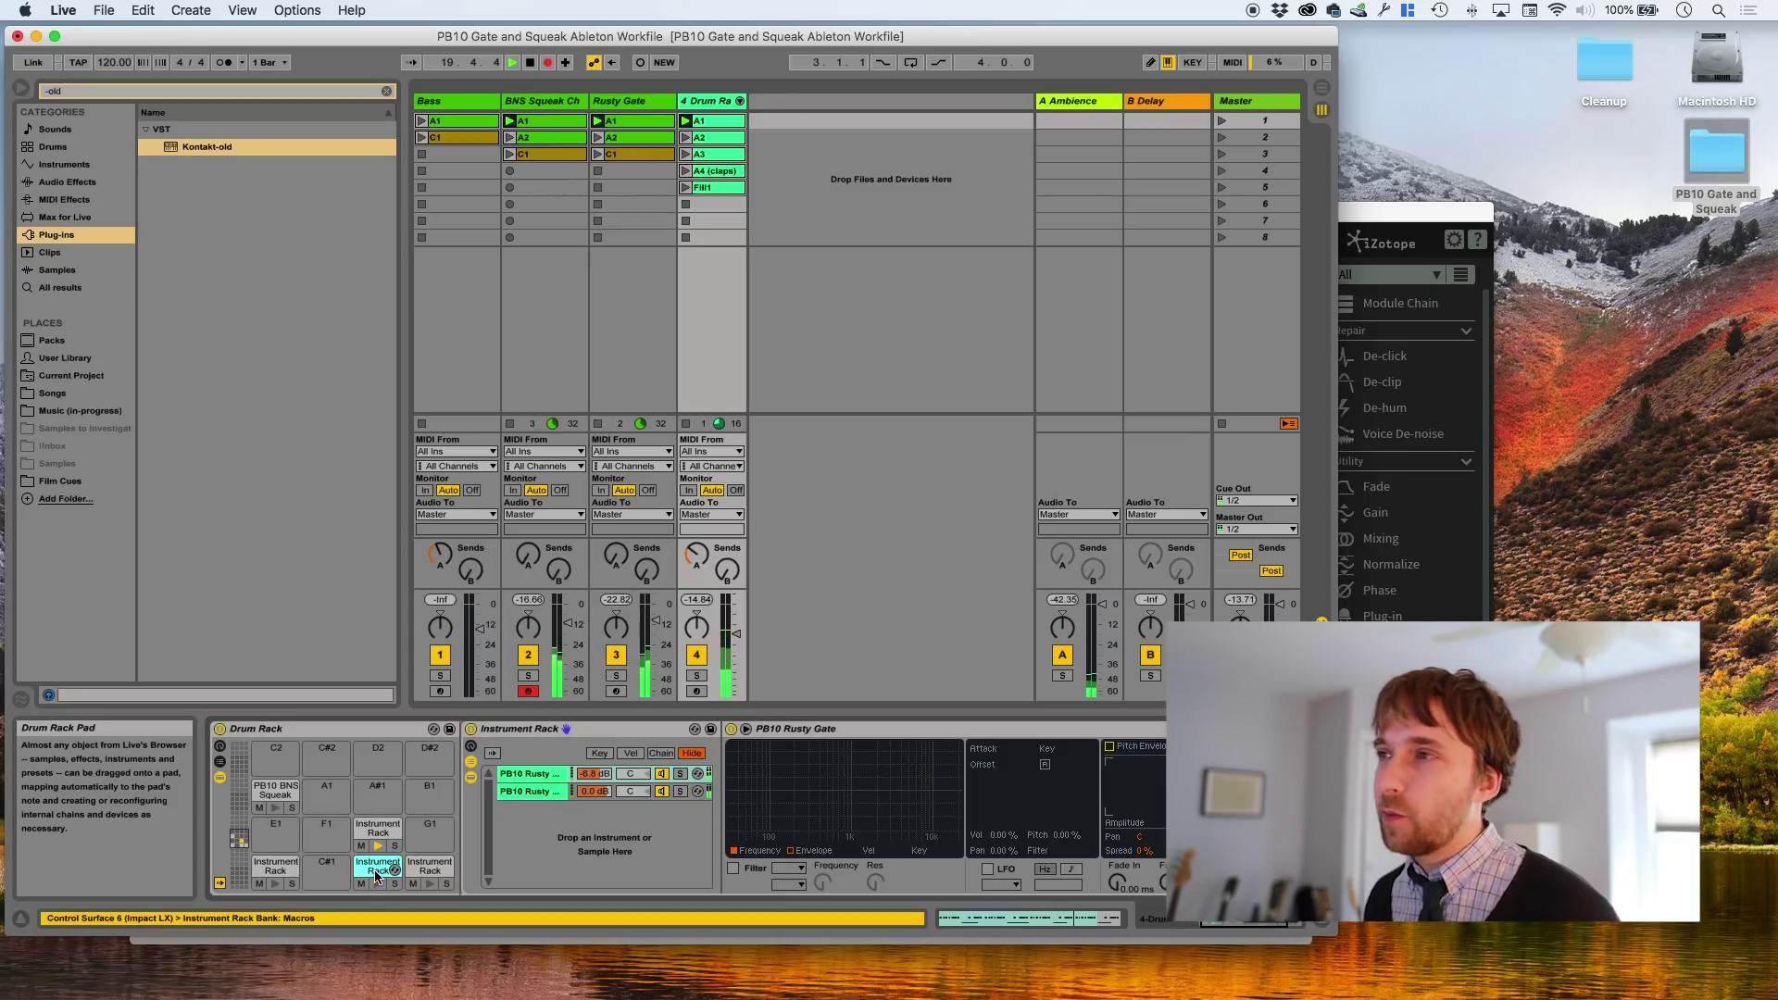
Launch Drum Rack A2 with the Rusty Gate A2 clip, then show the Bass track's Kontakt device
{"action": "left_click", "coordinate": [717, 145]}
{"action": "left_click", "coordinate": [645, 140]}
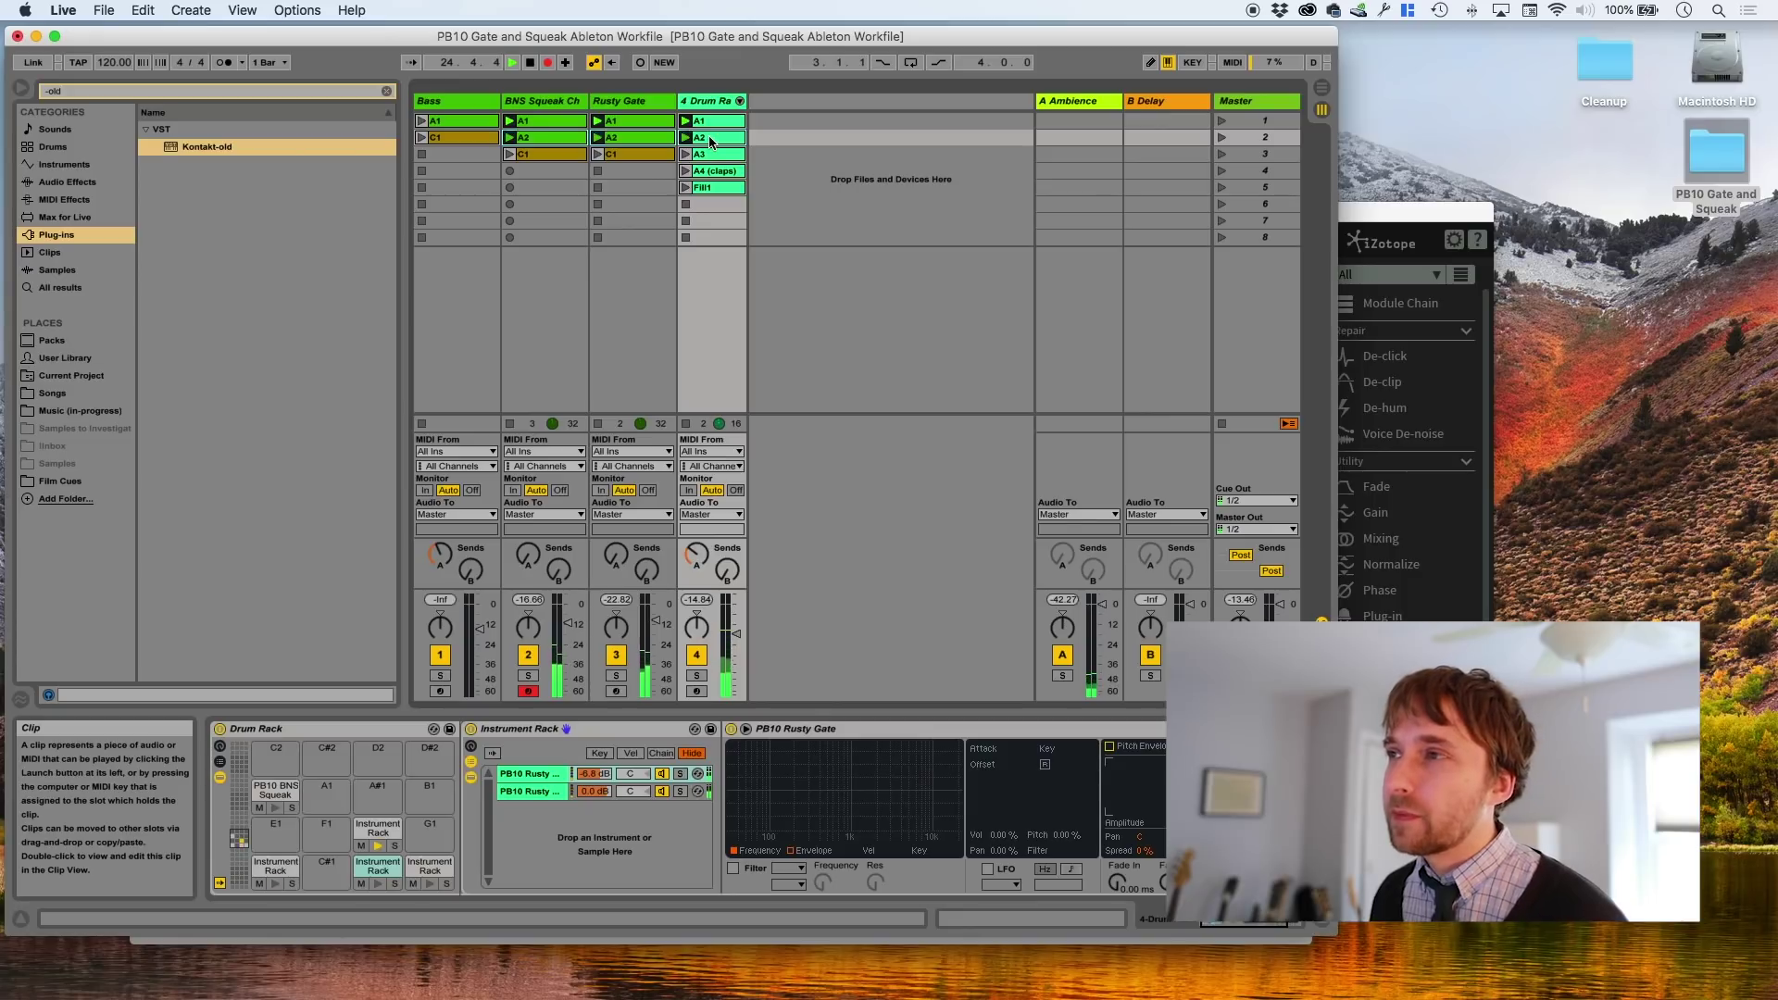
{"action": "left_click", "coordinate": [474, 105]}
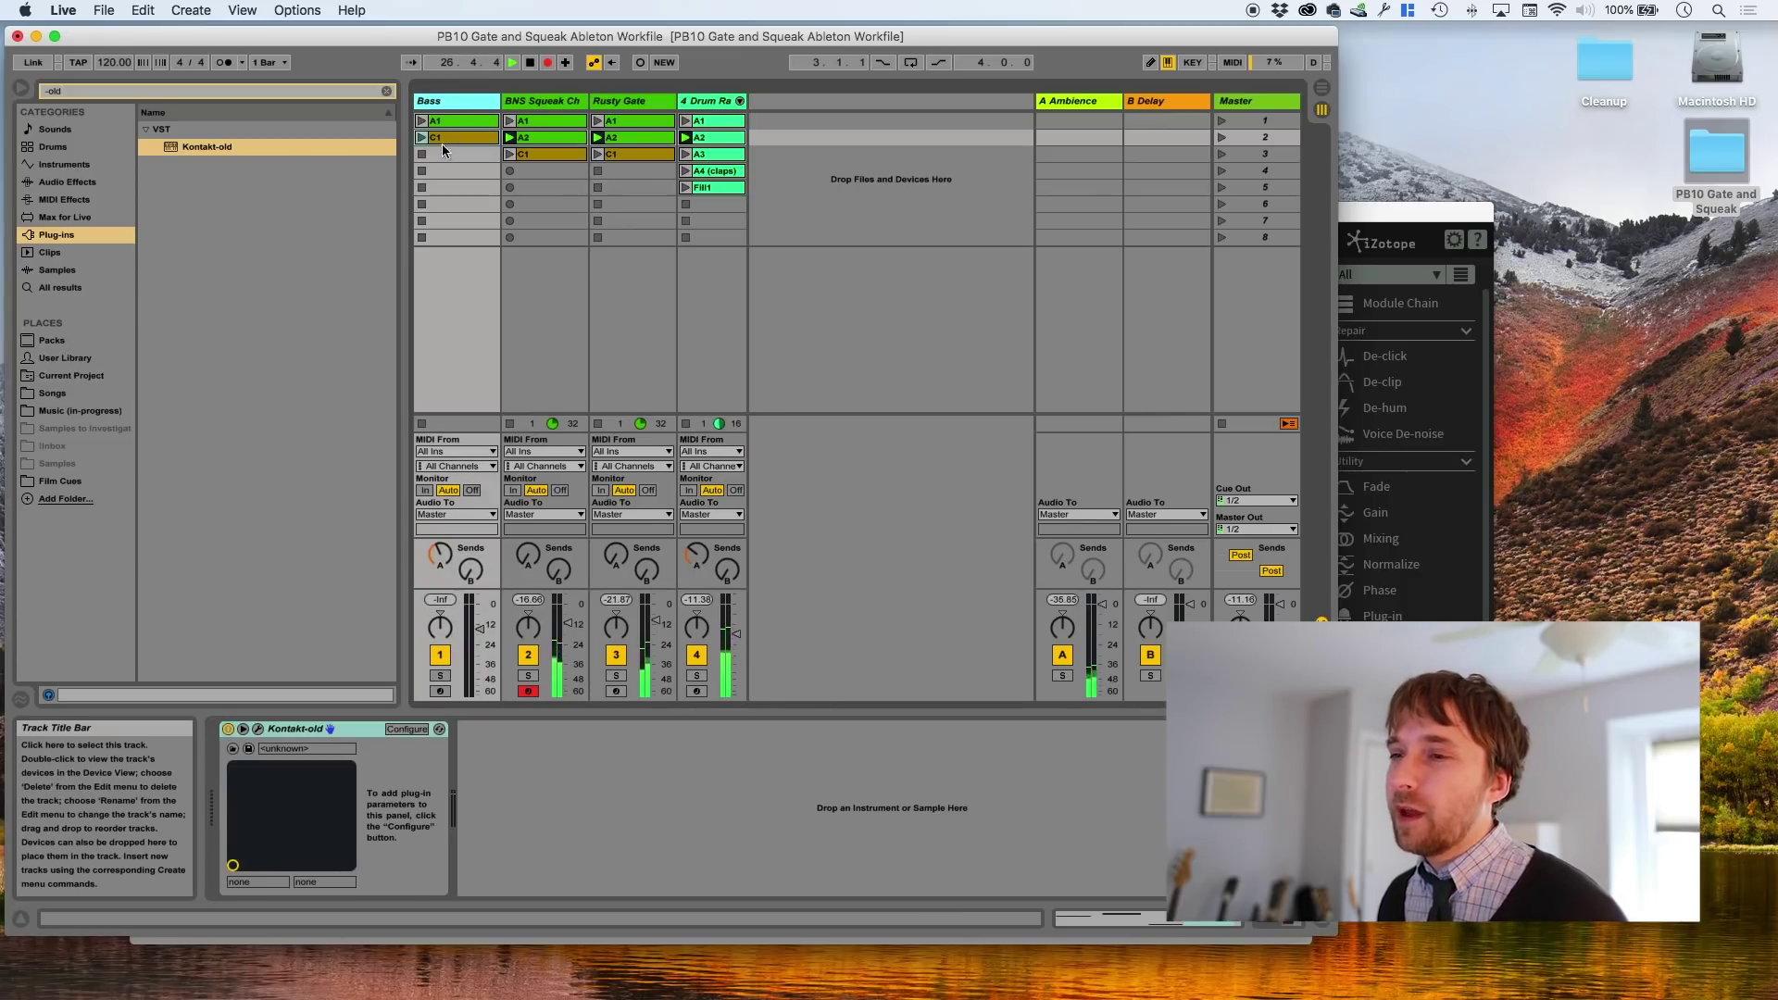
{"action": "left_click", "coordinate": [258, 728]}
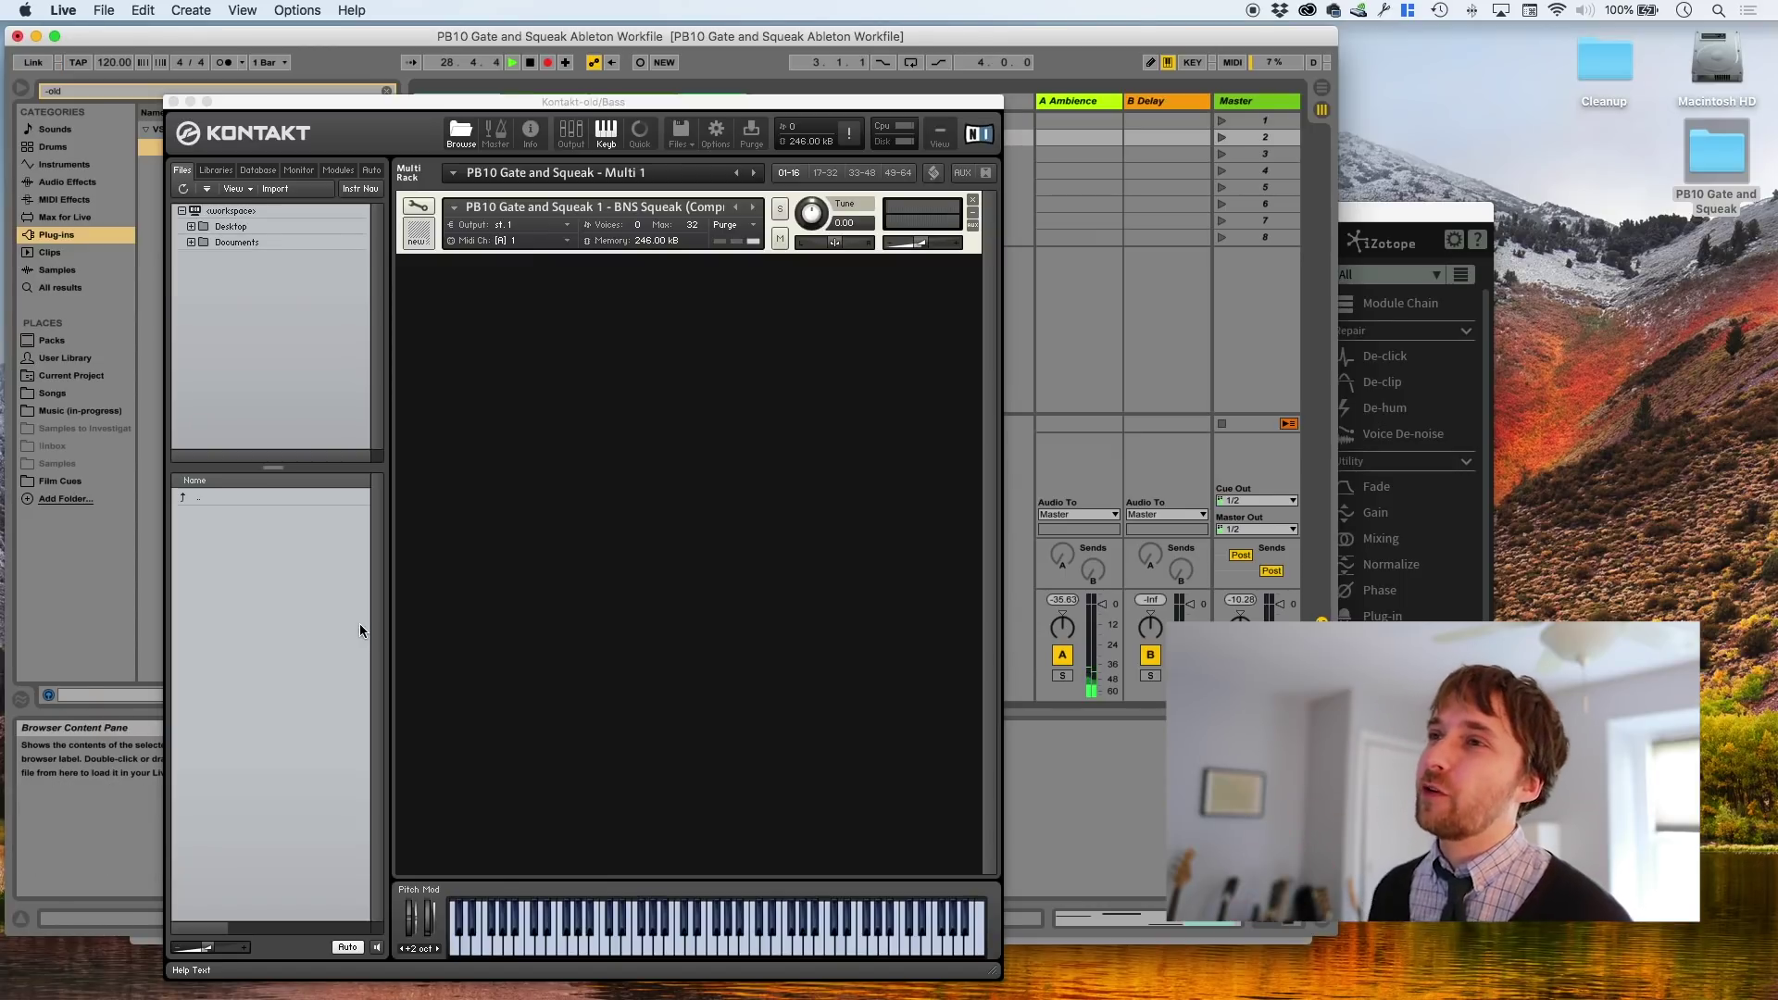
{"action": "left_click", "coordinate": [427, 216]}
{"action": "left_click", "coordinate": [426, 215]}
{"action": "scroll", "coordinate": [645, 661], "scroll_direction": "down", "scroll_amount": 5}
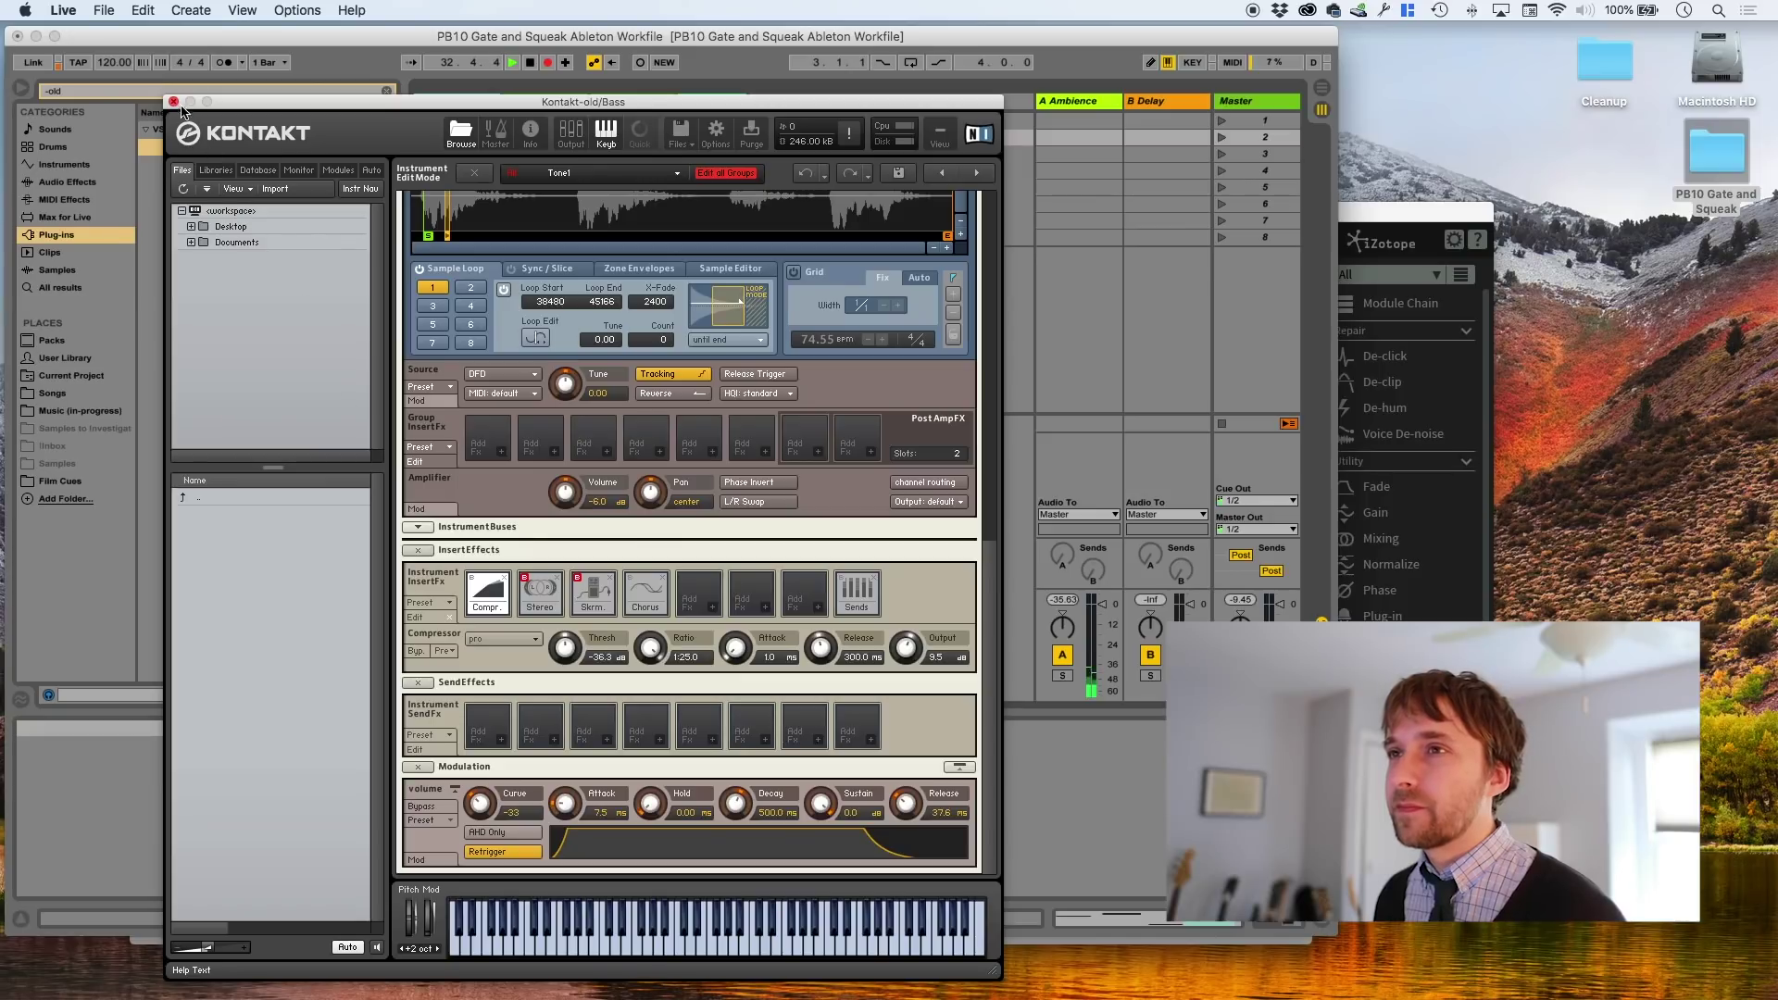
{"action": "left_click", "coordinate": [174, 102]}
{"action": "left_click", "coordinate": [458, 122]}
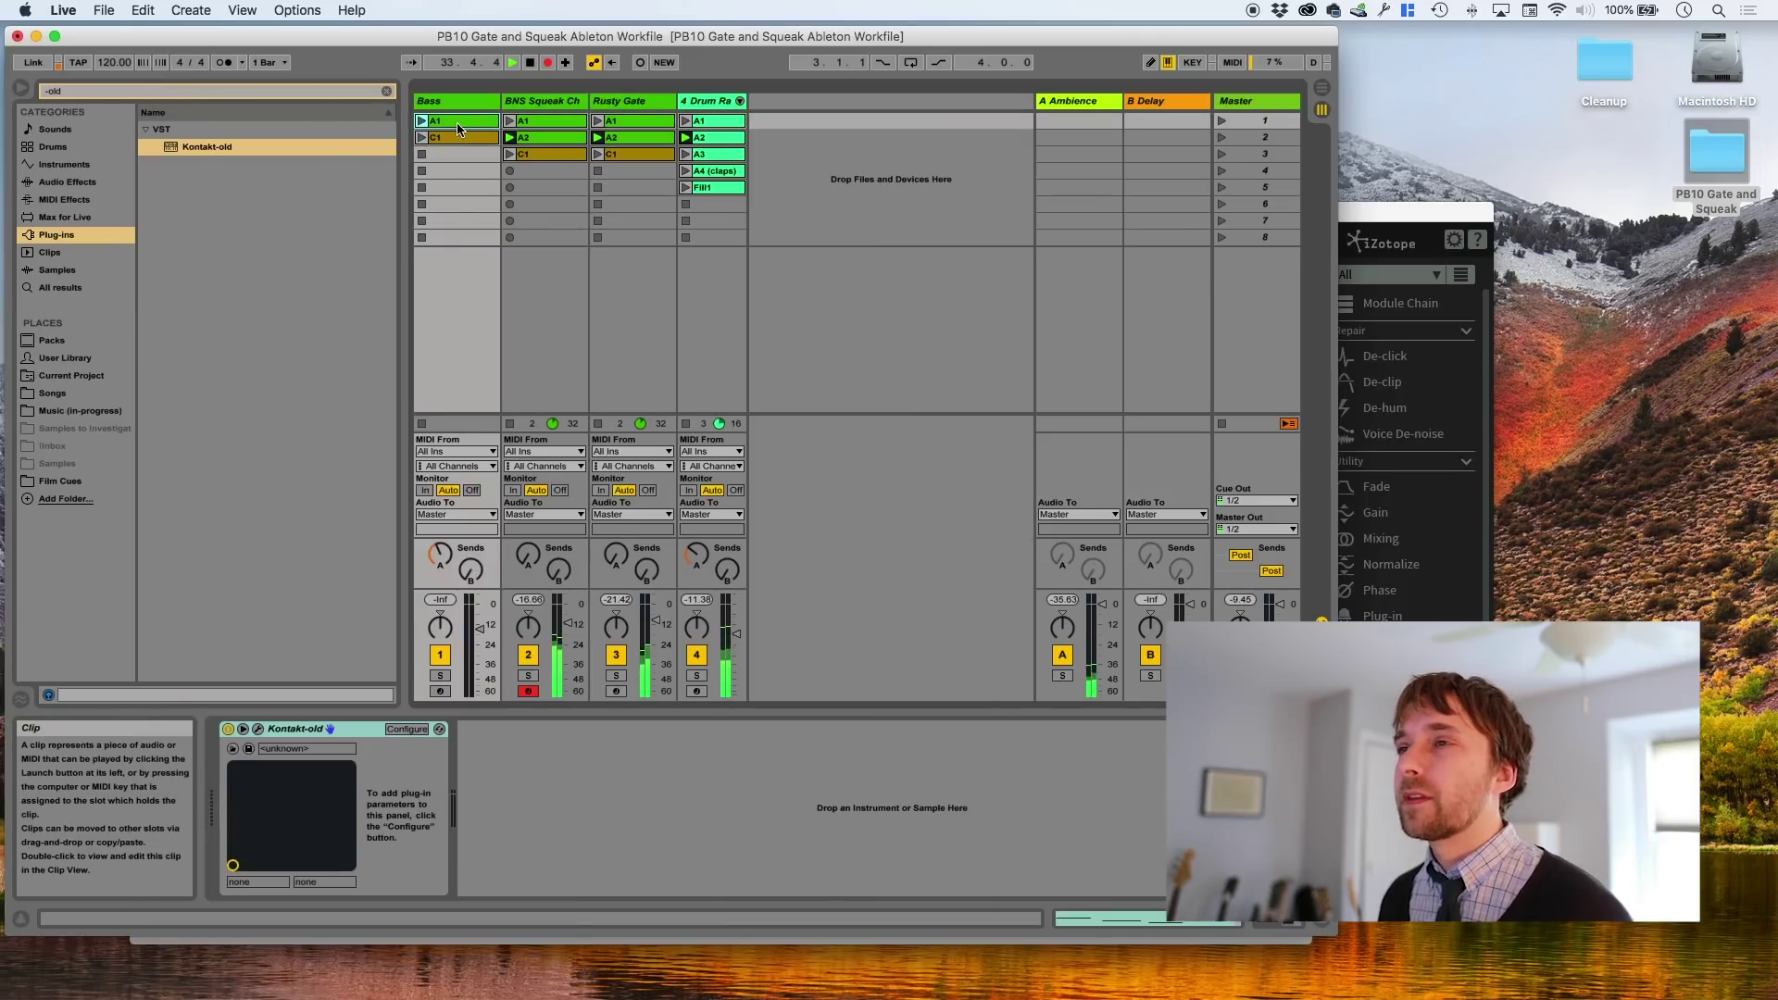